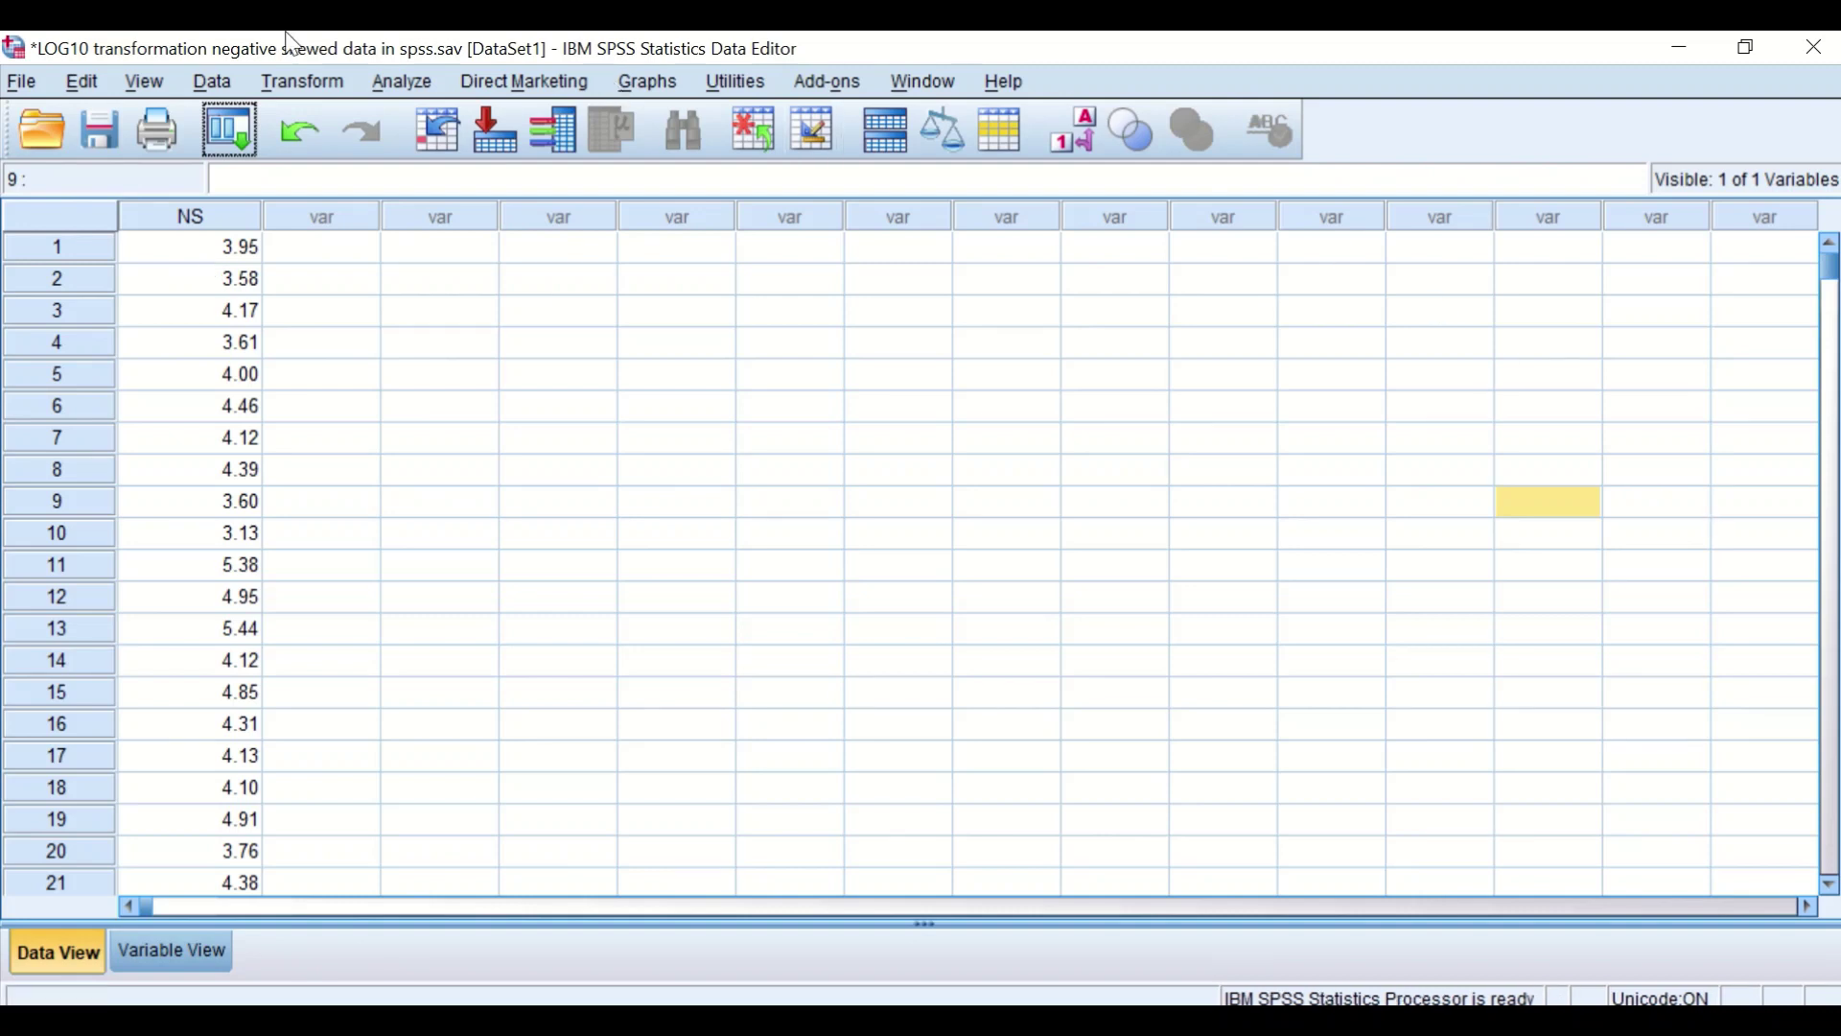
Start an Explore analysis and assign NS as the dependent variable
left_click(401, 82)
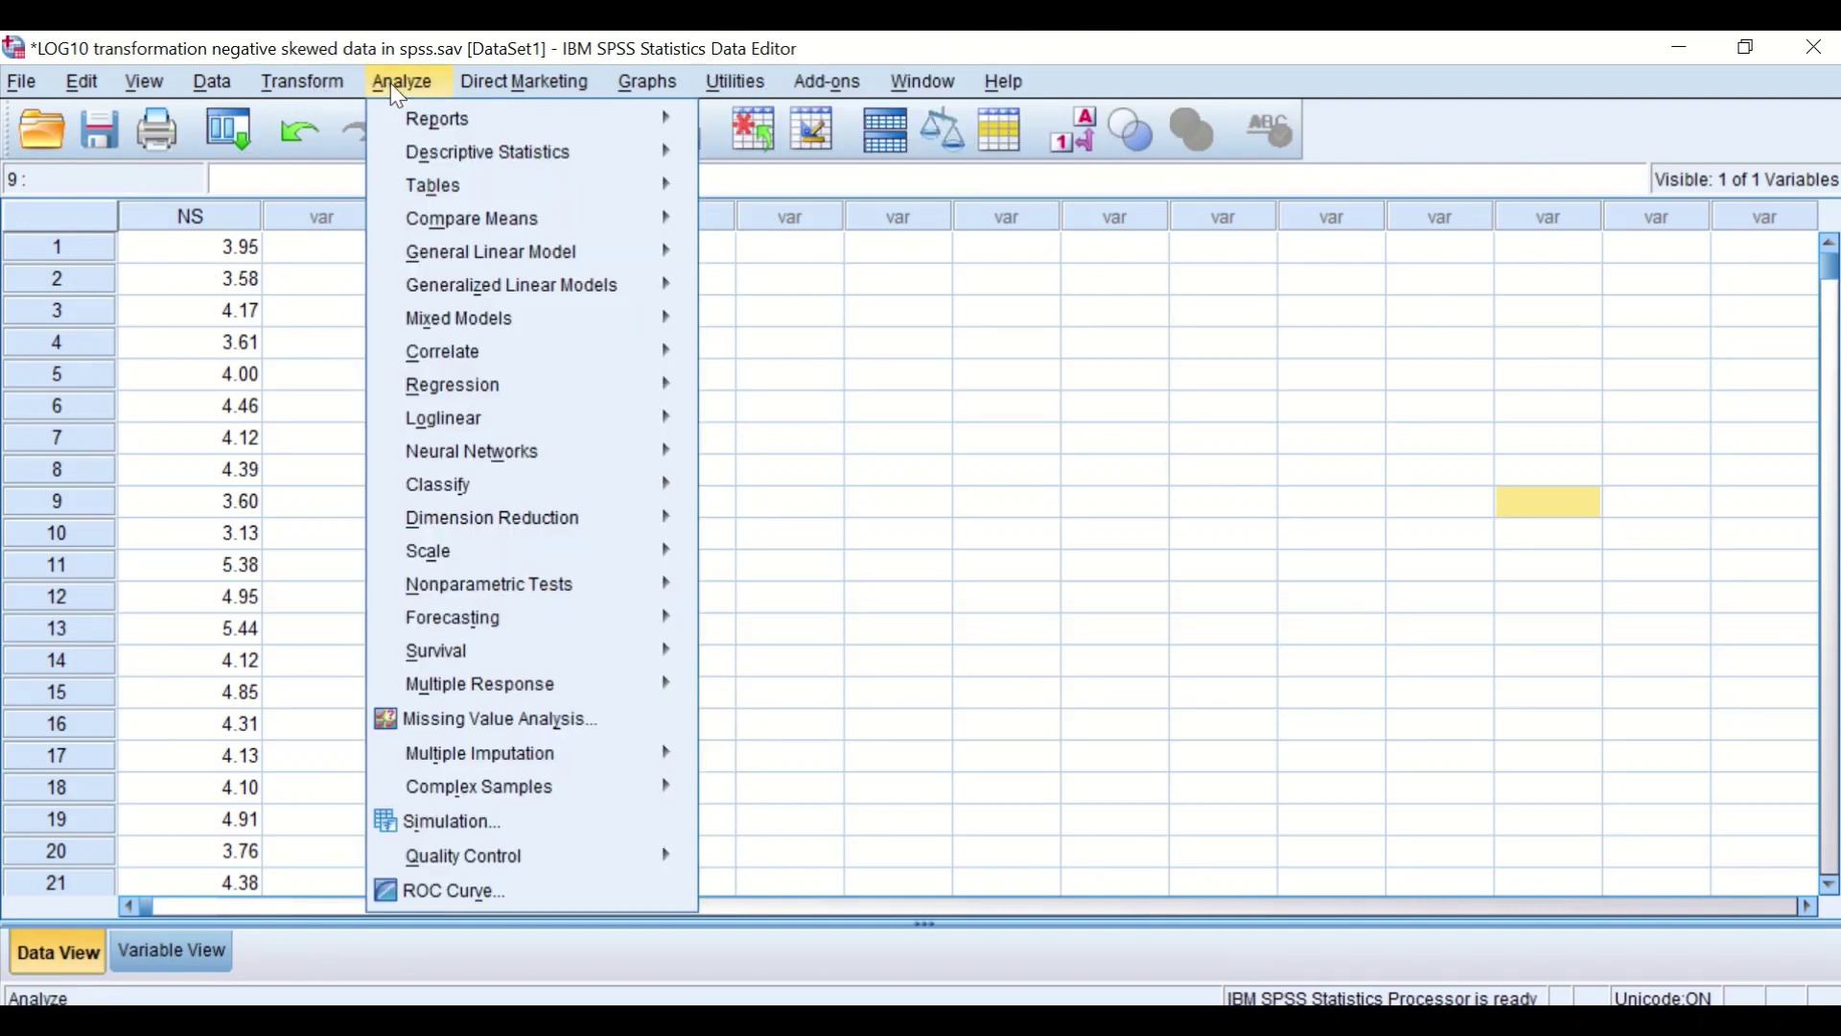
mouse_move(441, 158)
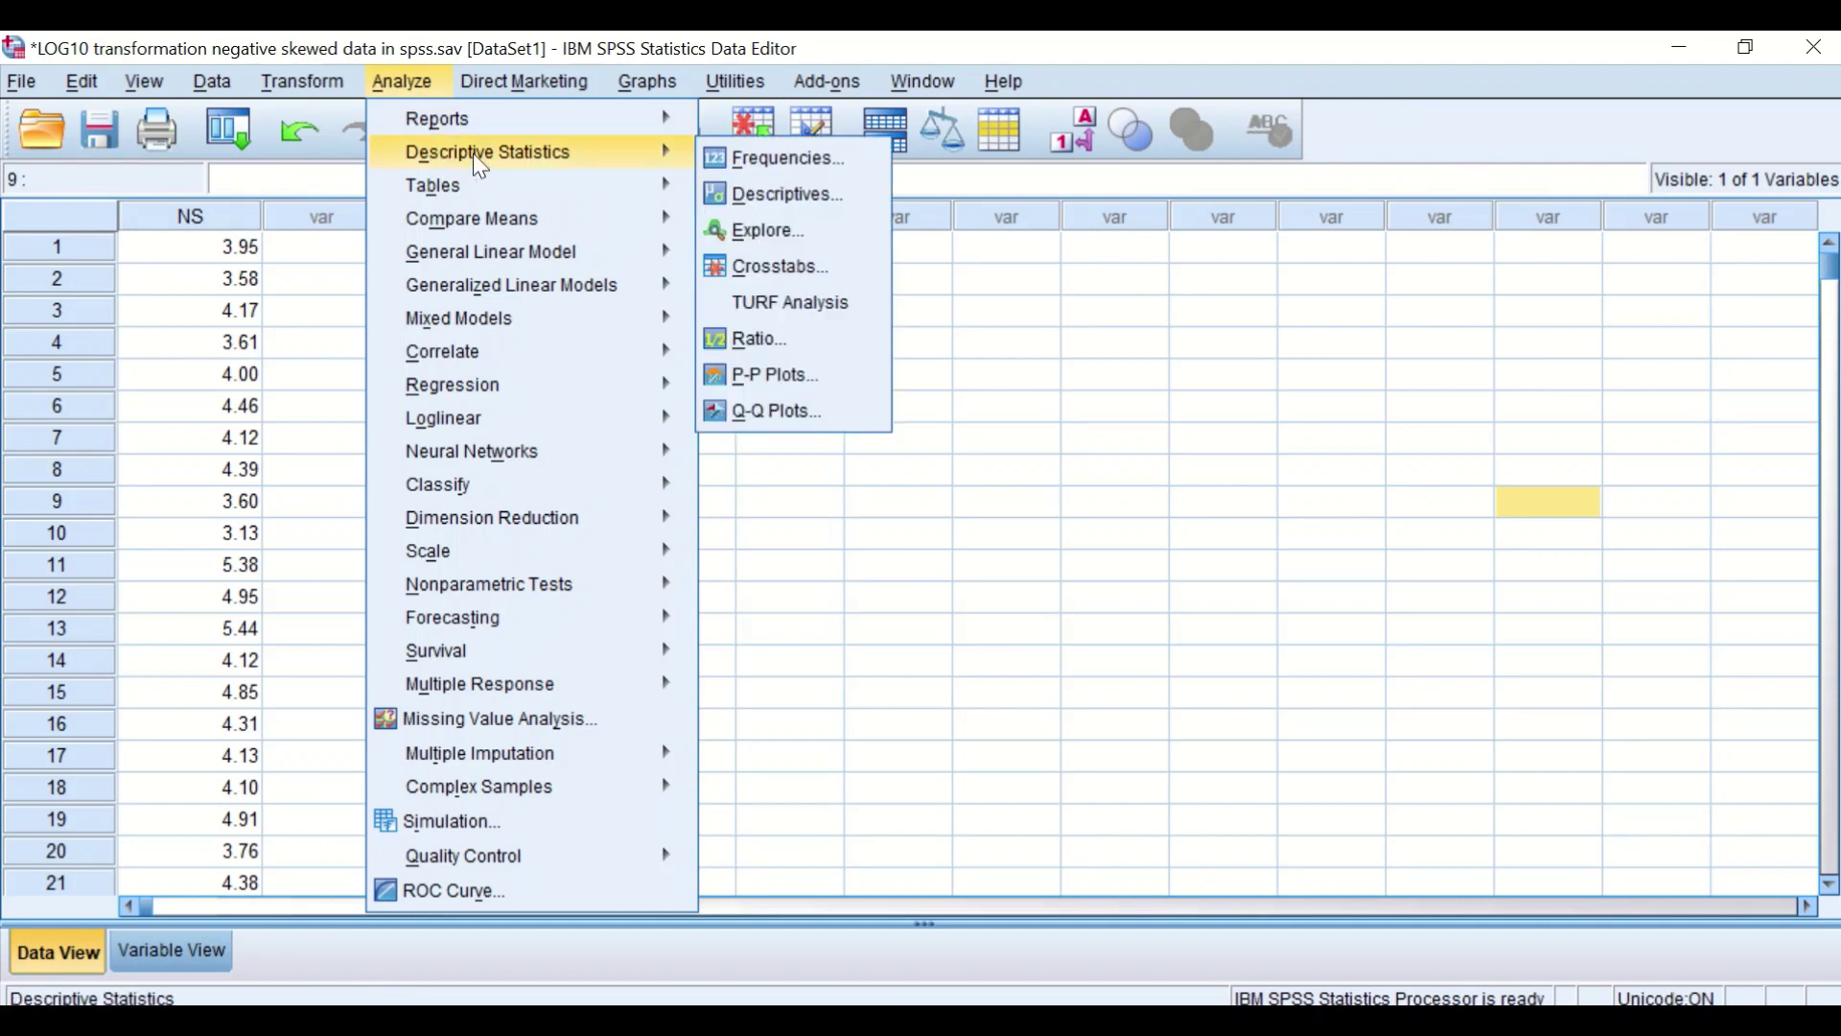
left_click(765, 231)
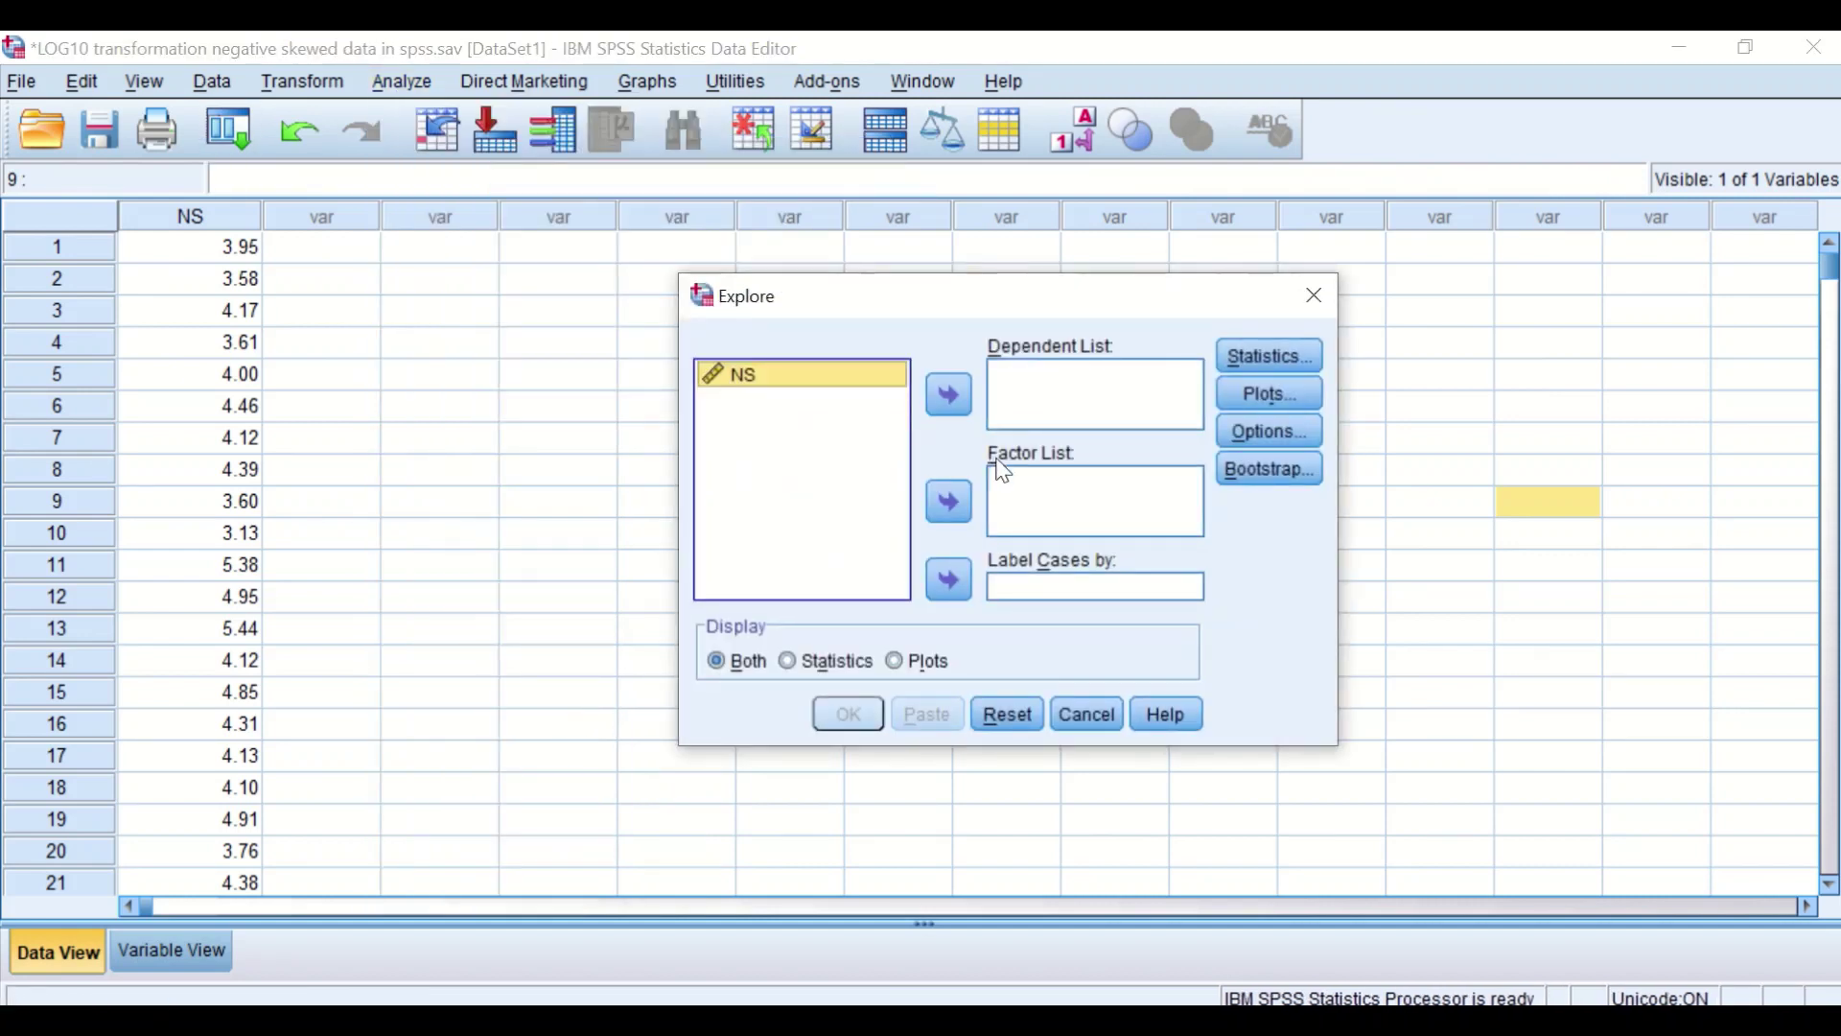
left_click_drag(1076, 301, 716, 253)
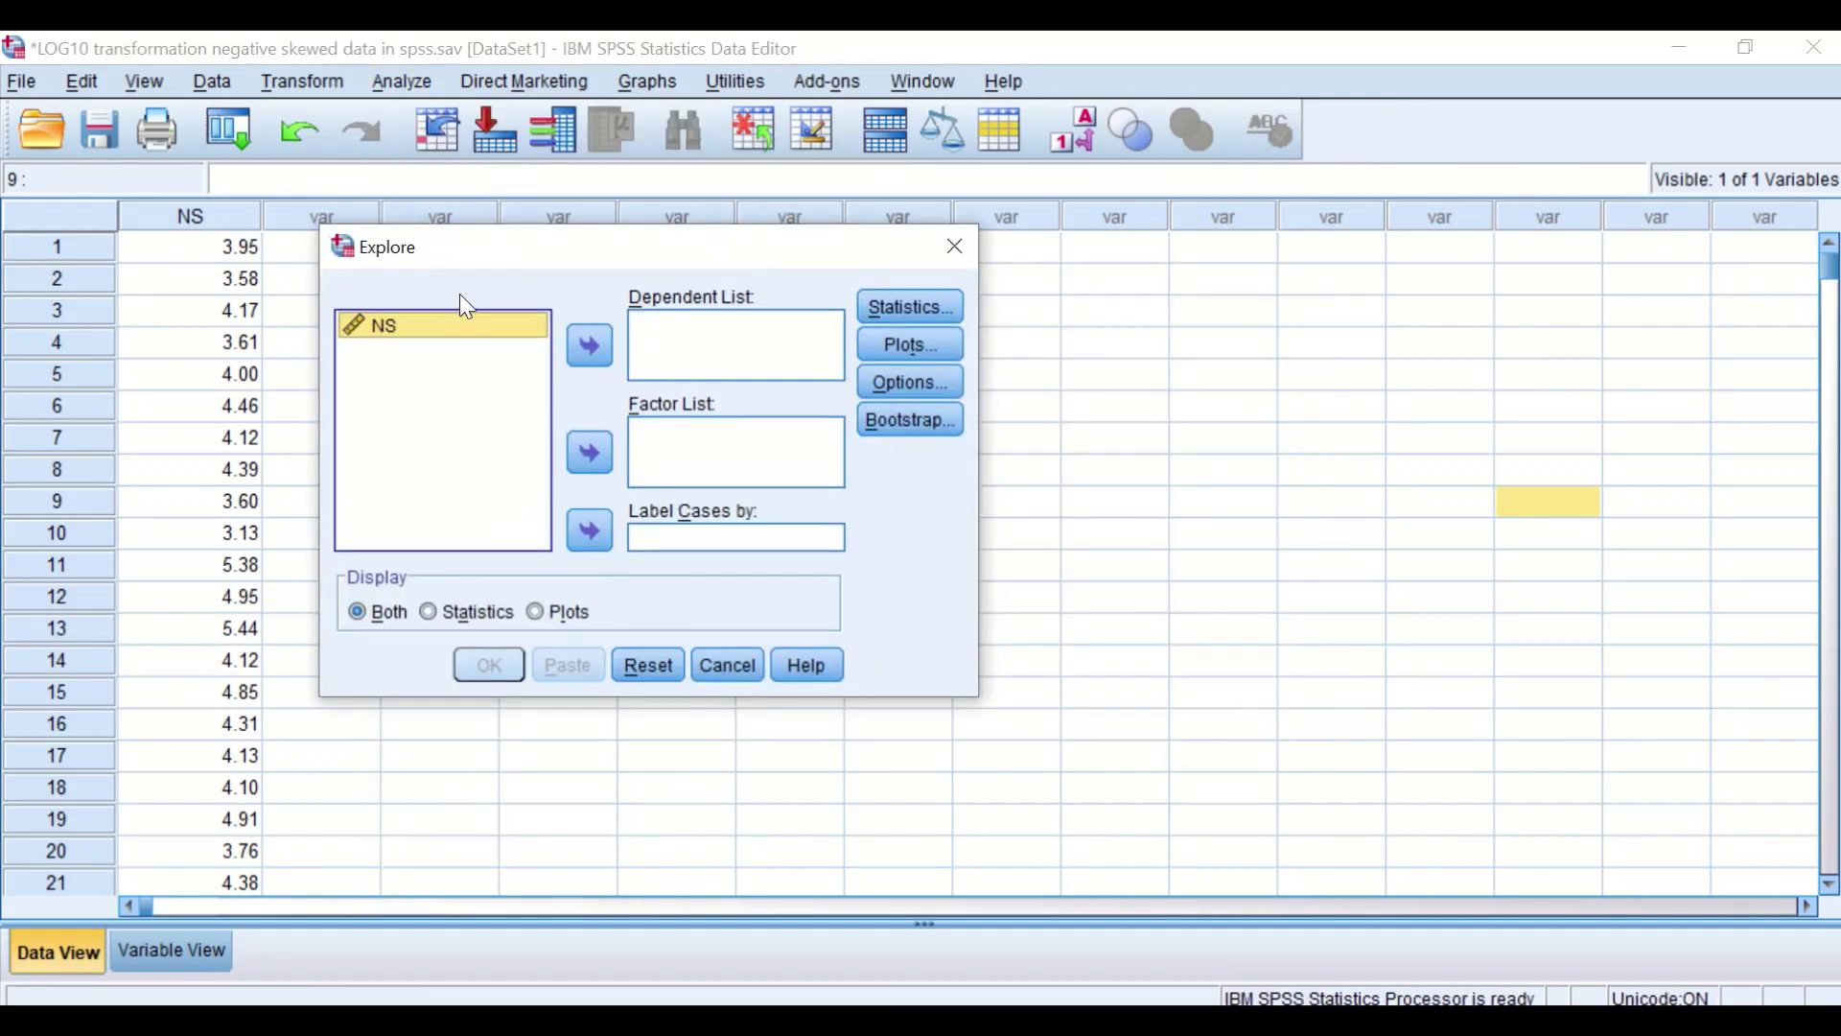
left_click_drag(414, 326, 692, 351)
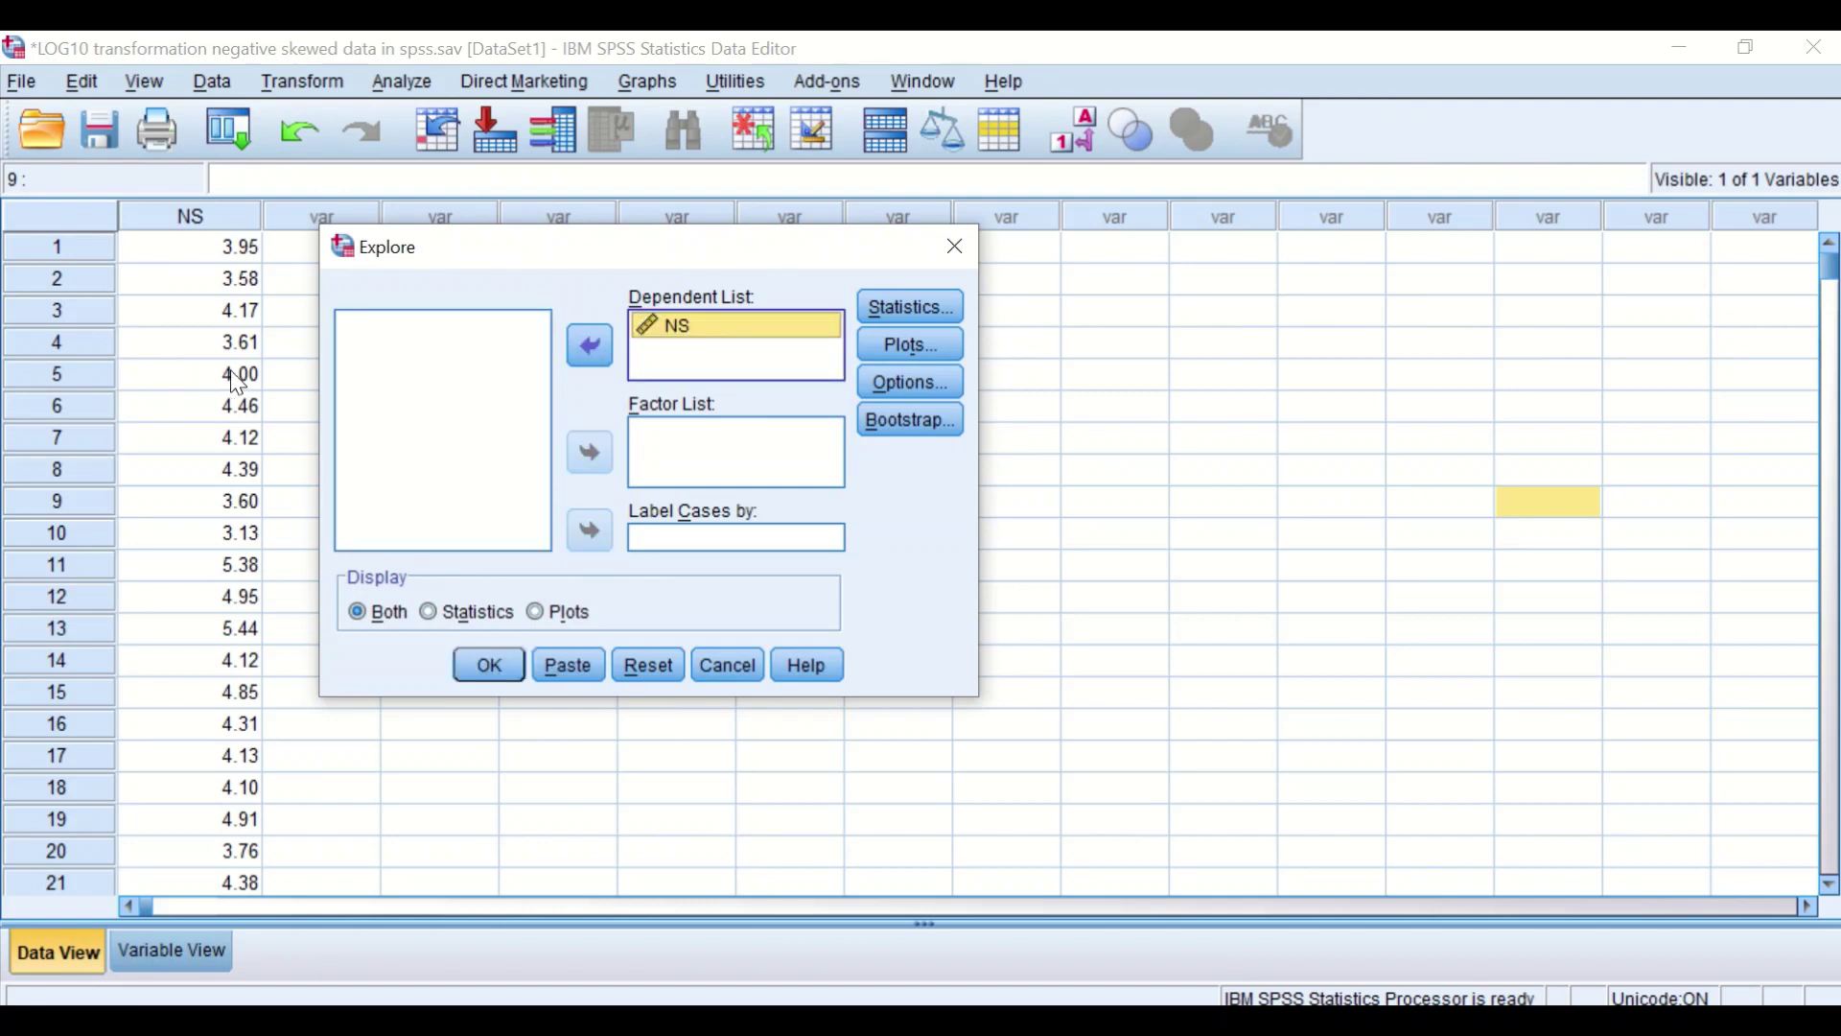
Replace the stem-and-leaf plot with a histogram, add normality plots with tests, and run the Explore analysis
left_click(886, 344)
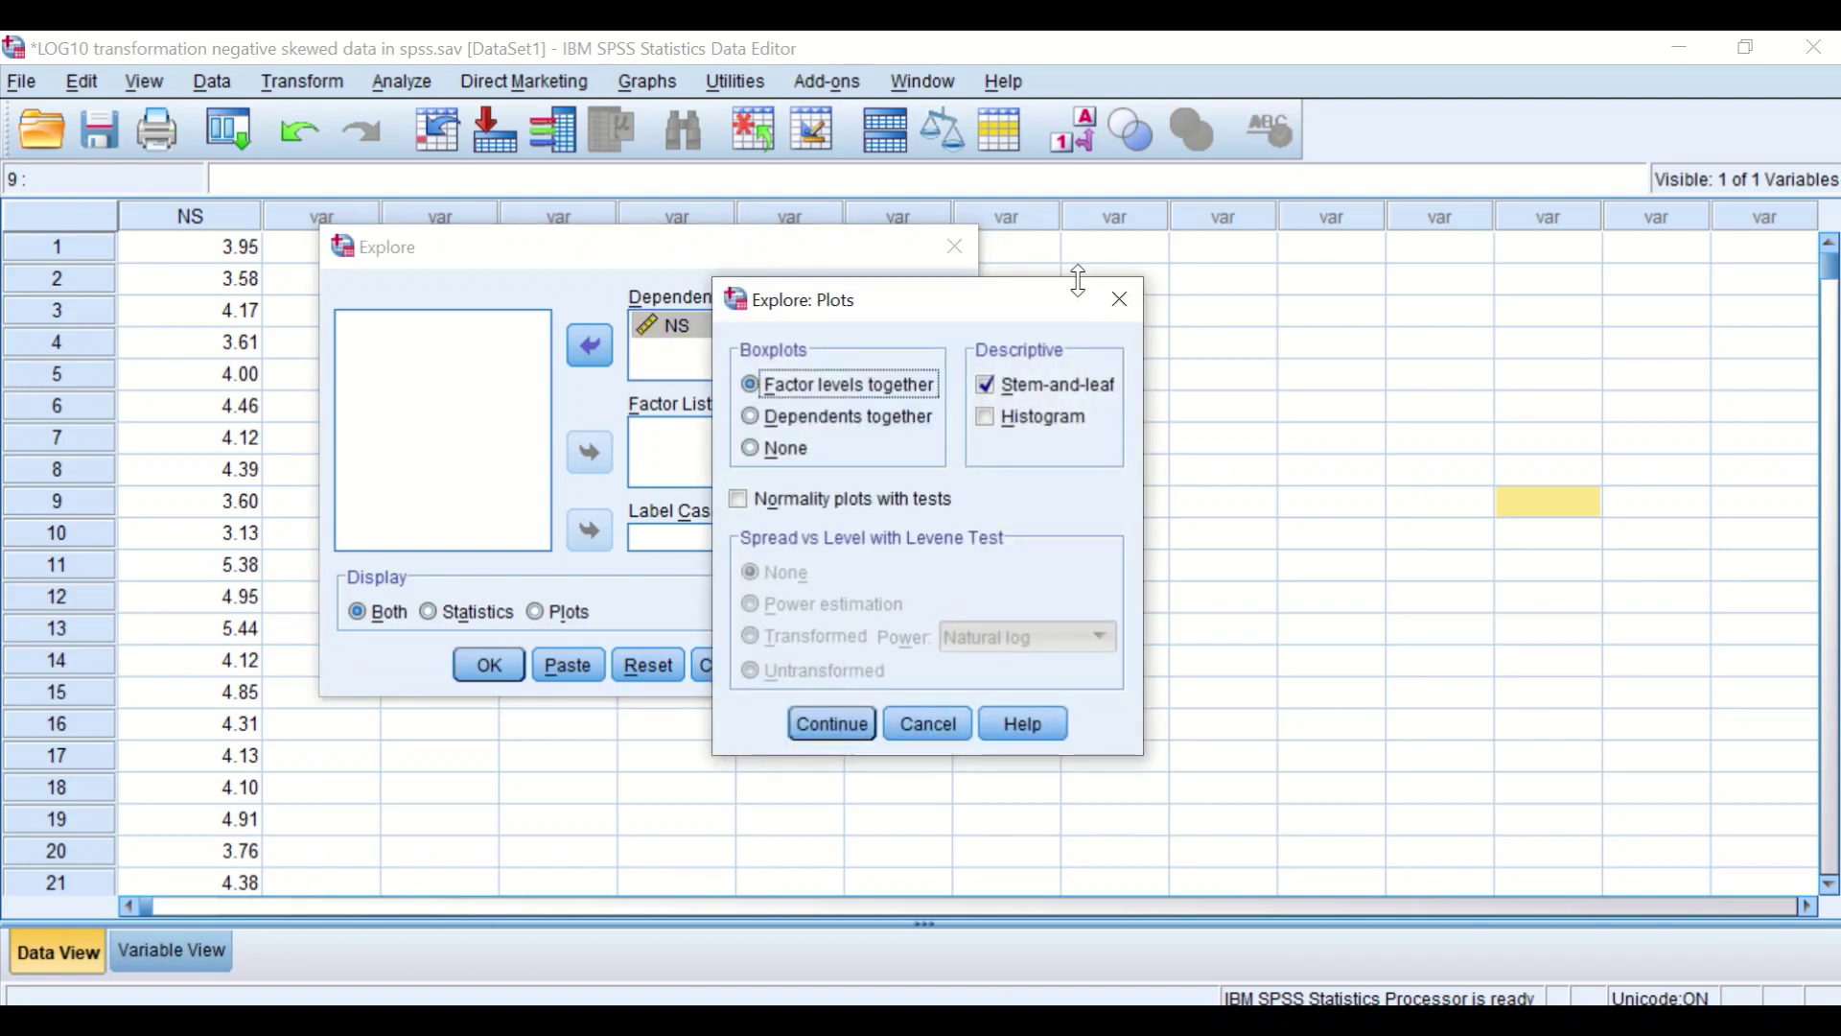
left_click(1049, 387)
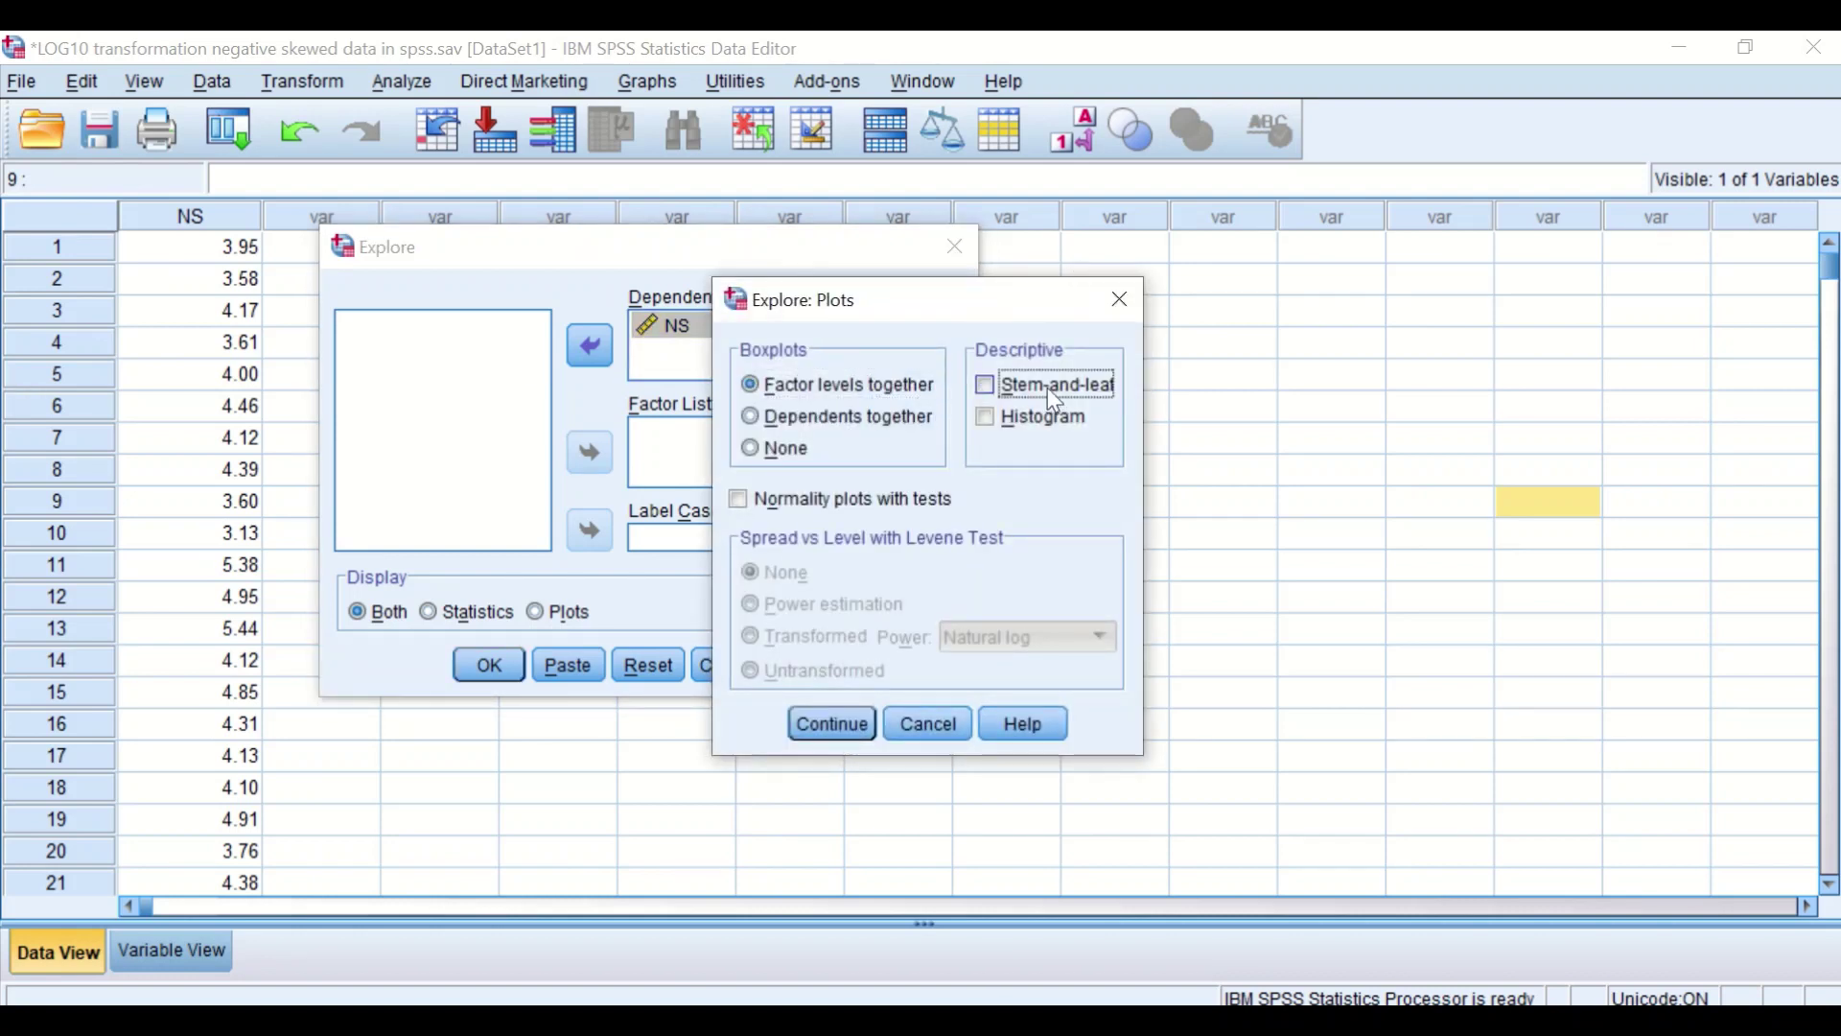
left_click(988, 418)
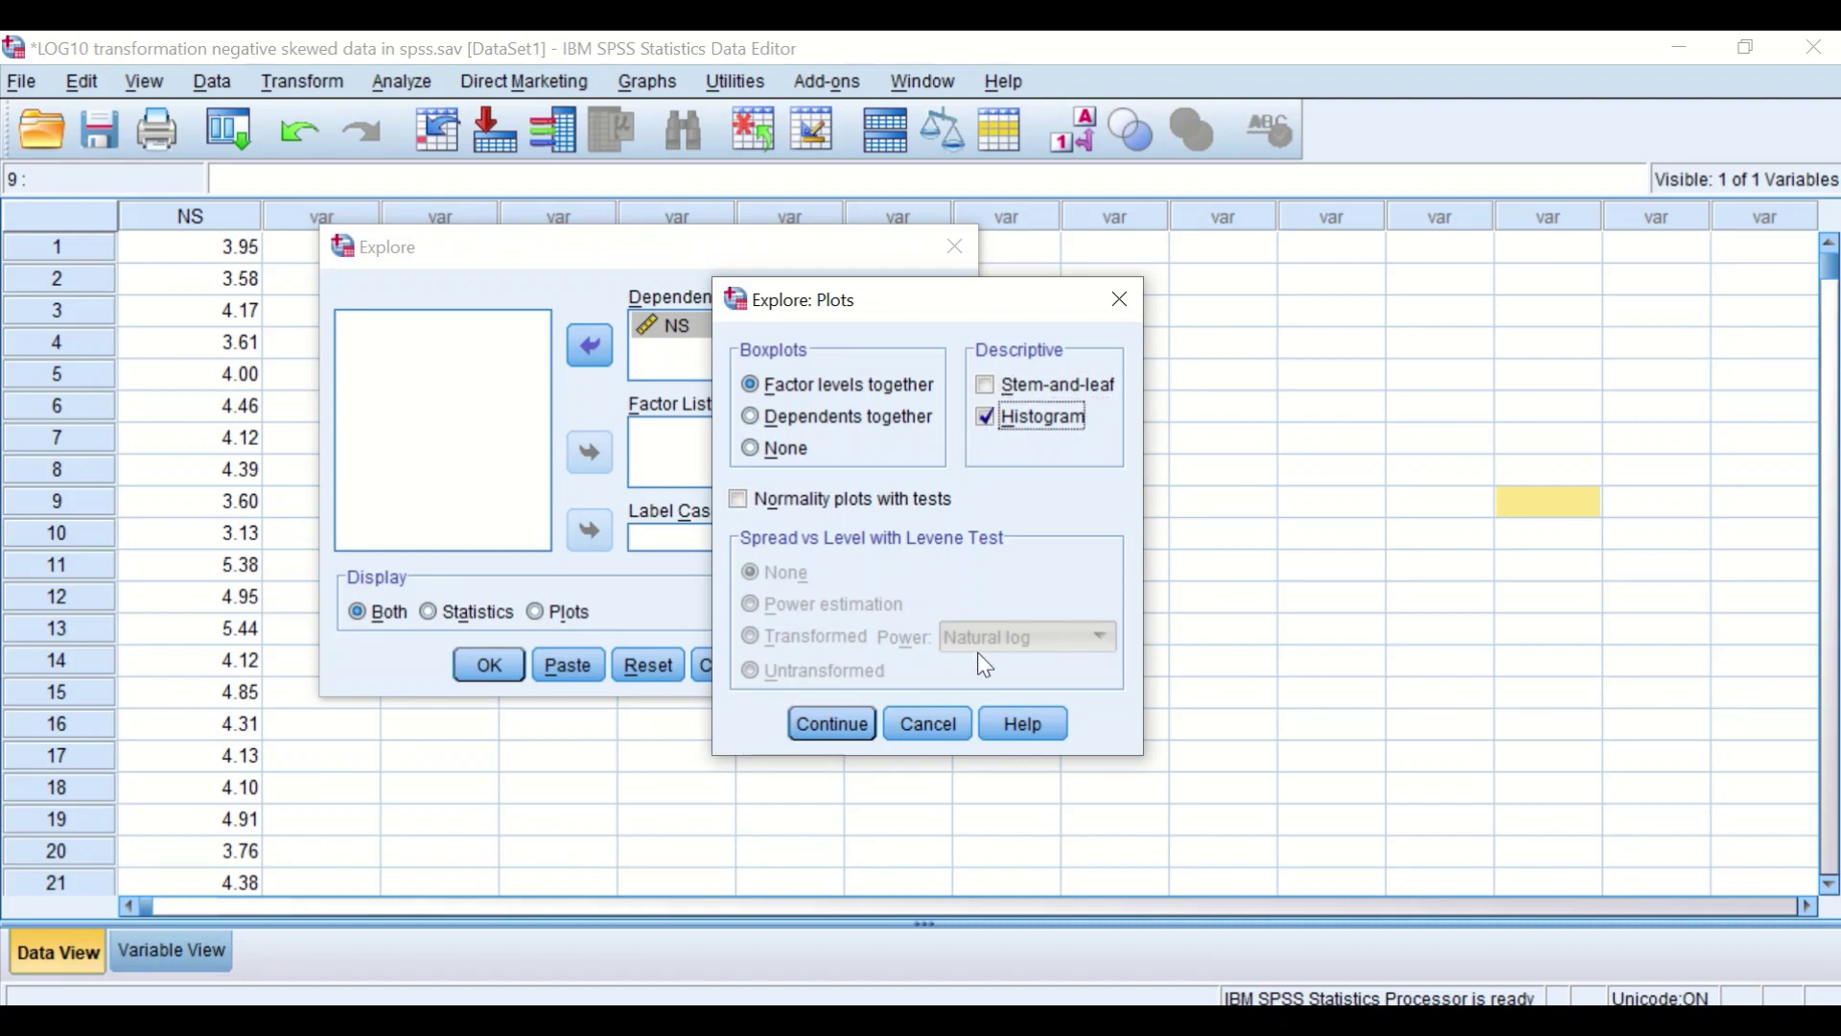
left_click(740, 500)
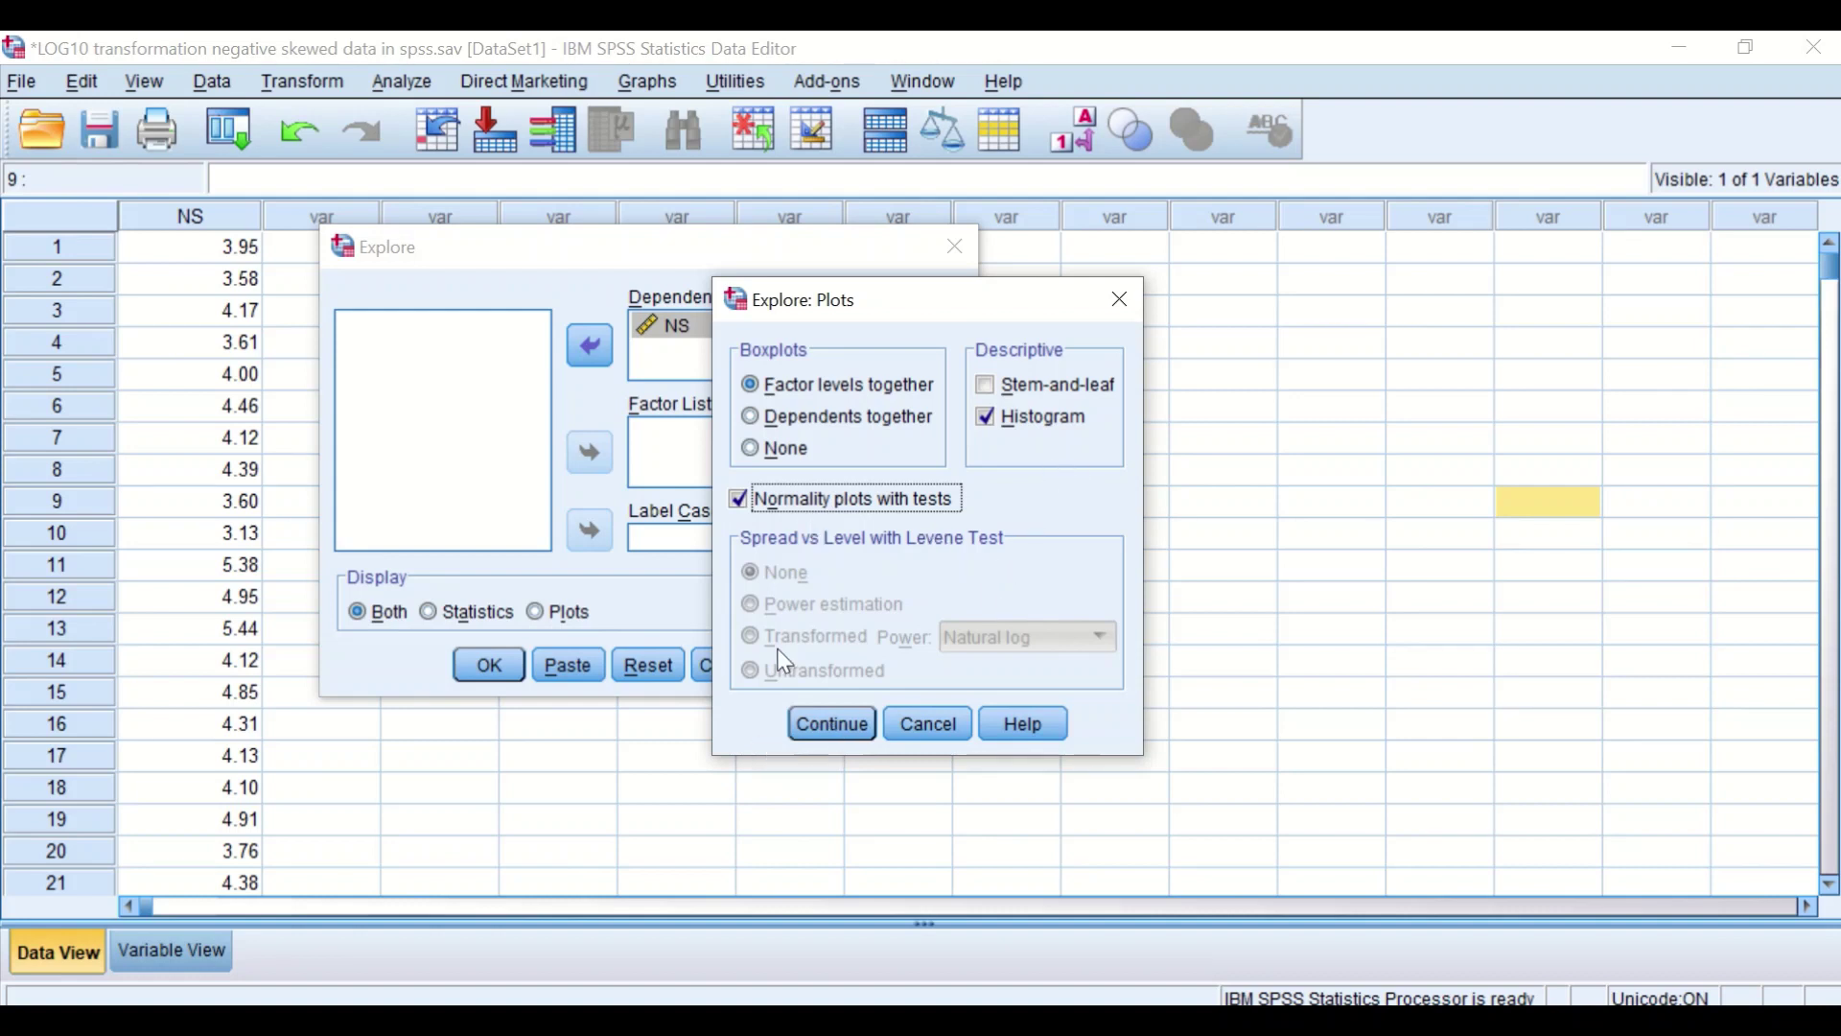
left_click(831, 726)
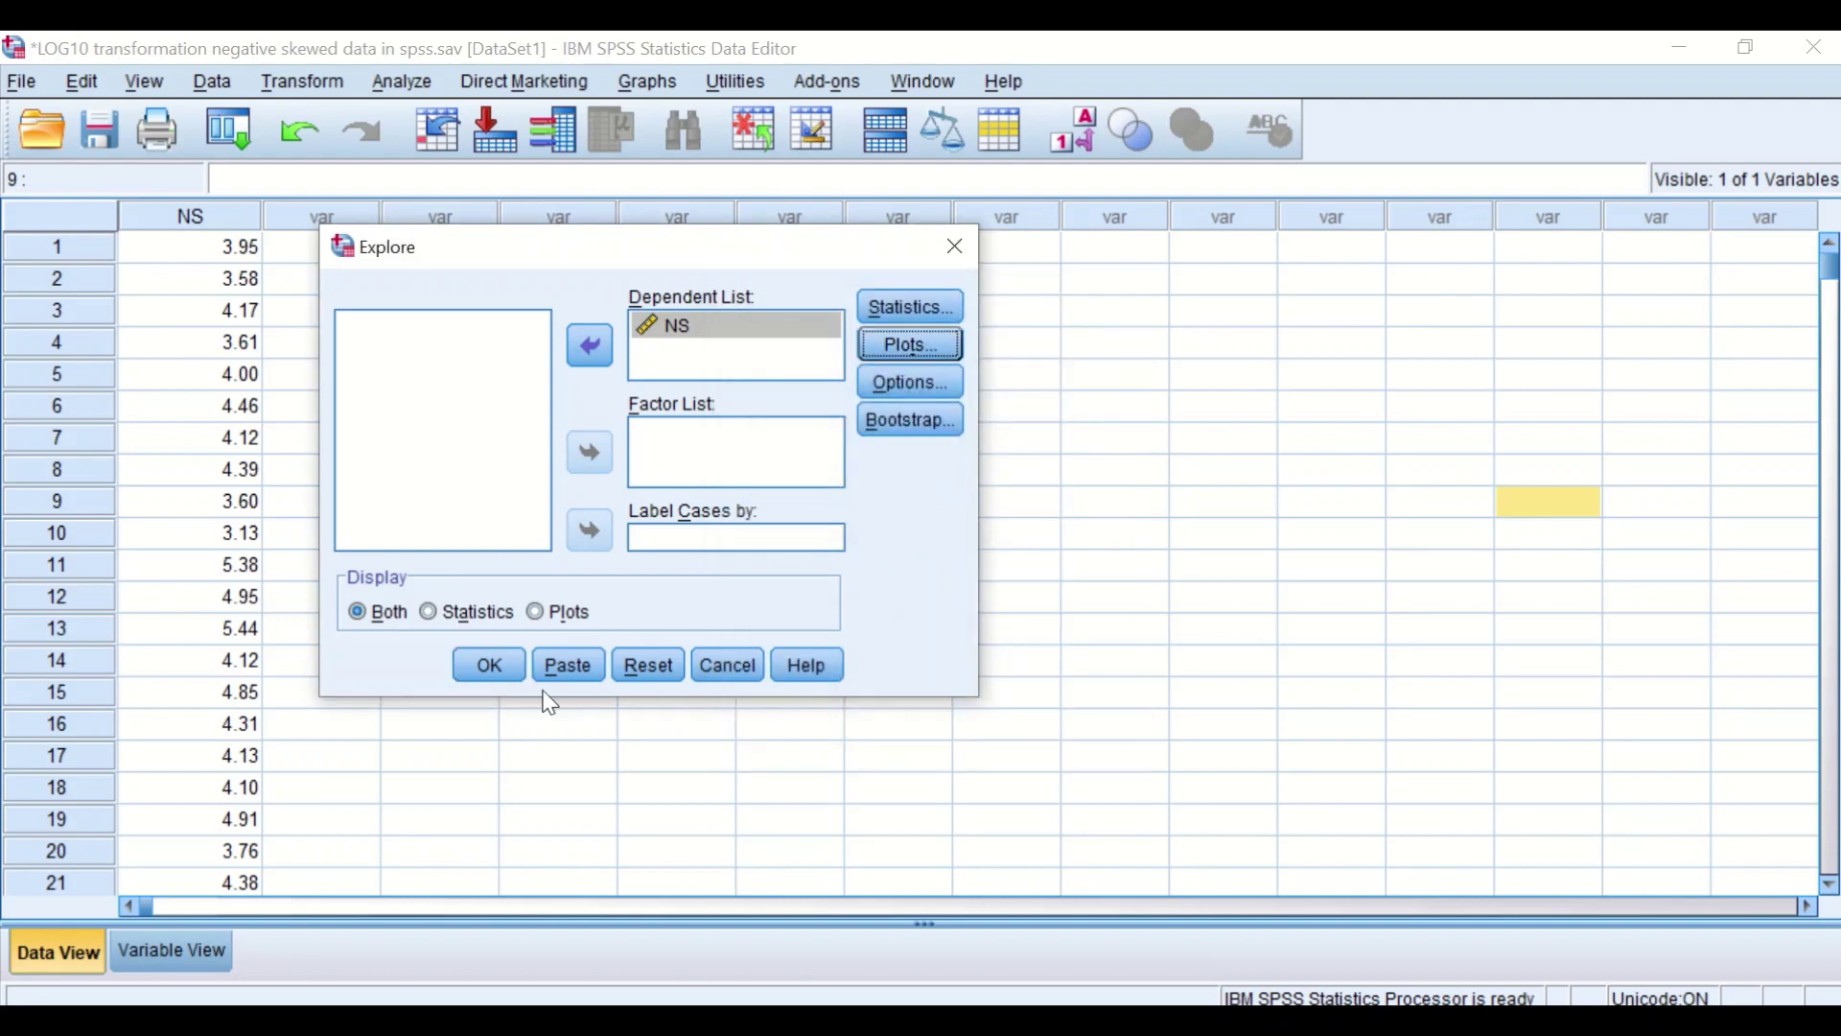
left_click(491, 672)
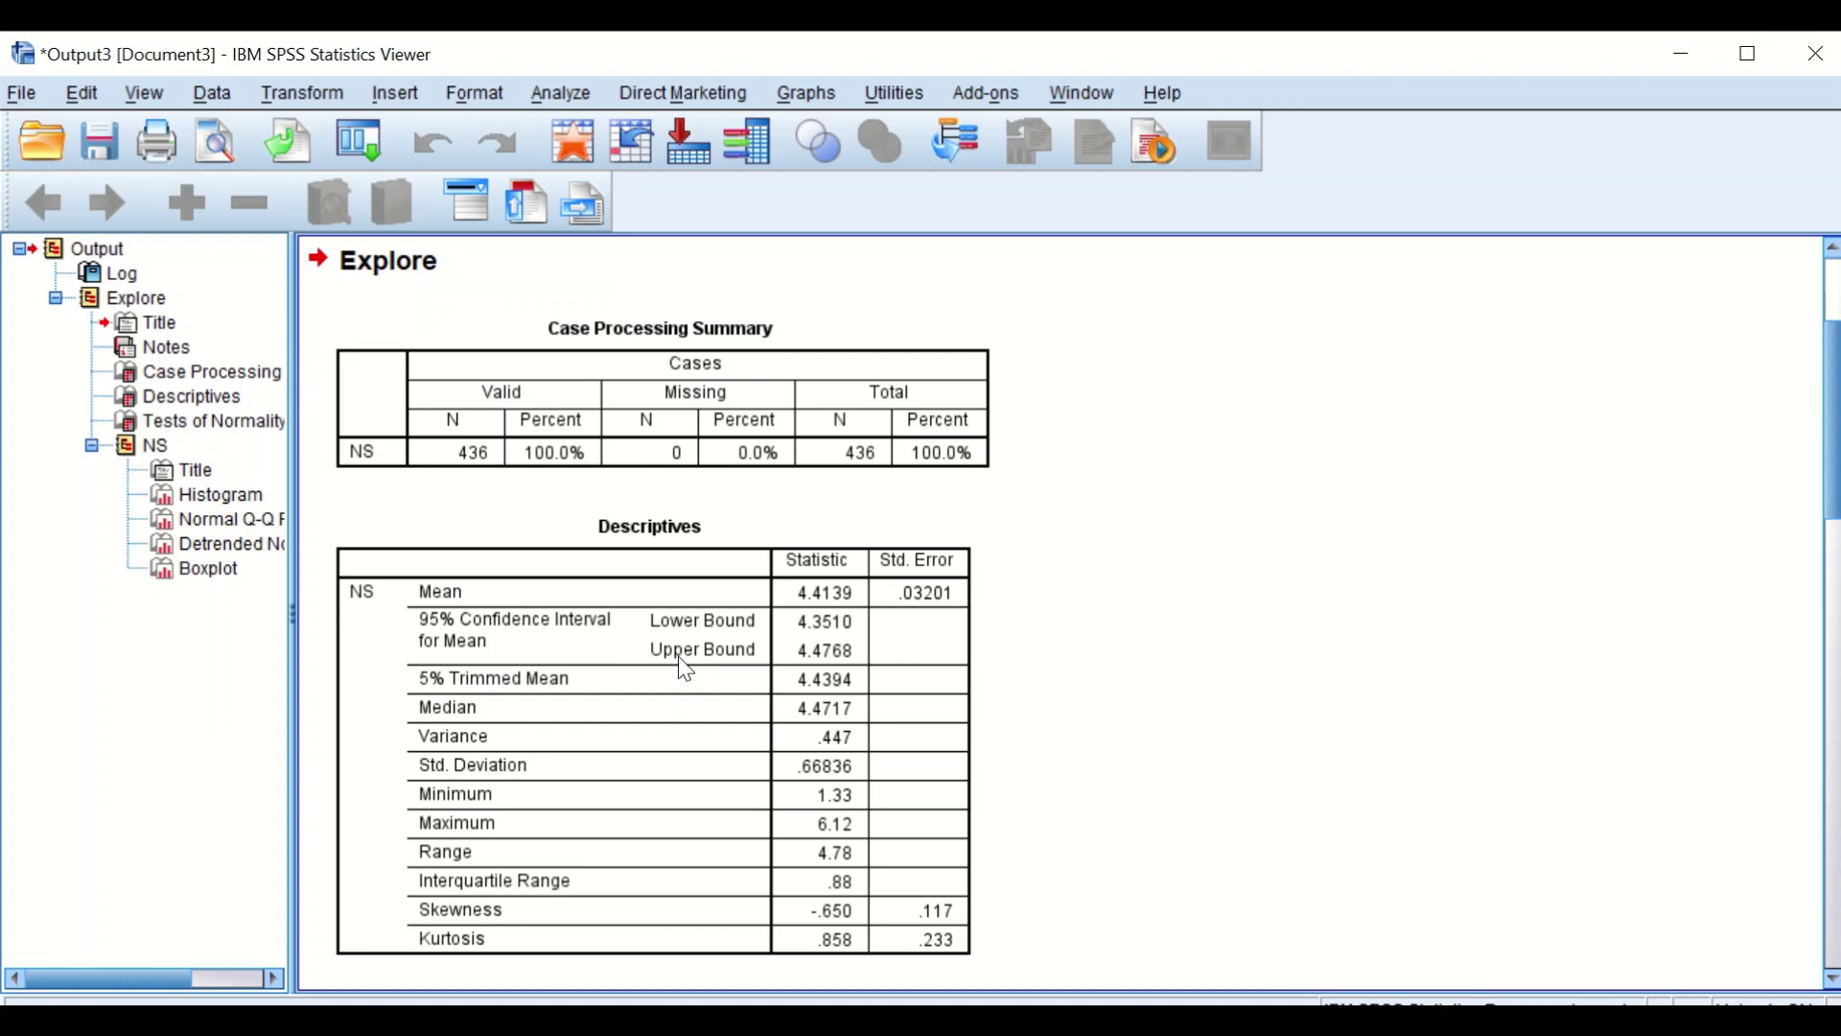
Examine the descriptives, normality tests, histogram and Q-Q plot for NS, then return to the data
left_click(684, 583)
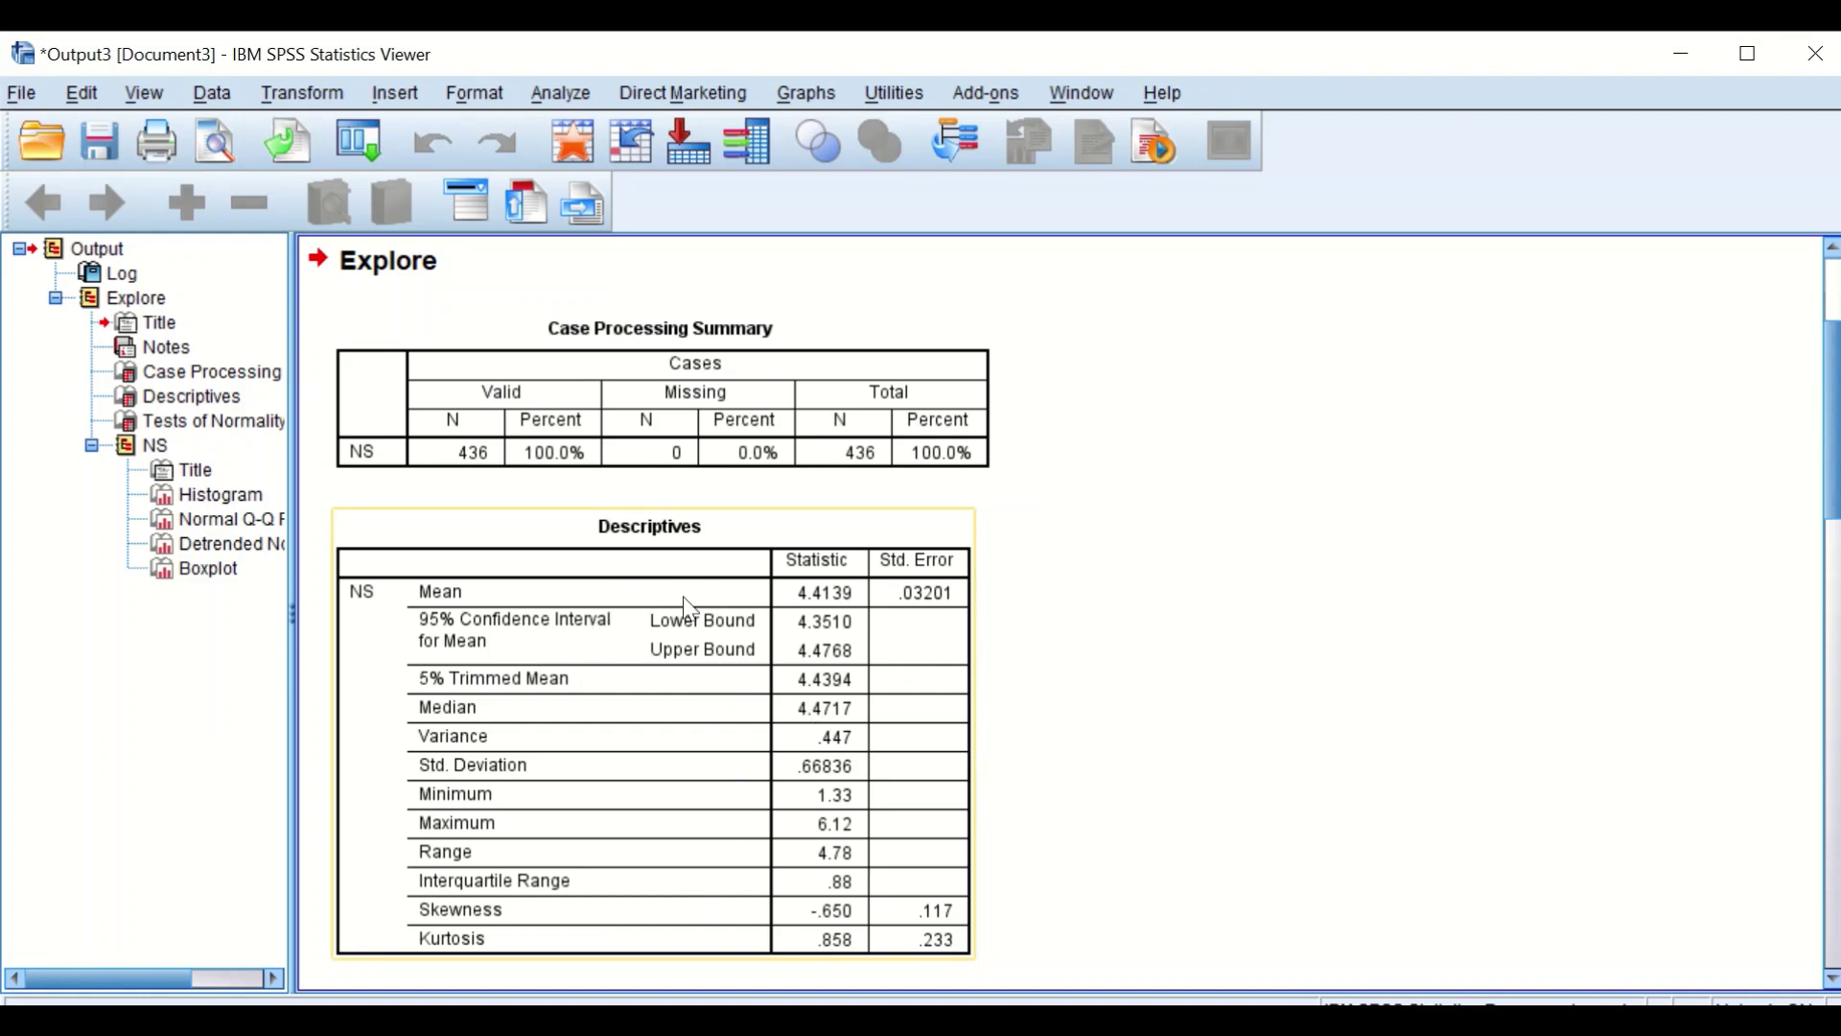
scroll(875, 693, "down", 3)
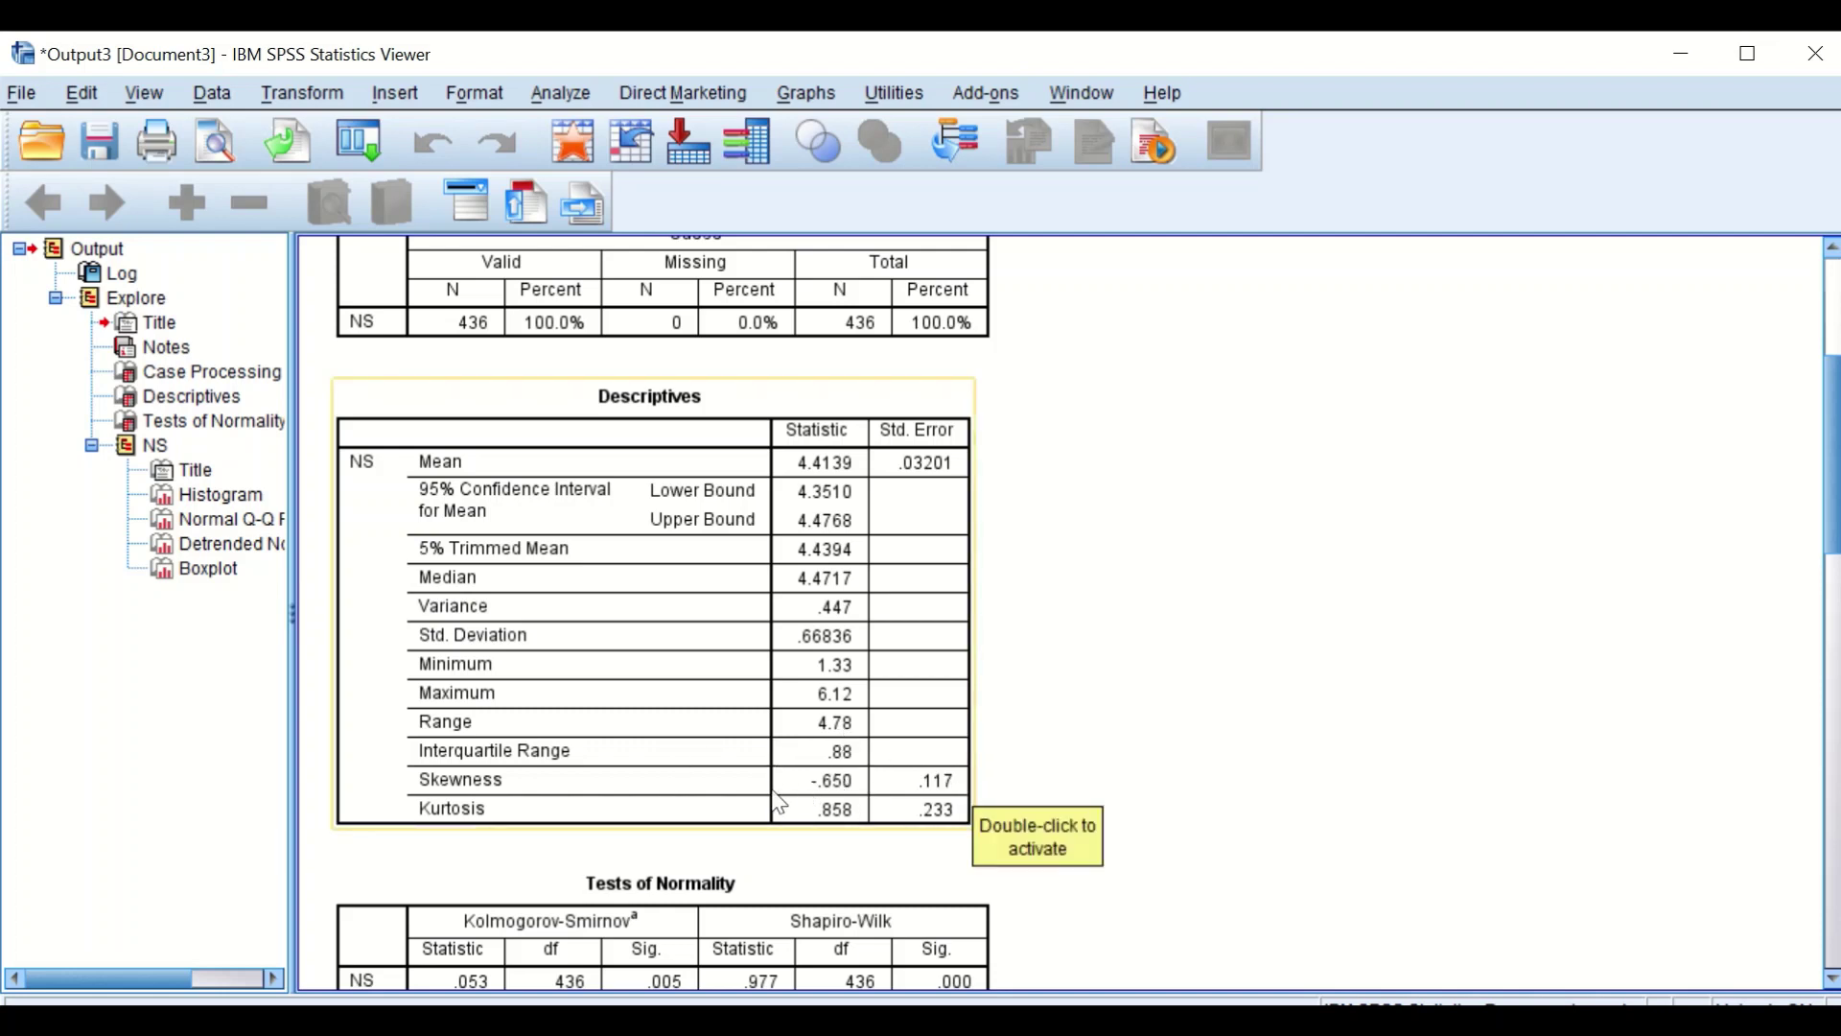
scroll(796, 796, "down", 3)
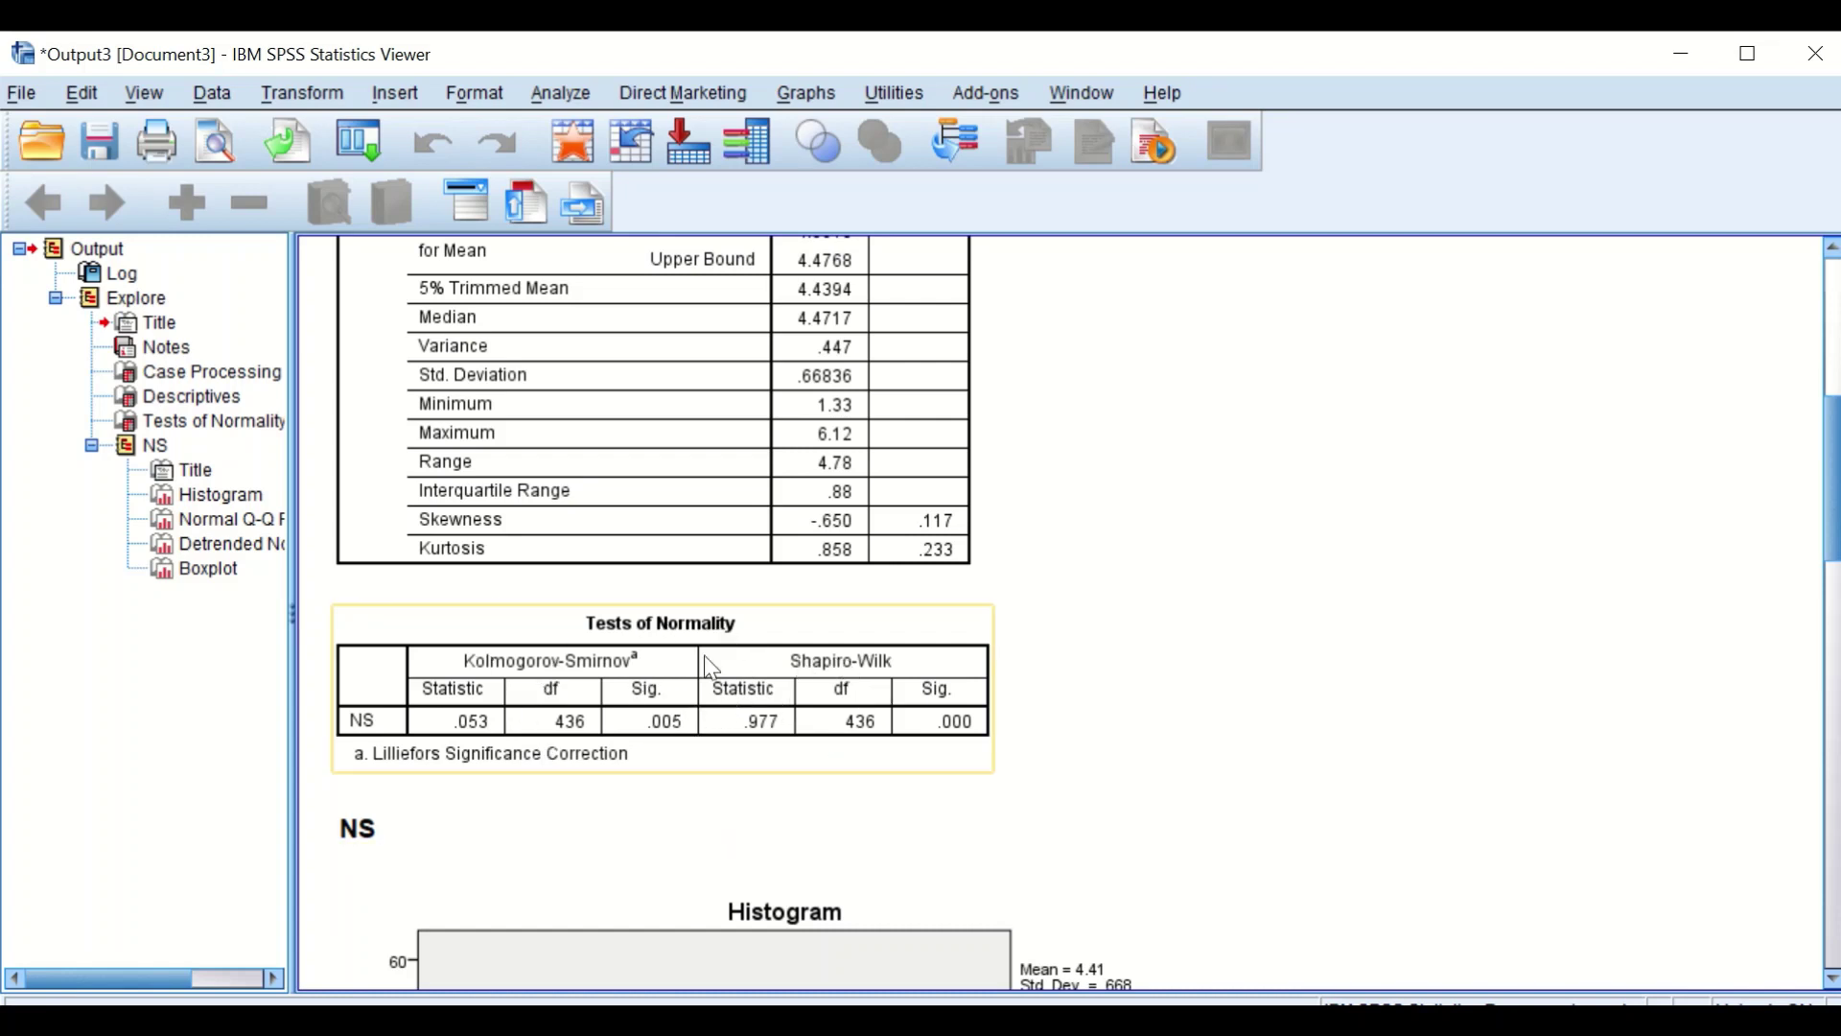
scroll(700, 779, "down", 10)
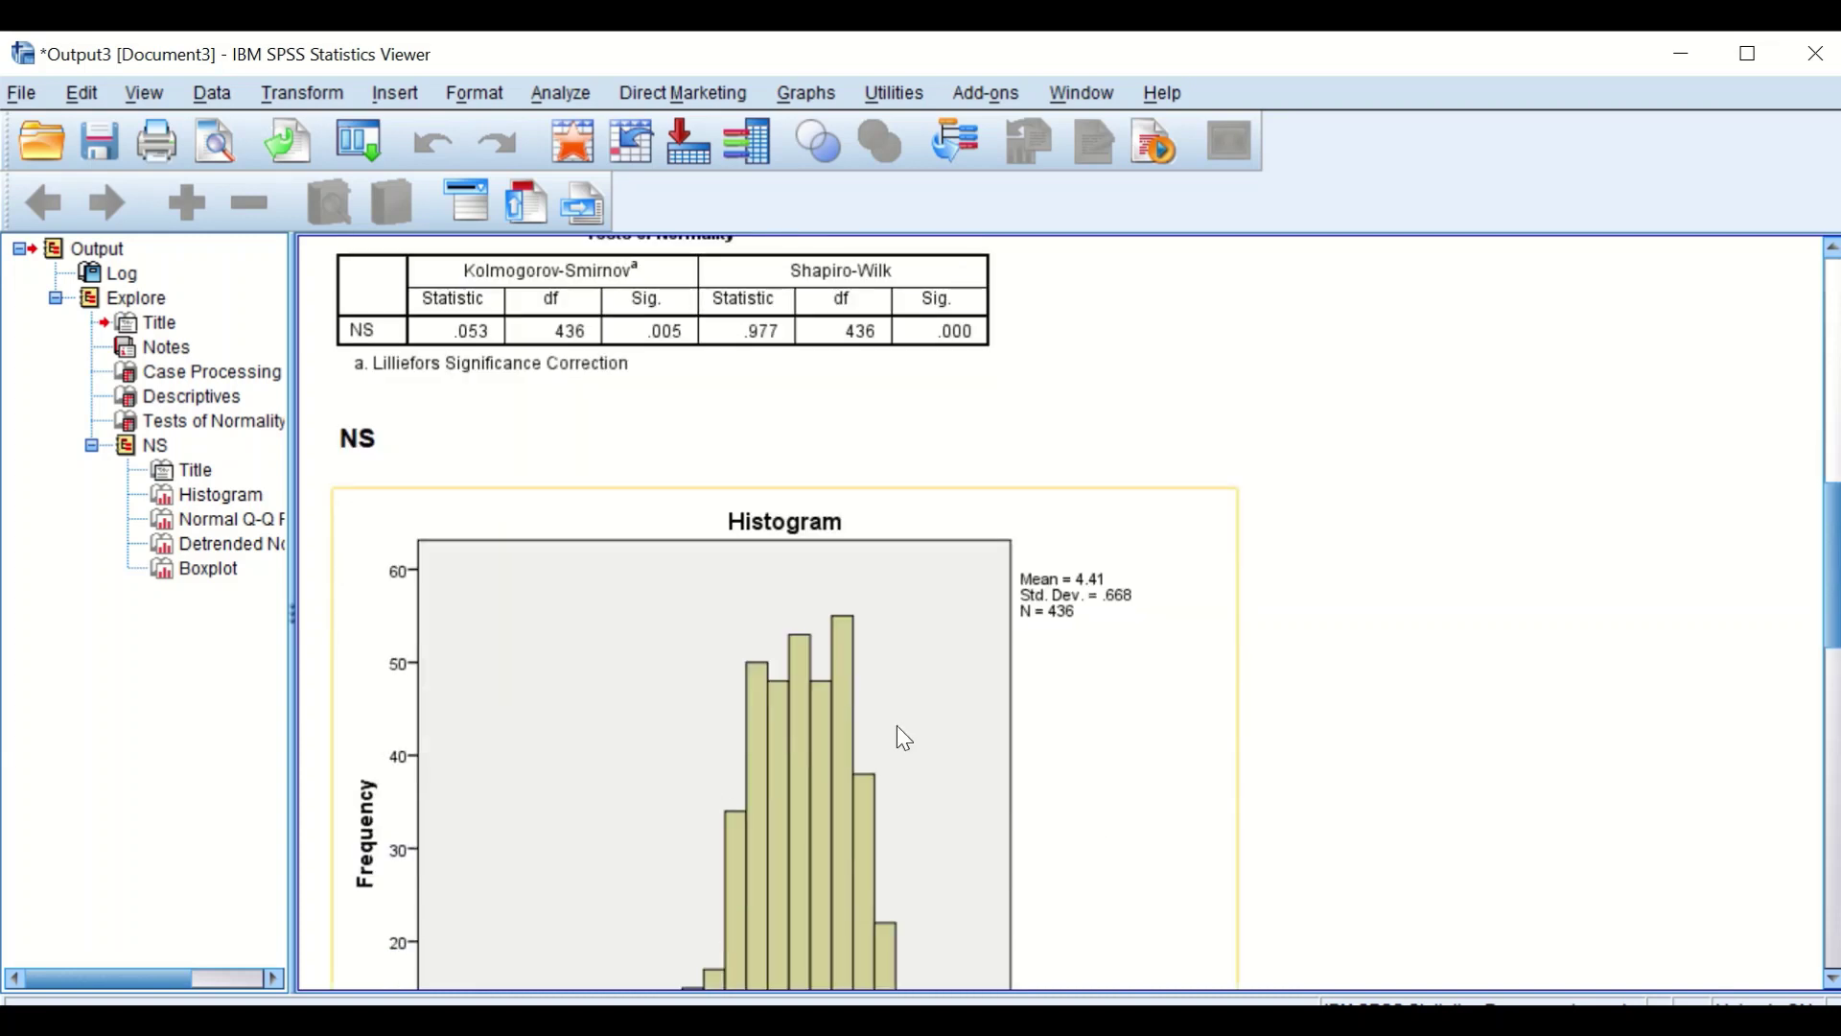
scroll(880, 863, "up", 3)
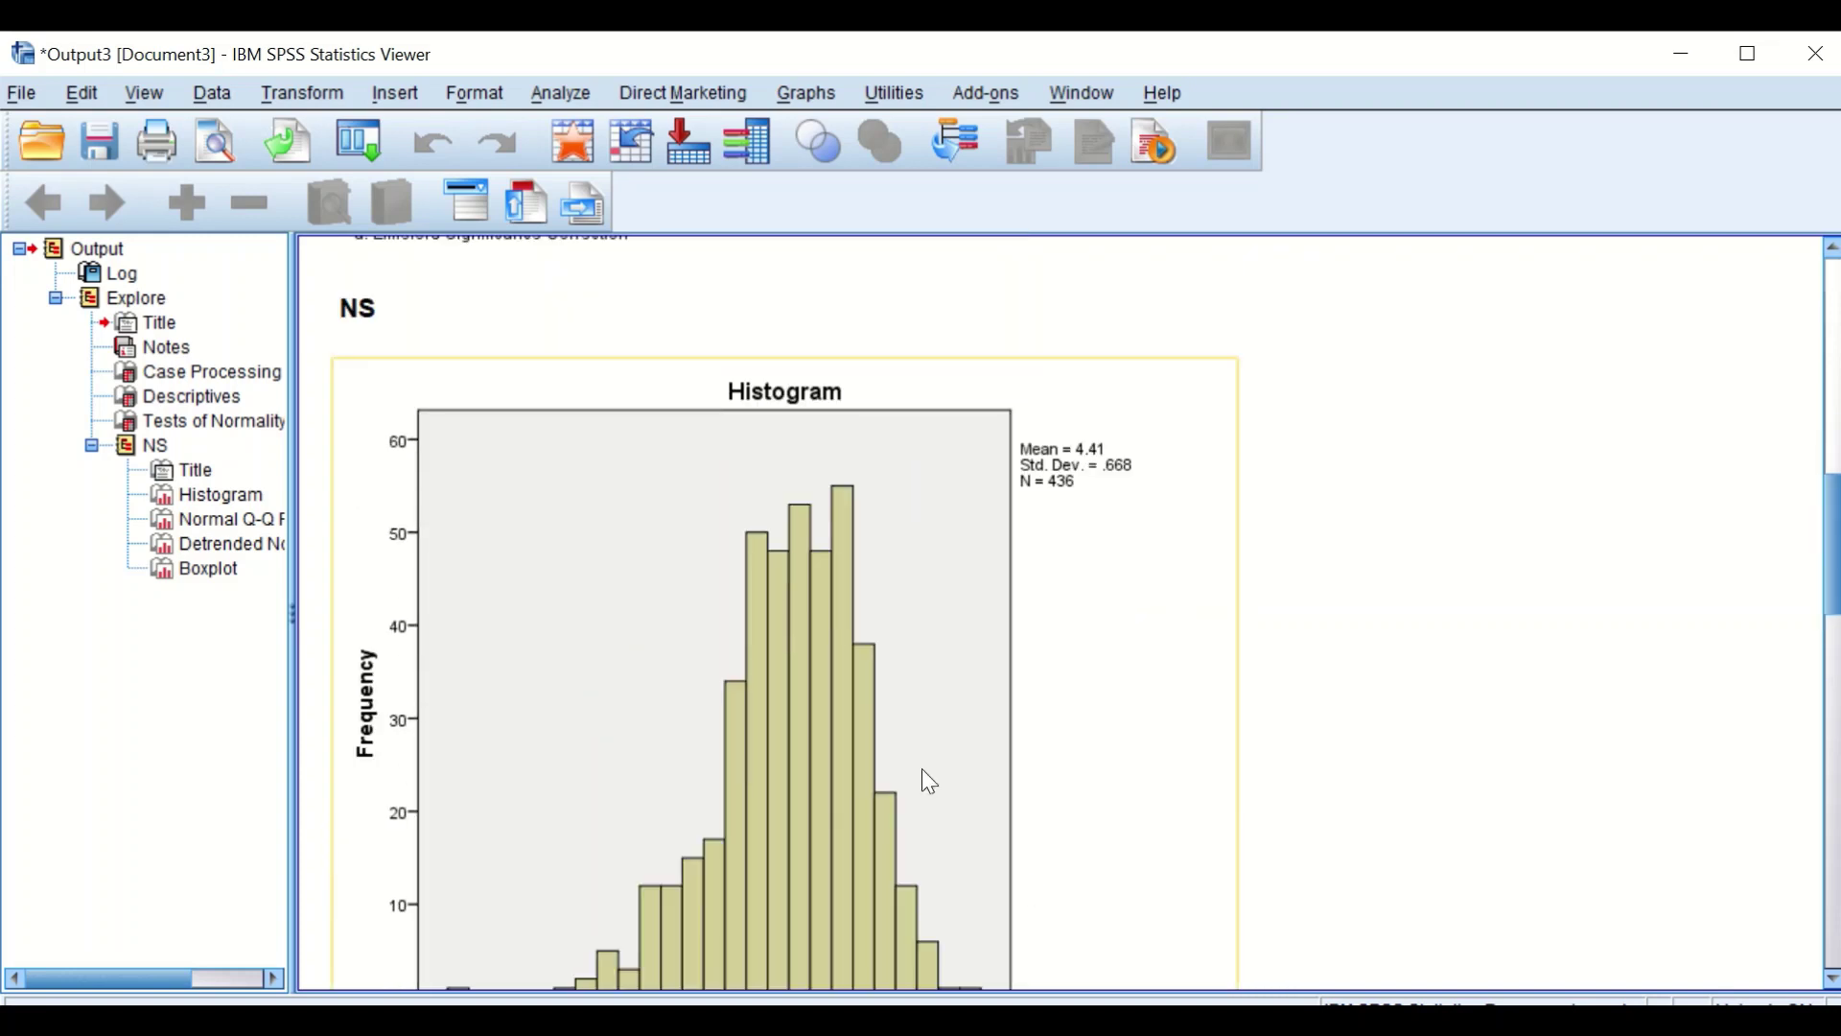
scroll(921, 770, "down", 3)
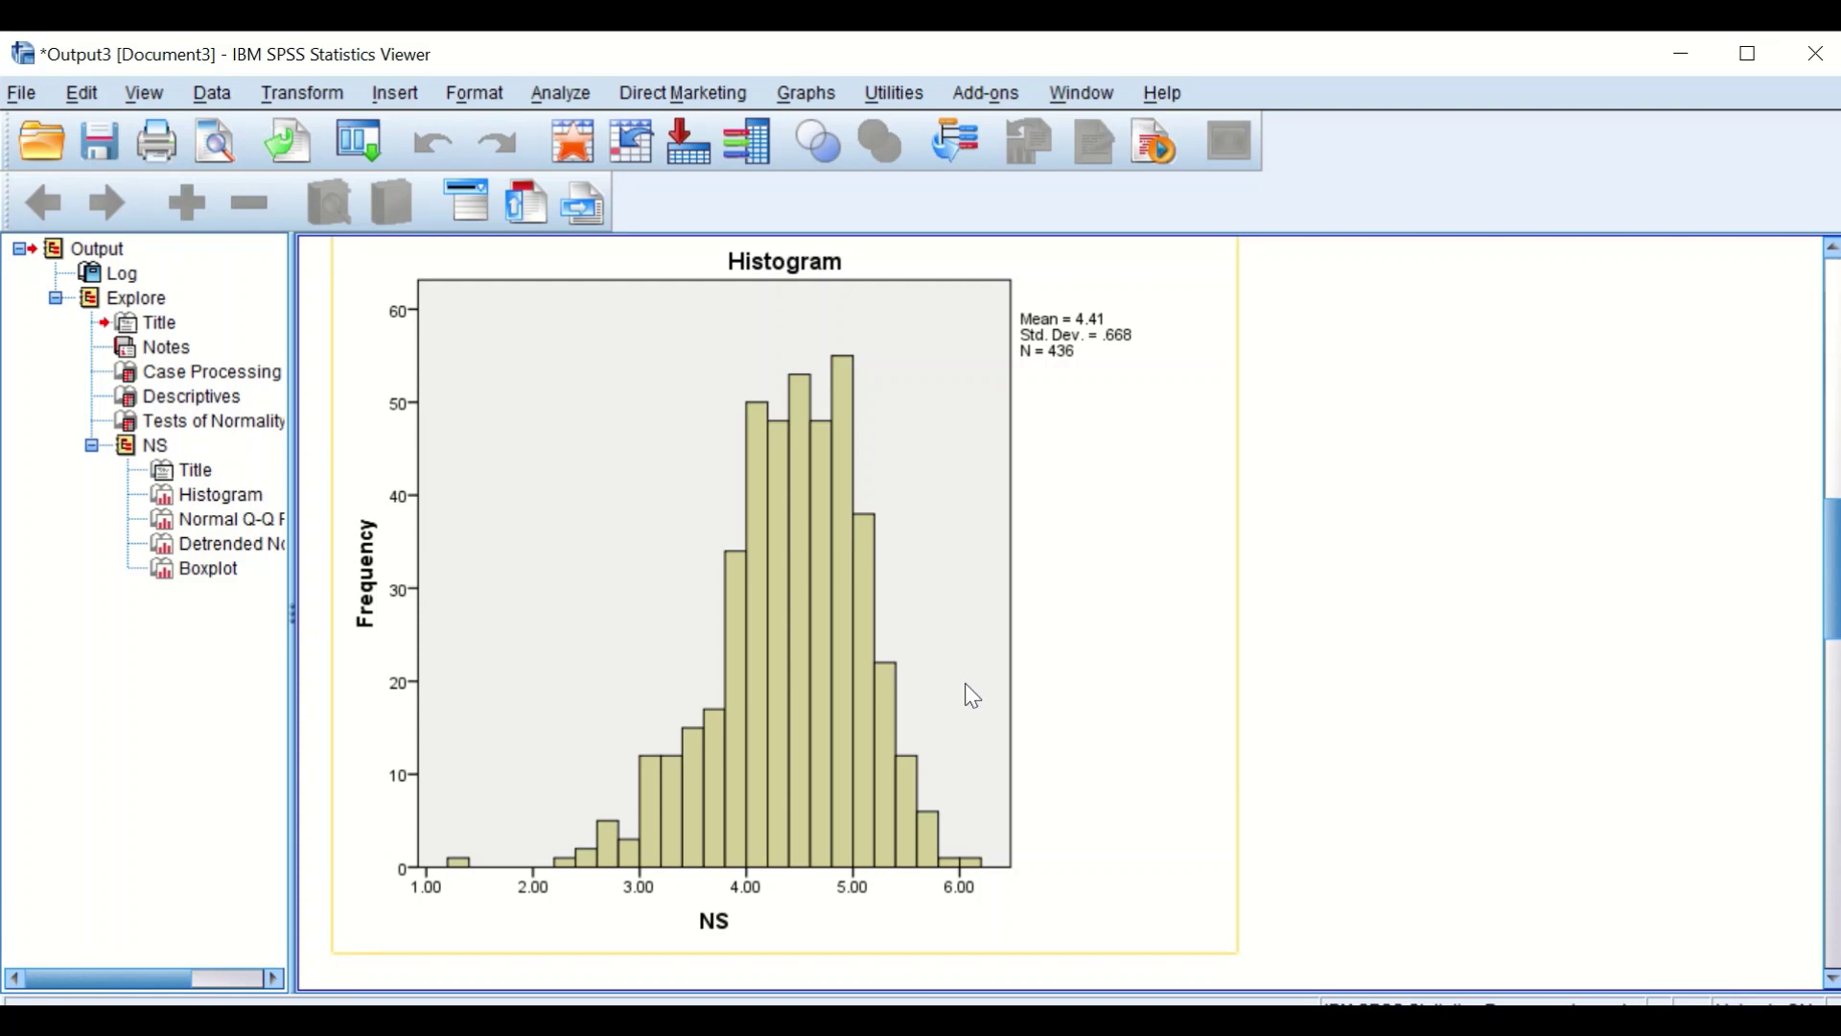
scroll(907, 635, "down", 10)
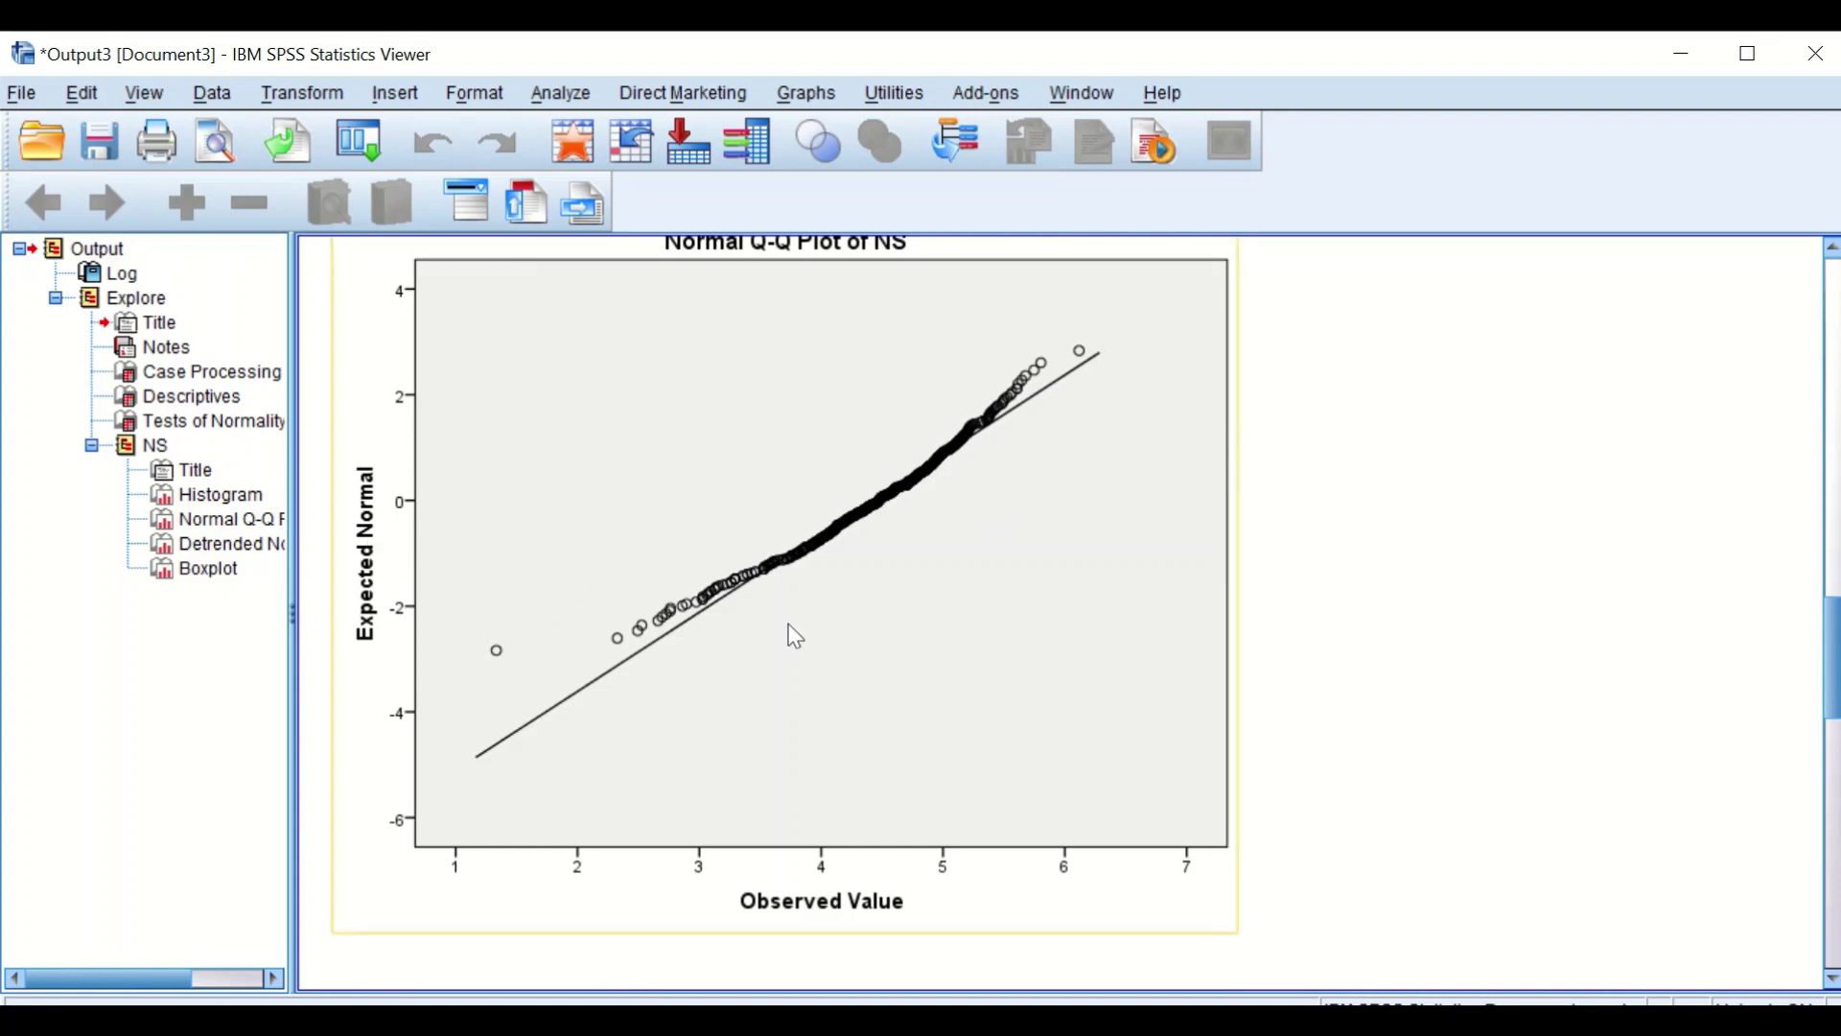
scroll(786, 633, "up", 12)
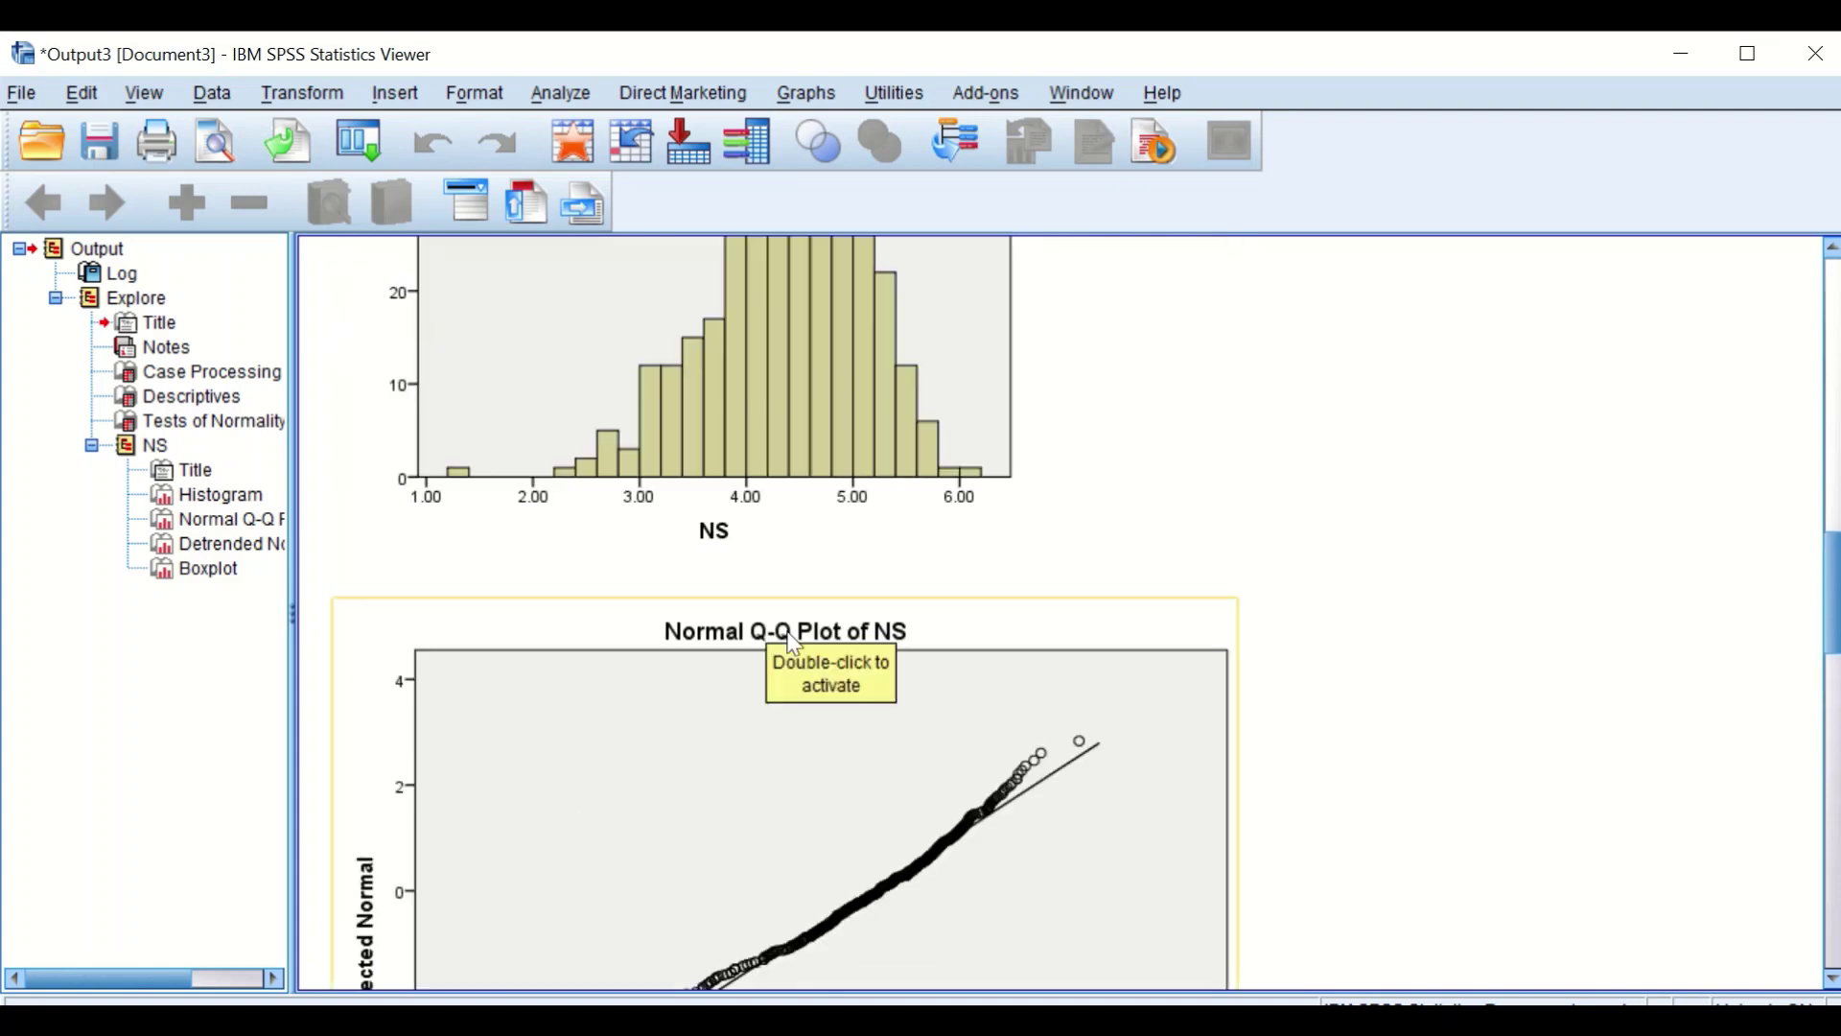
scroll(797, 643, "up", 5)
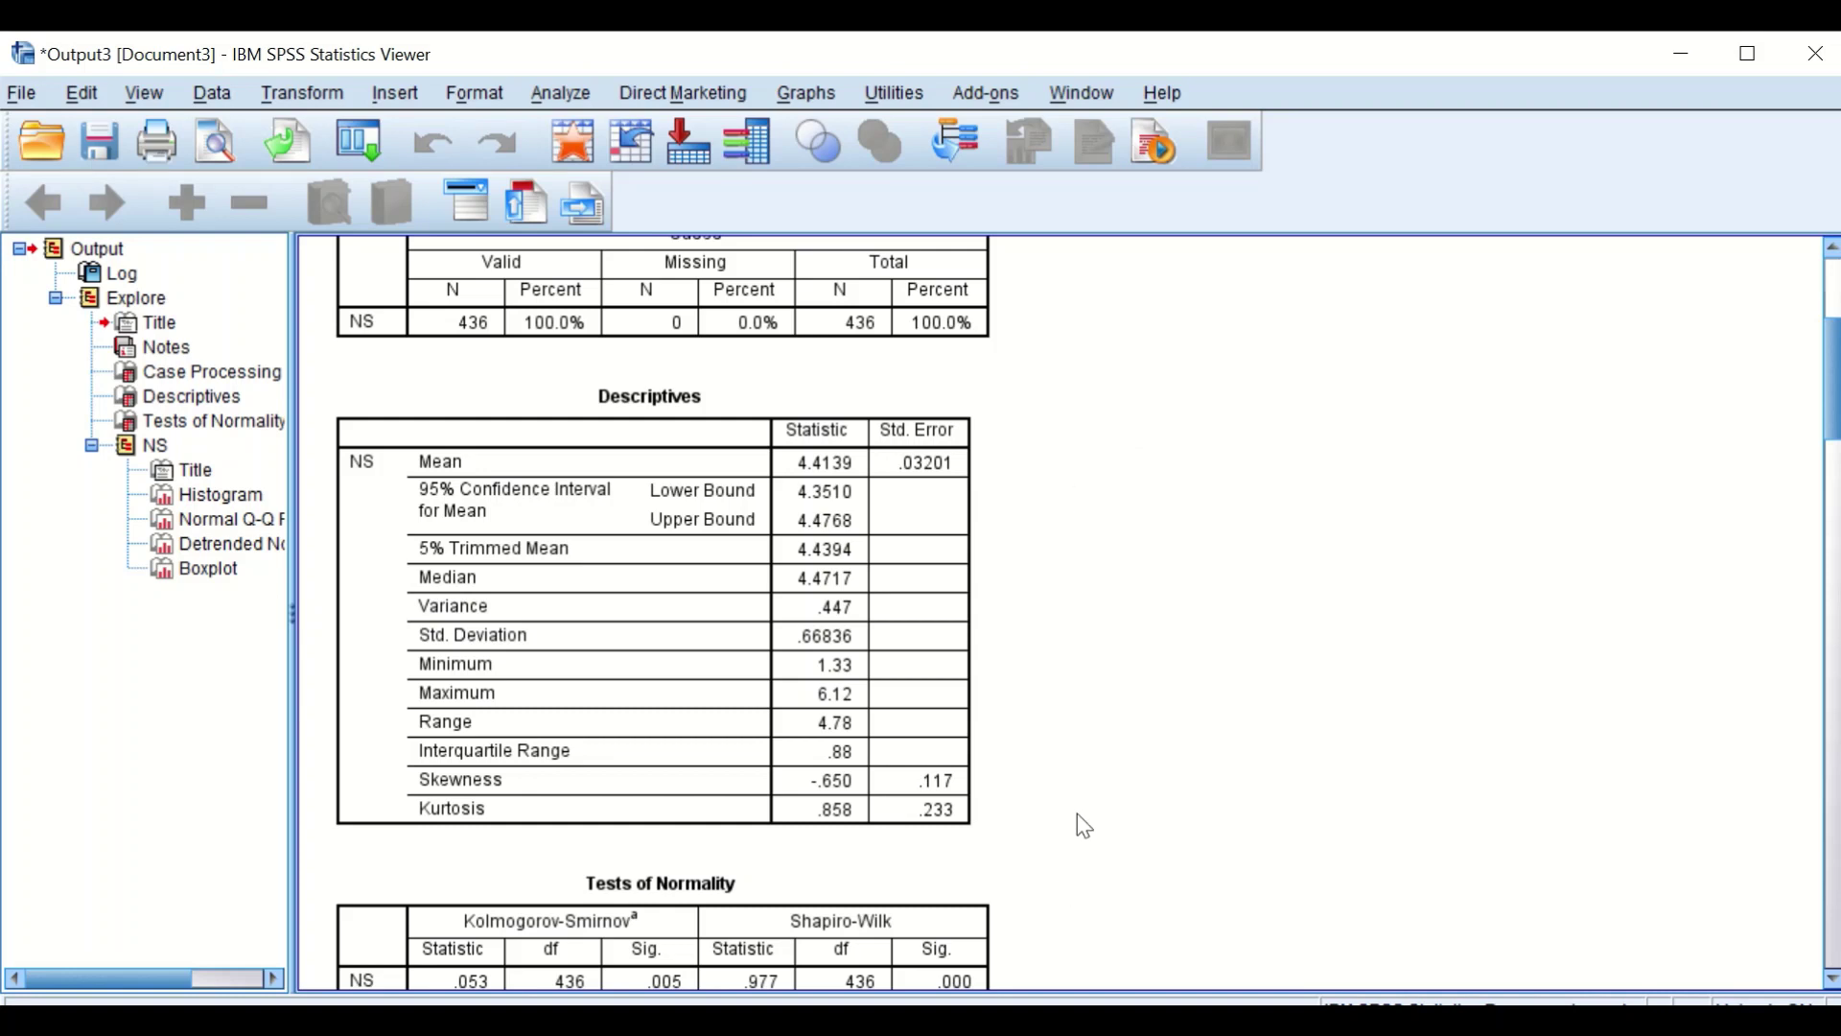
left_click(633, 449)
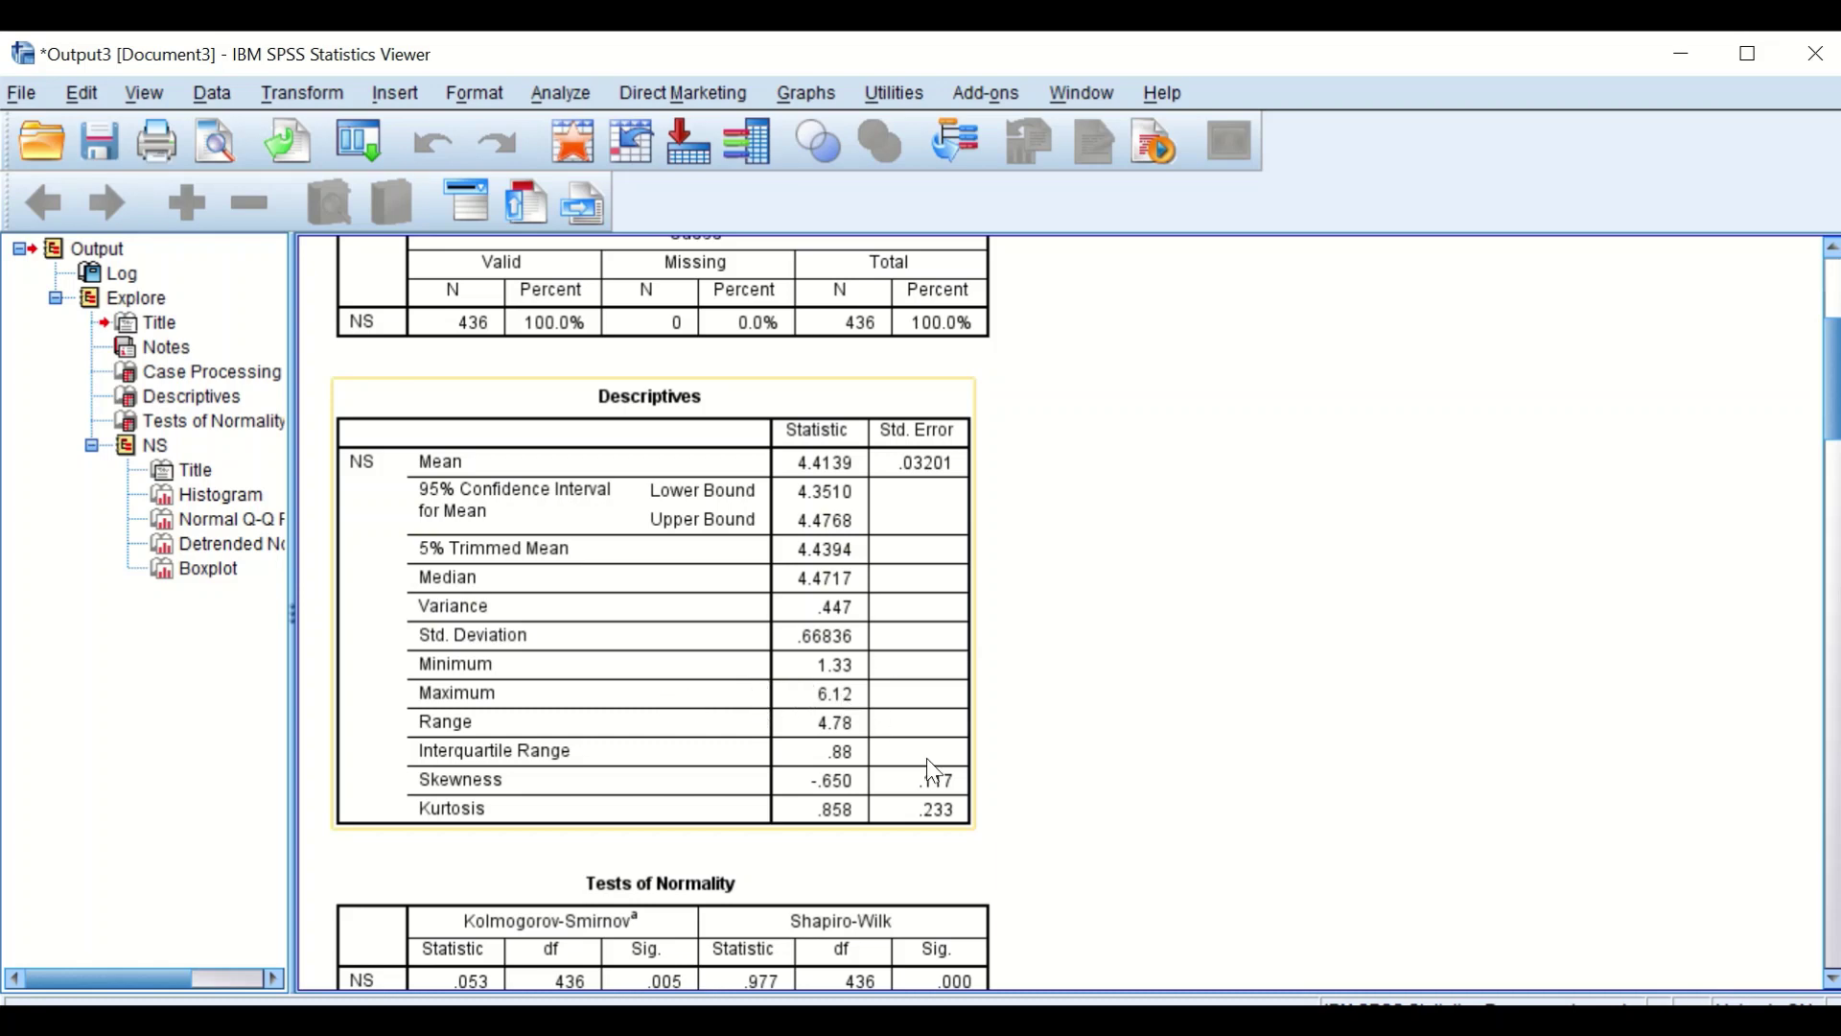
left_click(1229, 587)
left_click(1691, 60)
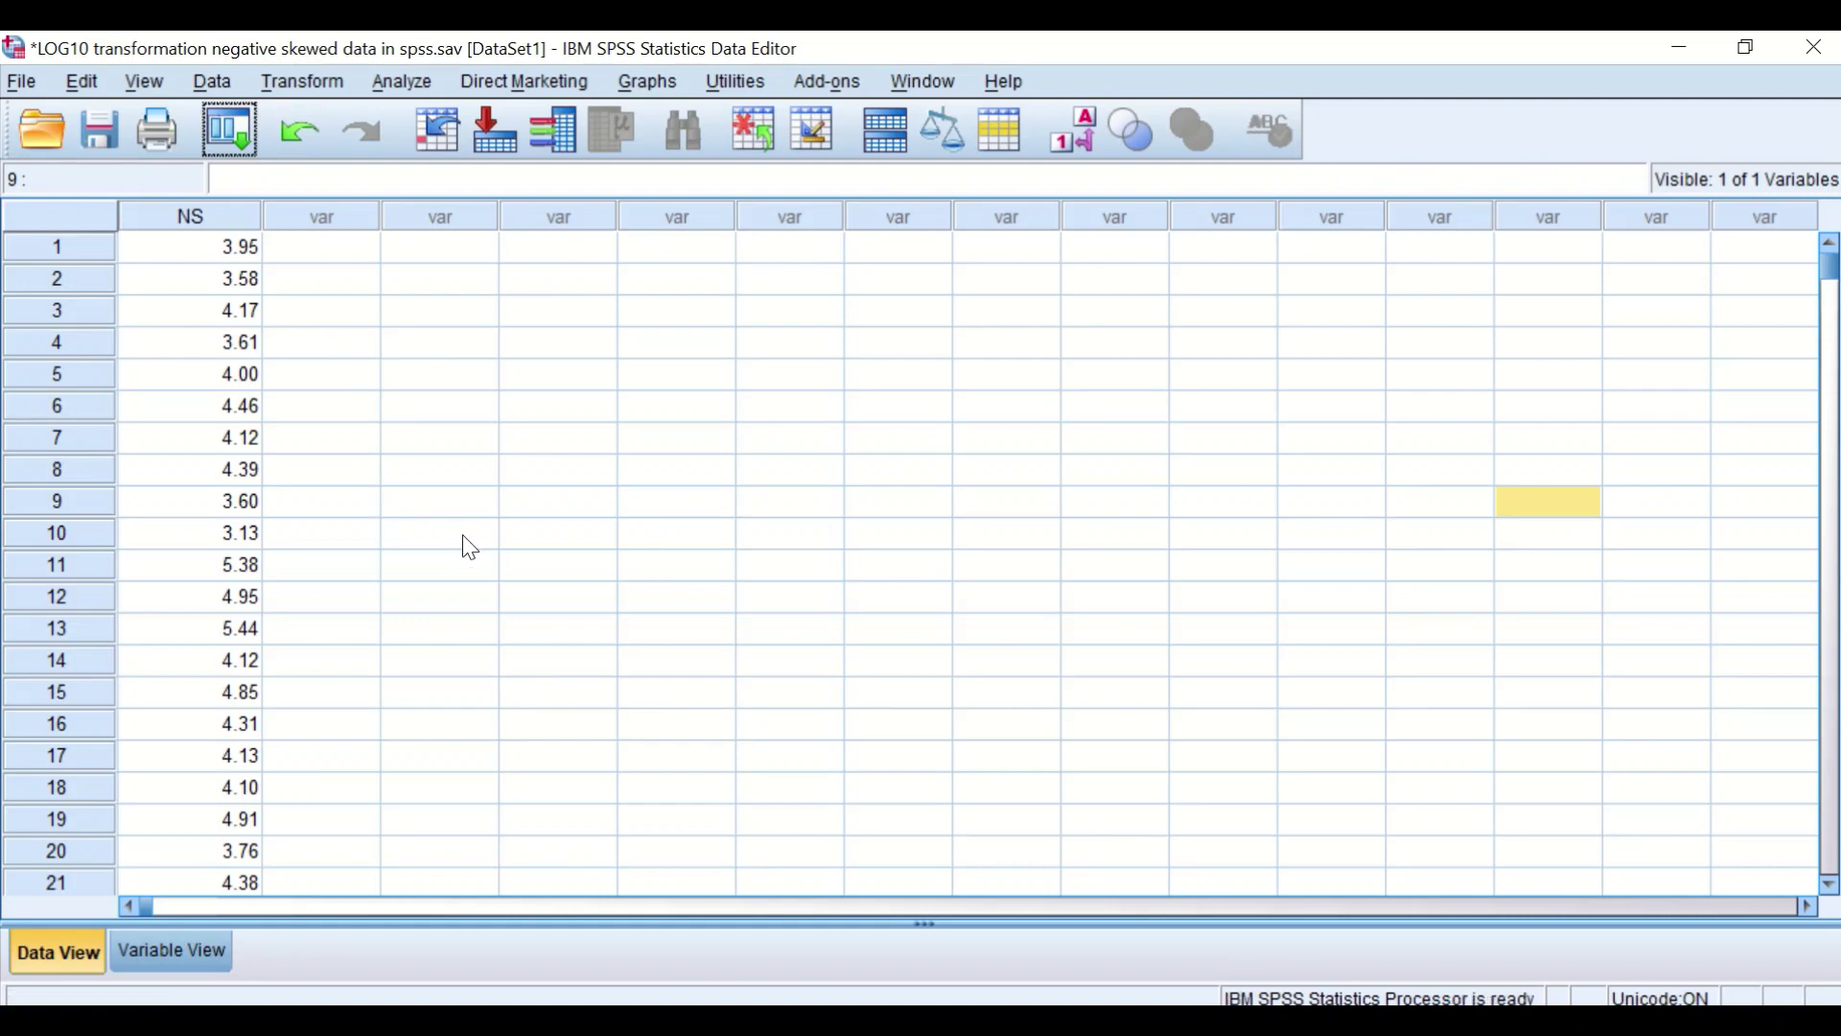
Start computing a new variable with Reflection as the target variable name
left_click(307, 84)
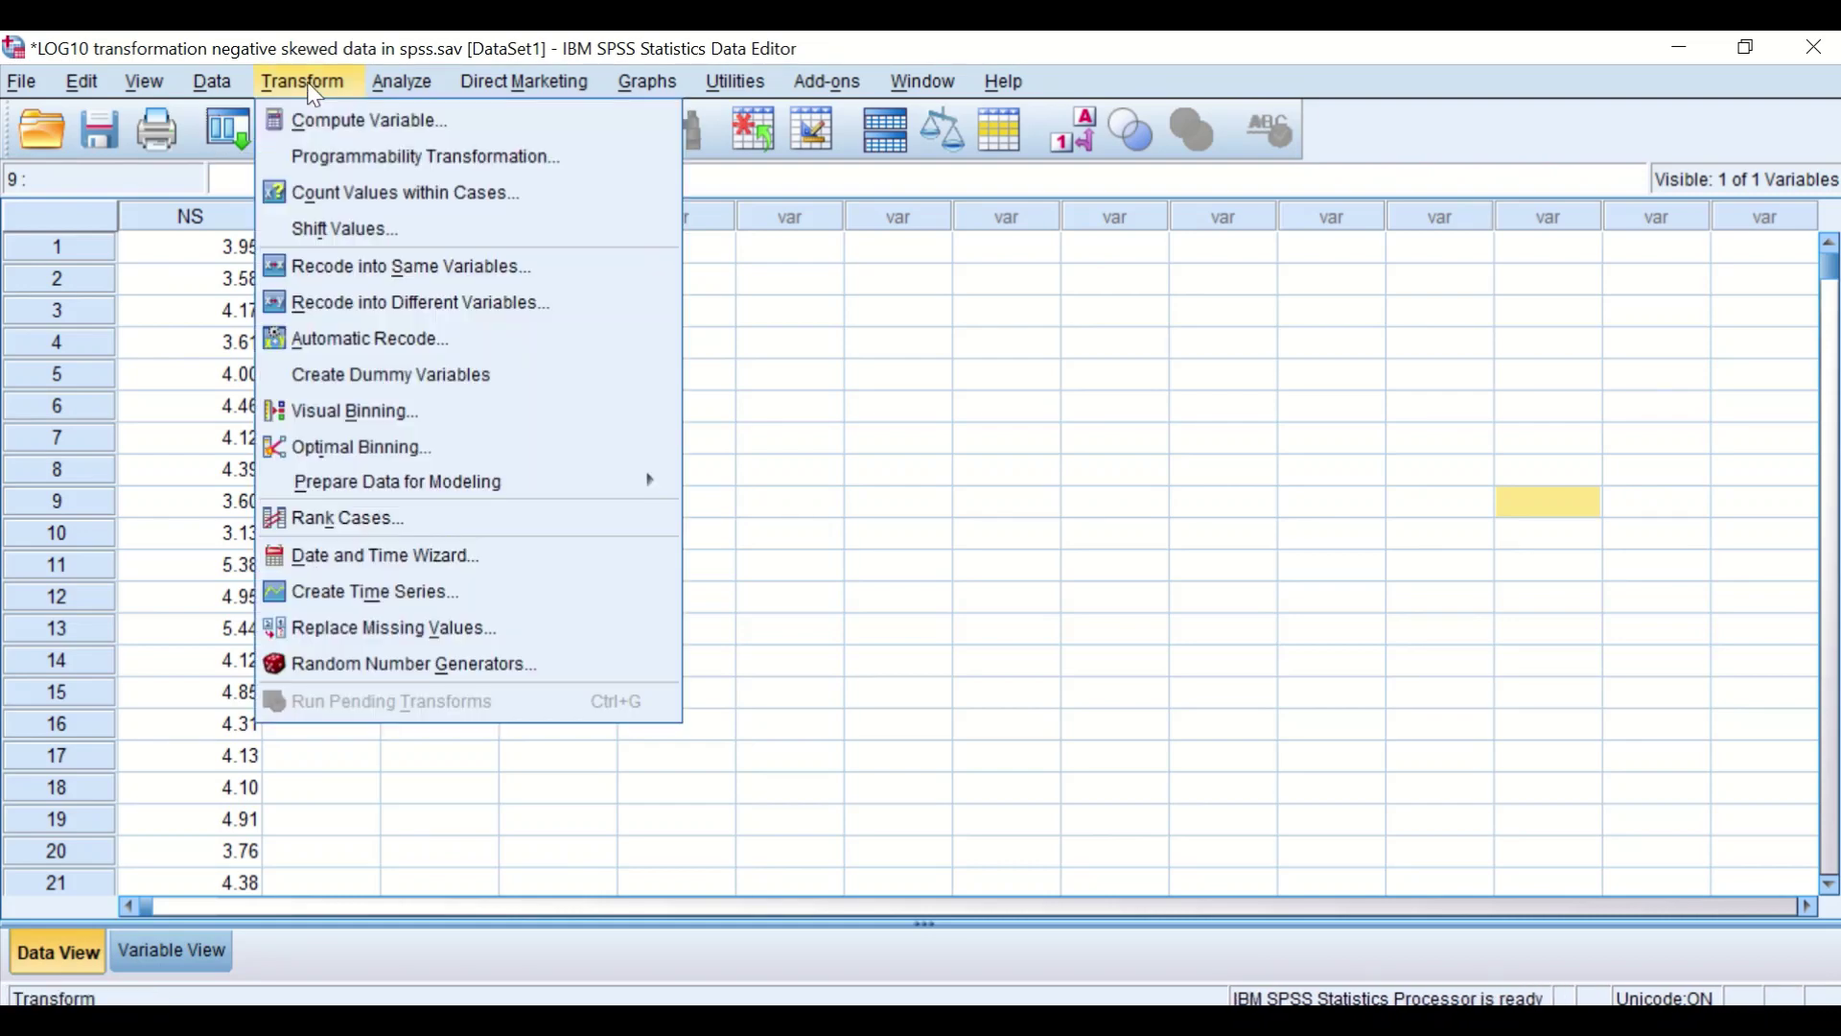
left_click(312, 121)
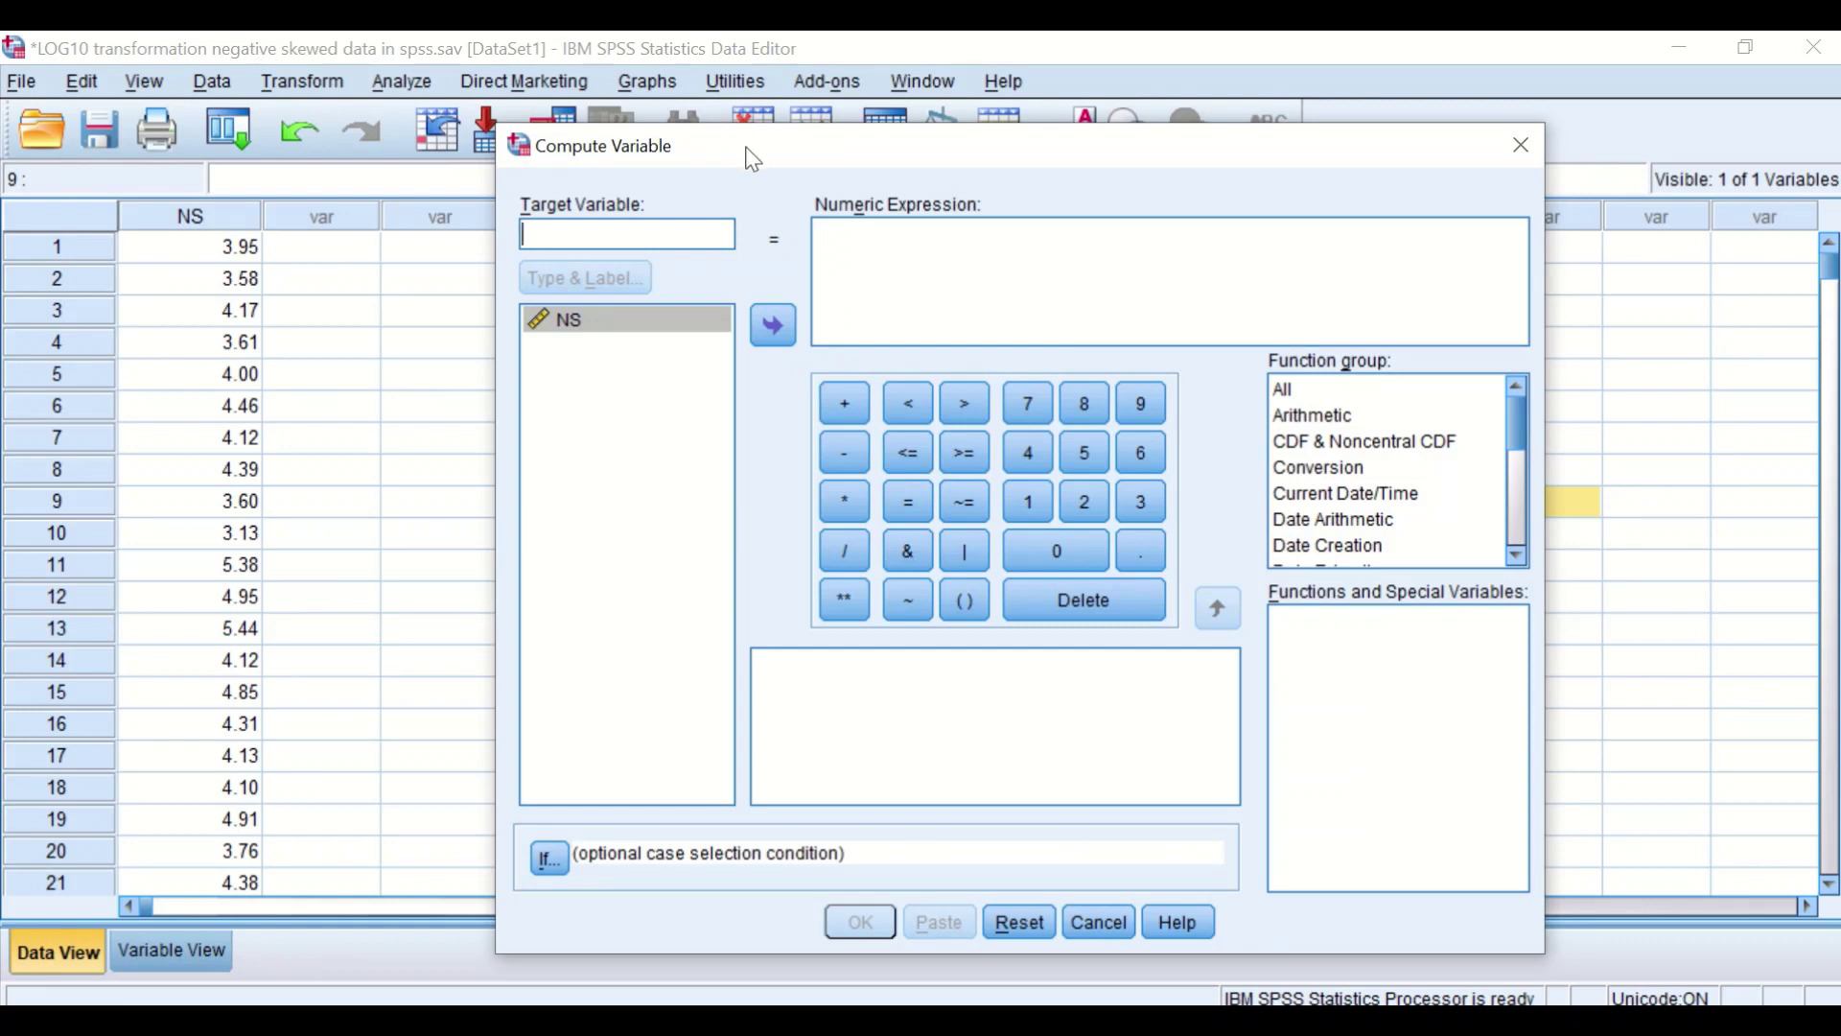
left_click_drag(767, 146, 514, 168)
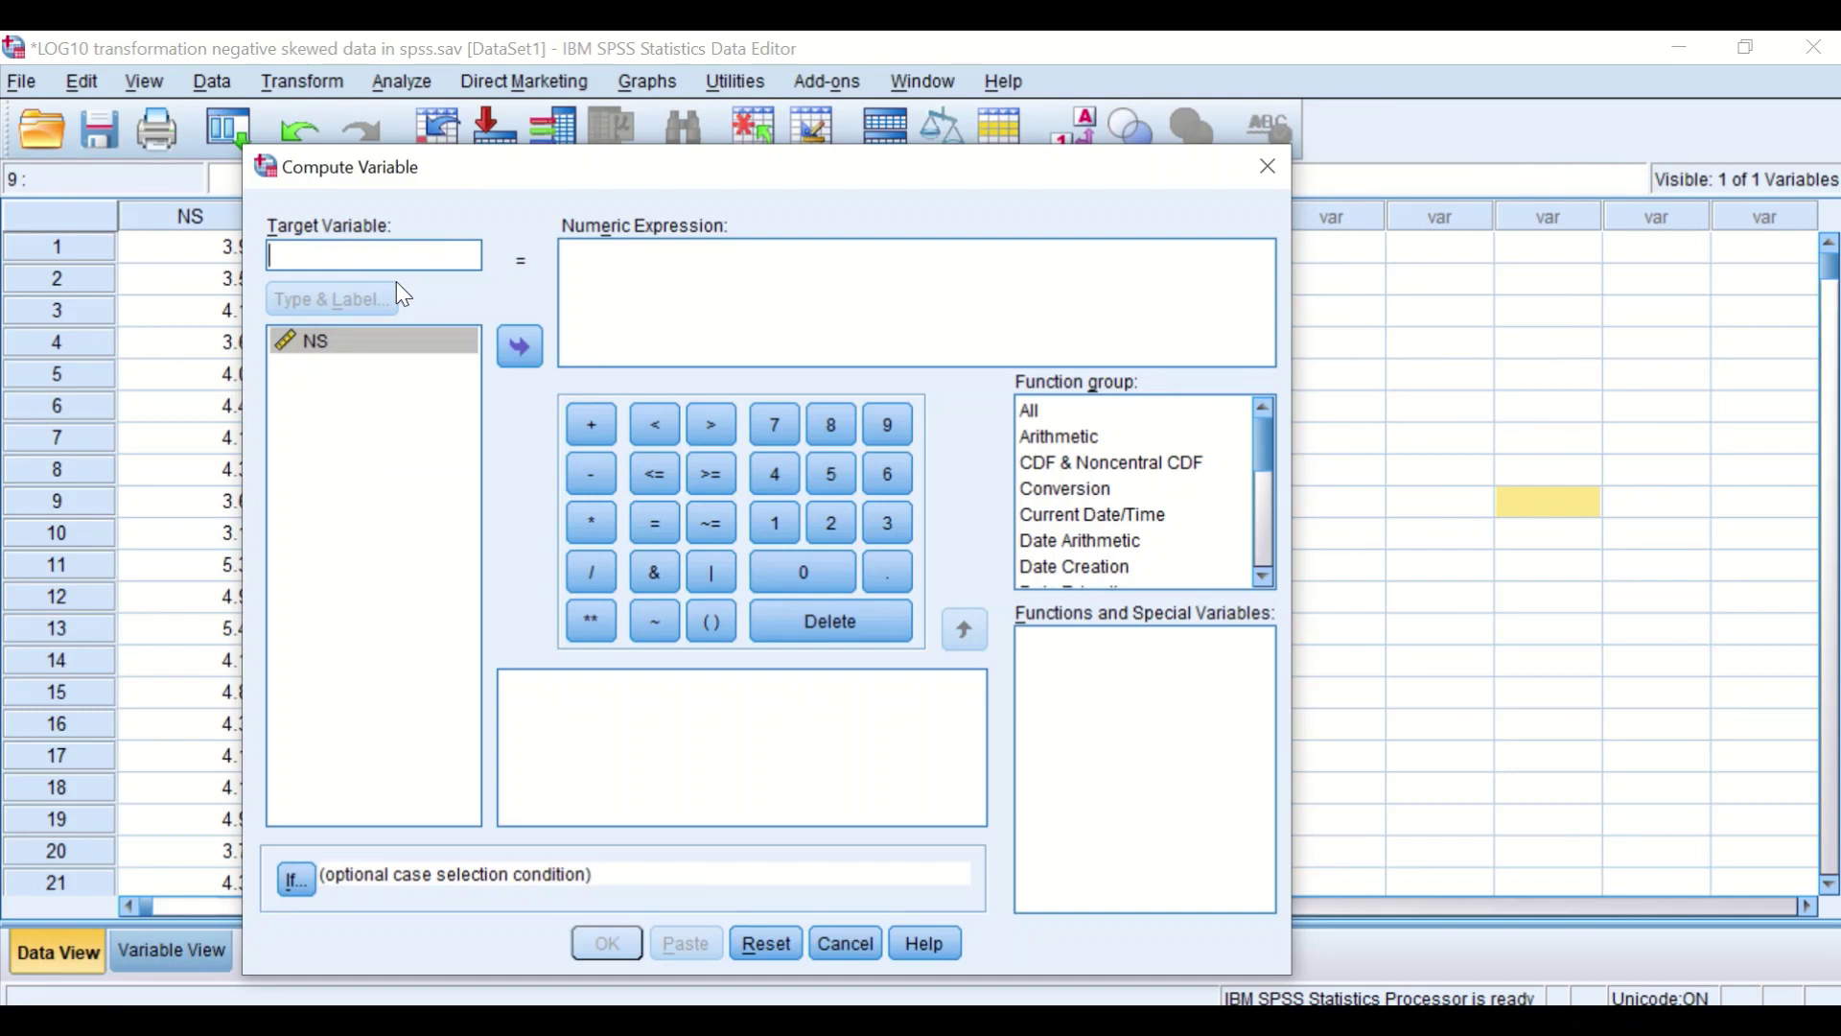
type("Ref")
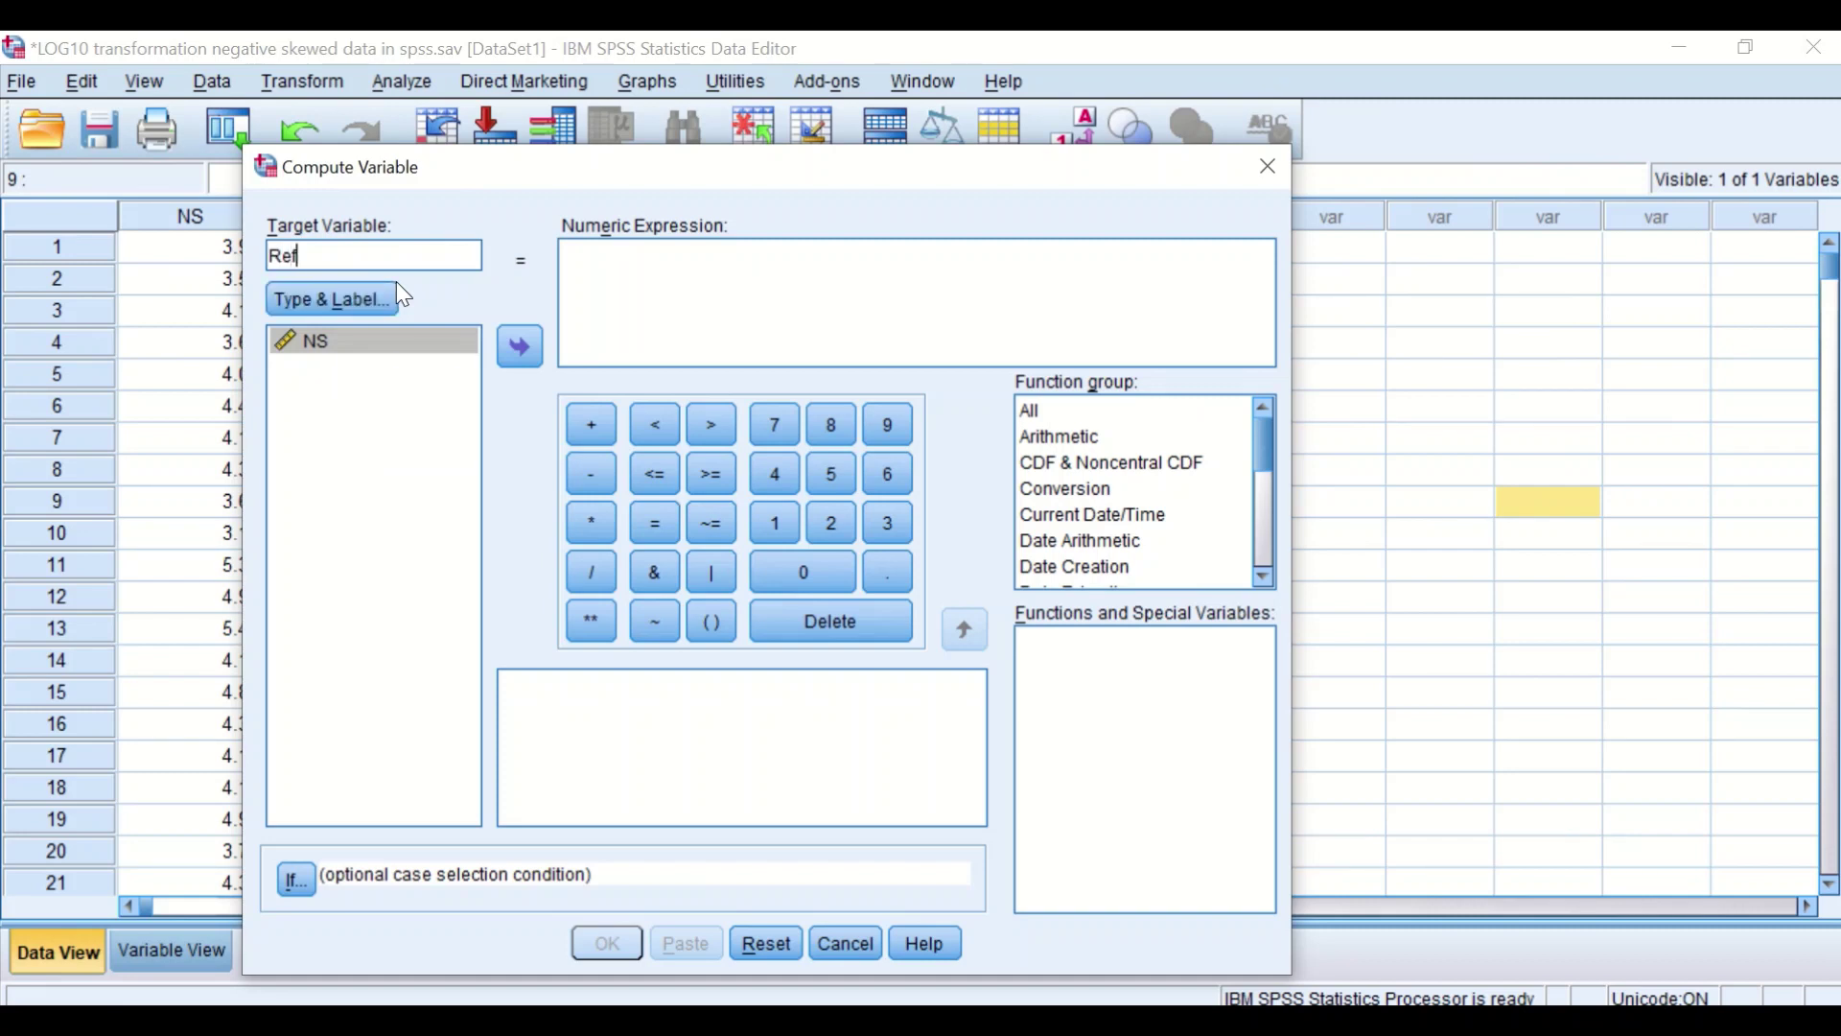
type("lection")
left_click_drag(483, 171, 588, 154)
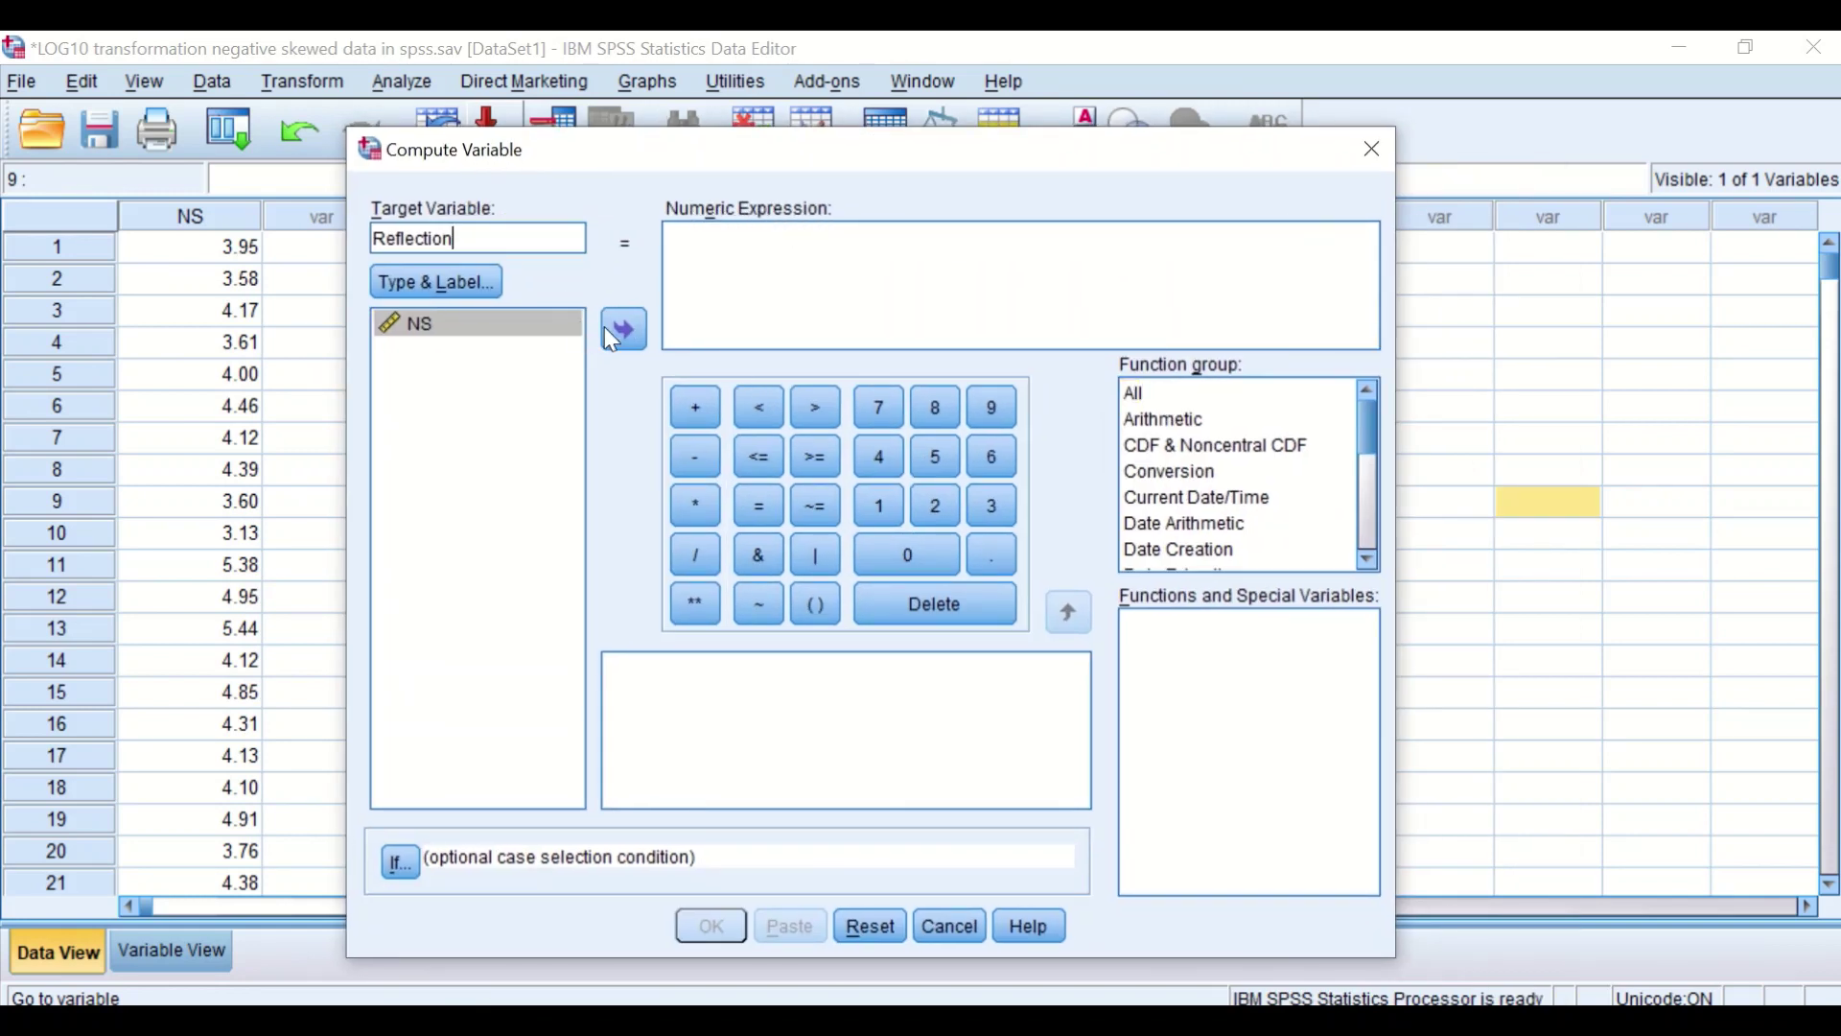
Compute Reflection with the expression 6.12 + 1 - NS and close the output document
left_click(695, 252)
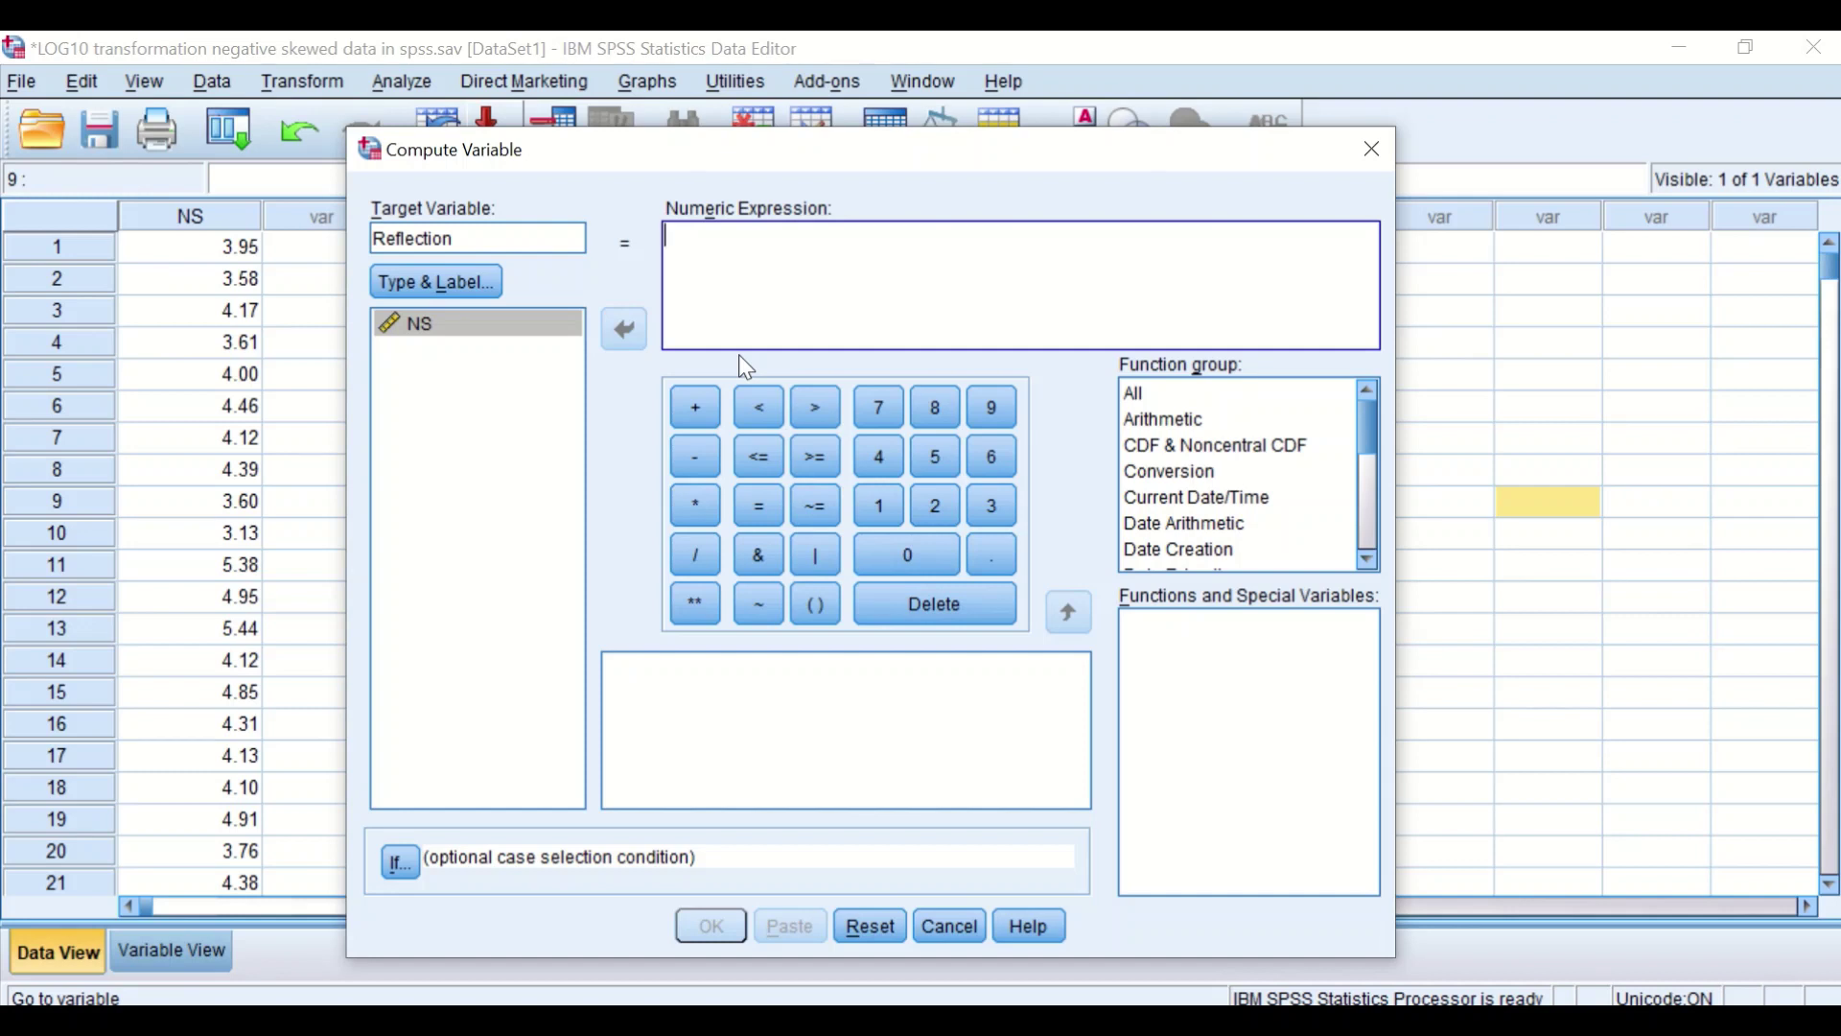
type("6.12")
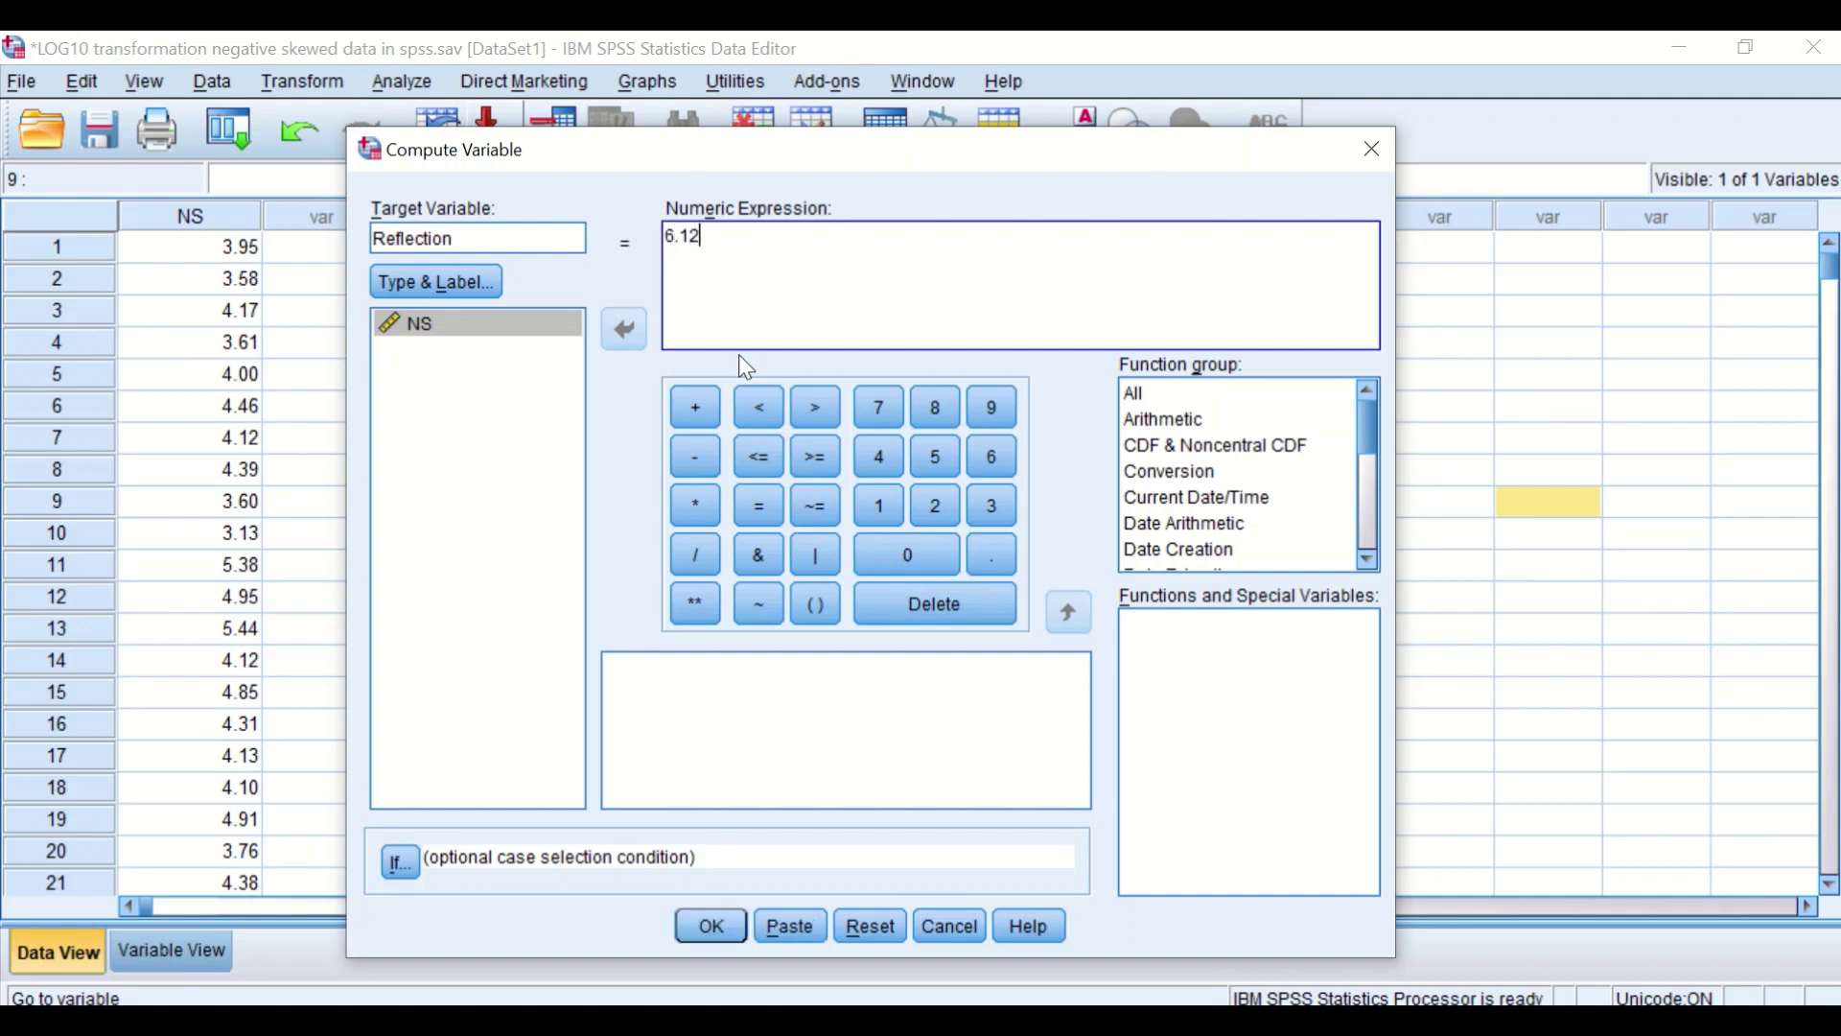
left_click(677, 413)
left_click(890, 518)
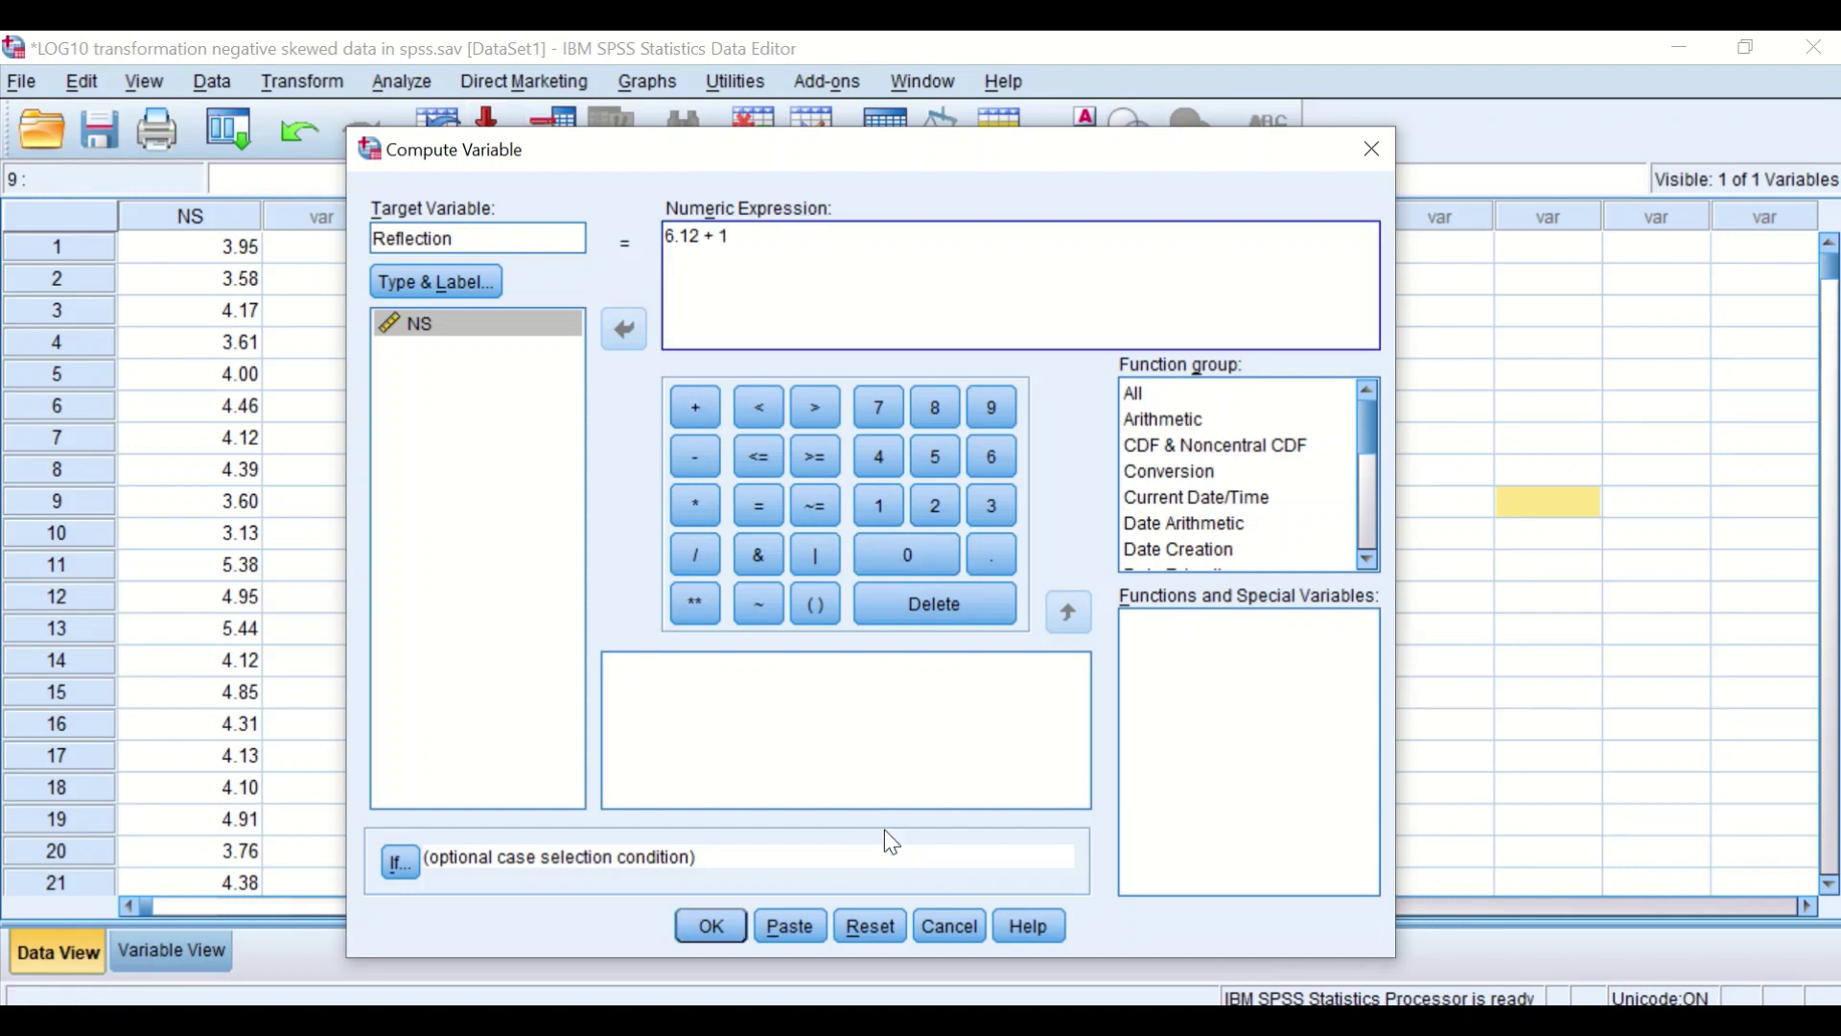
left_click(696, 458)
left_click(534, 323)
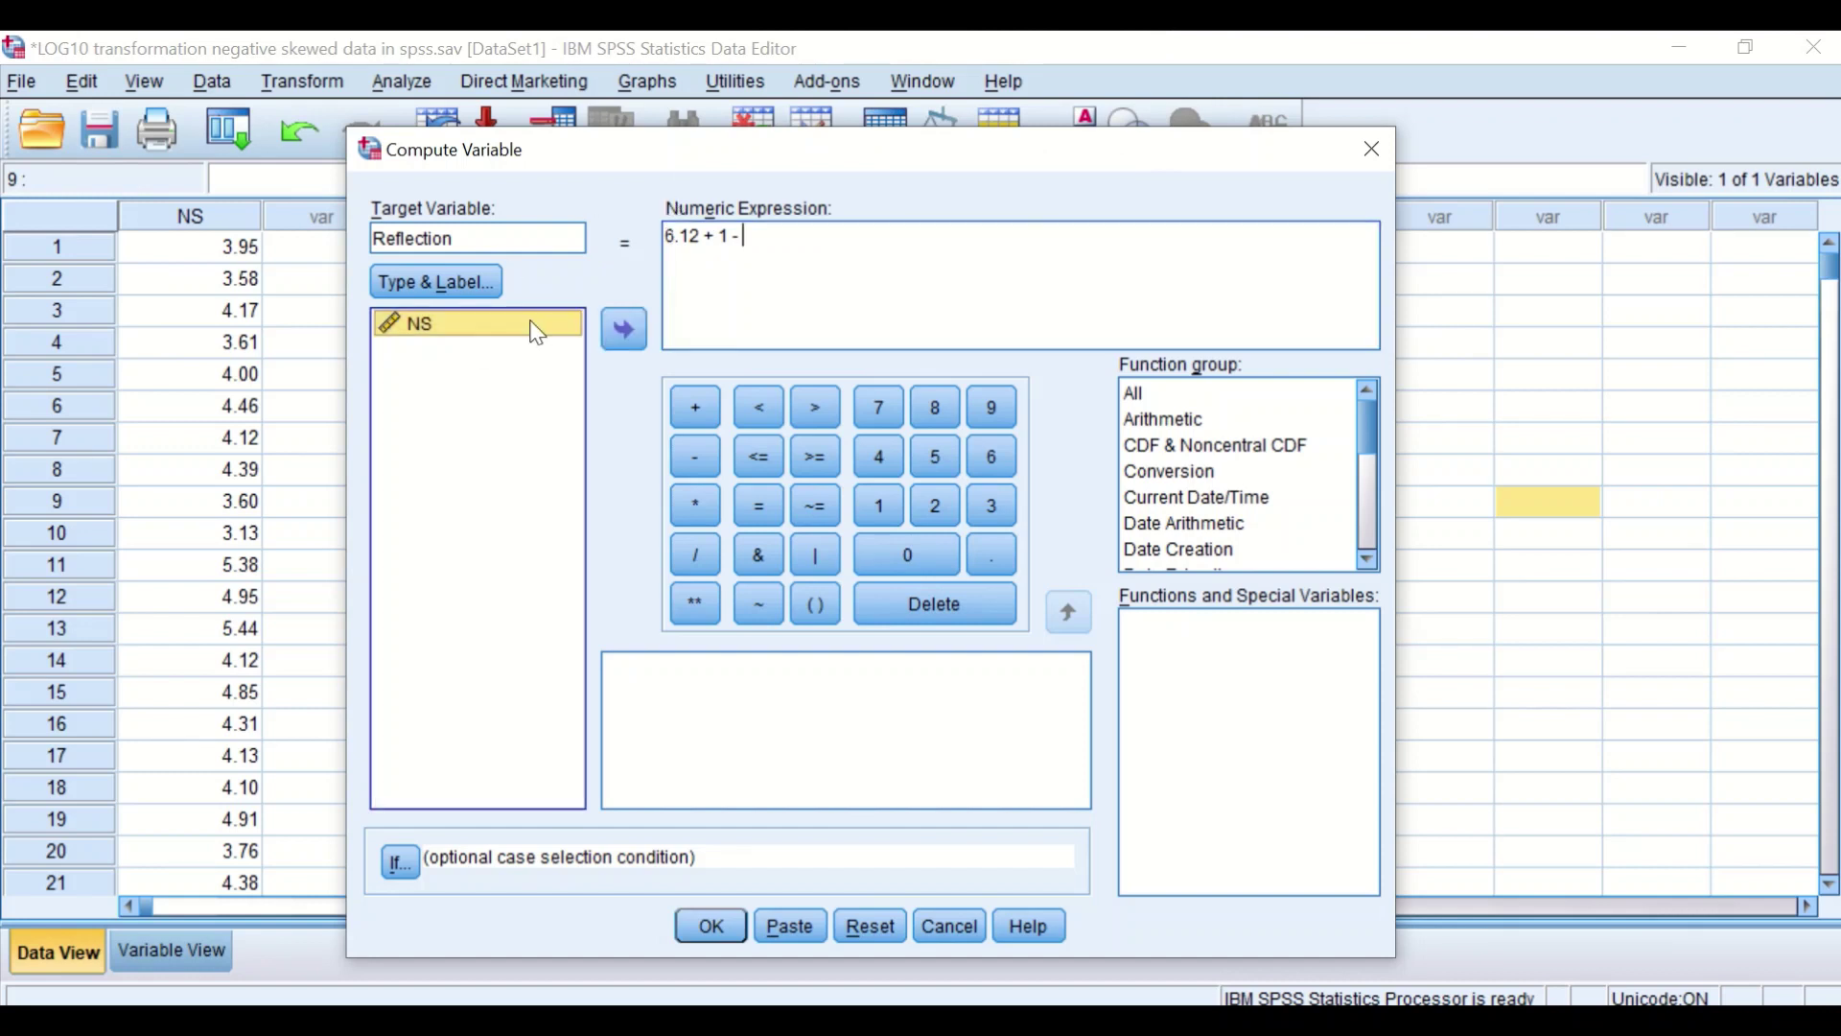
left_click(623, 331)
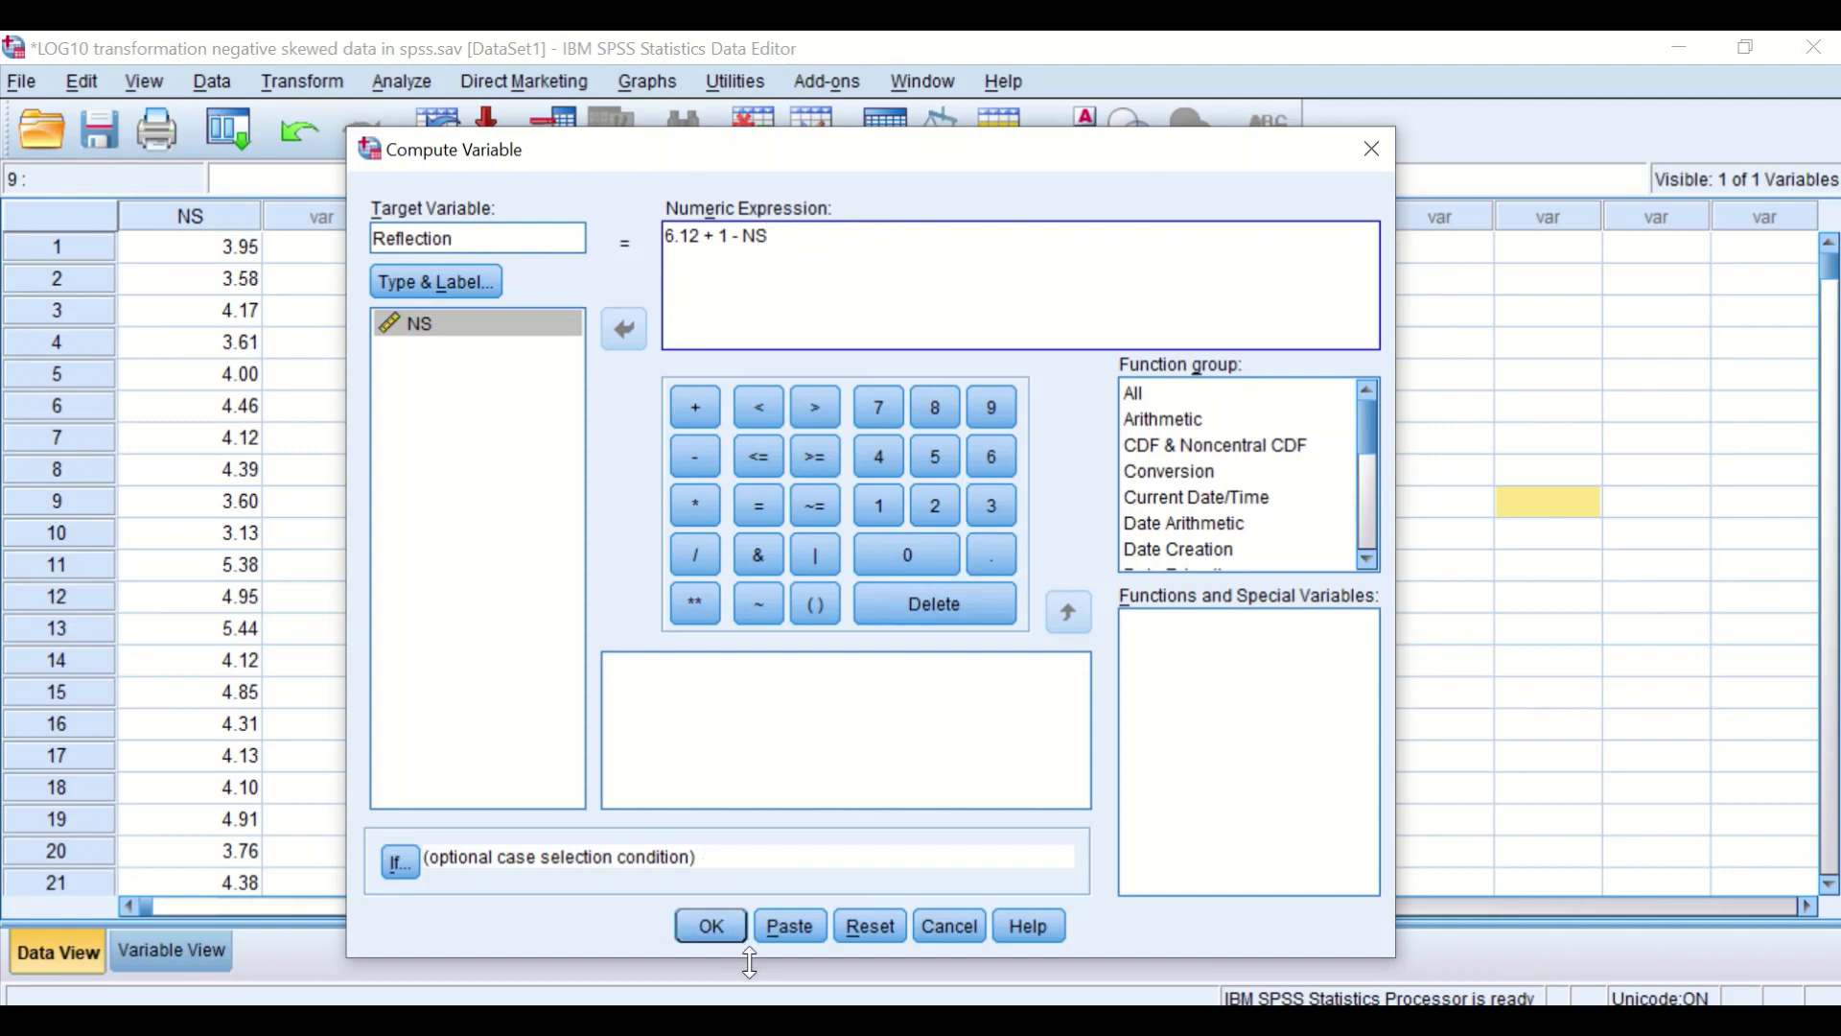
left_click(712, 924)
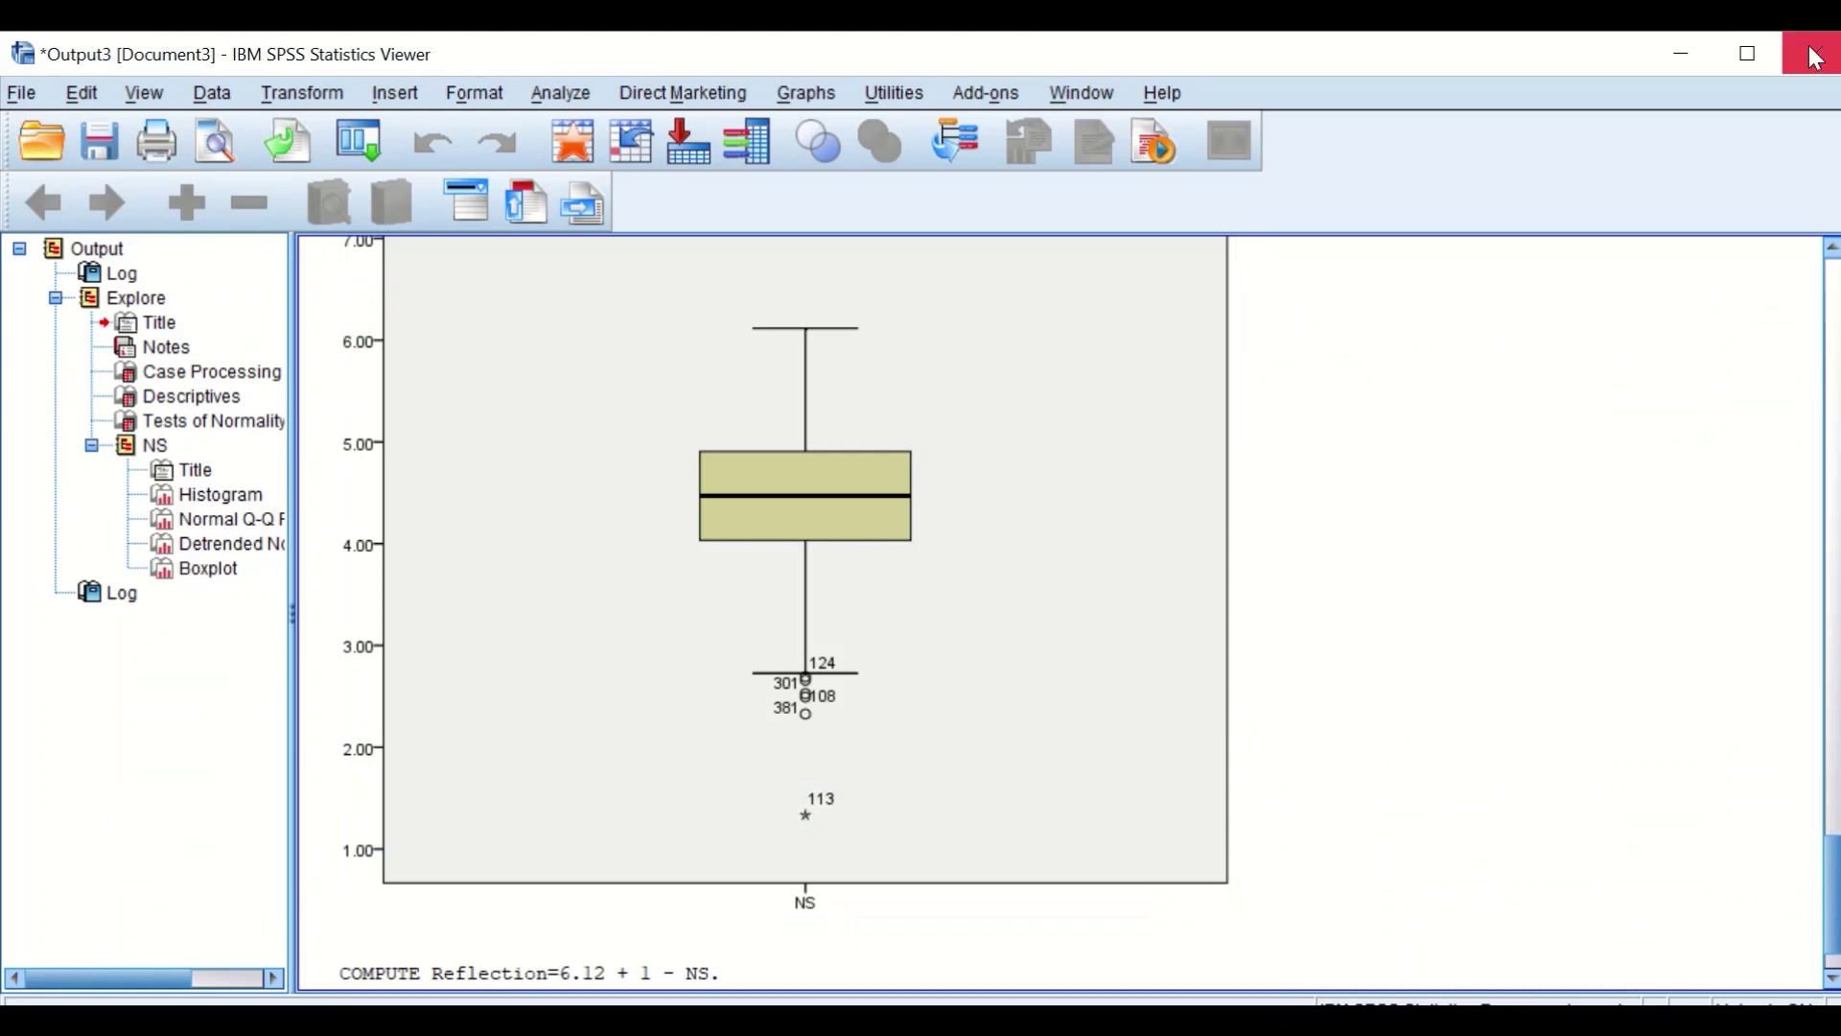
left_click(1816, 53)
left_click(930, 589)
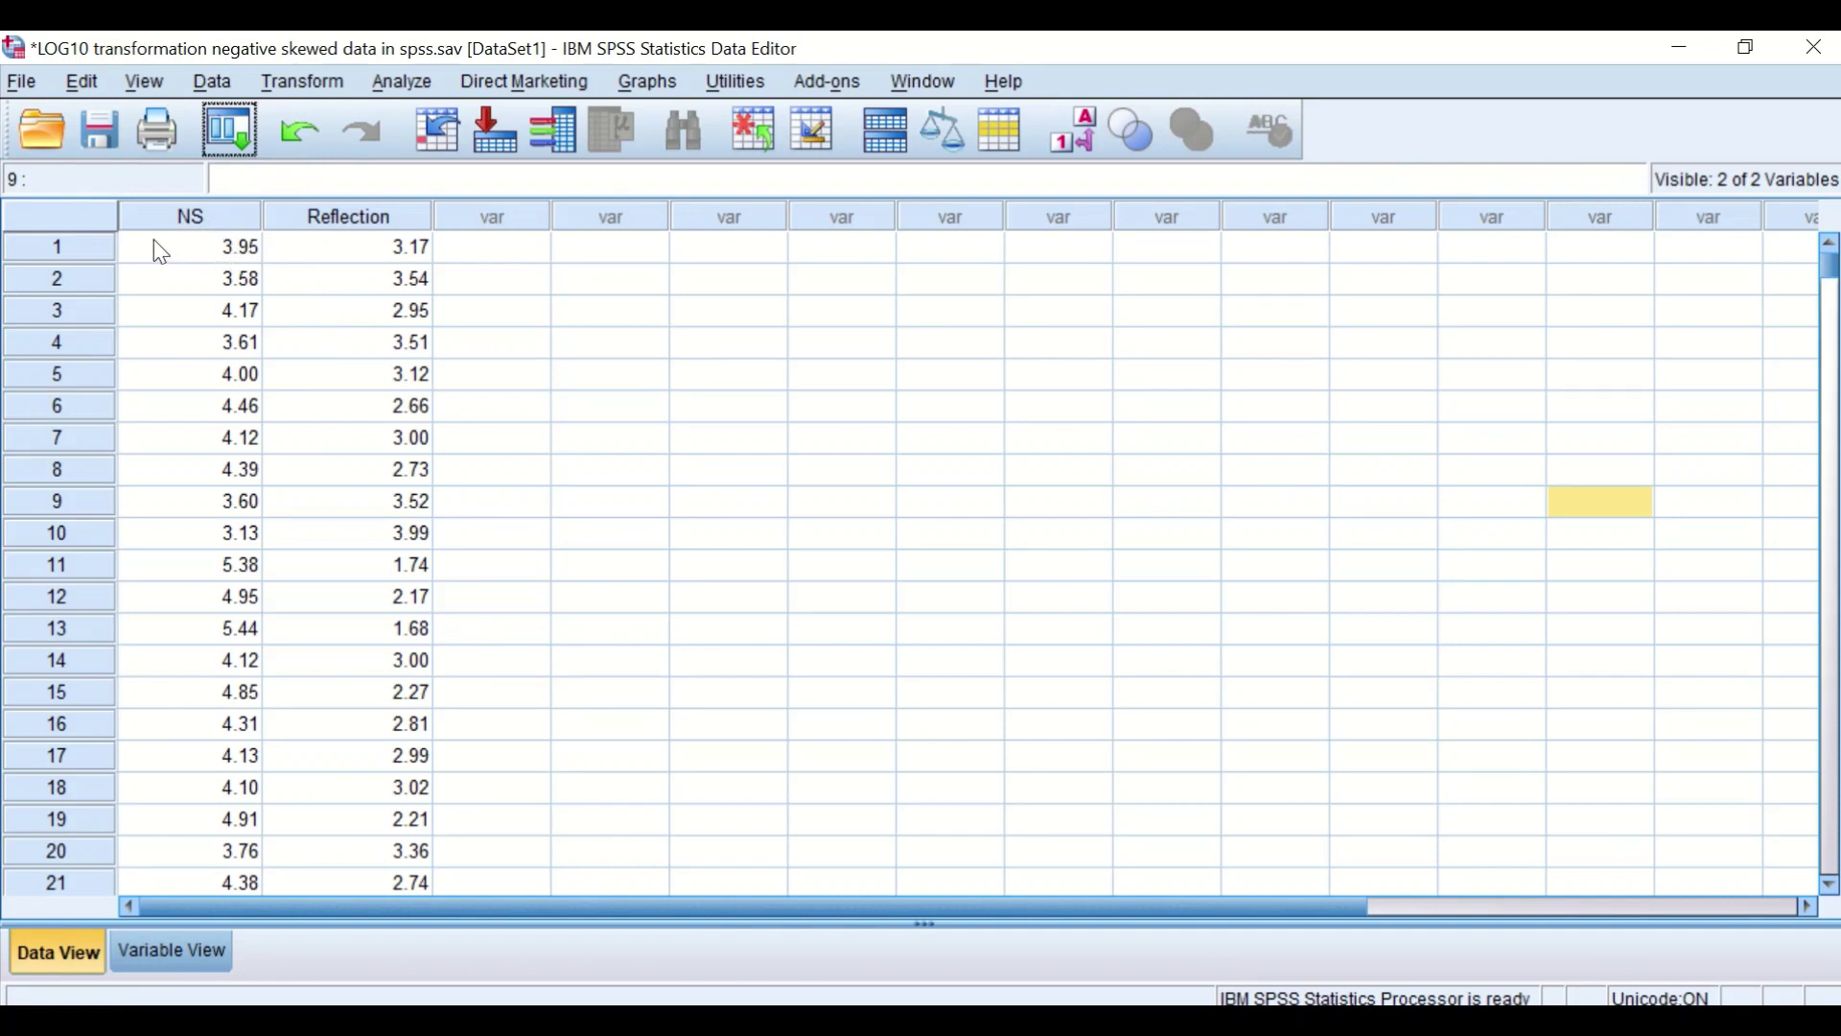
Add Reflection to the dependent variables alongside NS and run the Explore analysis
left_click(375, 89)
mouse_move(423, 150)
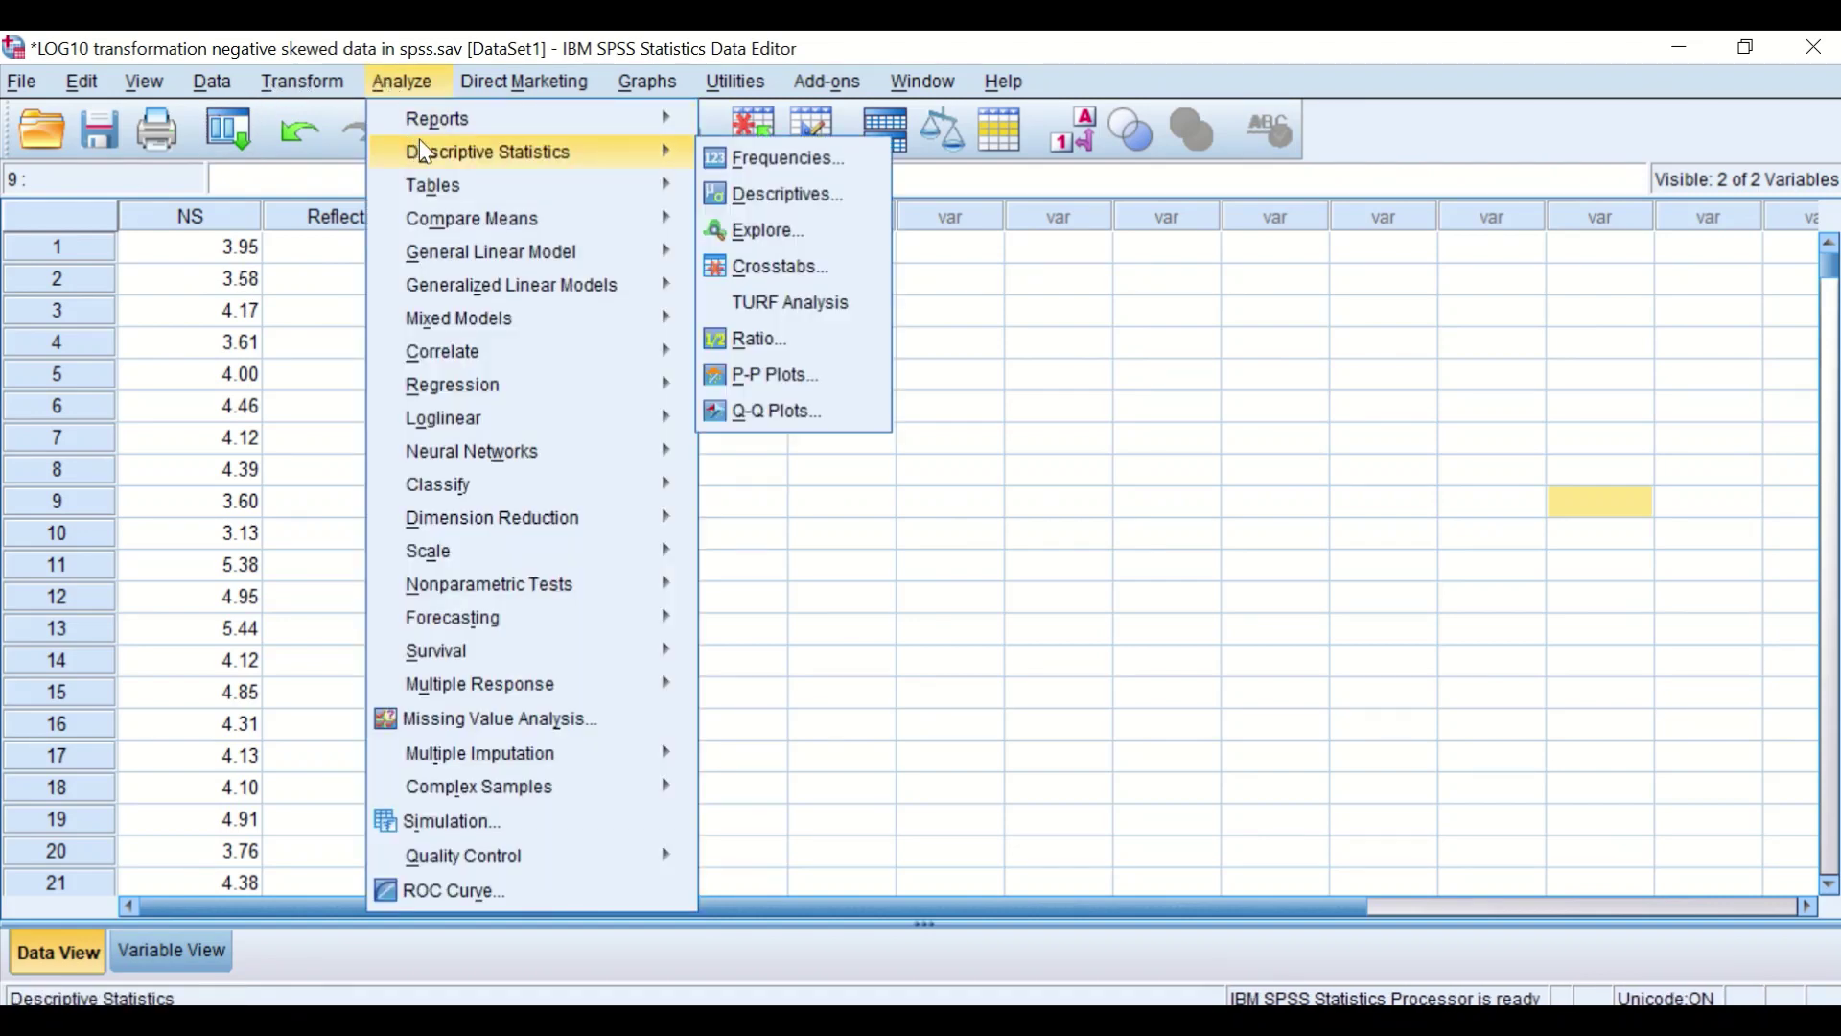
left_click(772, 230)
left_click_drag(412, 331, 648, 361)
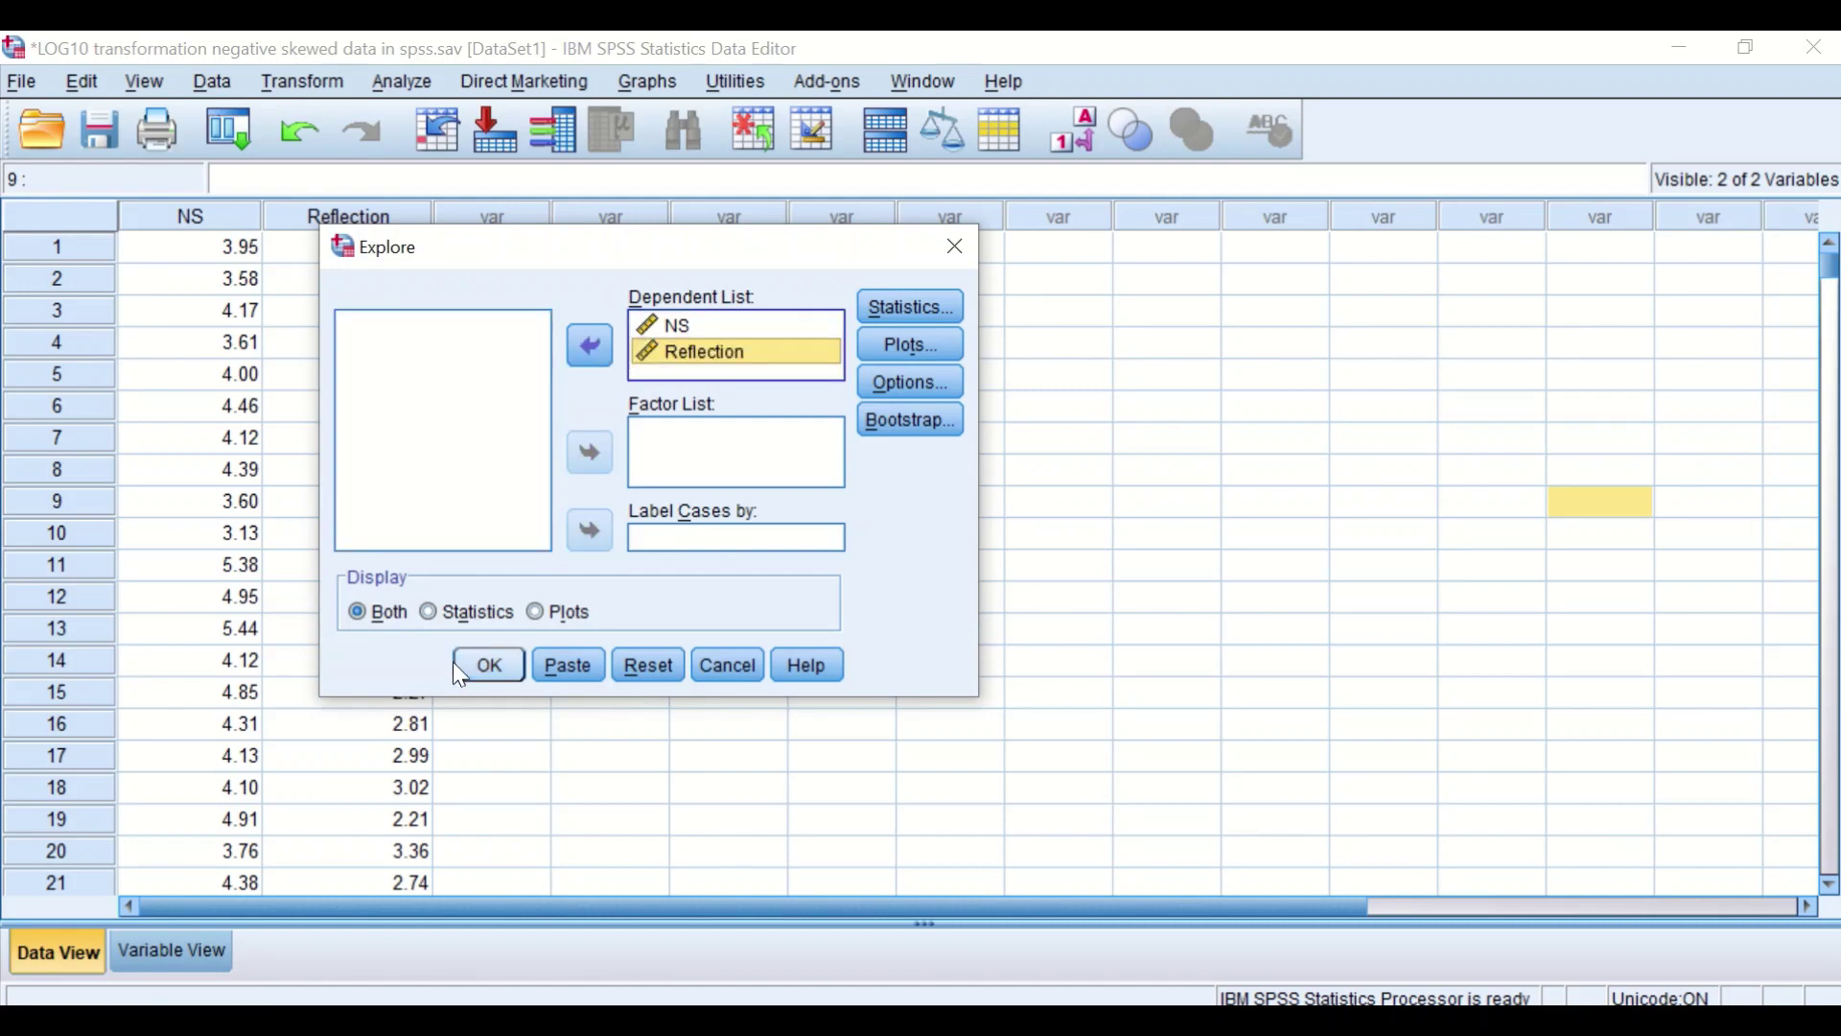
left_click(488, 671)
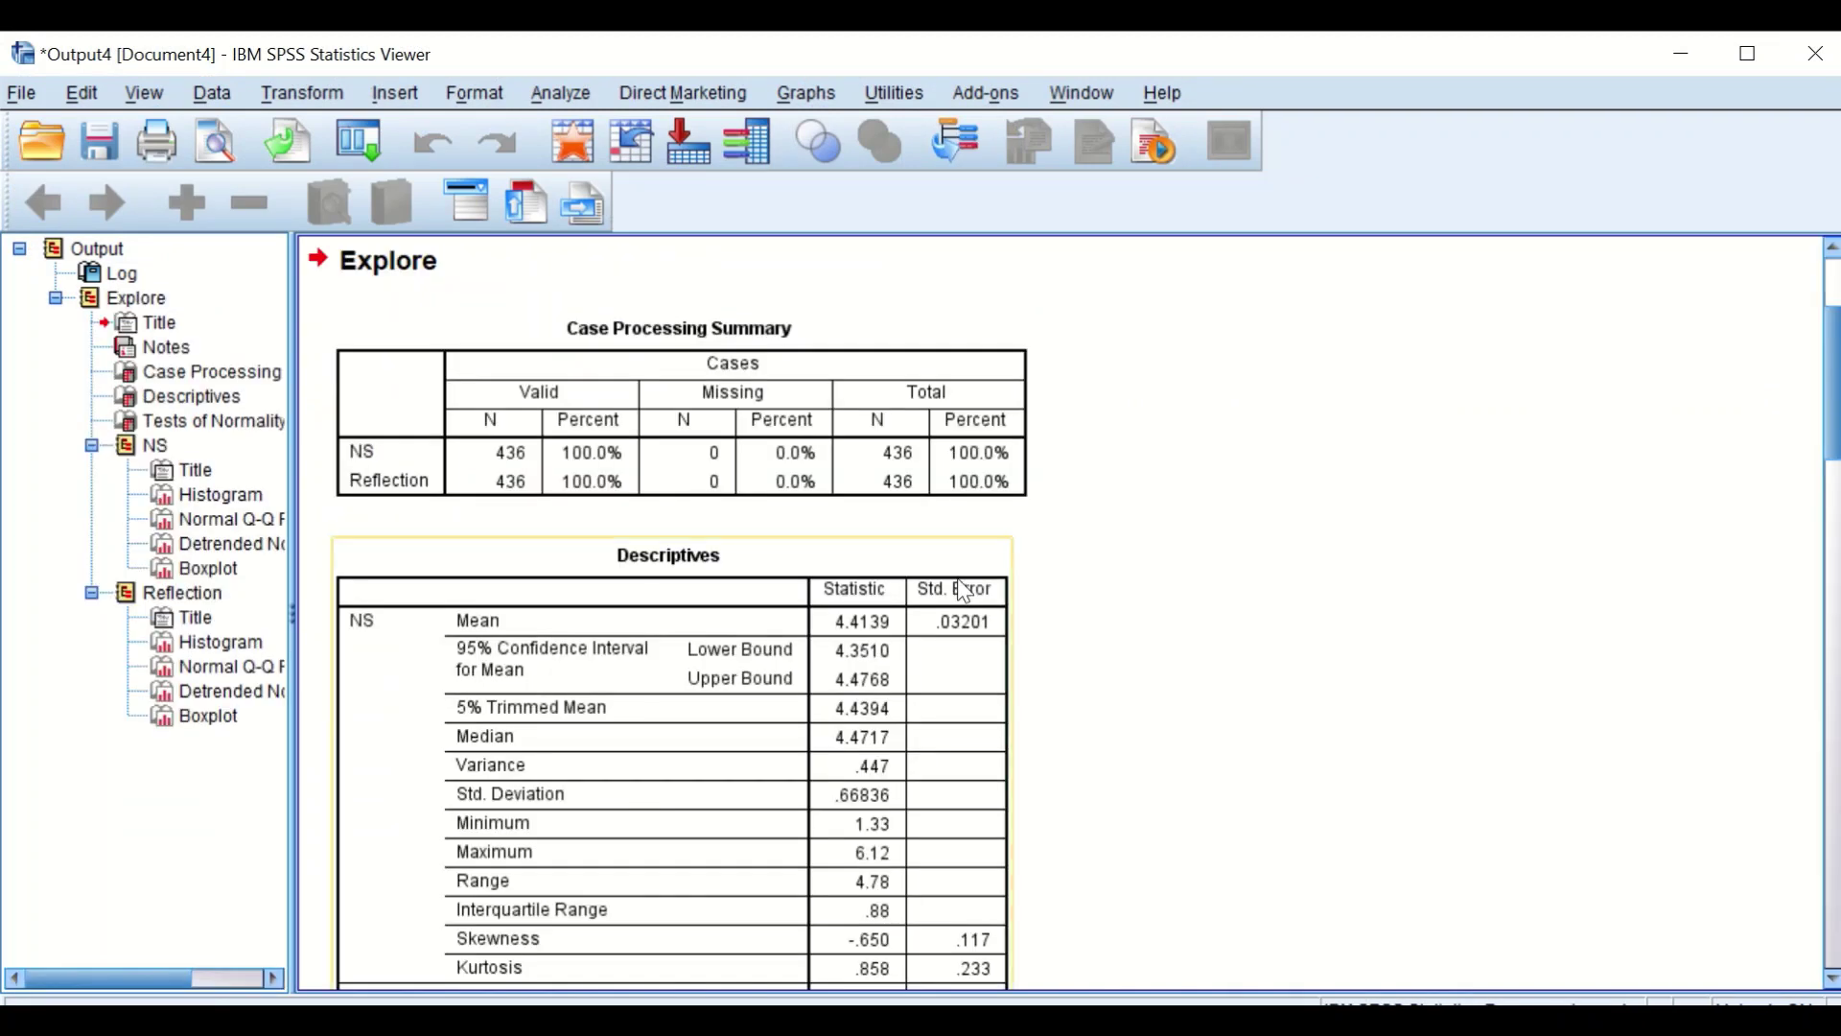
Examine the descriptives, normality tests, histograms and Q-Q plots for NS and Reflection, and close the output without saving
scroll(958, 580, "down", 3)
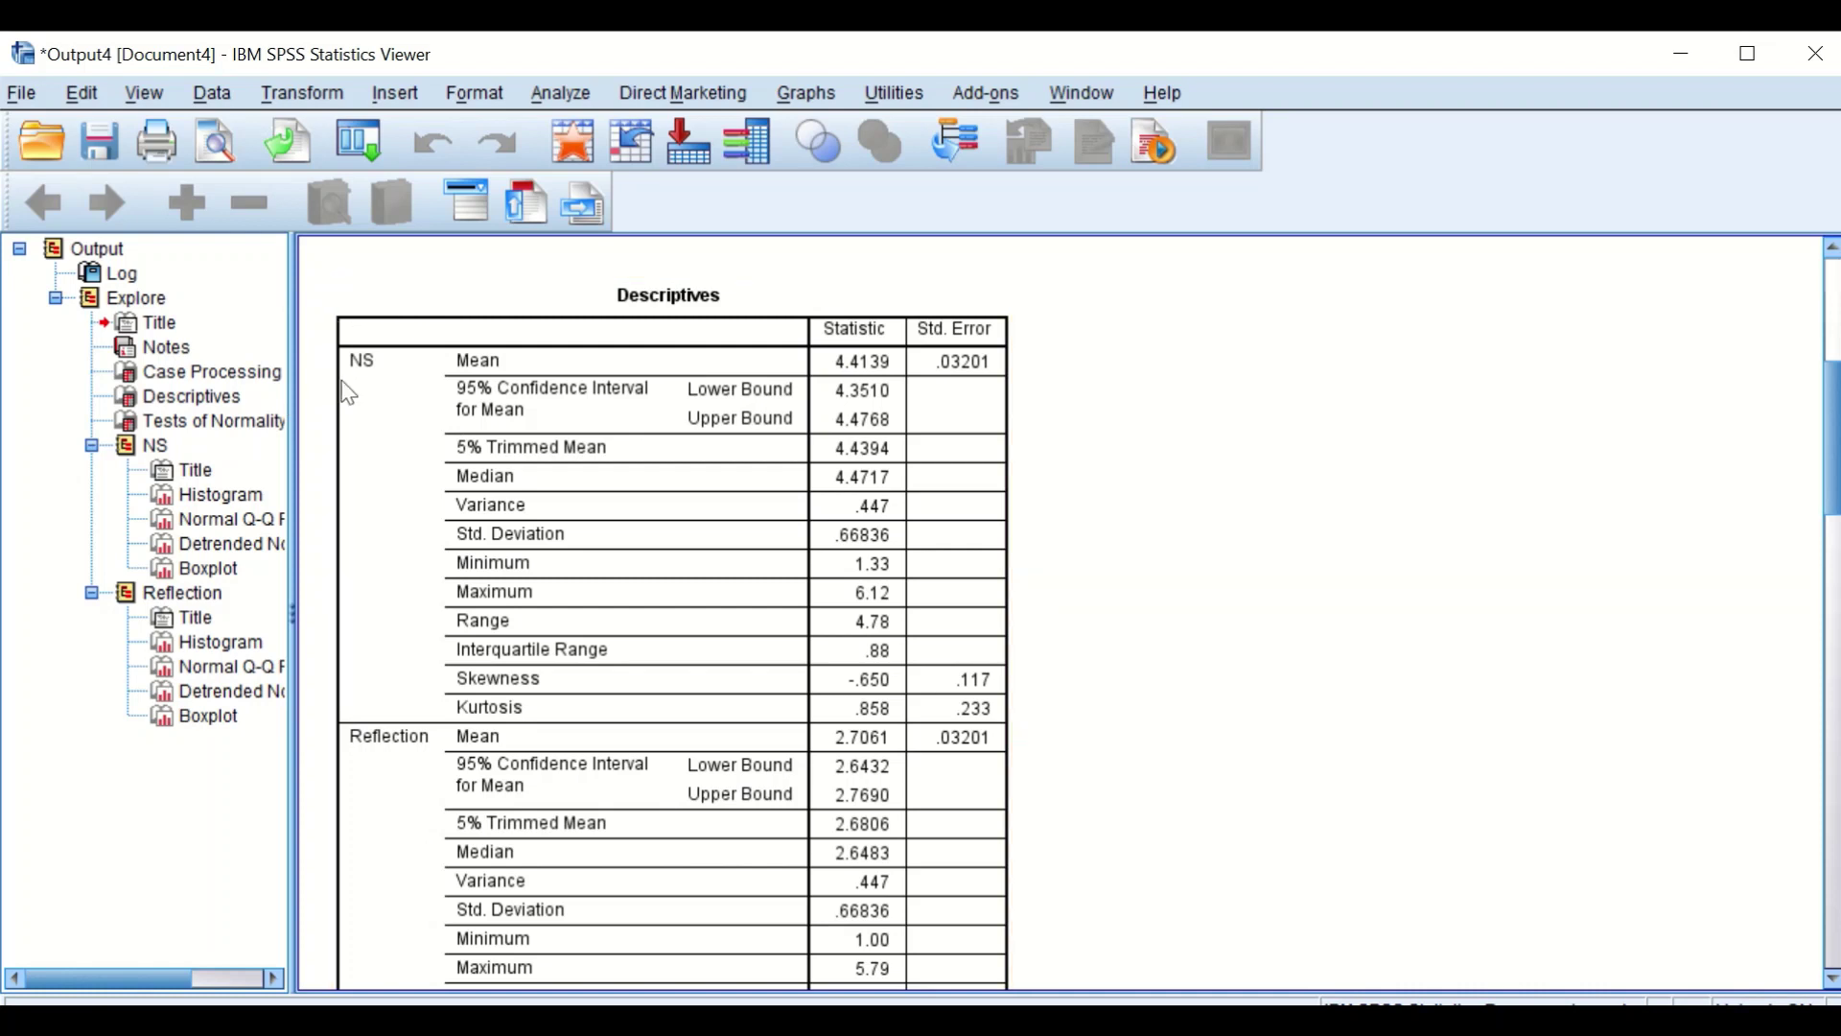
scroll(853, 693, "down", 3)
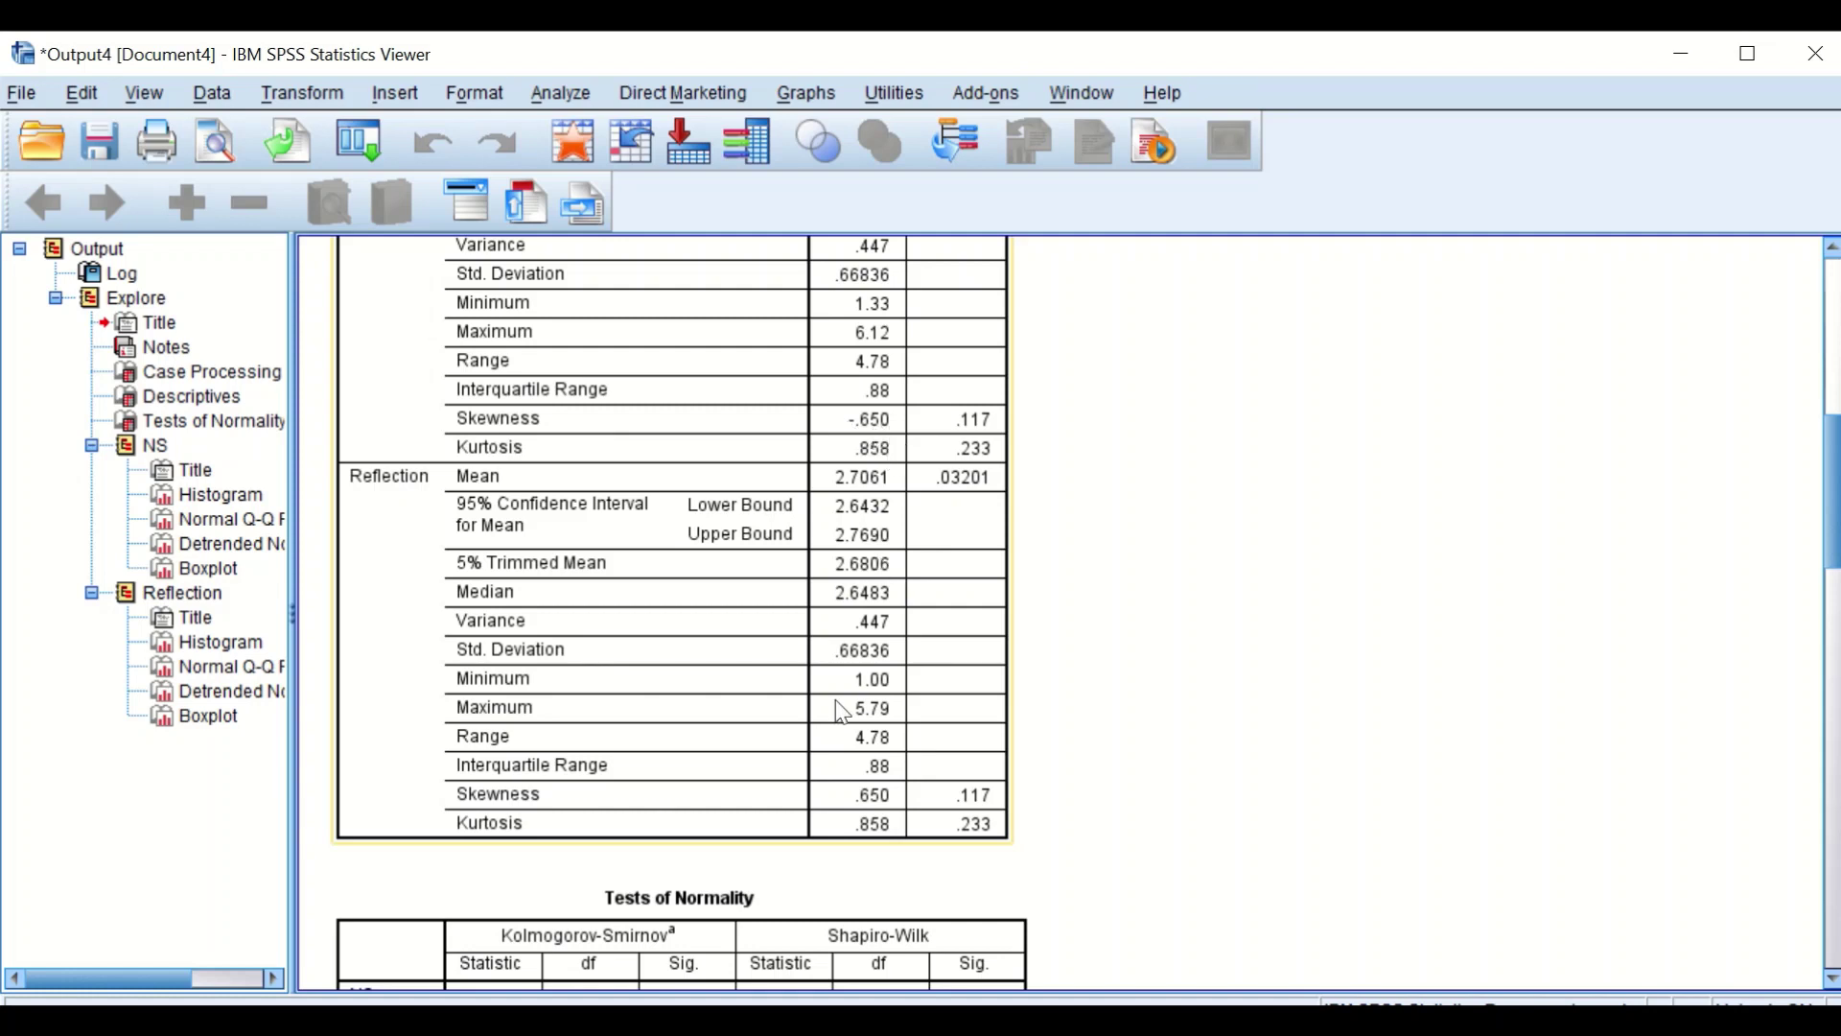
scroll(844, 704, "down", 2)
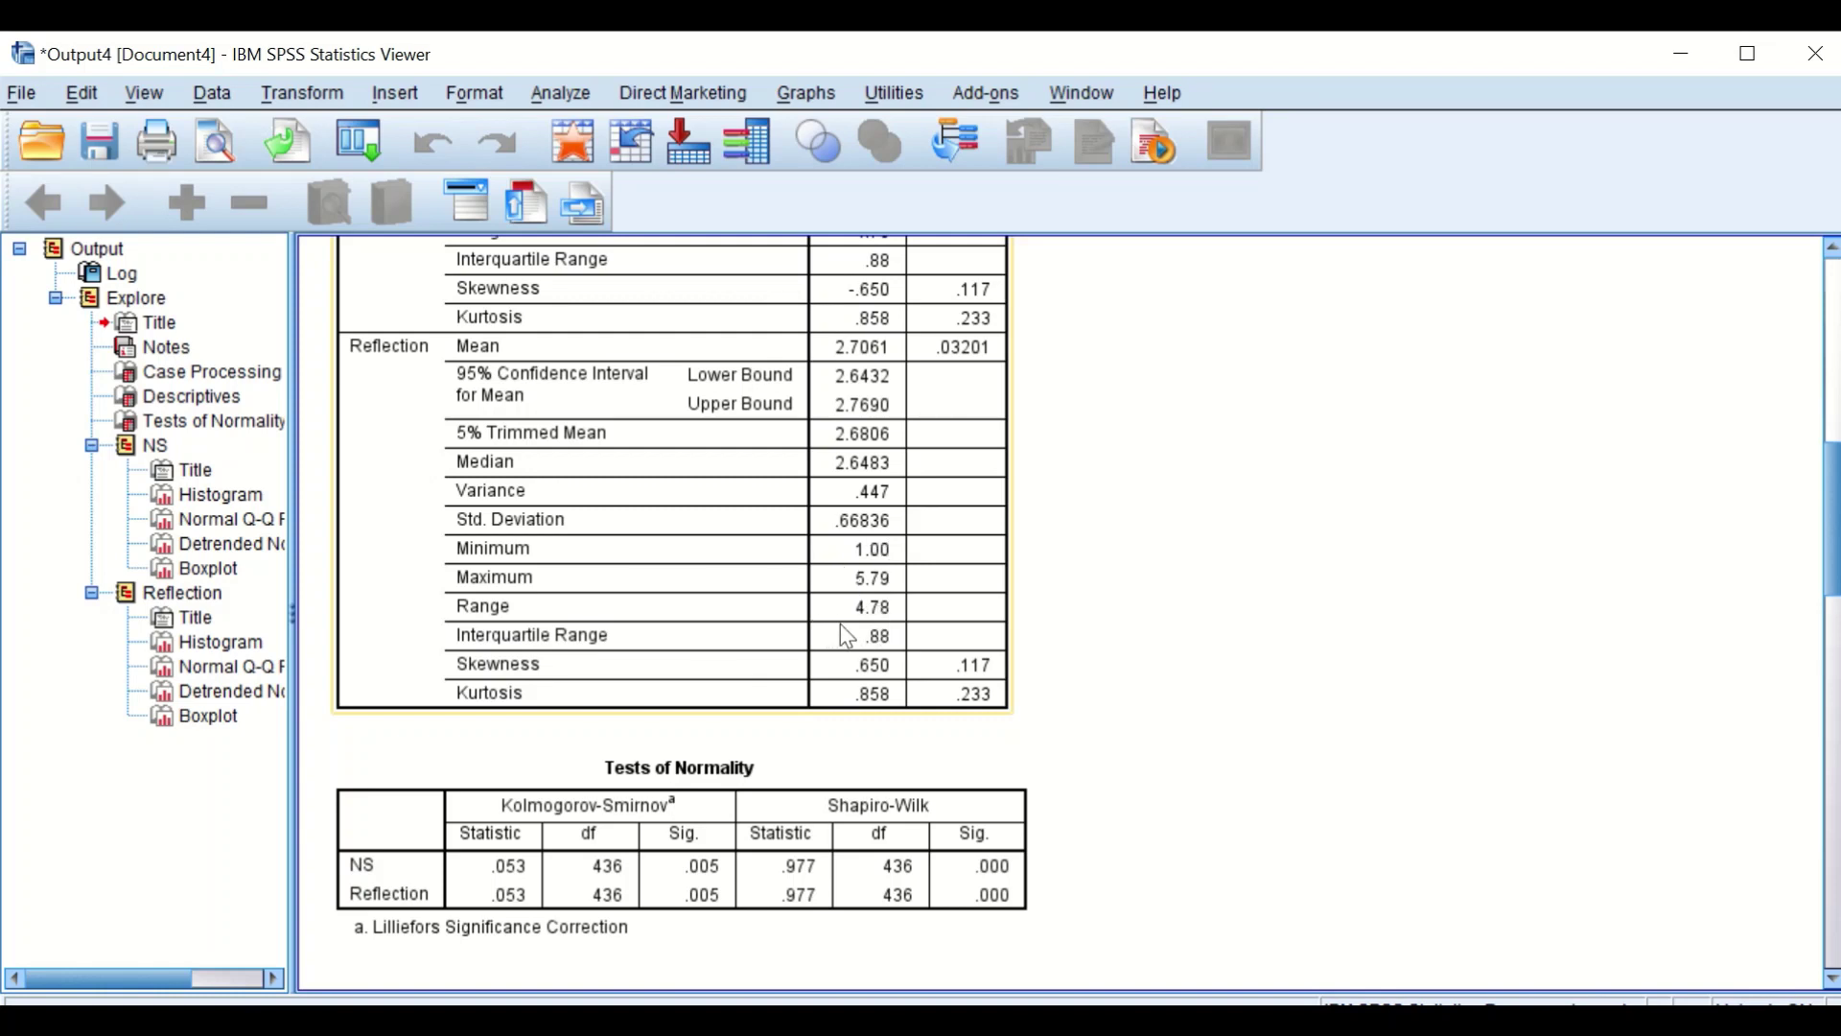
scroll(843, 628, "down", 2)
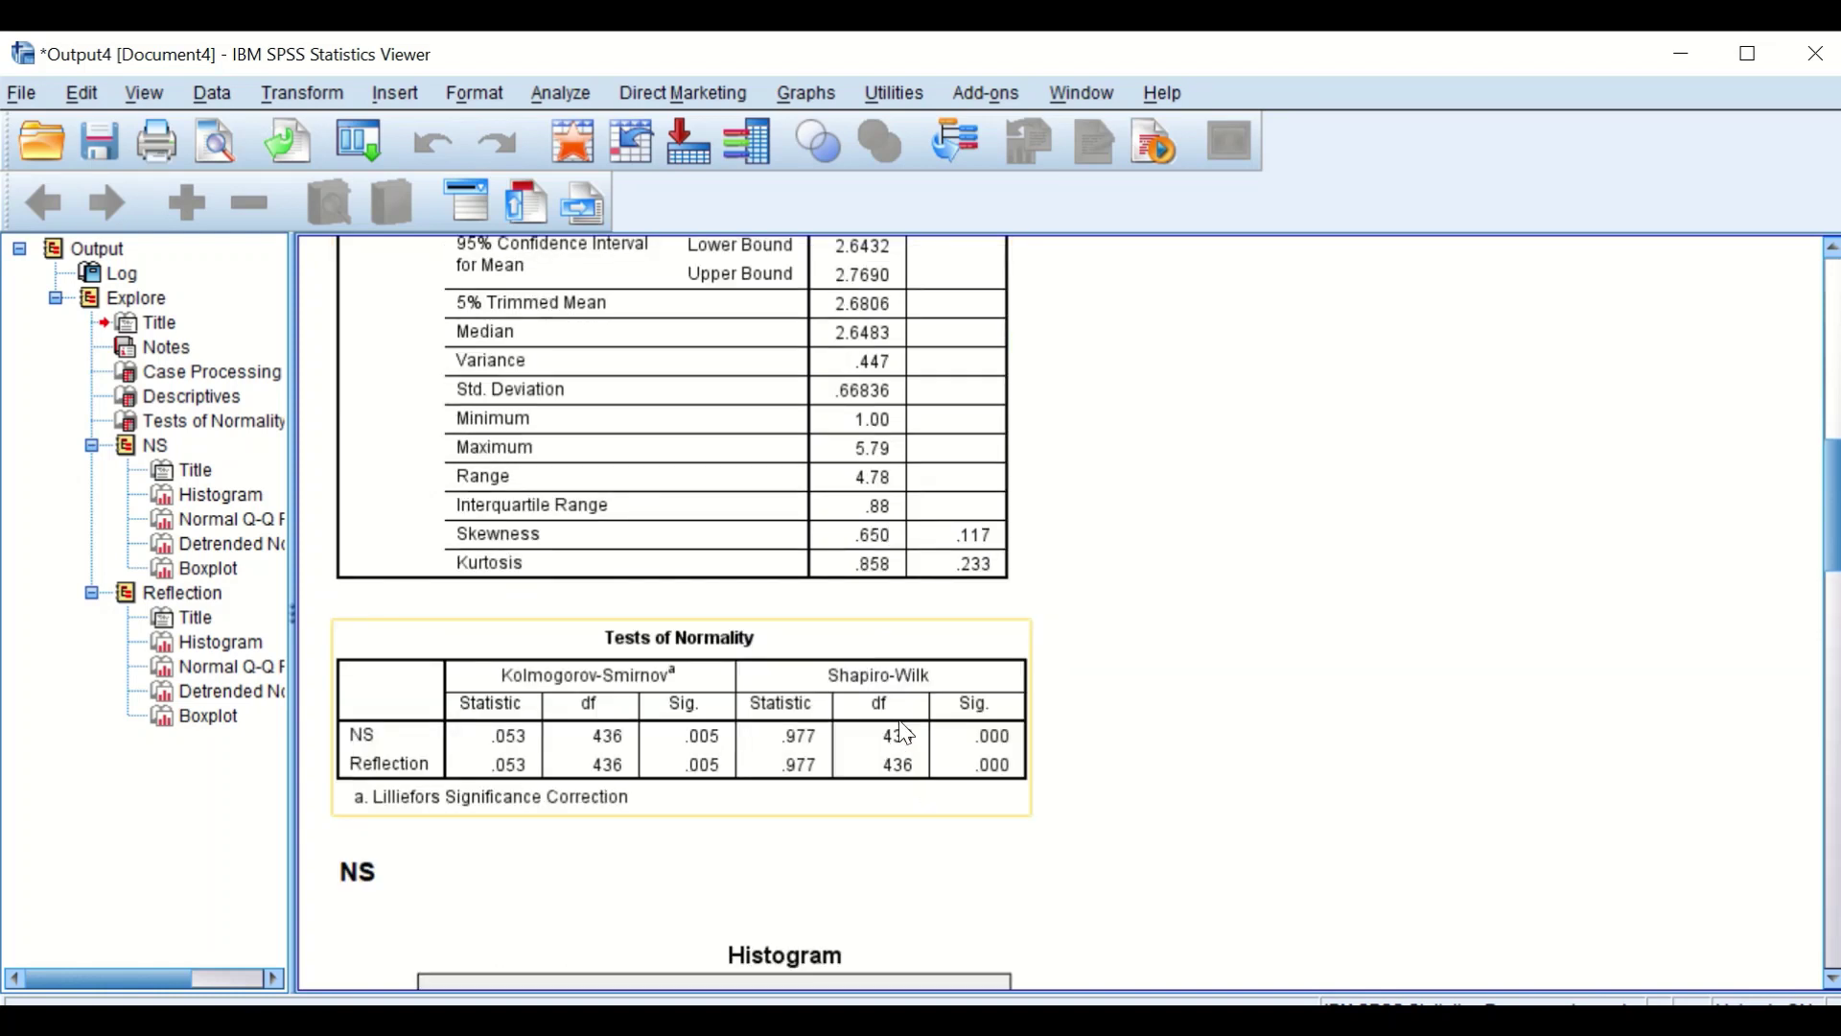
scroll(906, 734, "down", 20)
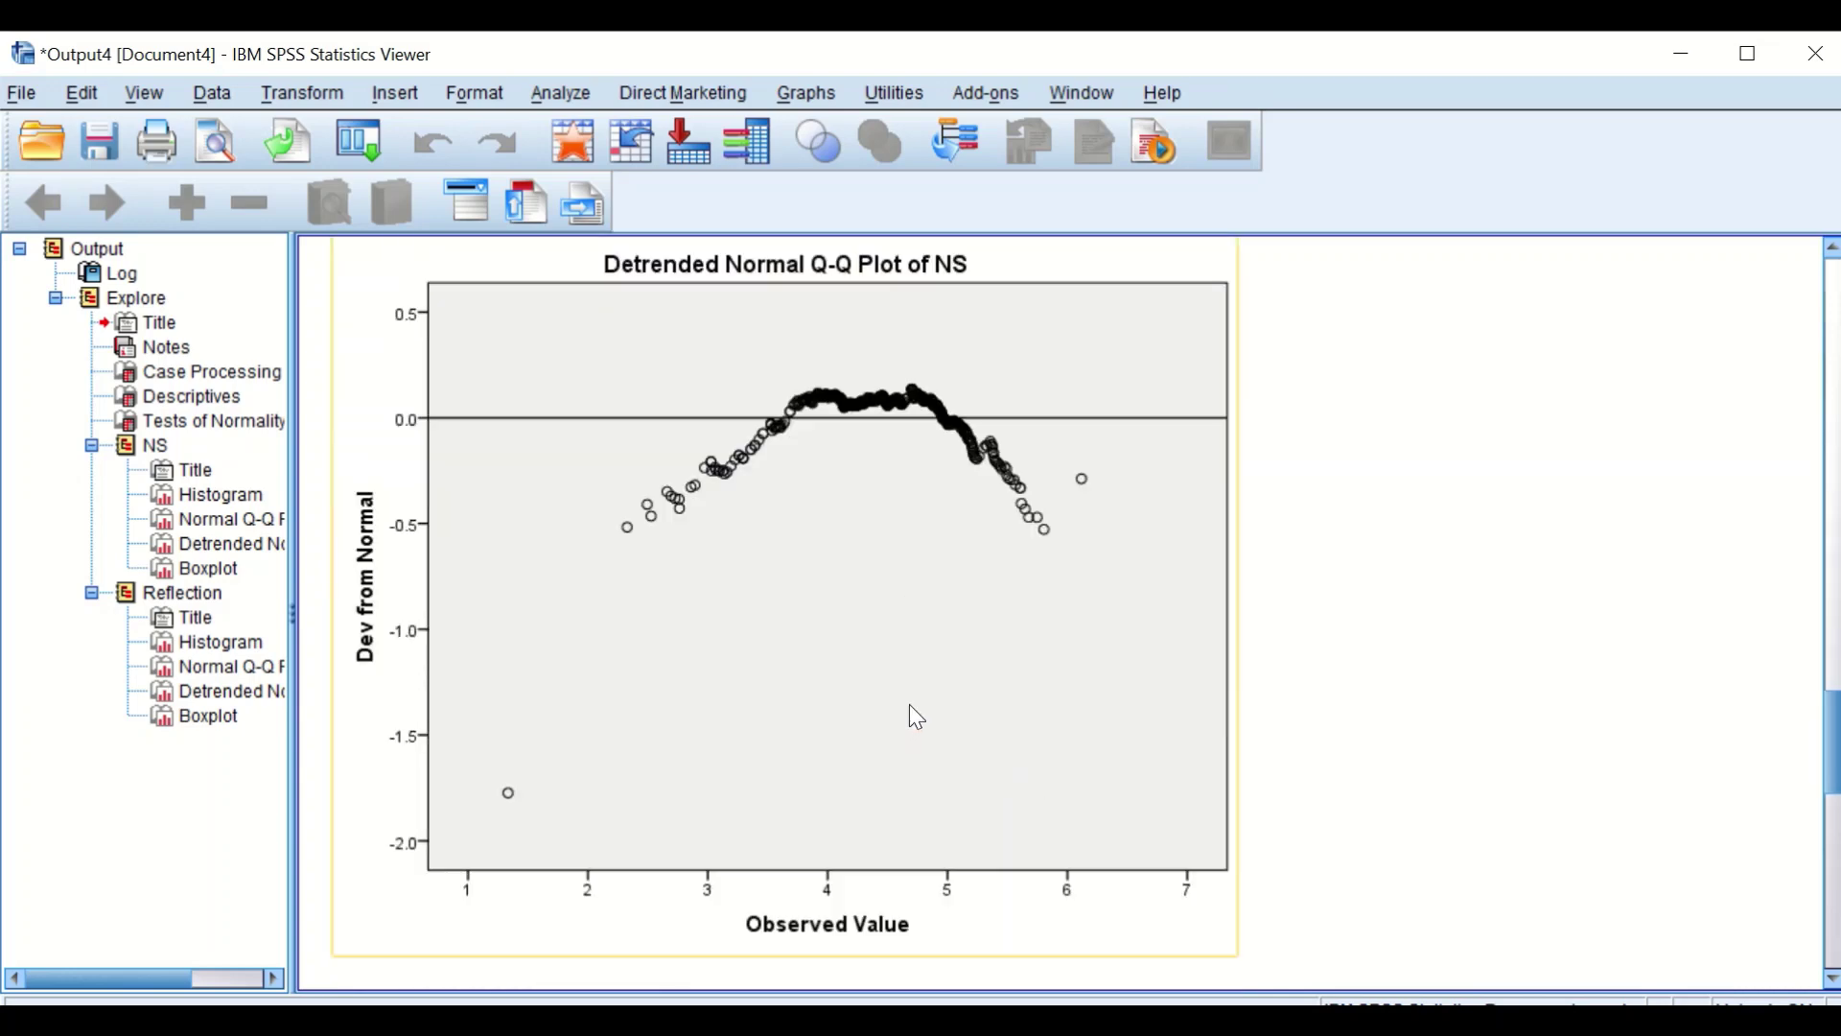
scroll(913, 703, "down", 20)
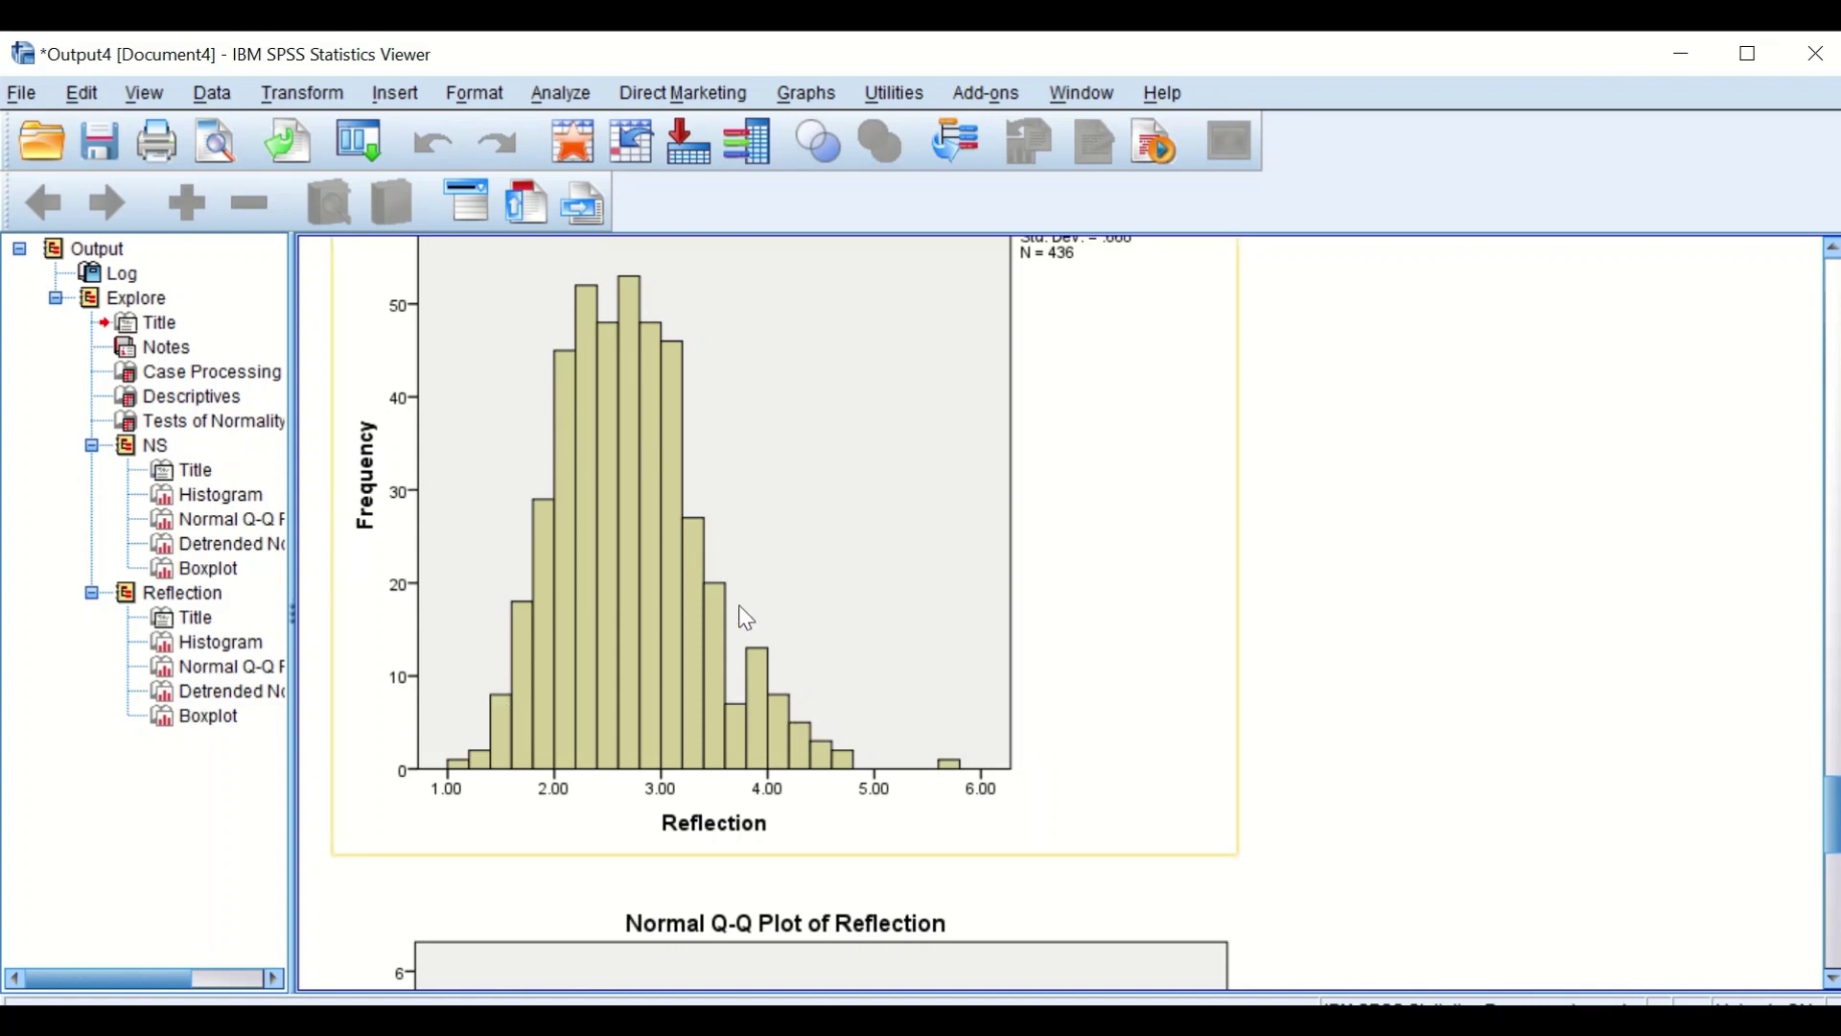
scroll(993, 709, "down", 3)
scroll(993, 709, "down", 12)
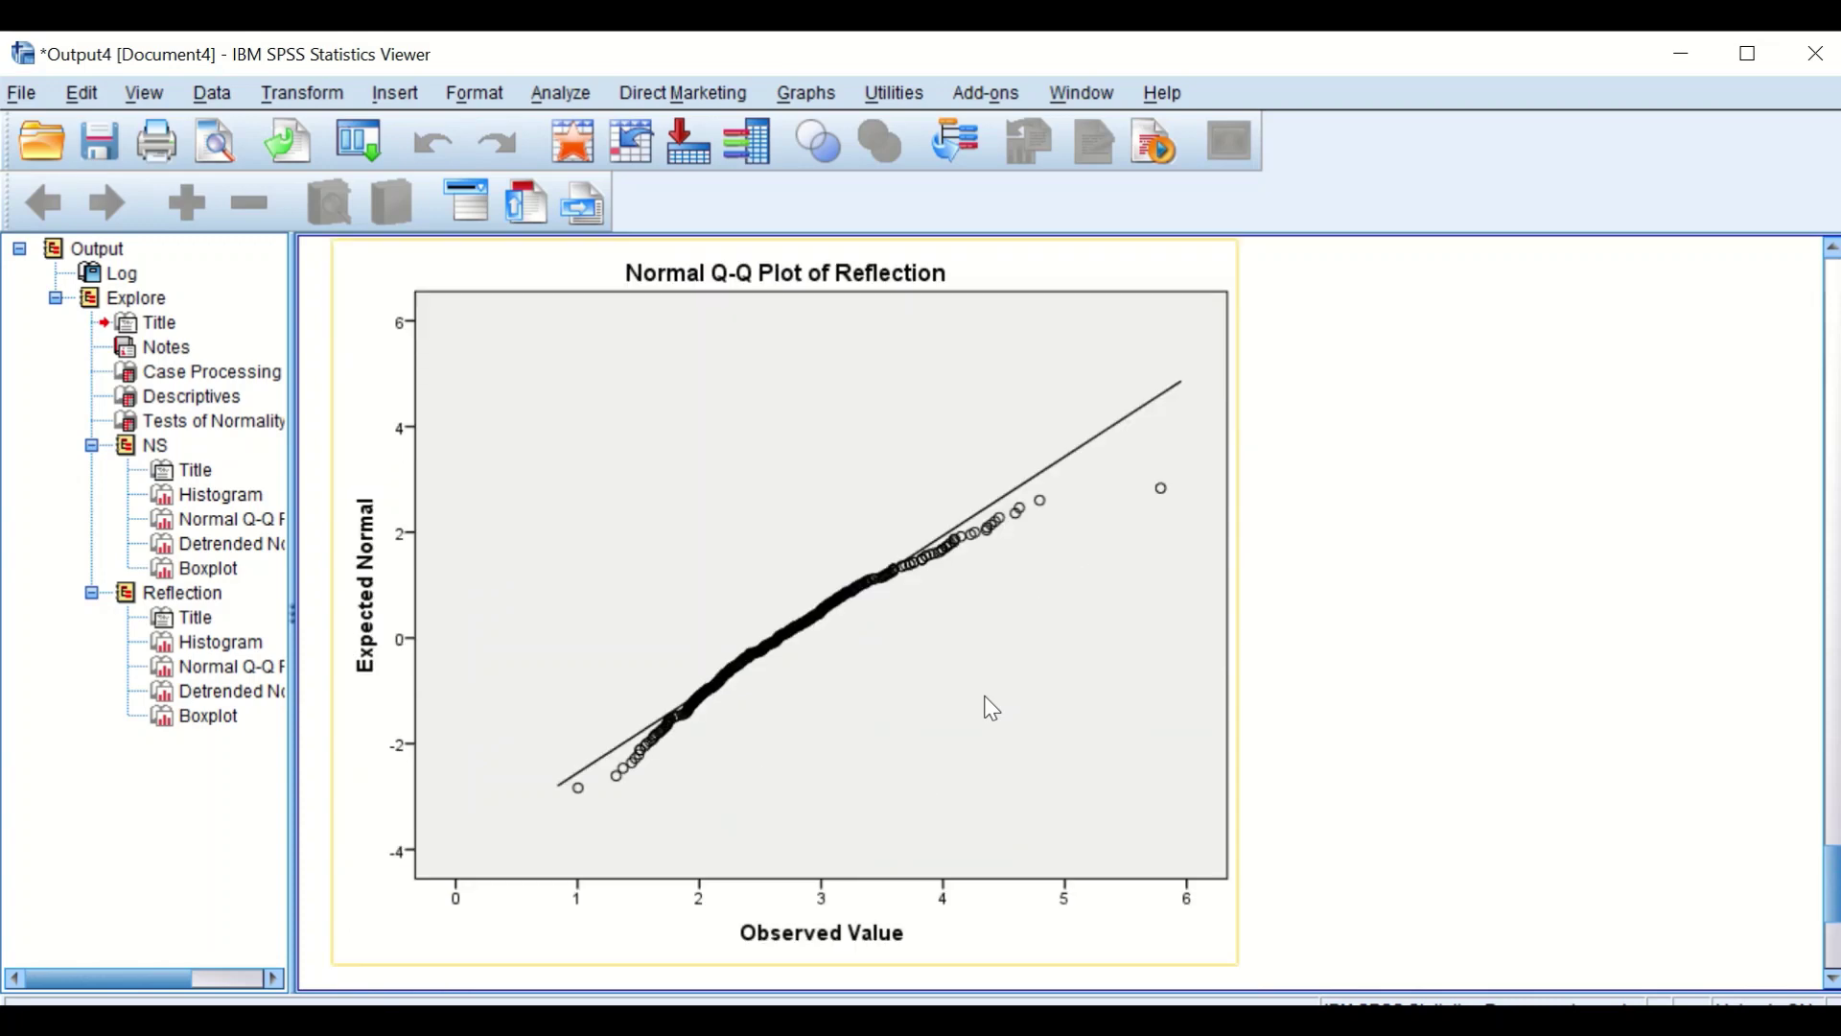
scroll(1016, 788, "up", 15)
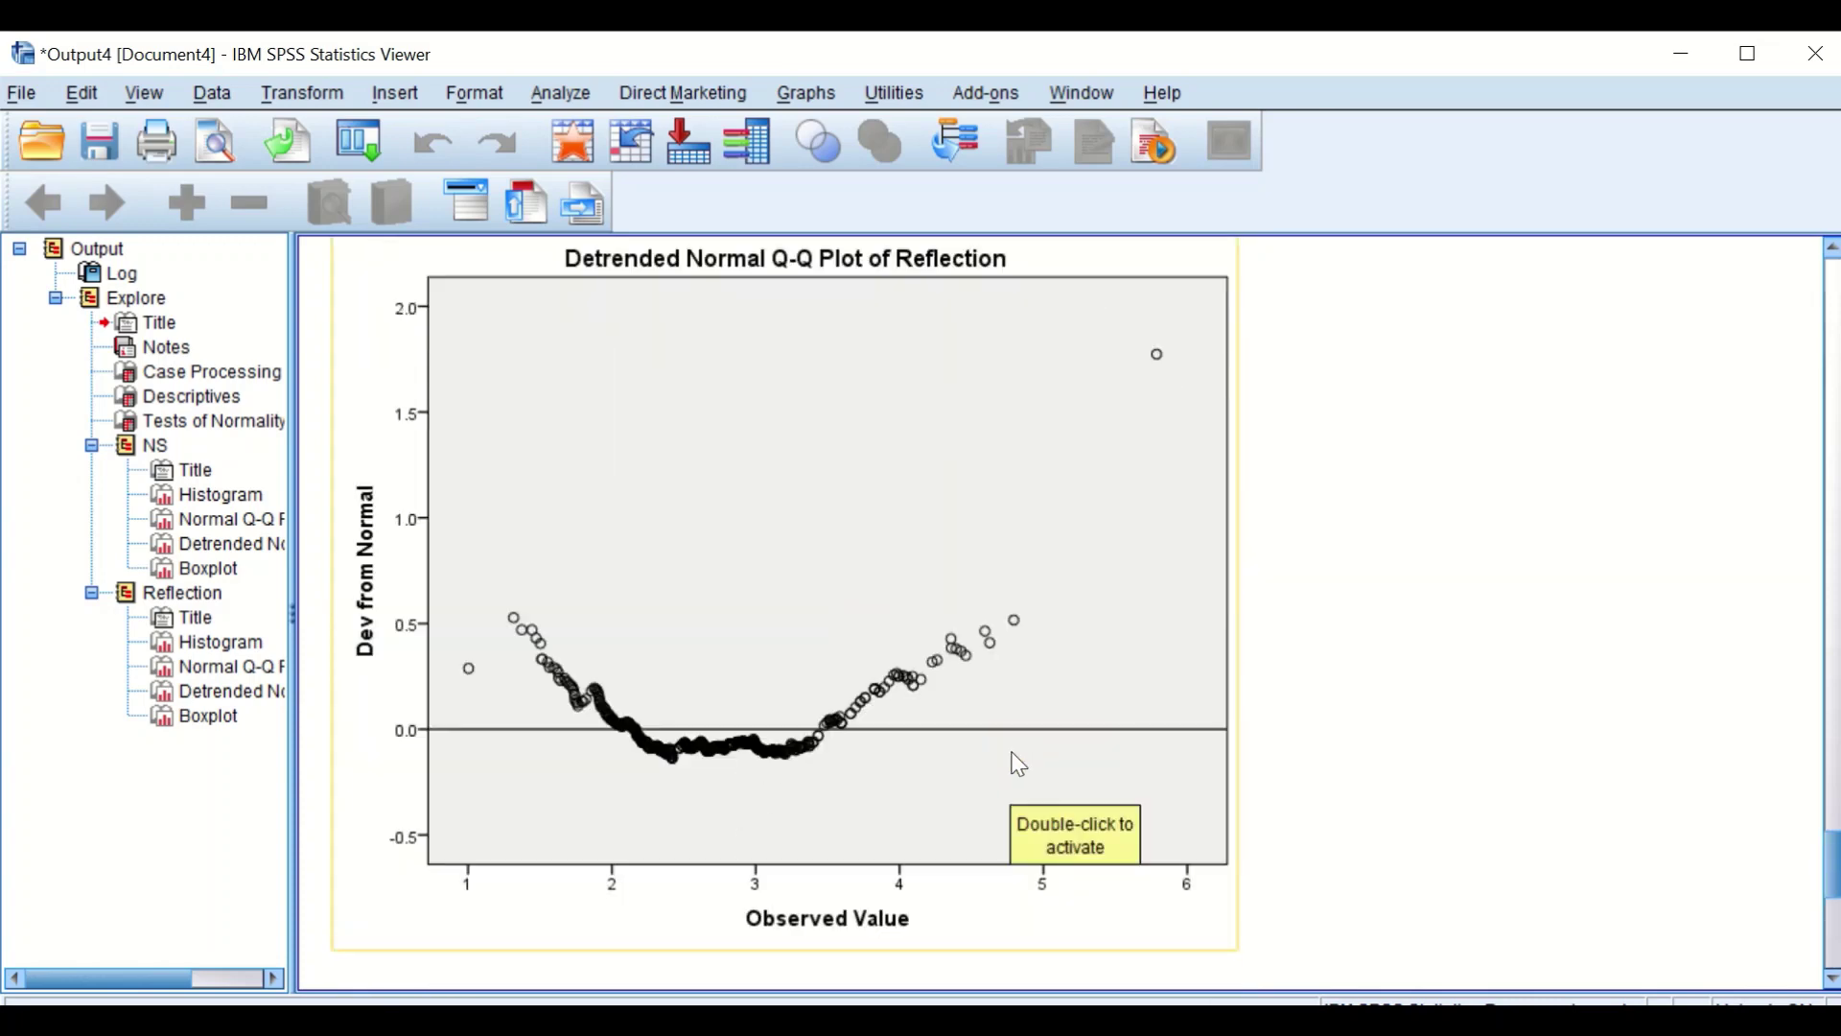
scroll(1011, 717, "up", 5)
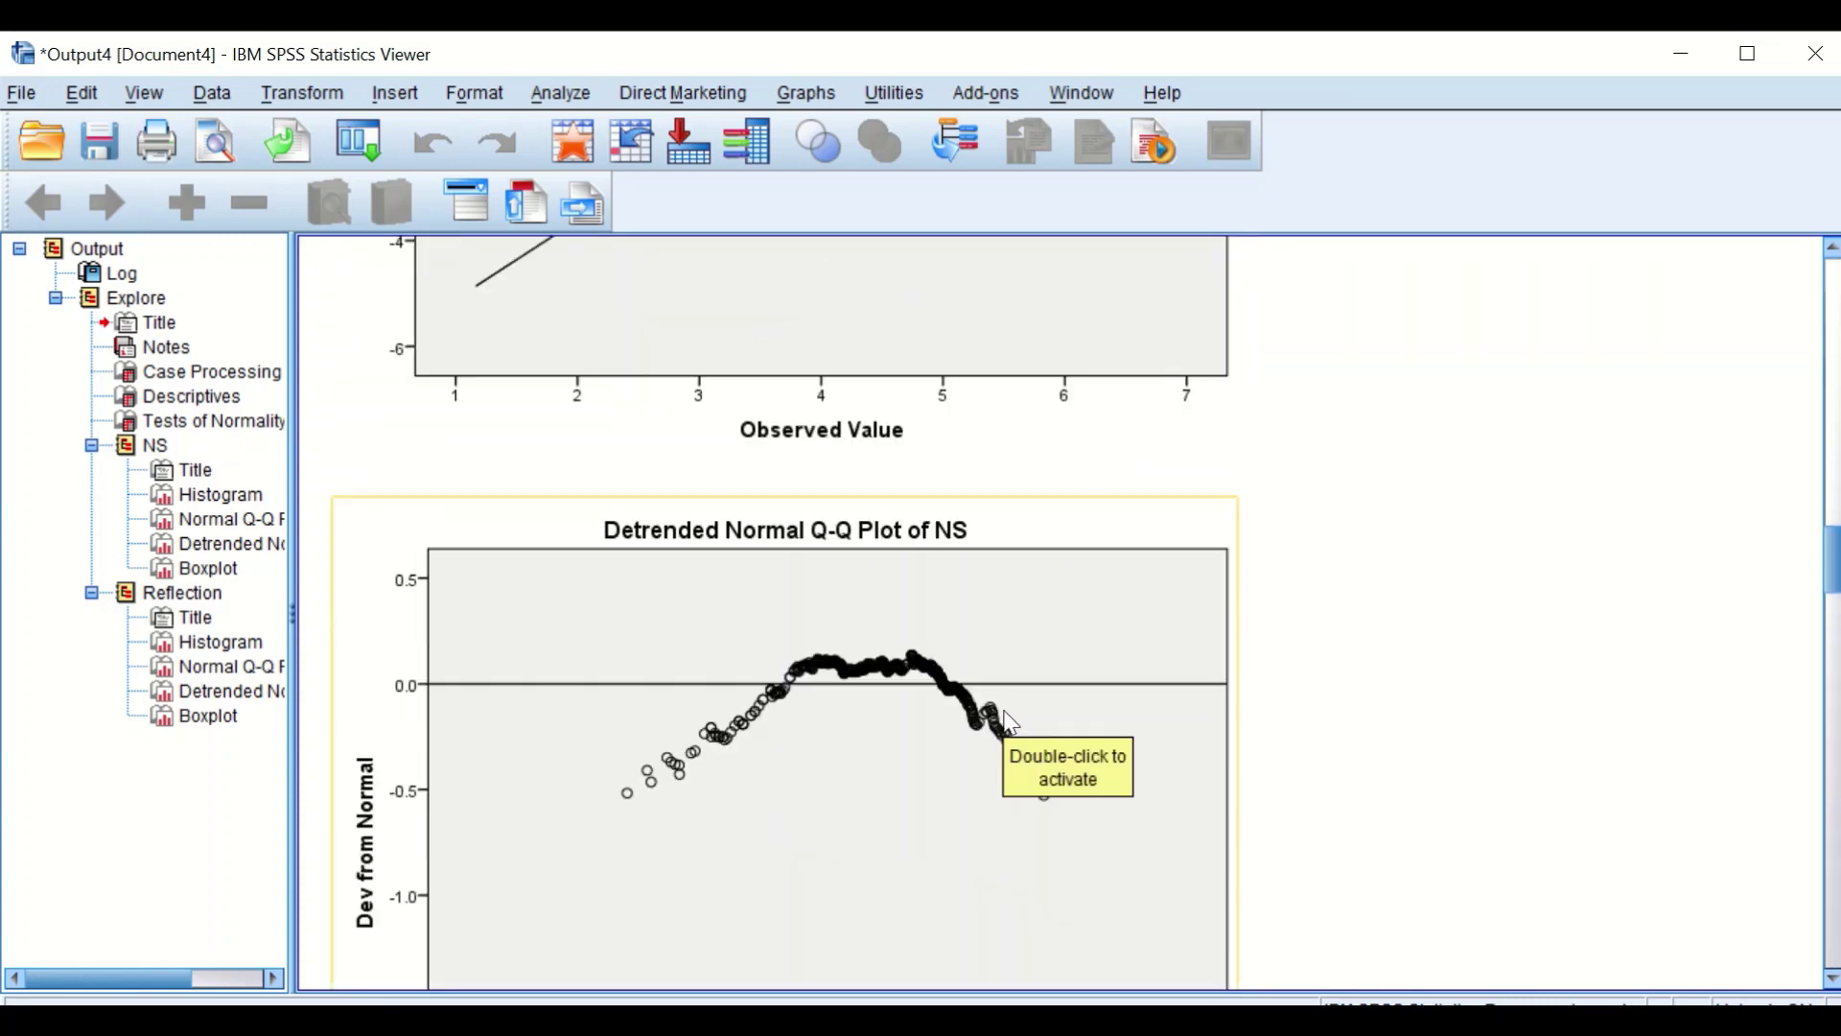
scroll(1673, 374, "up", 5)
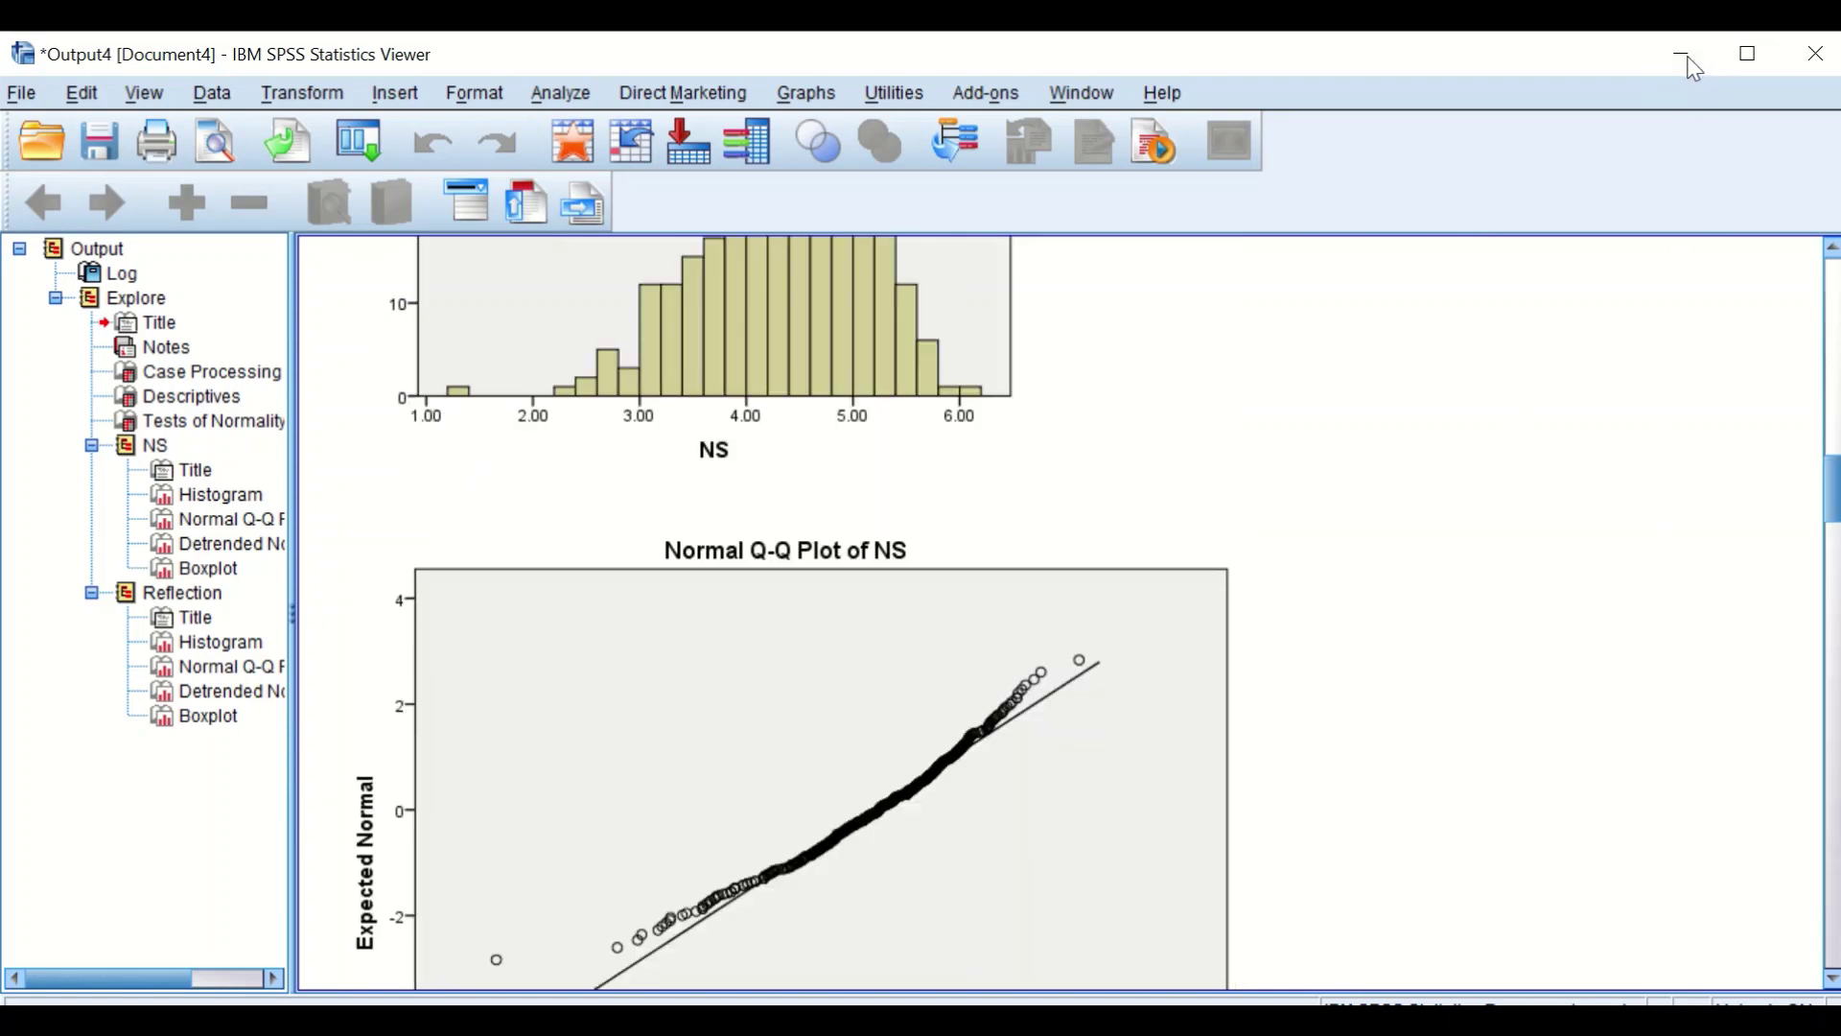
left_click(1816, 54)
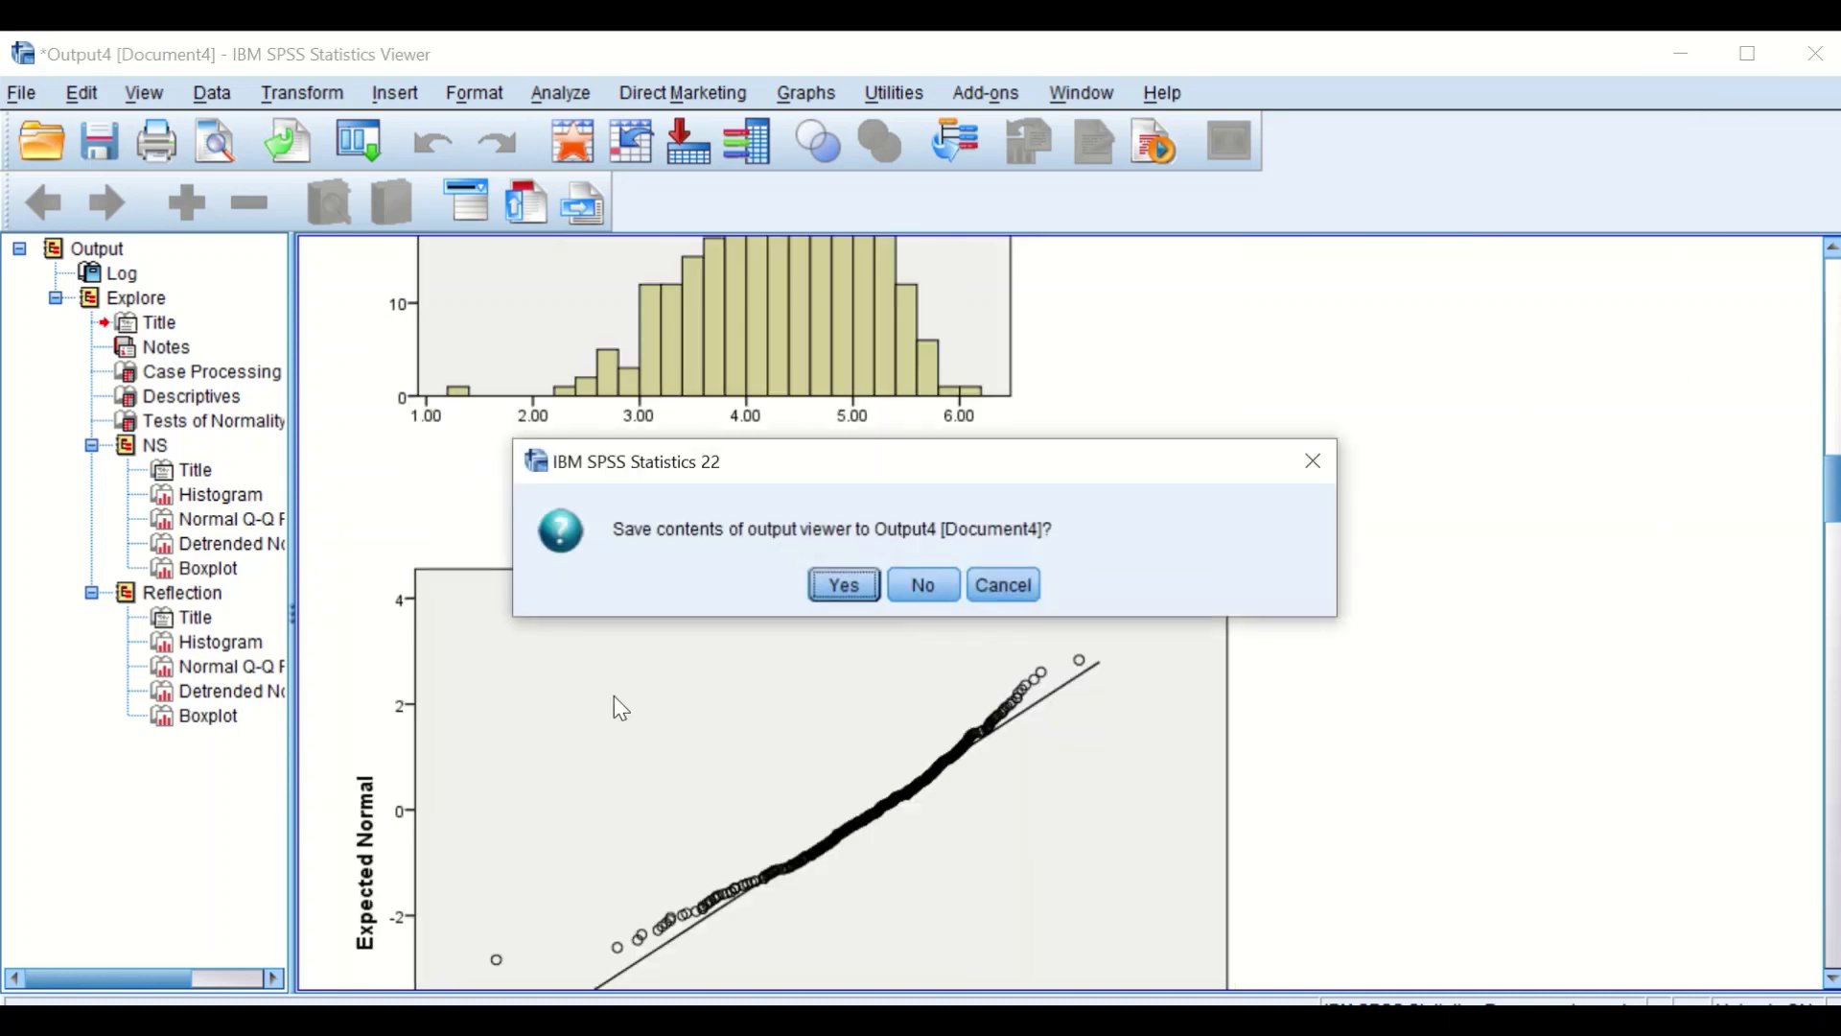
left_click(922, 587)
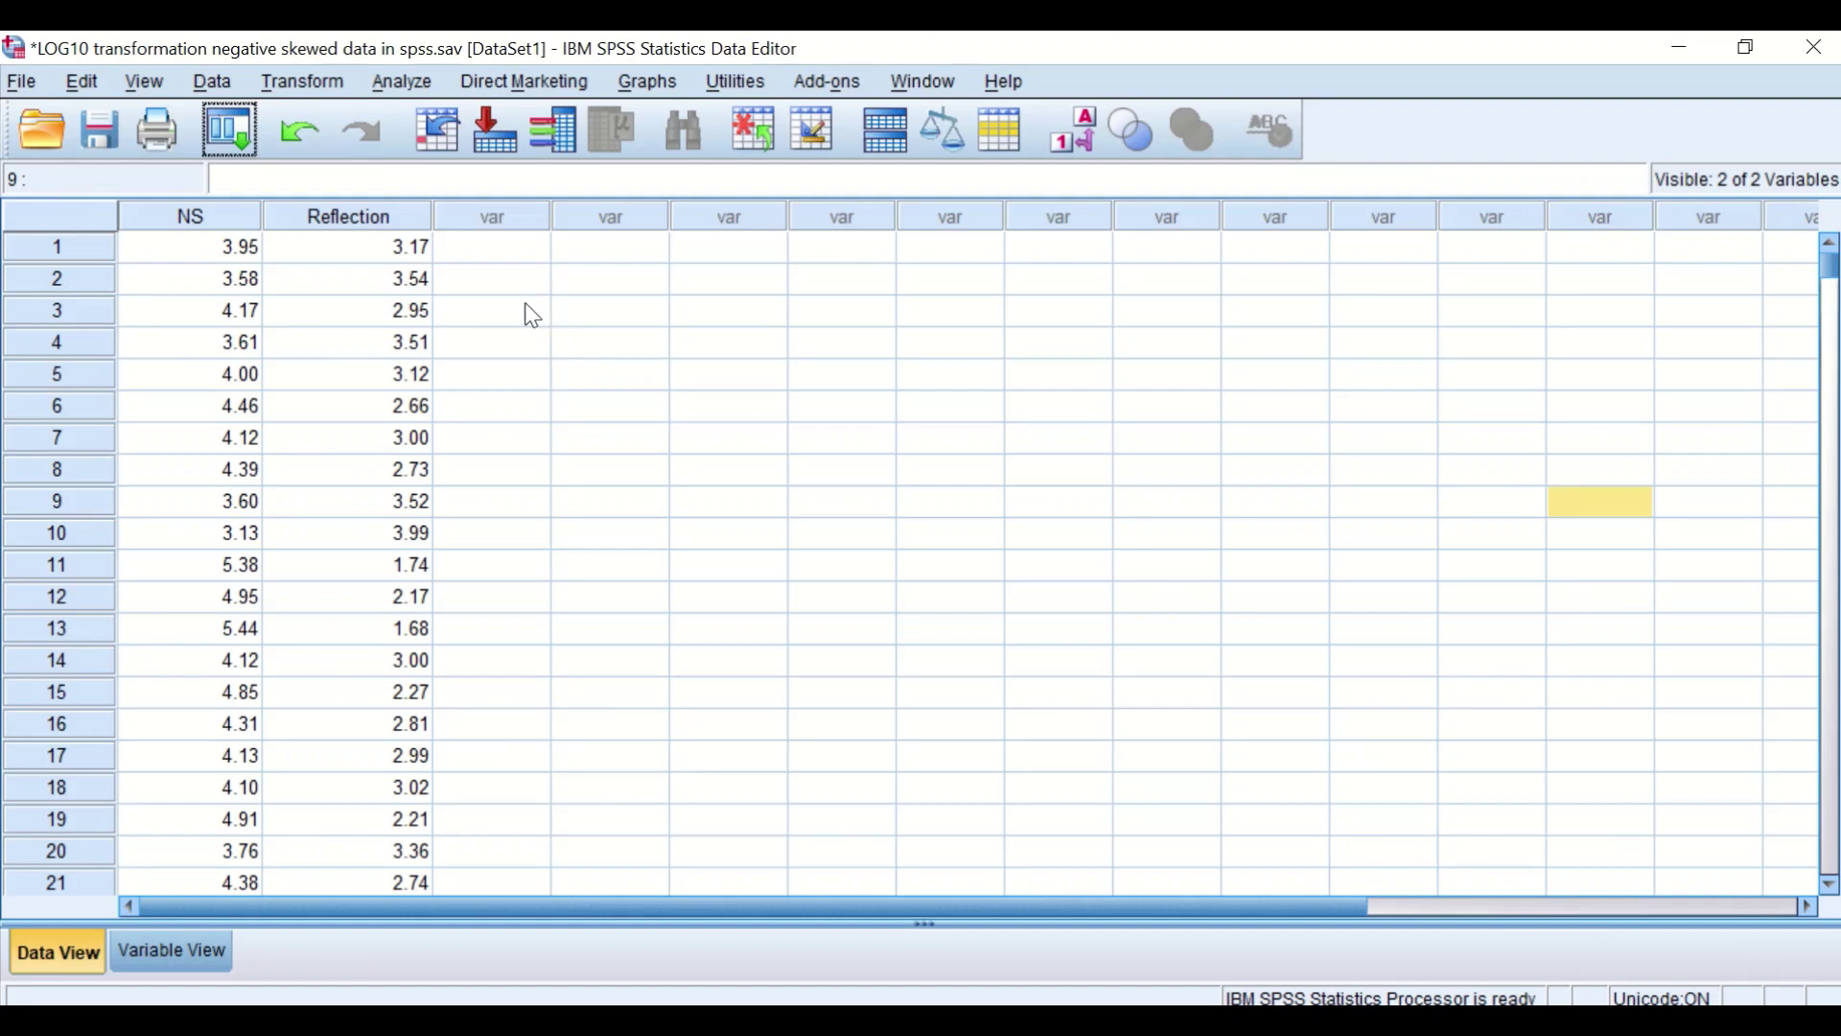
Start computing a new variable with LOG10 as the target variable name
left_click(305, 85)
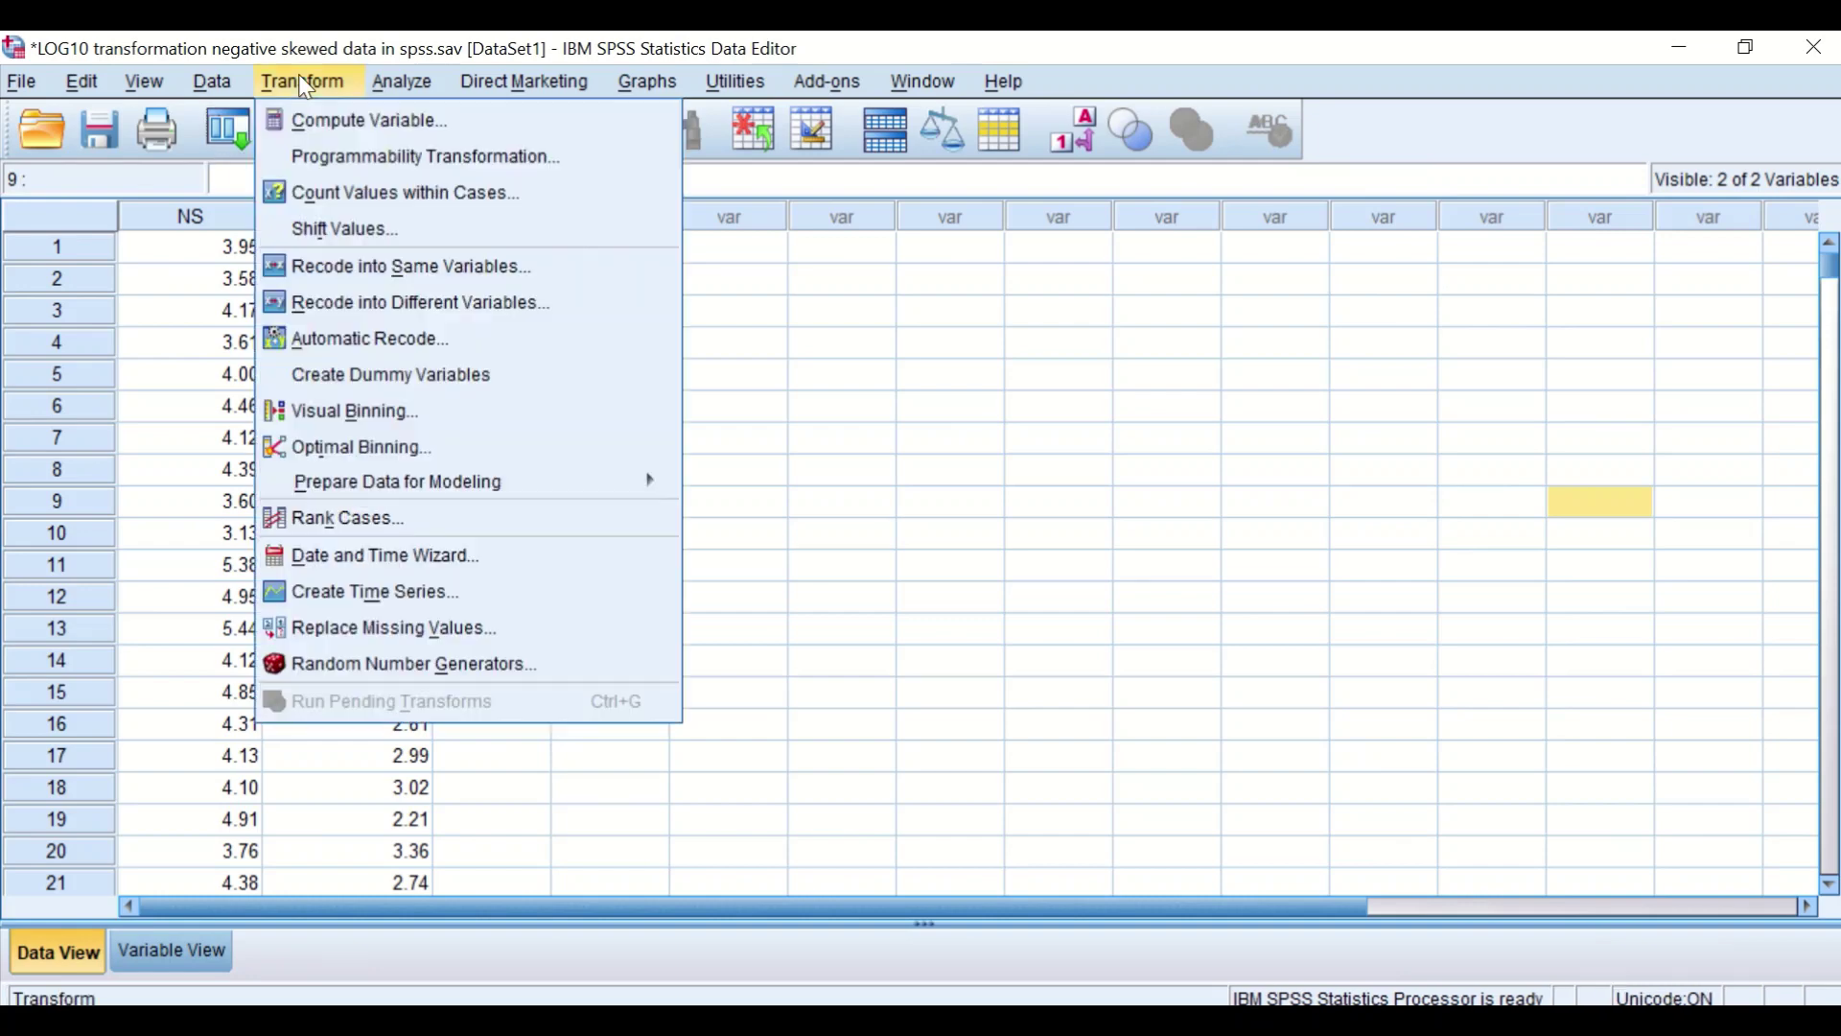
left_click(324, 122)
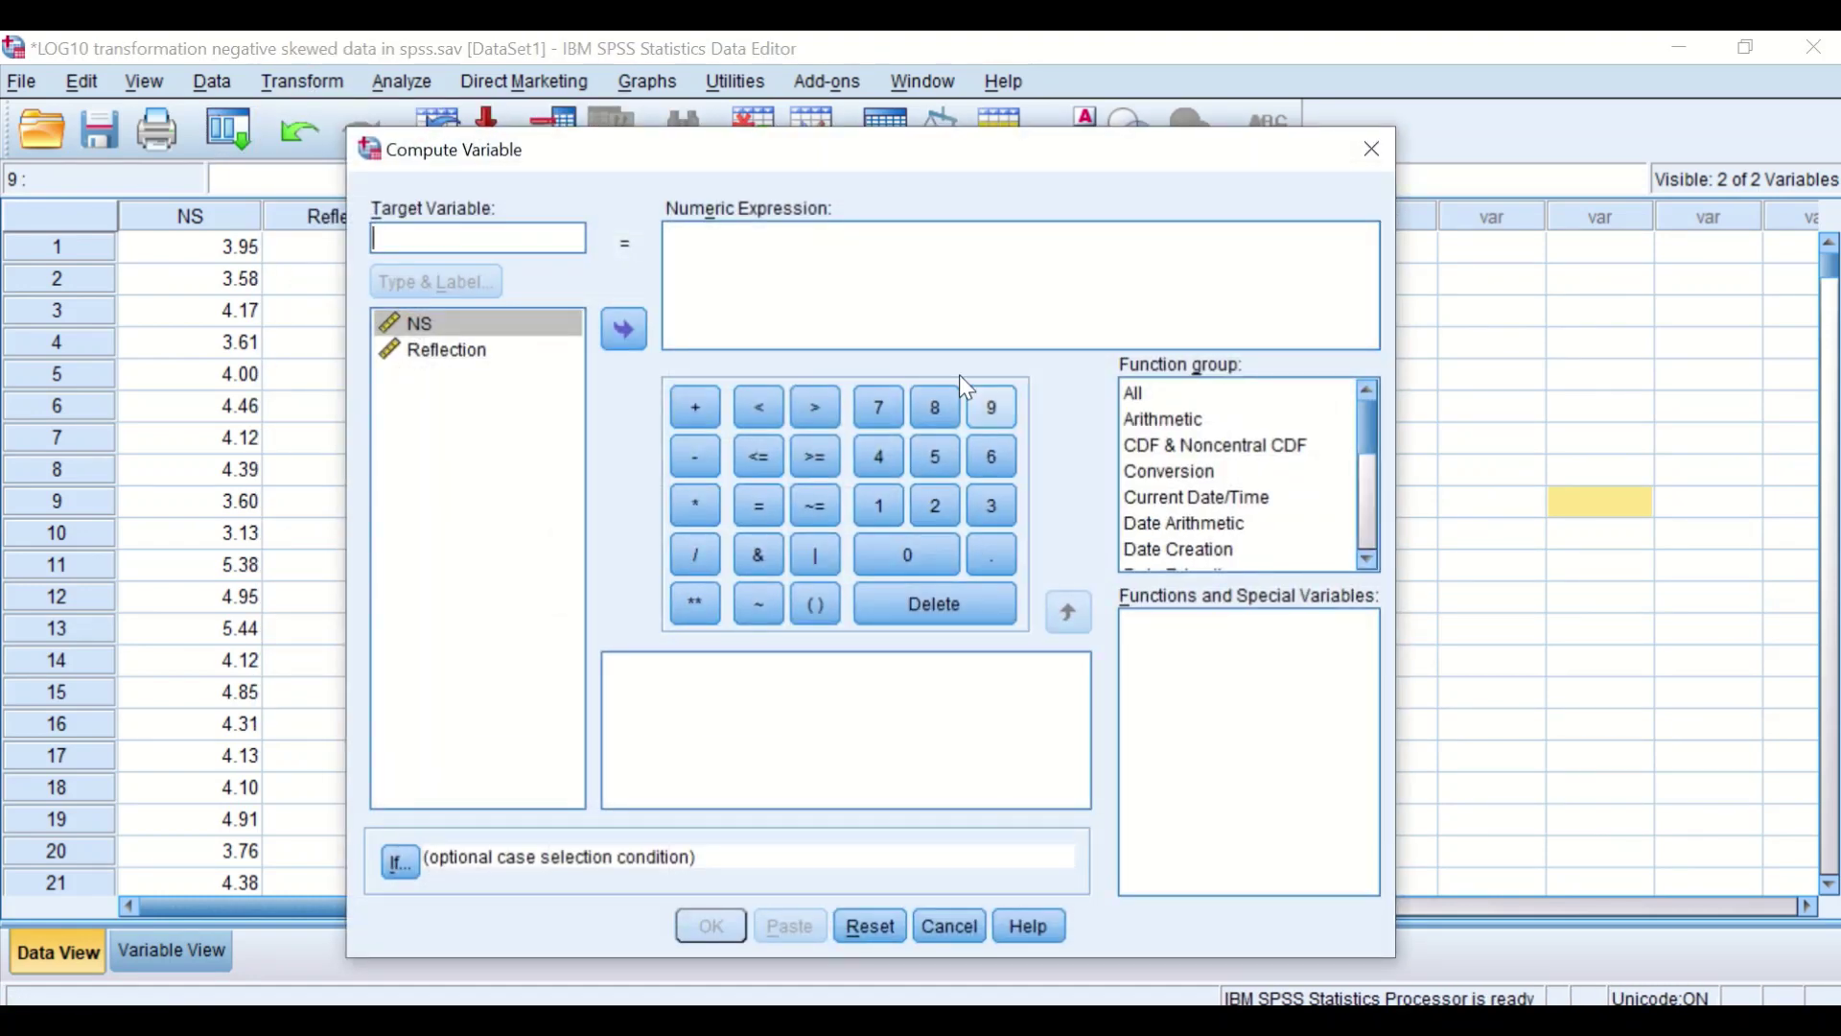
left_click_drag(662, 165, 642, 164)
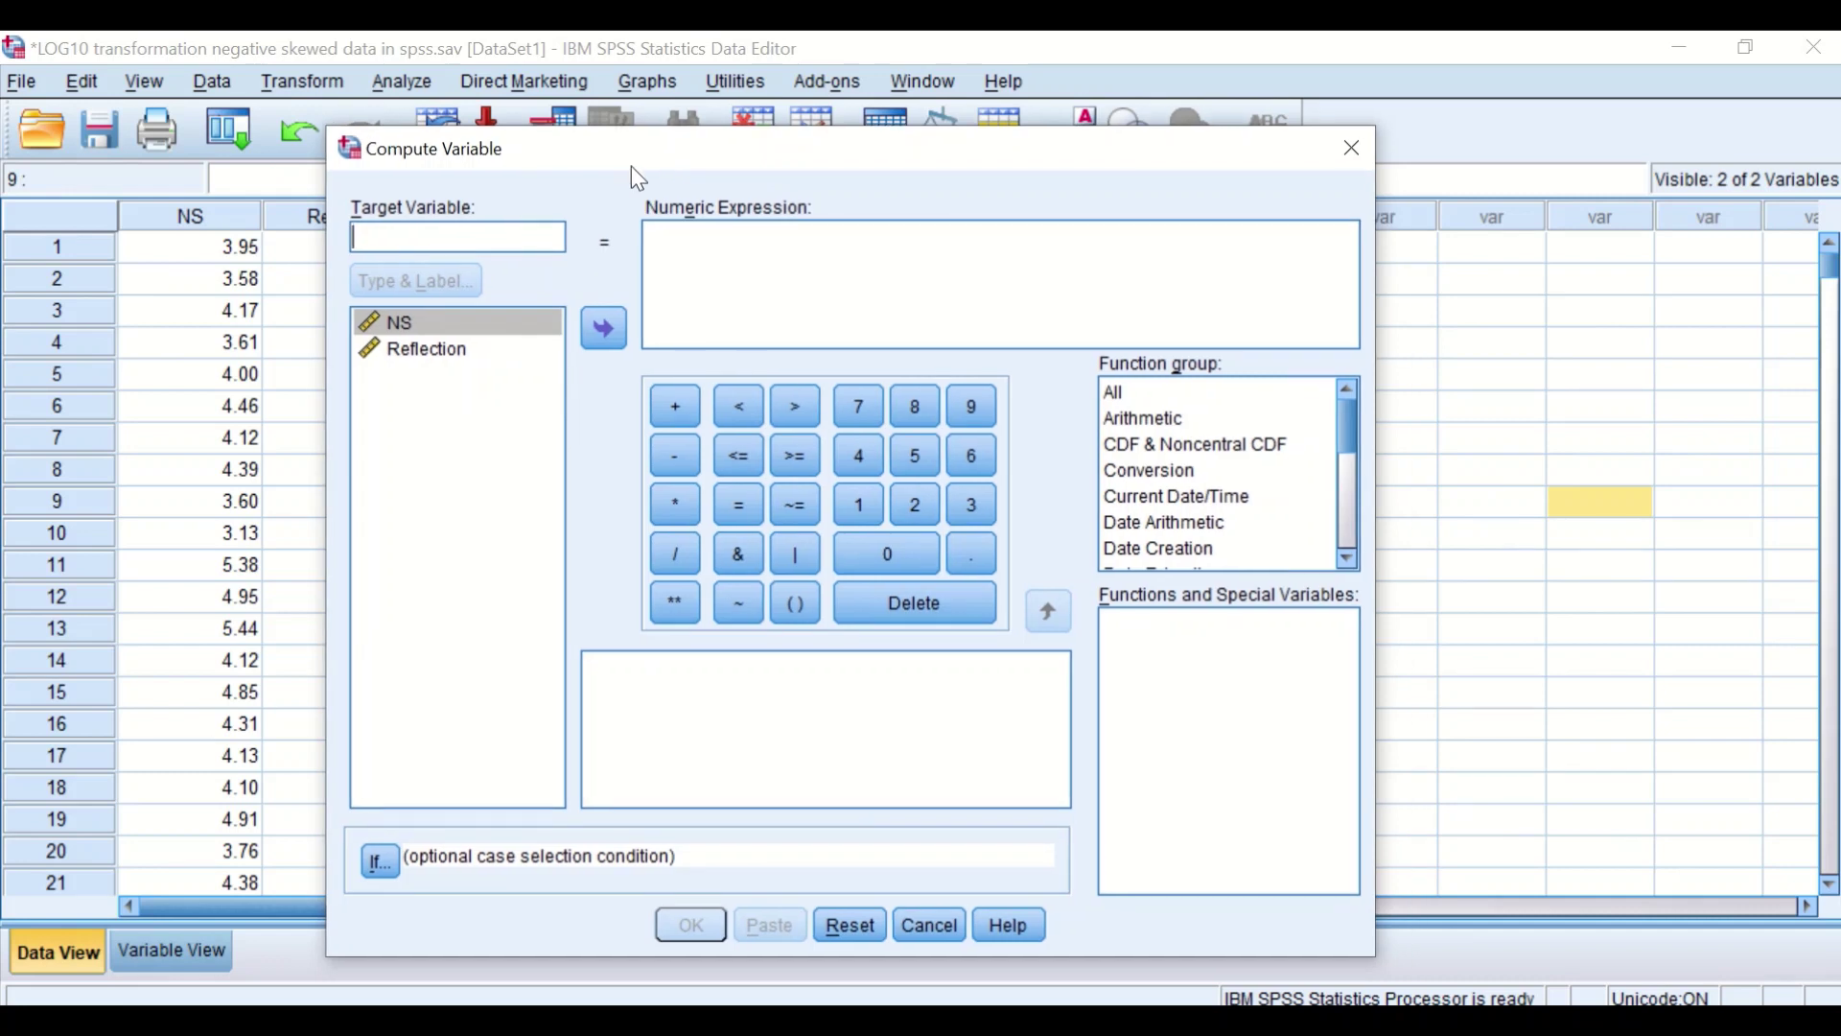
left_click(436, 231)
type("LOG10")
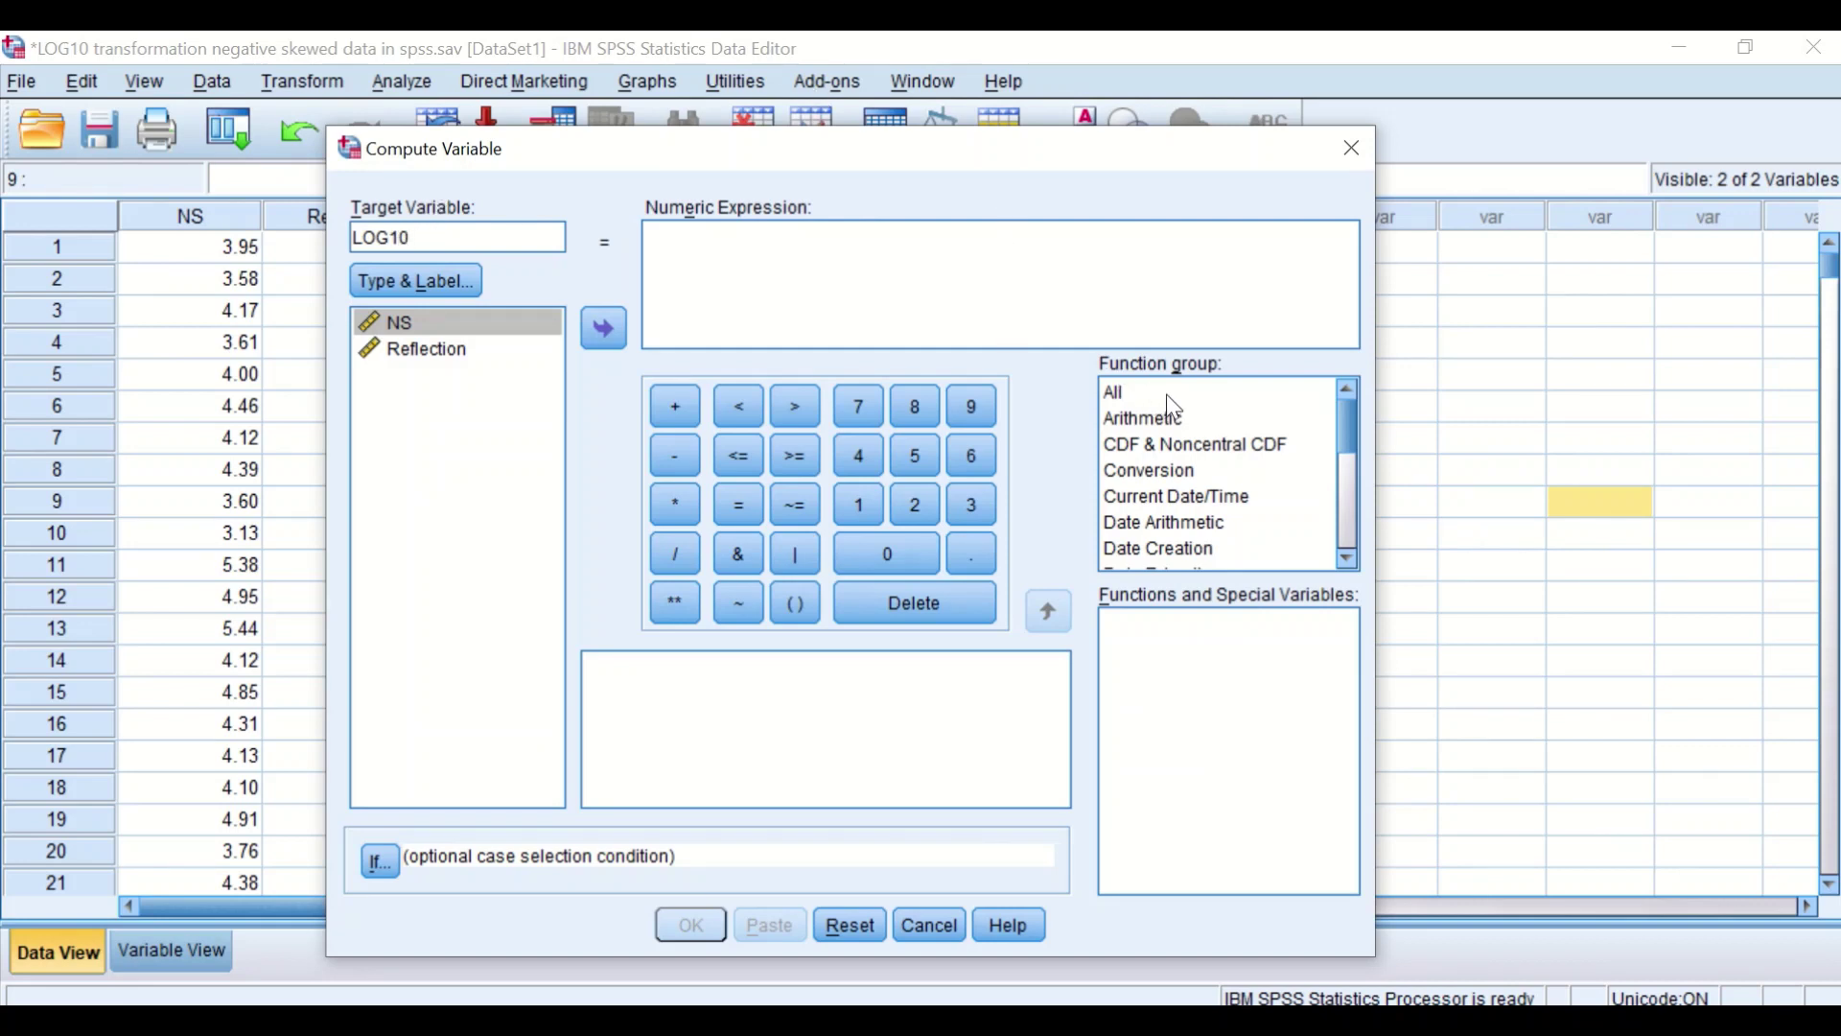
Insert the arithmetic function Lg10 into the numeric expression and remove its placeholder argument
left_click(1162, 422)
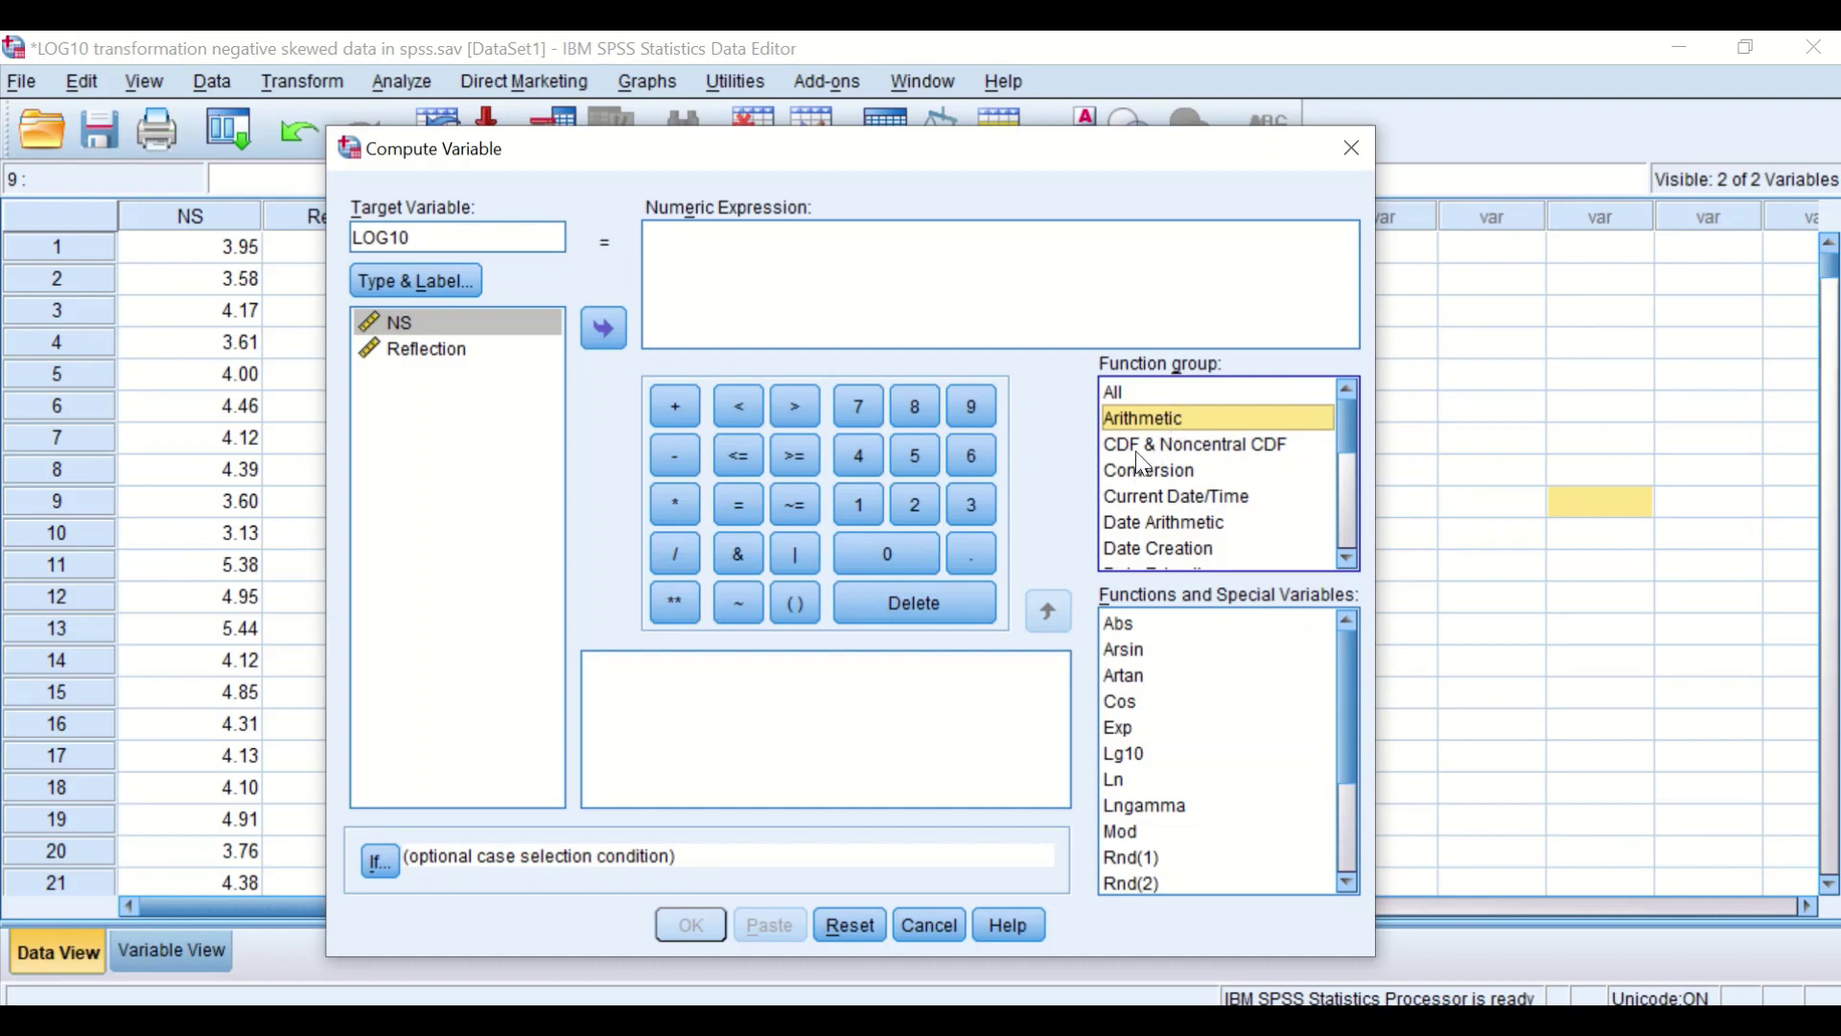
left_click(1142, 756)
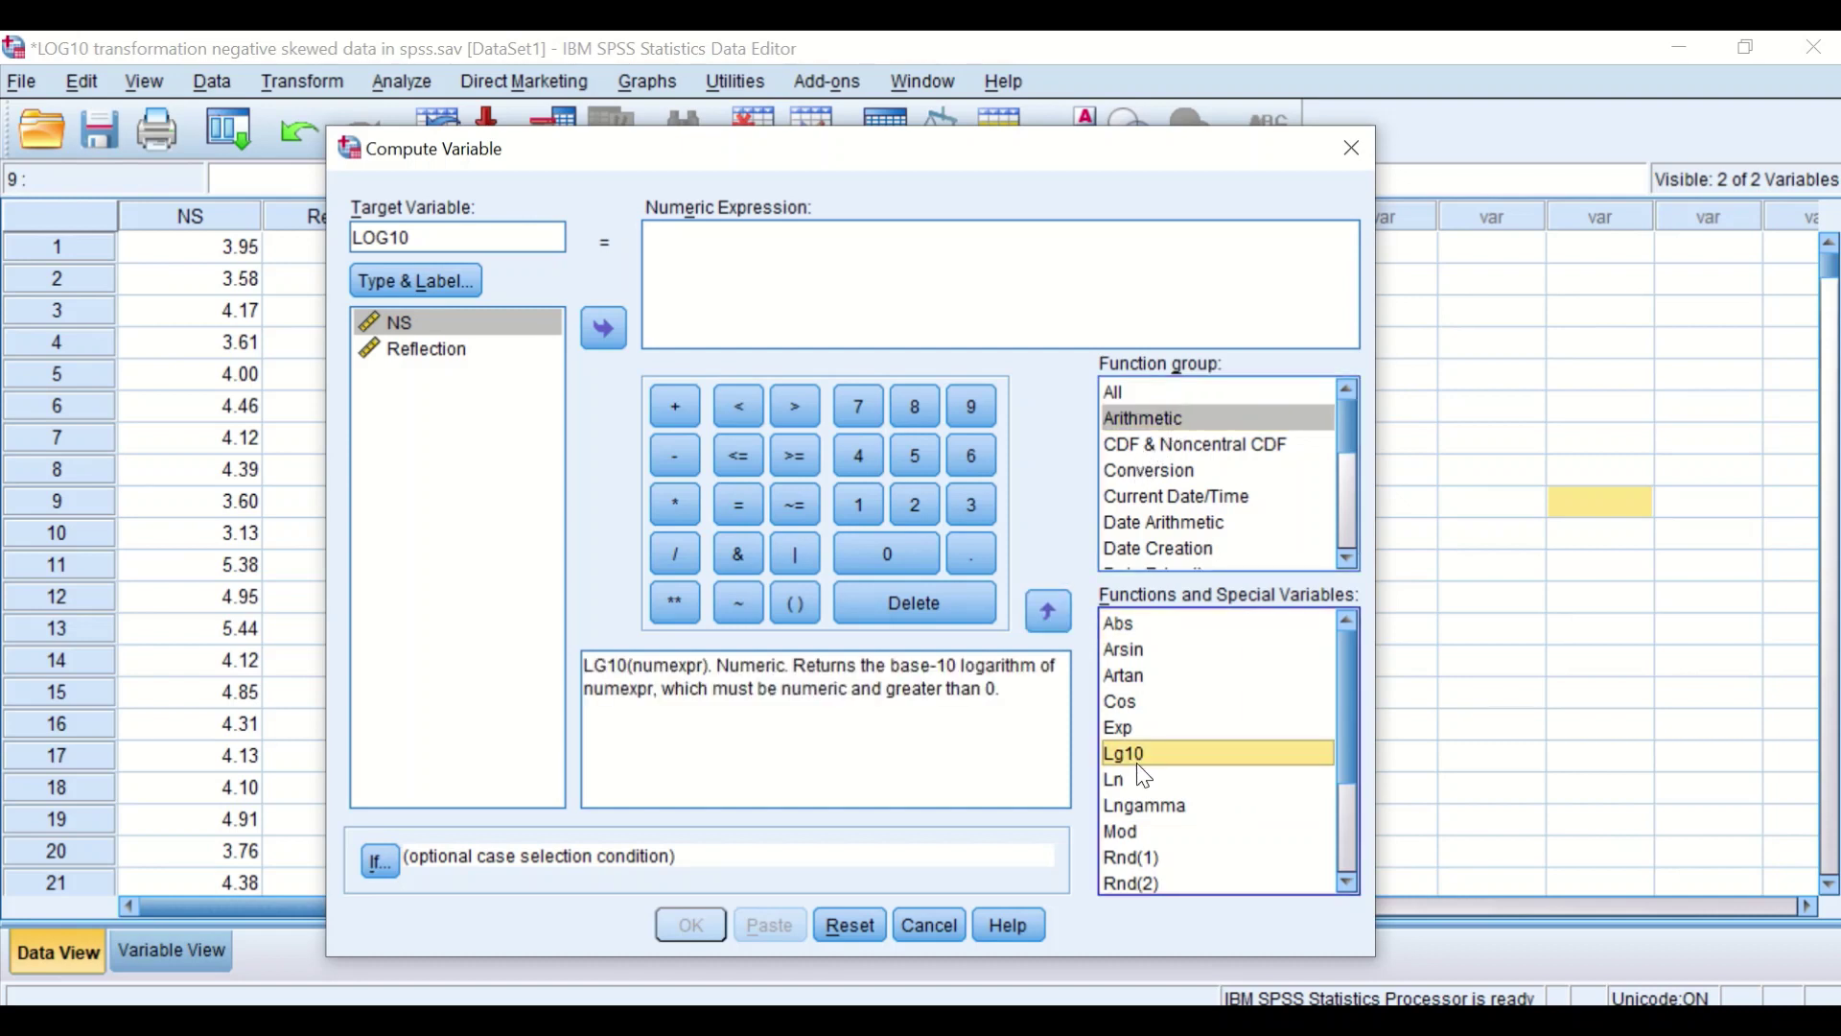
left_click_drag(1139, 752, 671, 271)
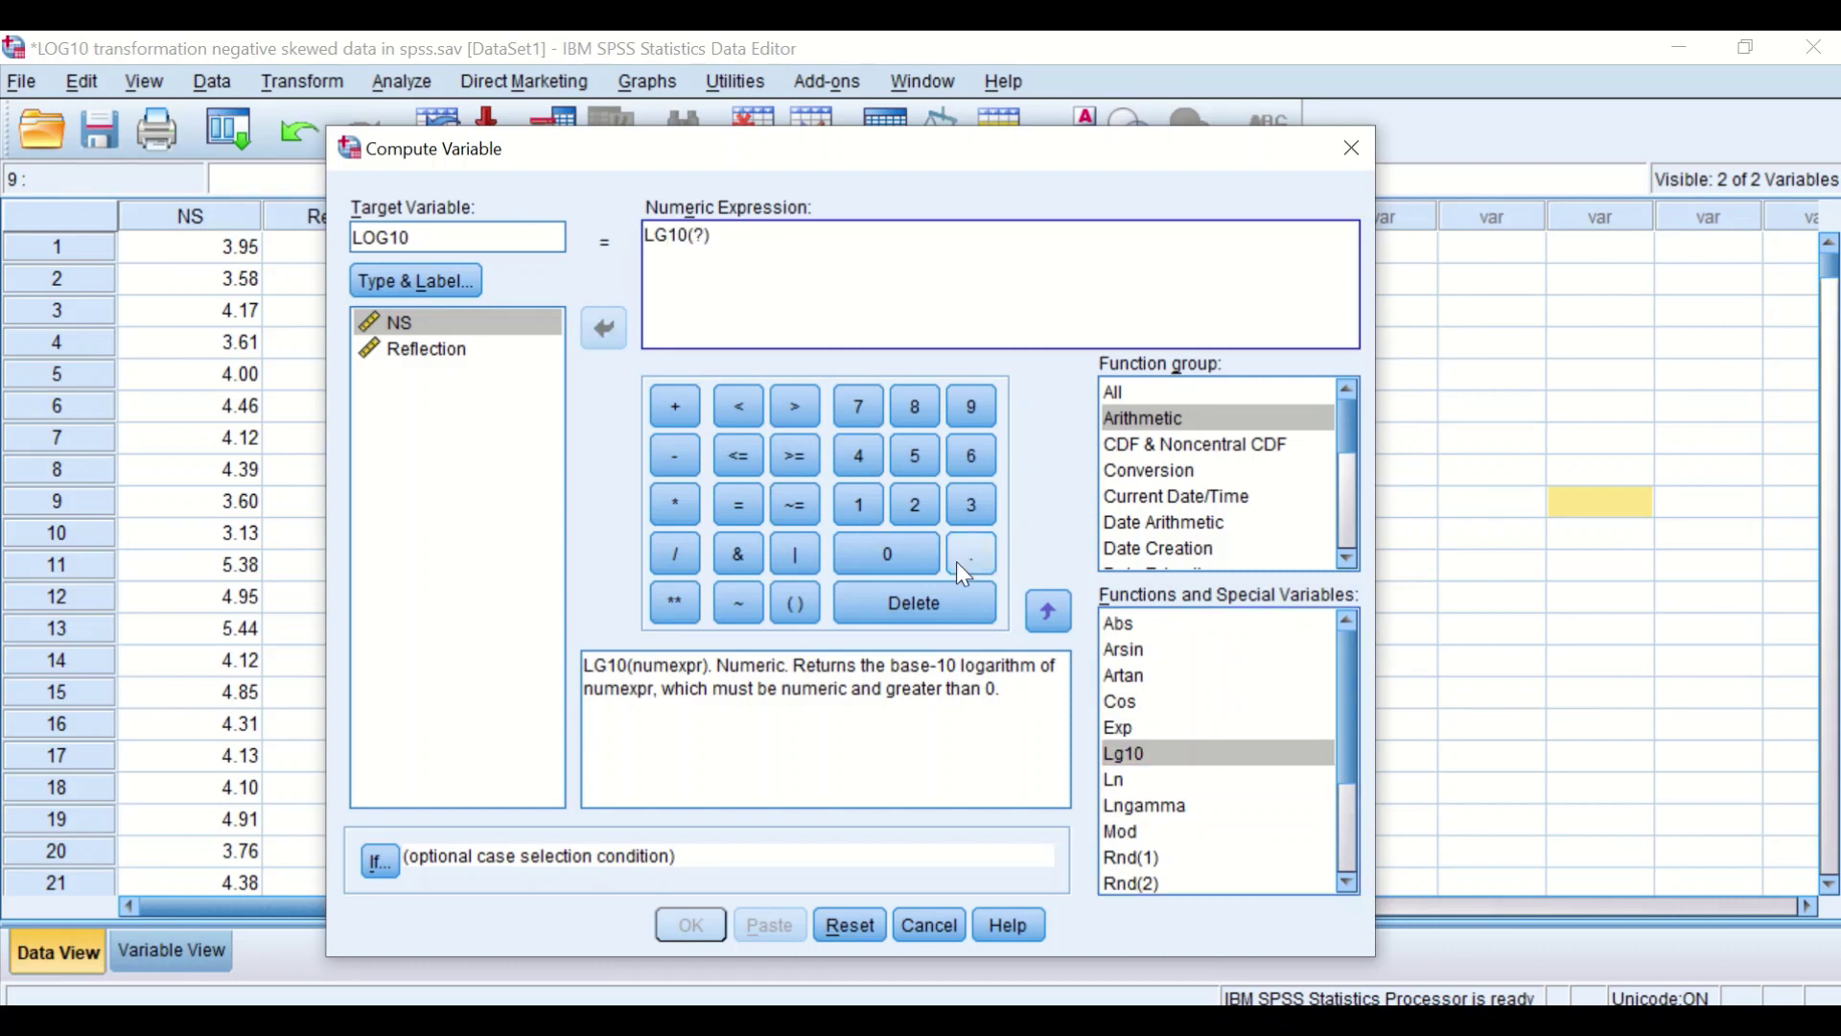
double_click(697, 233)
key("BackSpace")
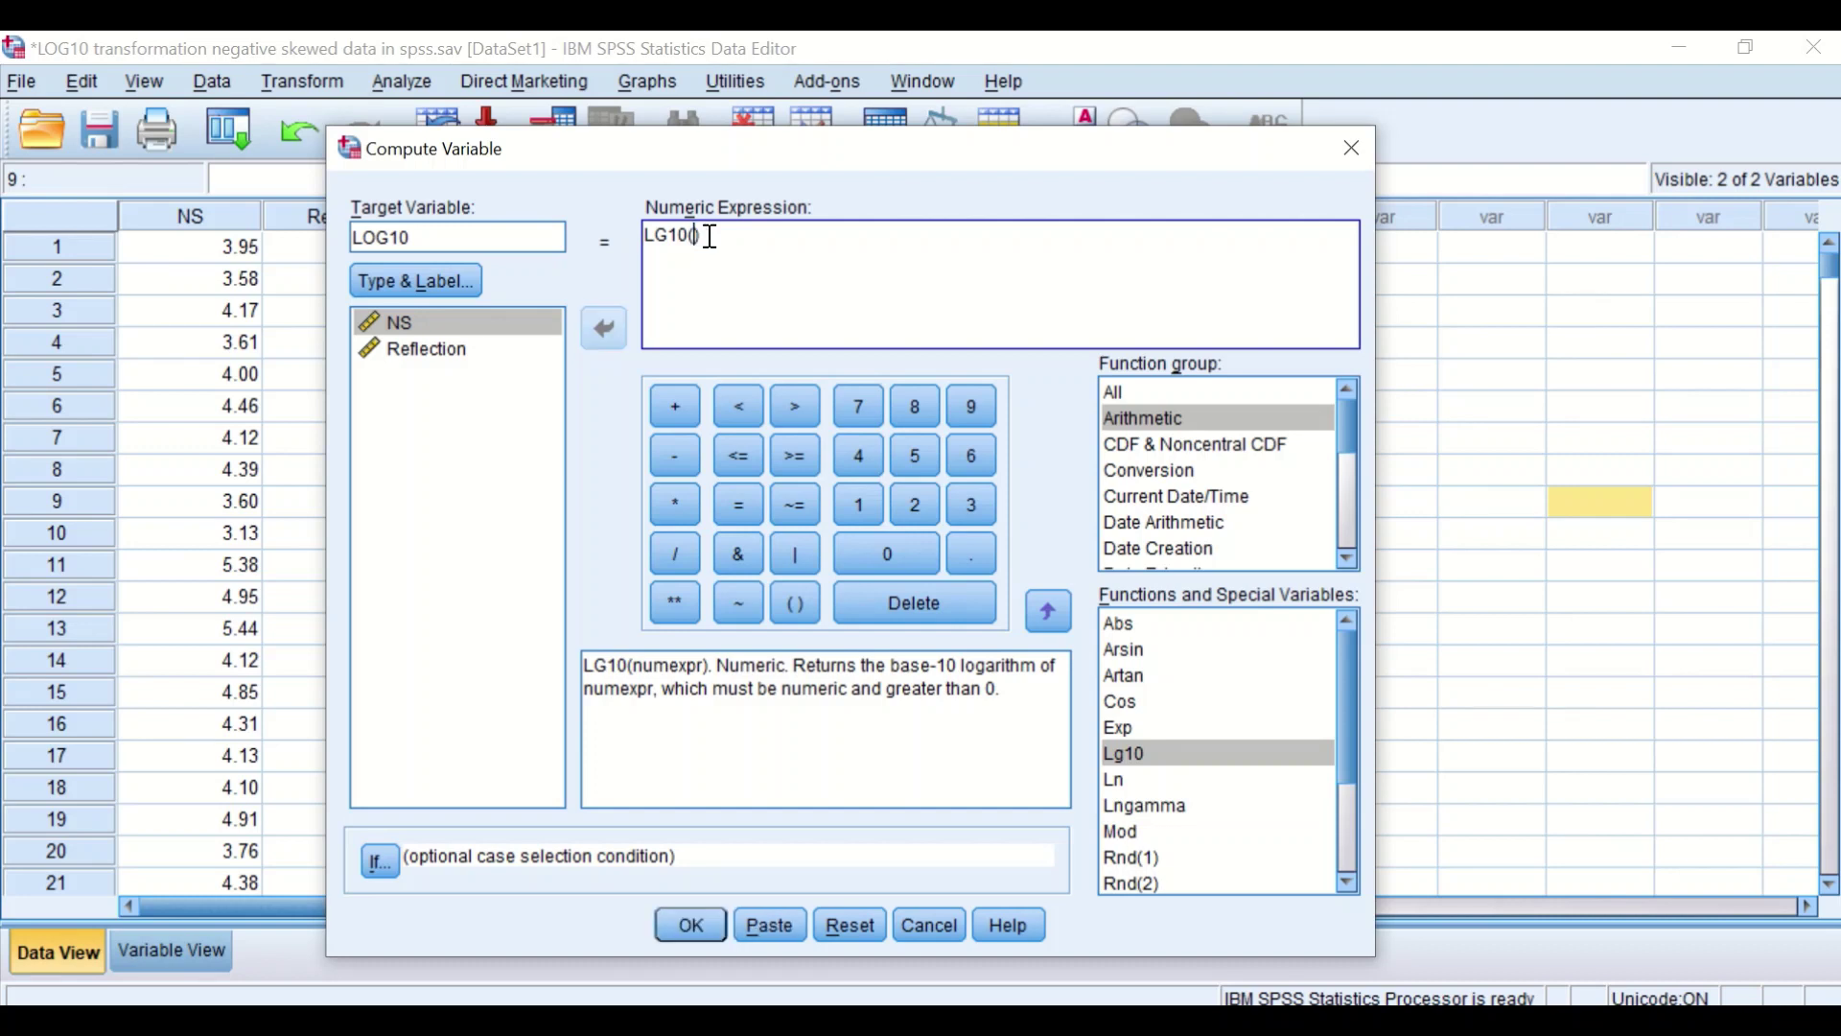
Use Reflection as the argument of LG10, run the computation and return to the data
left_click(447, 347)
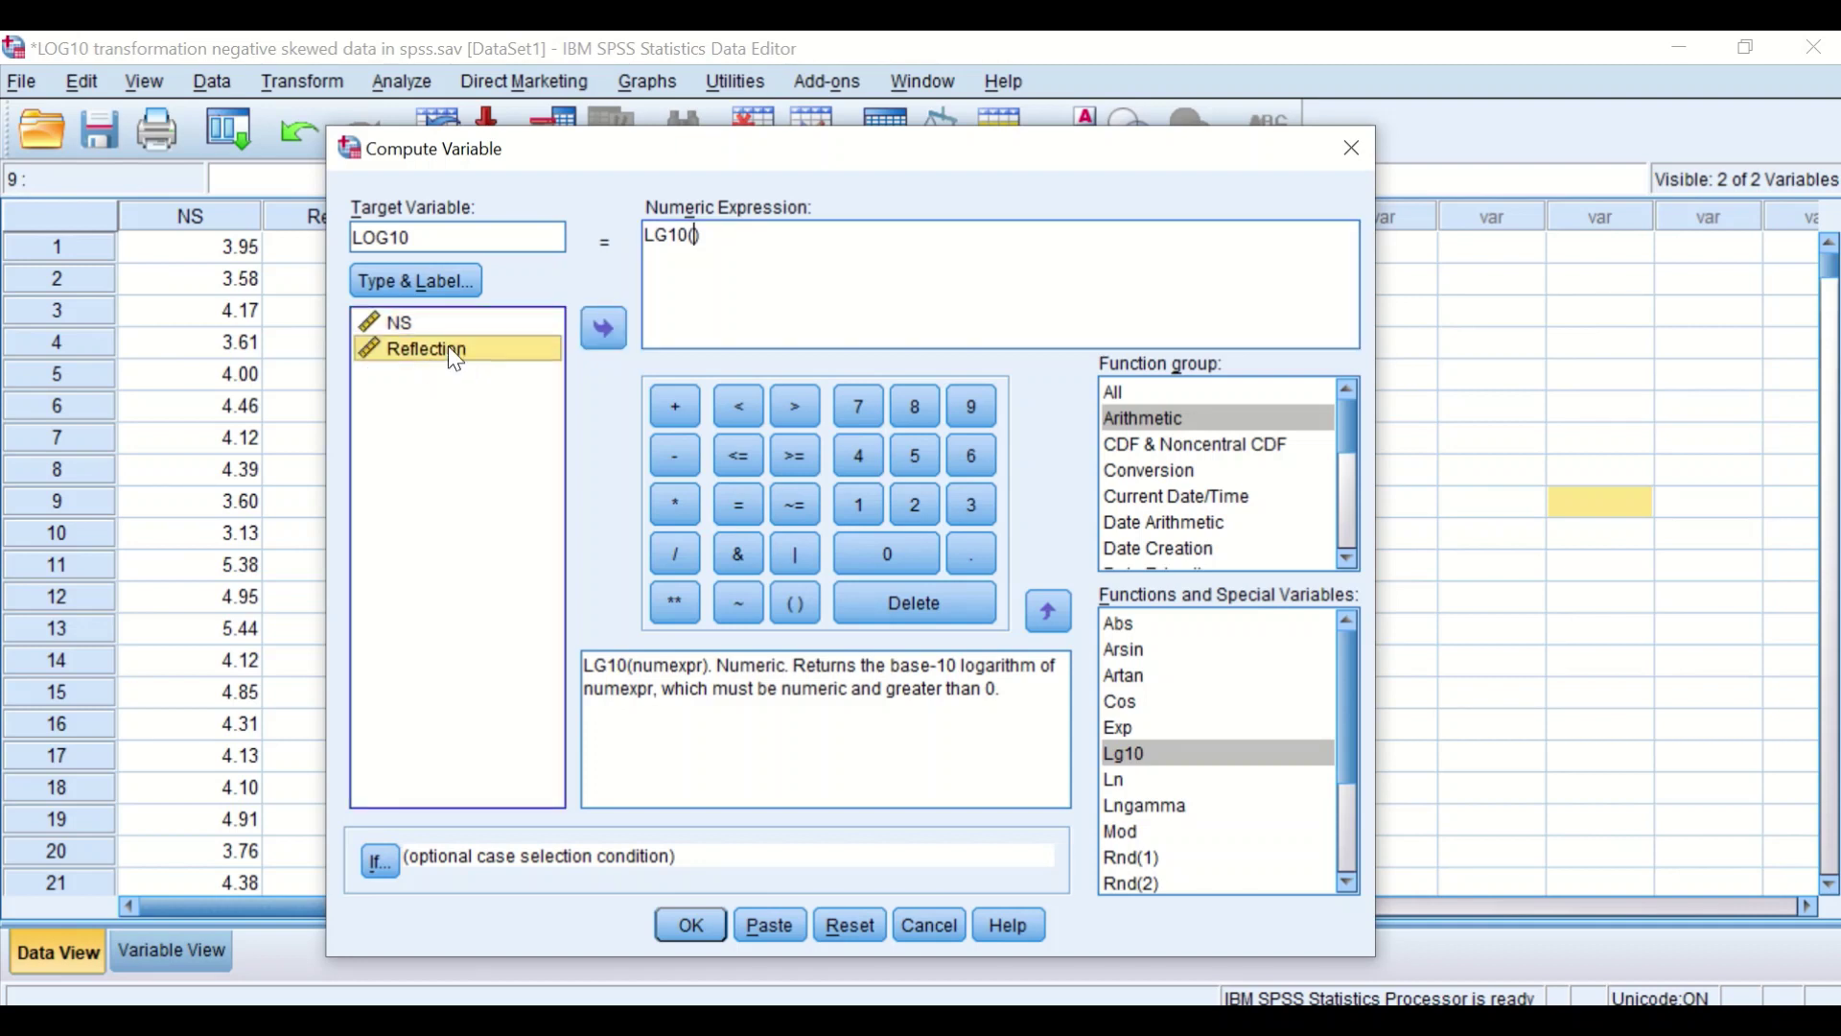
left_click(598, 328)
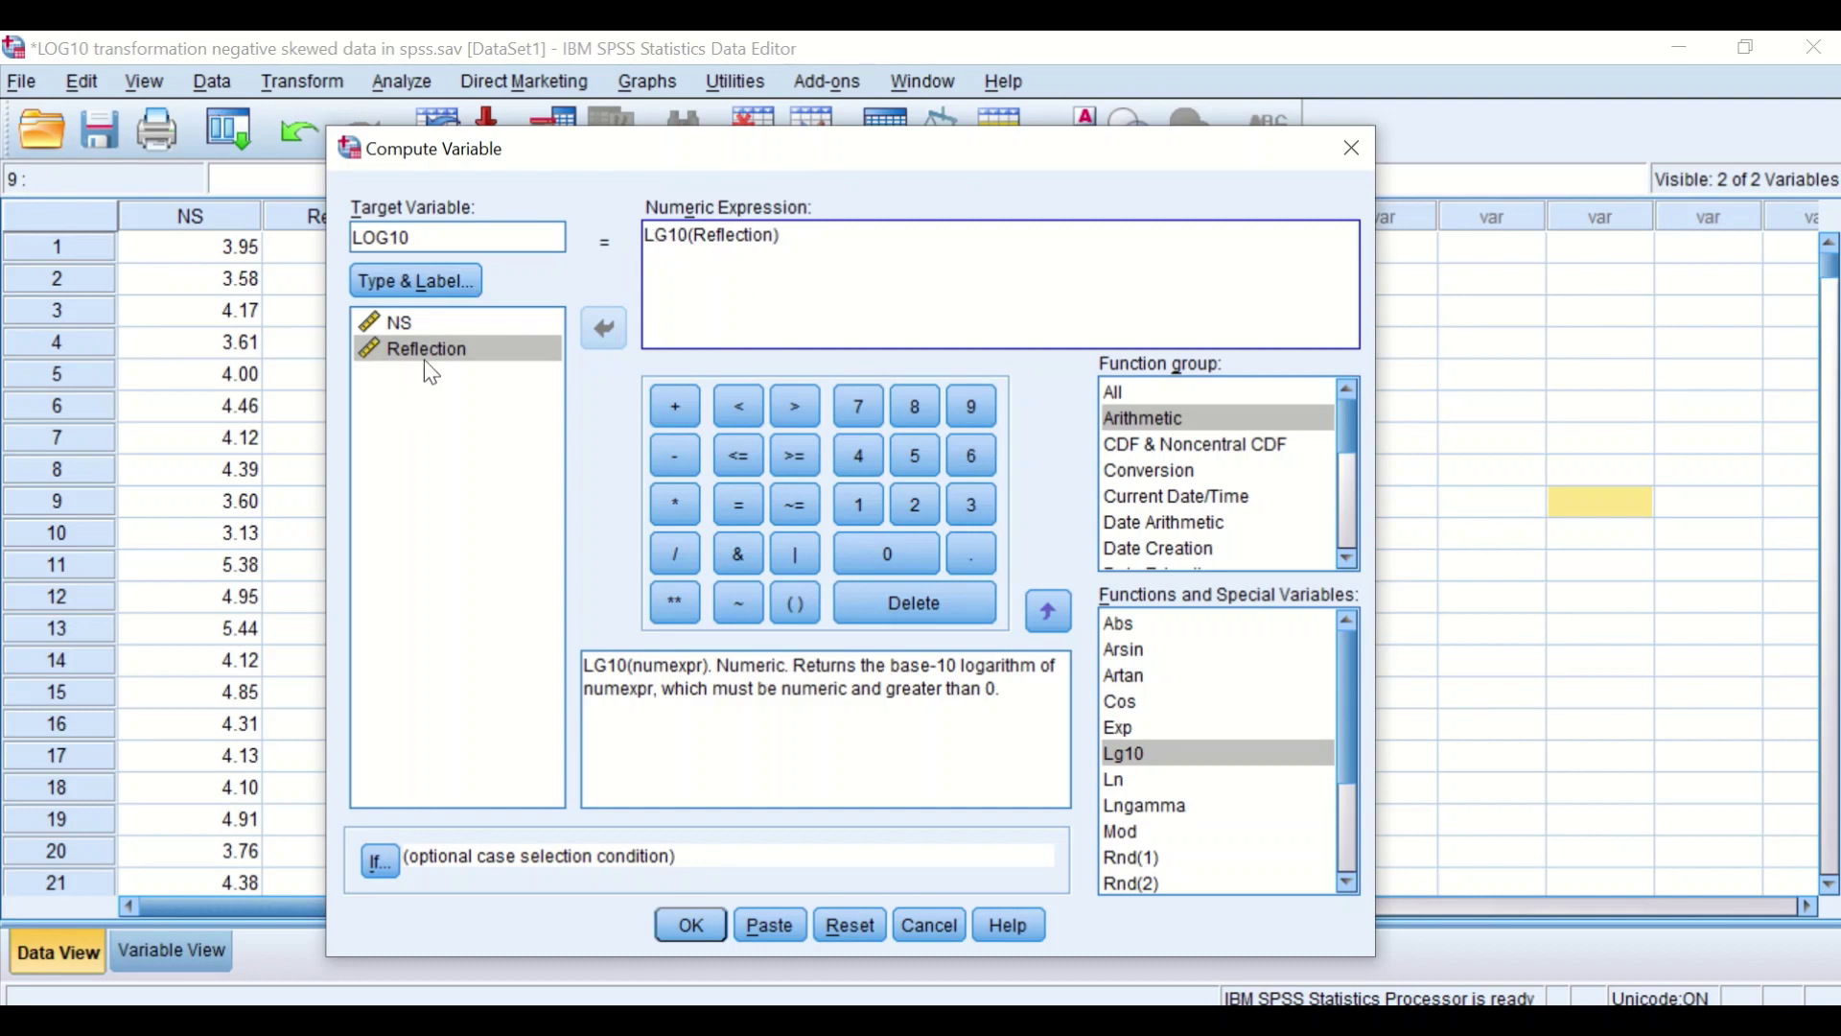
left_click(688, 923)
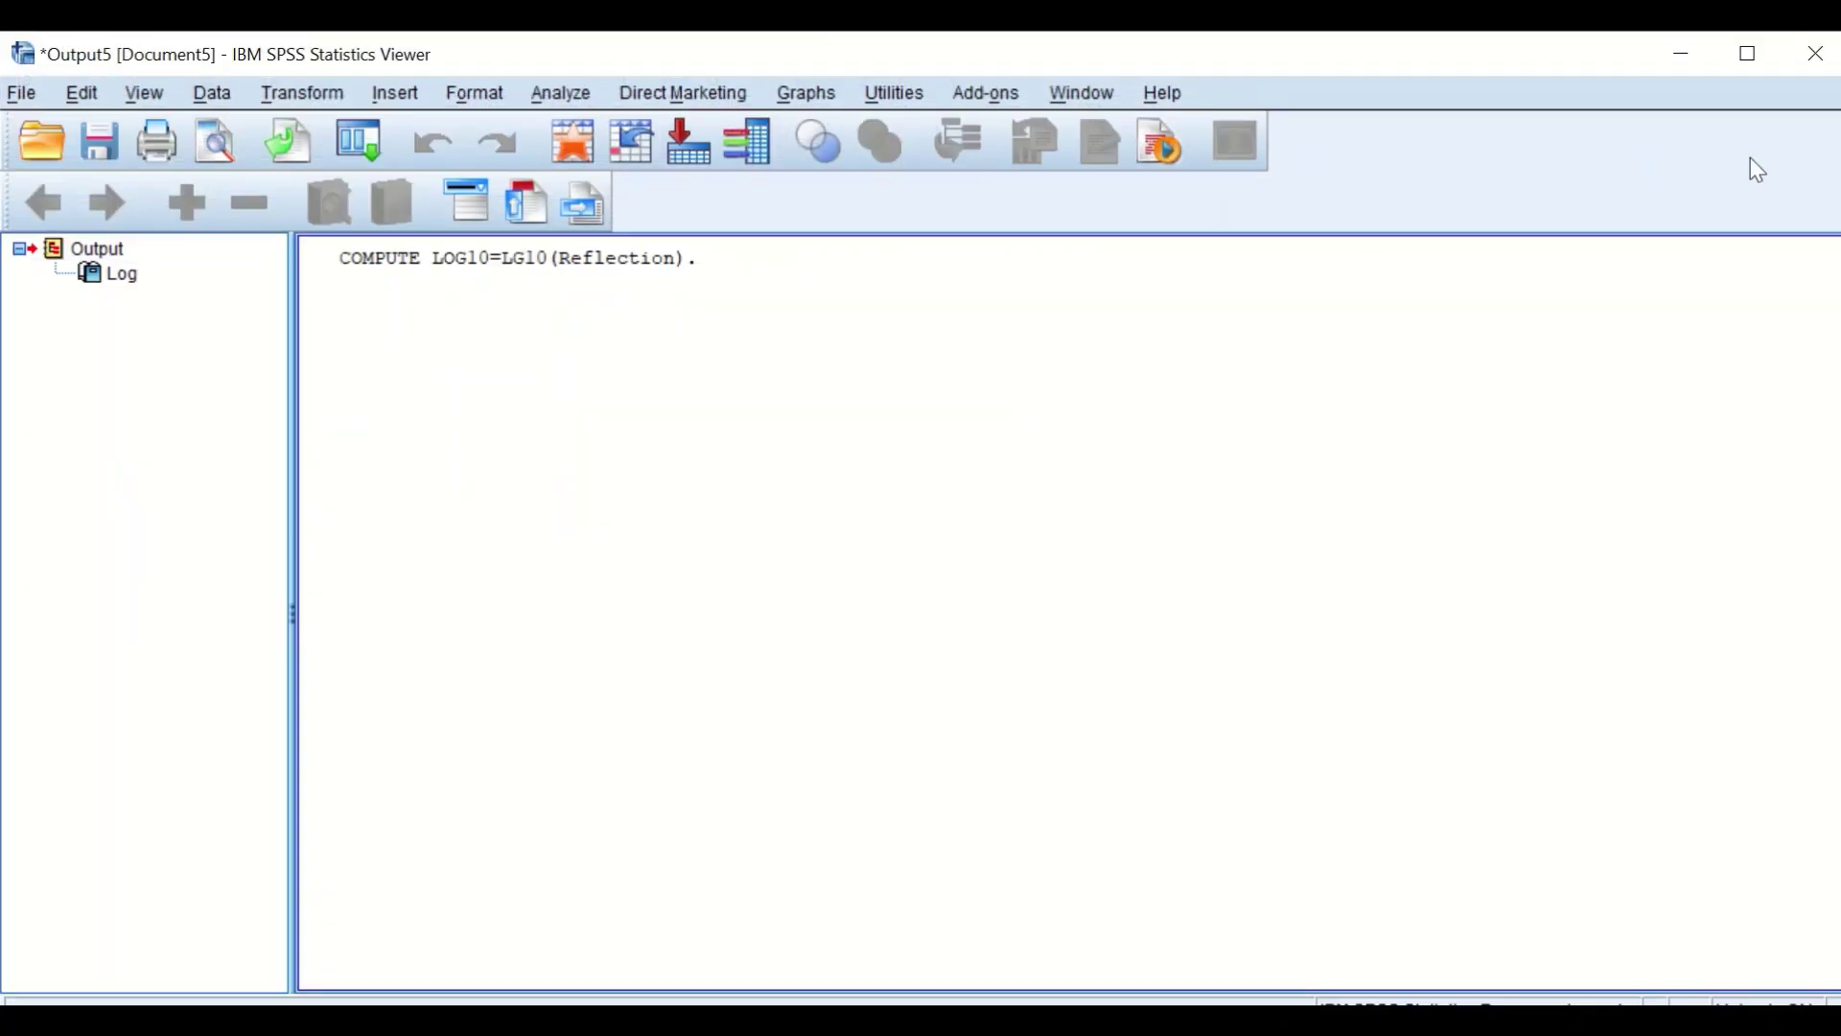
left_click(1684, 54)
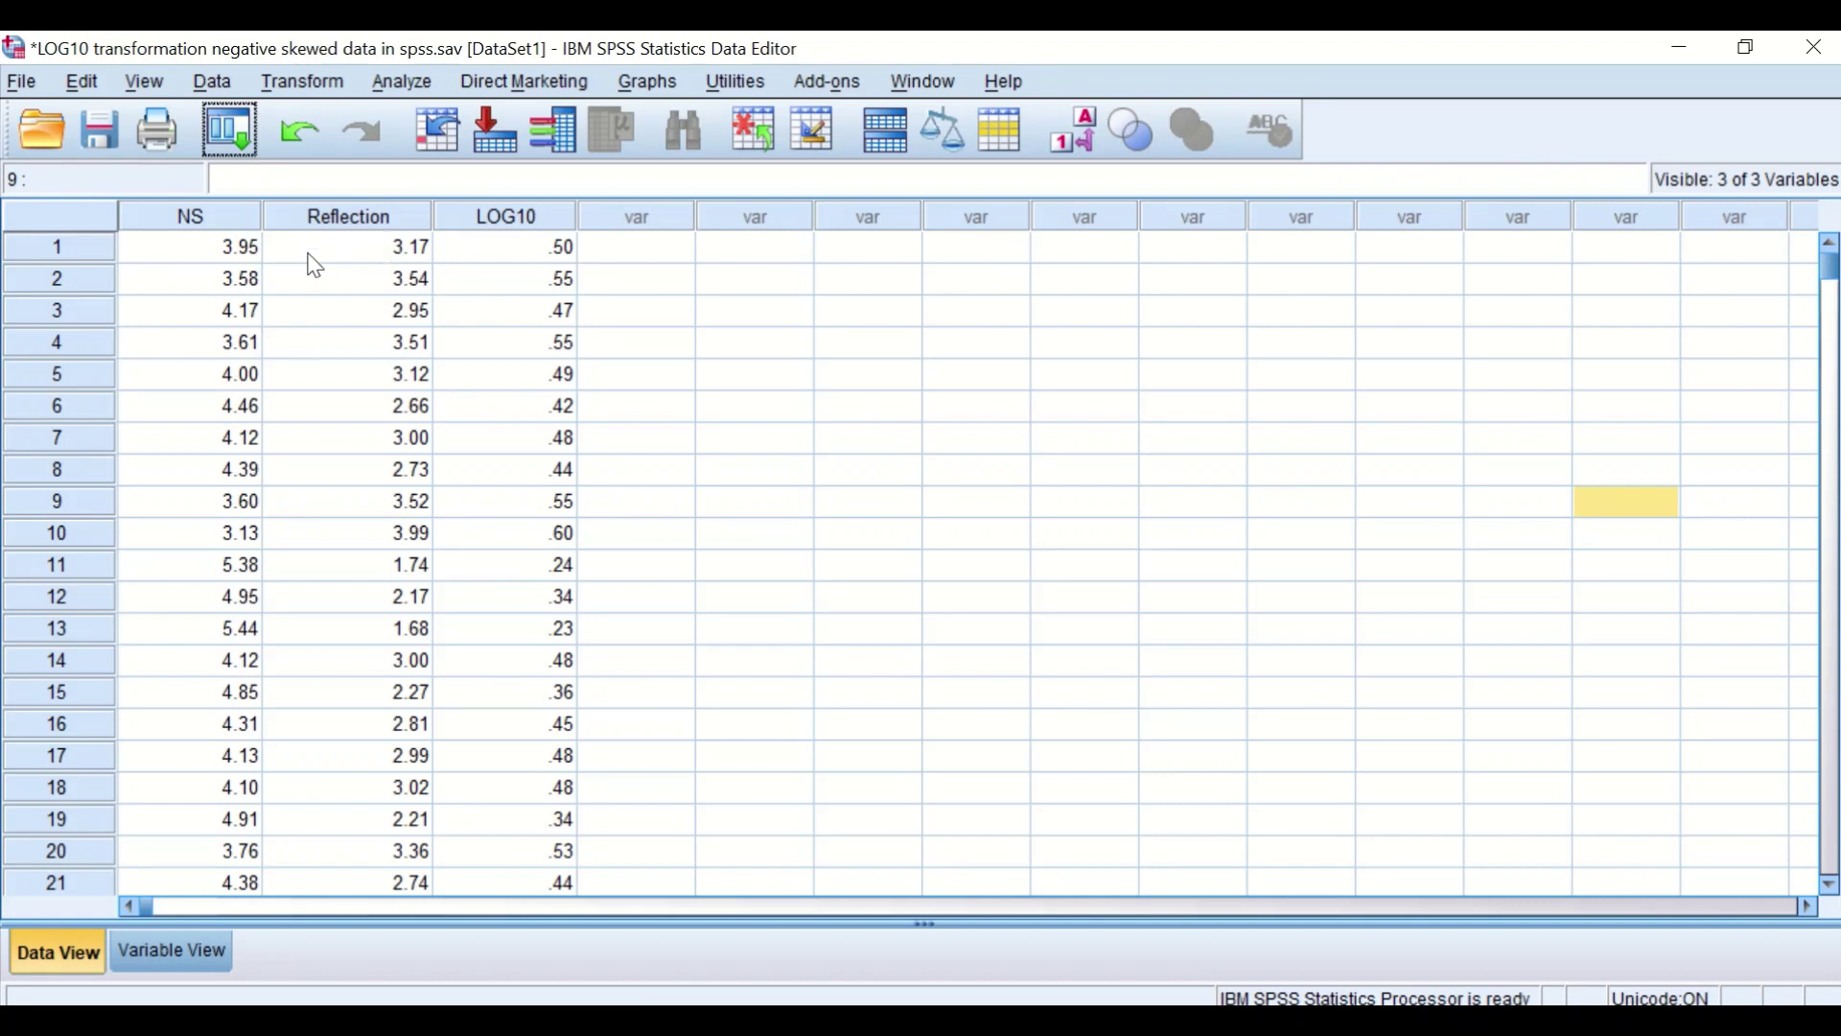
Add LOG10 to the dependent variables with NS and Reflection and run the Explore analysis
left_click(411, 85)
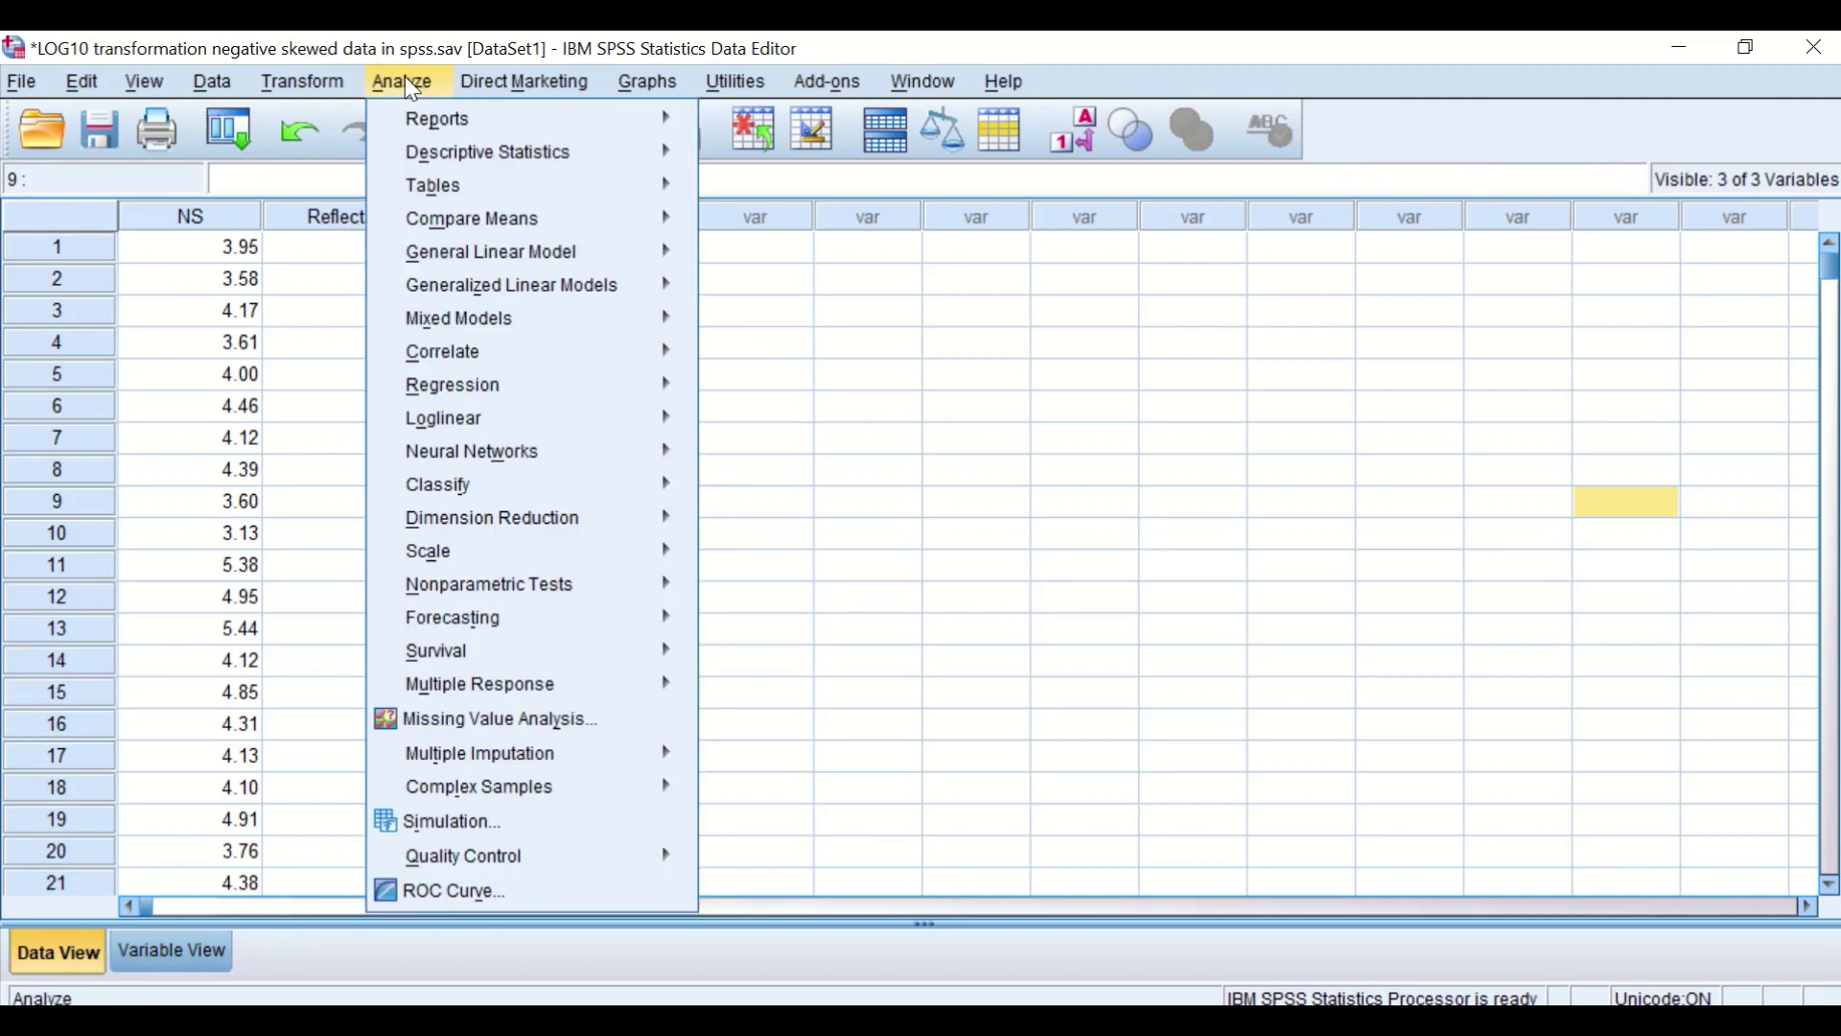
mouse_move(425, 159)
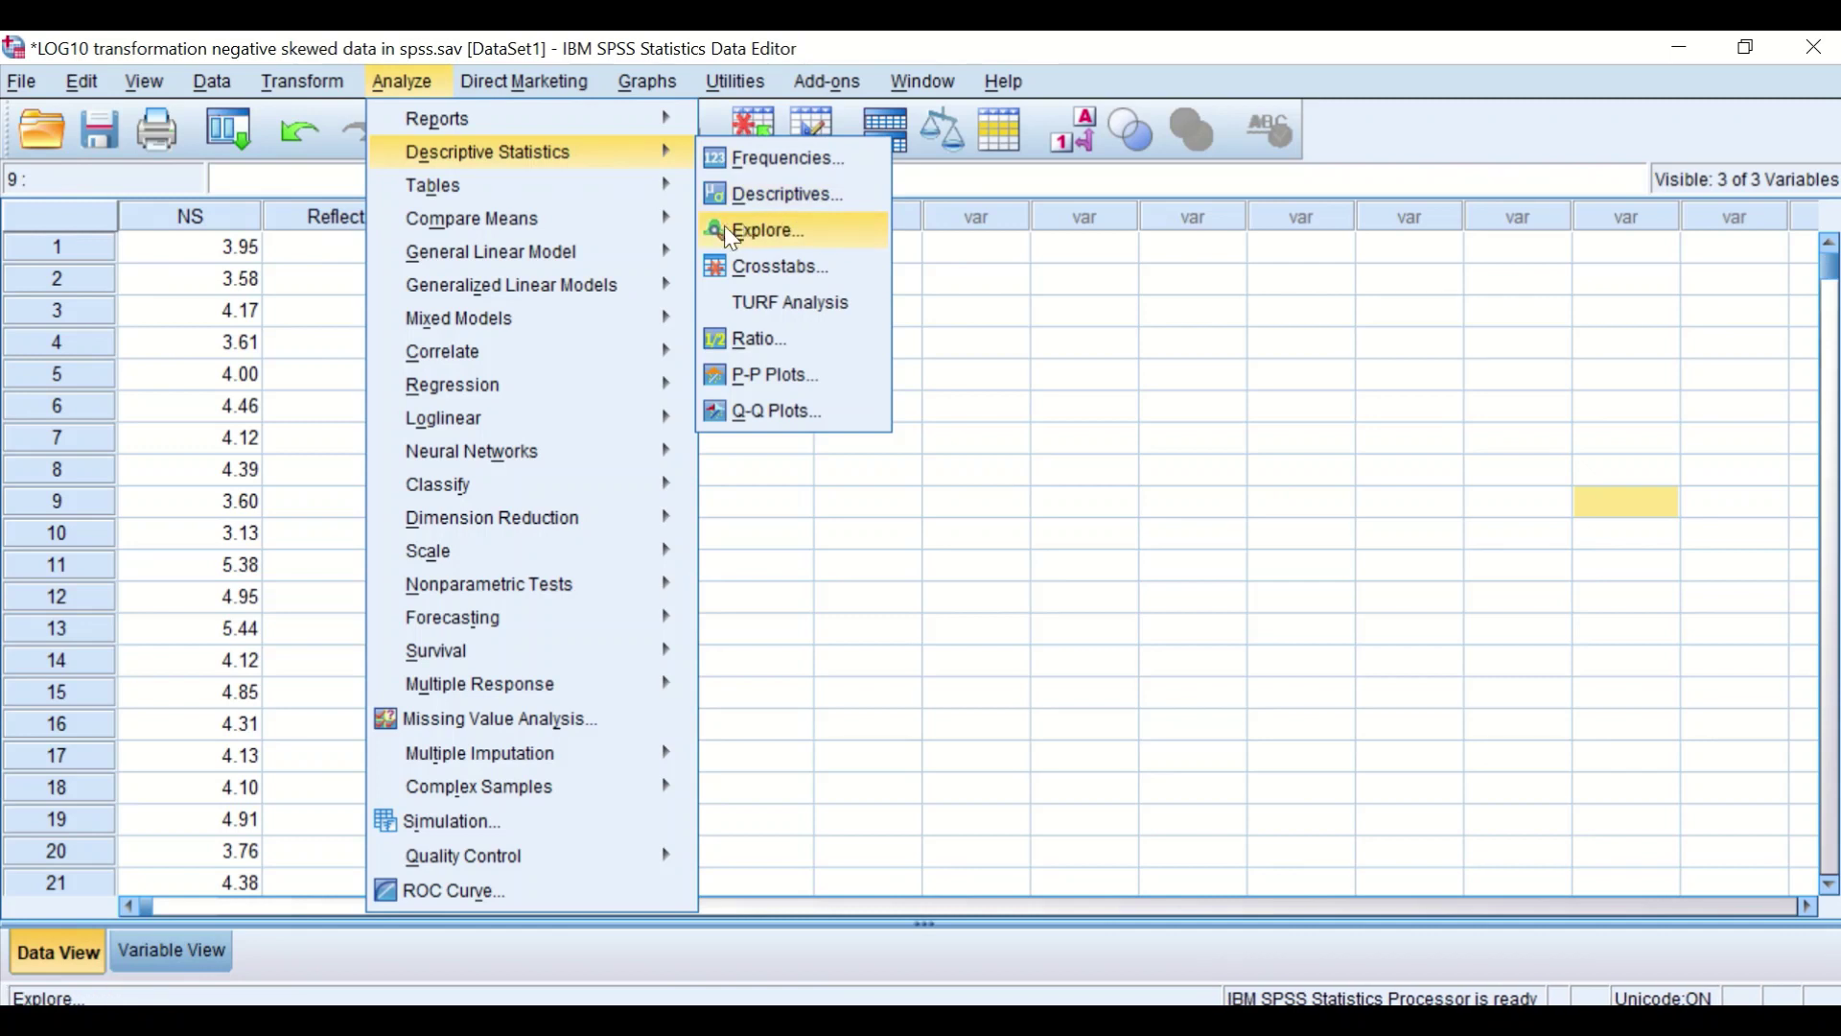
left_click(758, 230)
left_click_drag(428, 323, 669, 382)
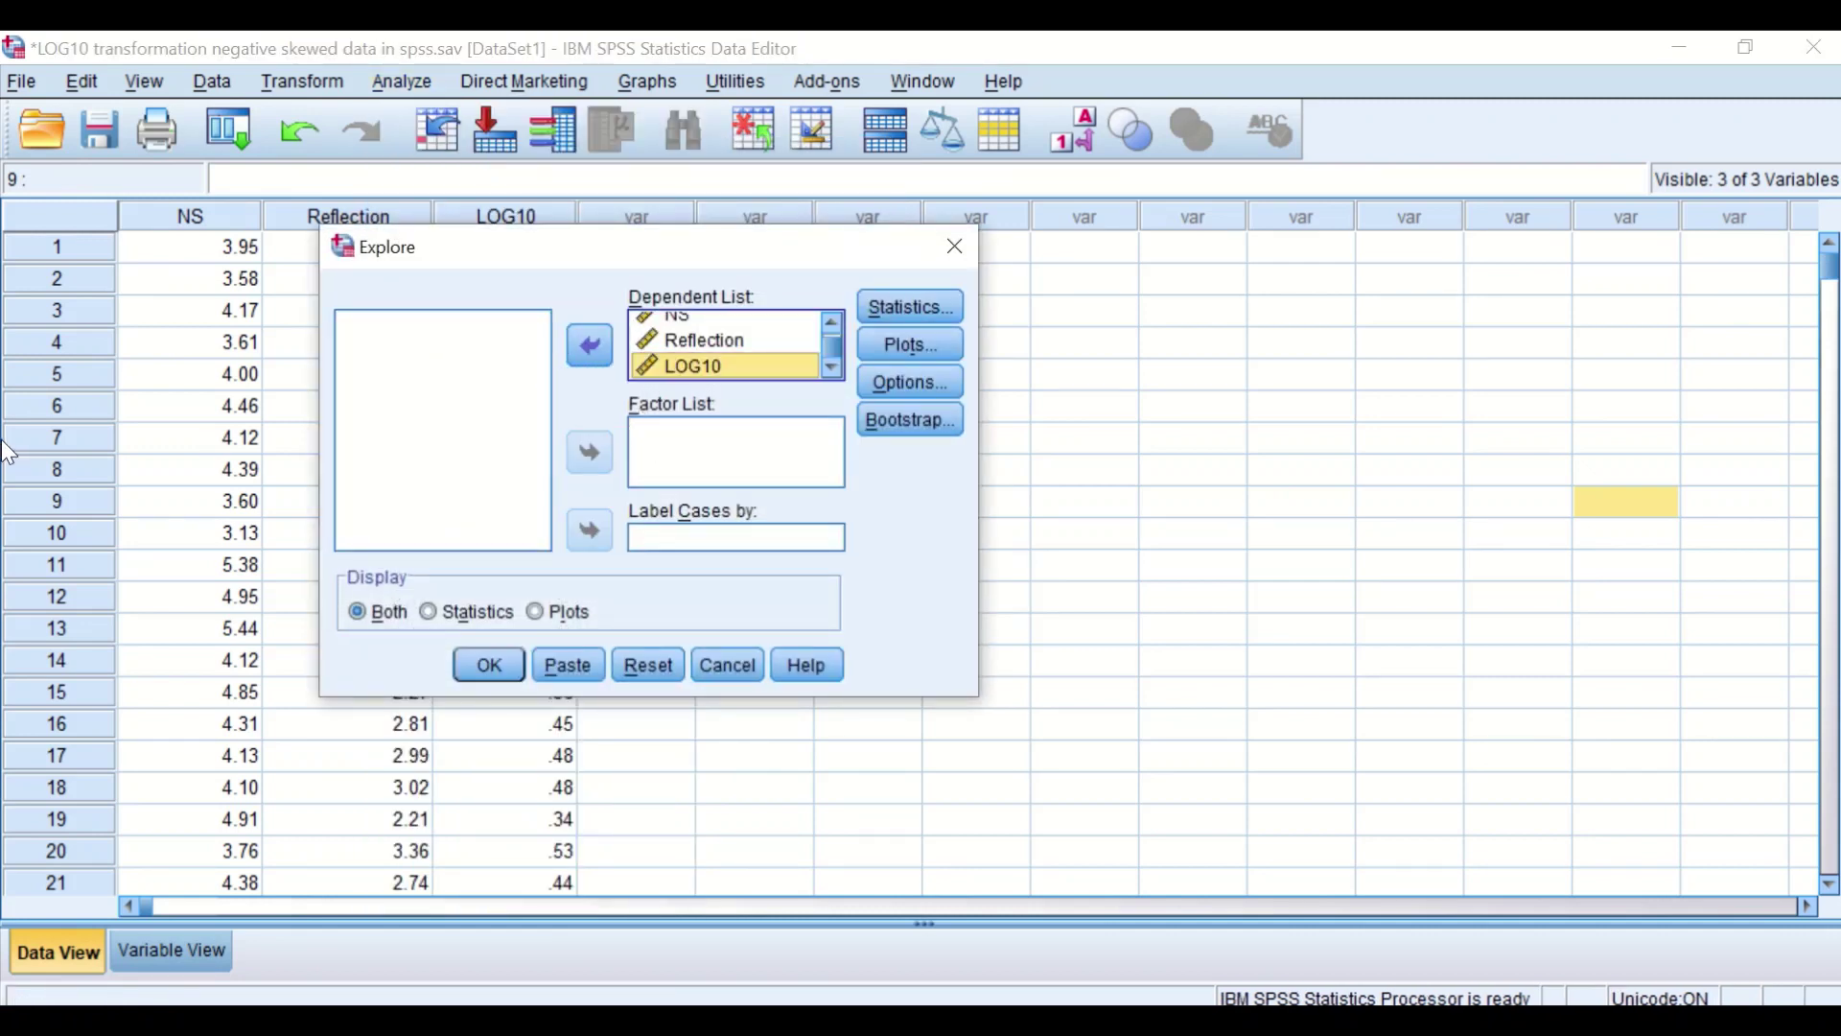
left_click(489, 664)
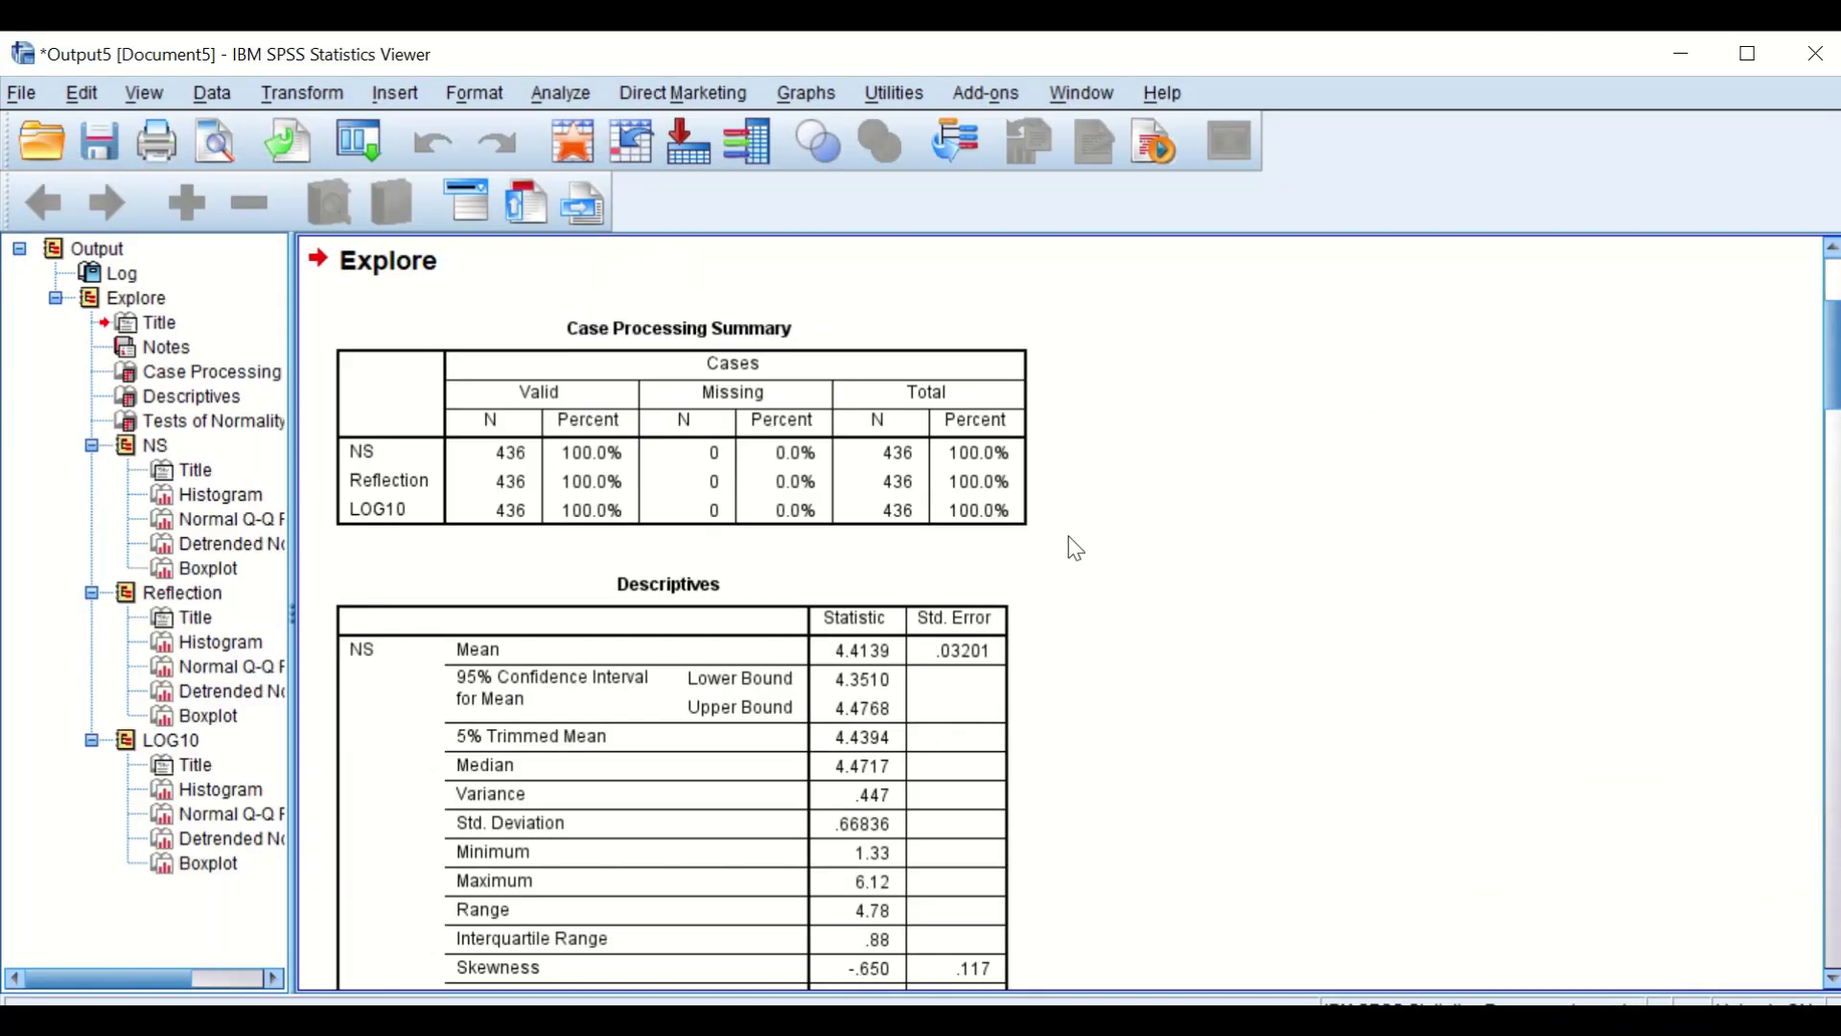
Compare the skewness and kurtosis of NS, Reflection and LOG10 in the Descriptives table, and examine the Tests of Normality
scroll(1071, 545, "down", 1)
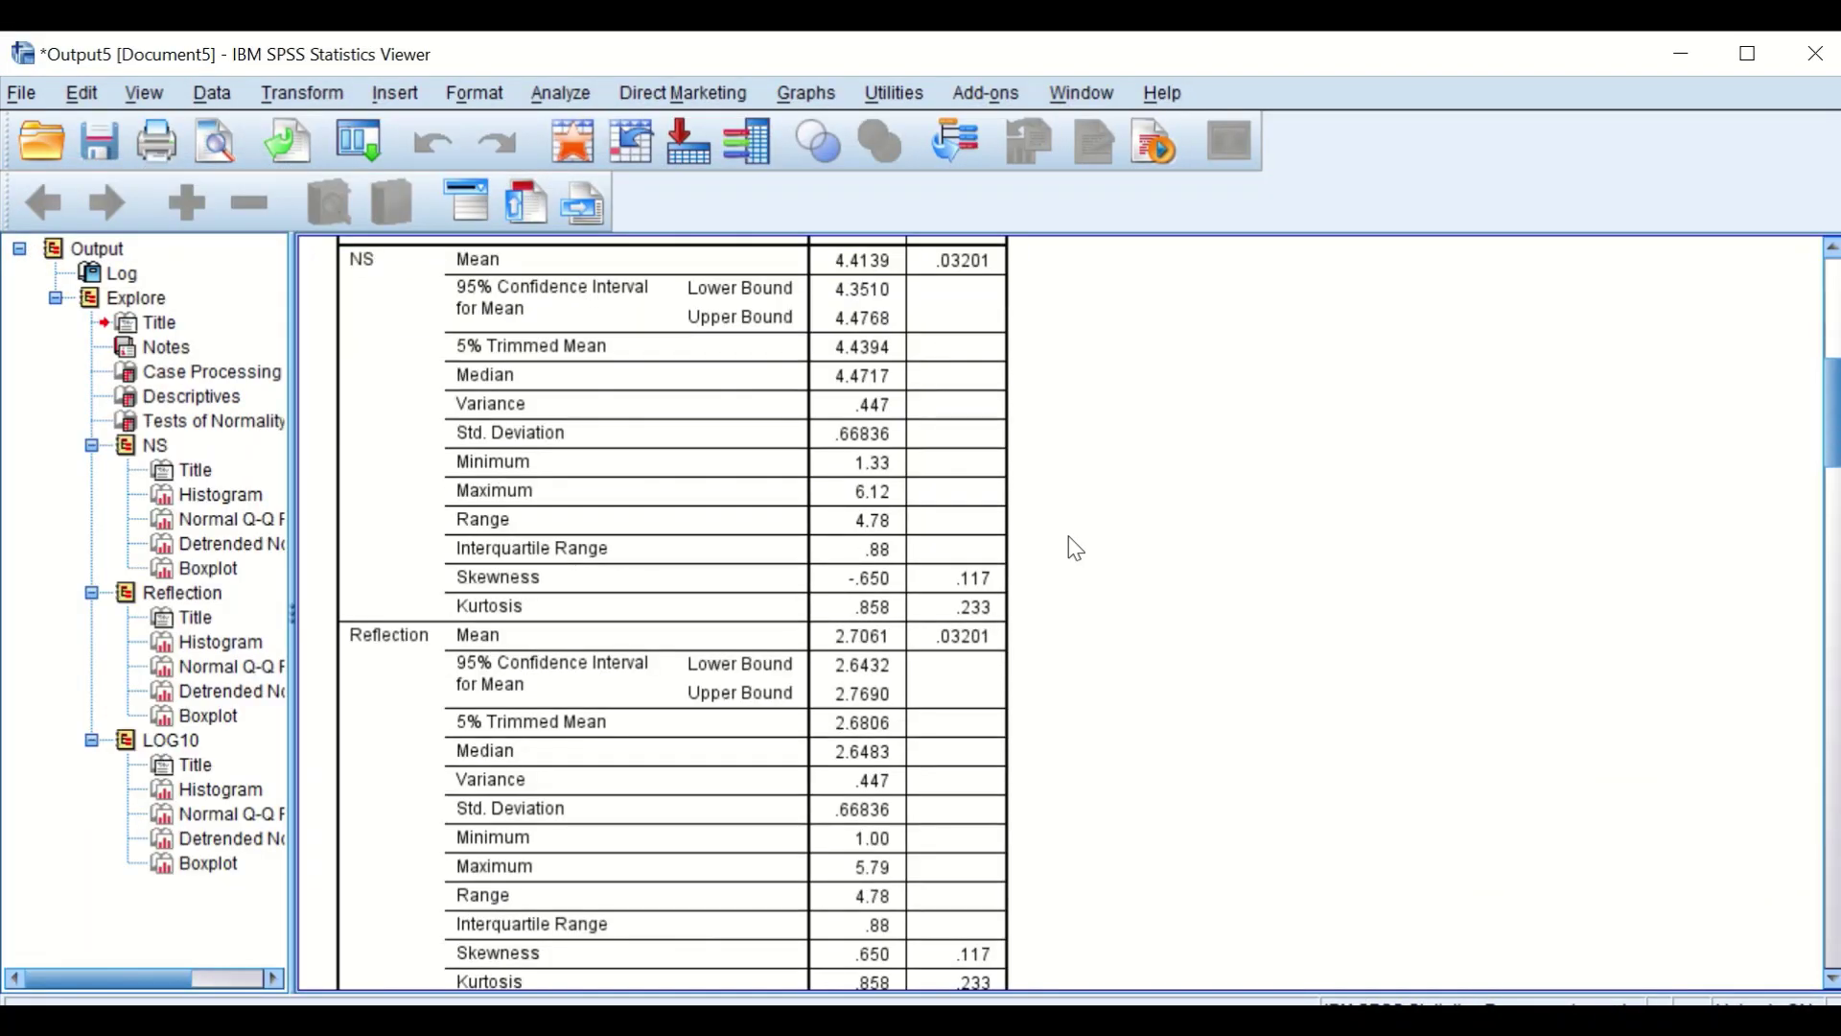
scroll(1068, 543, "up", 1)
scroll(475, 443, "down", 2)
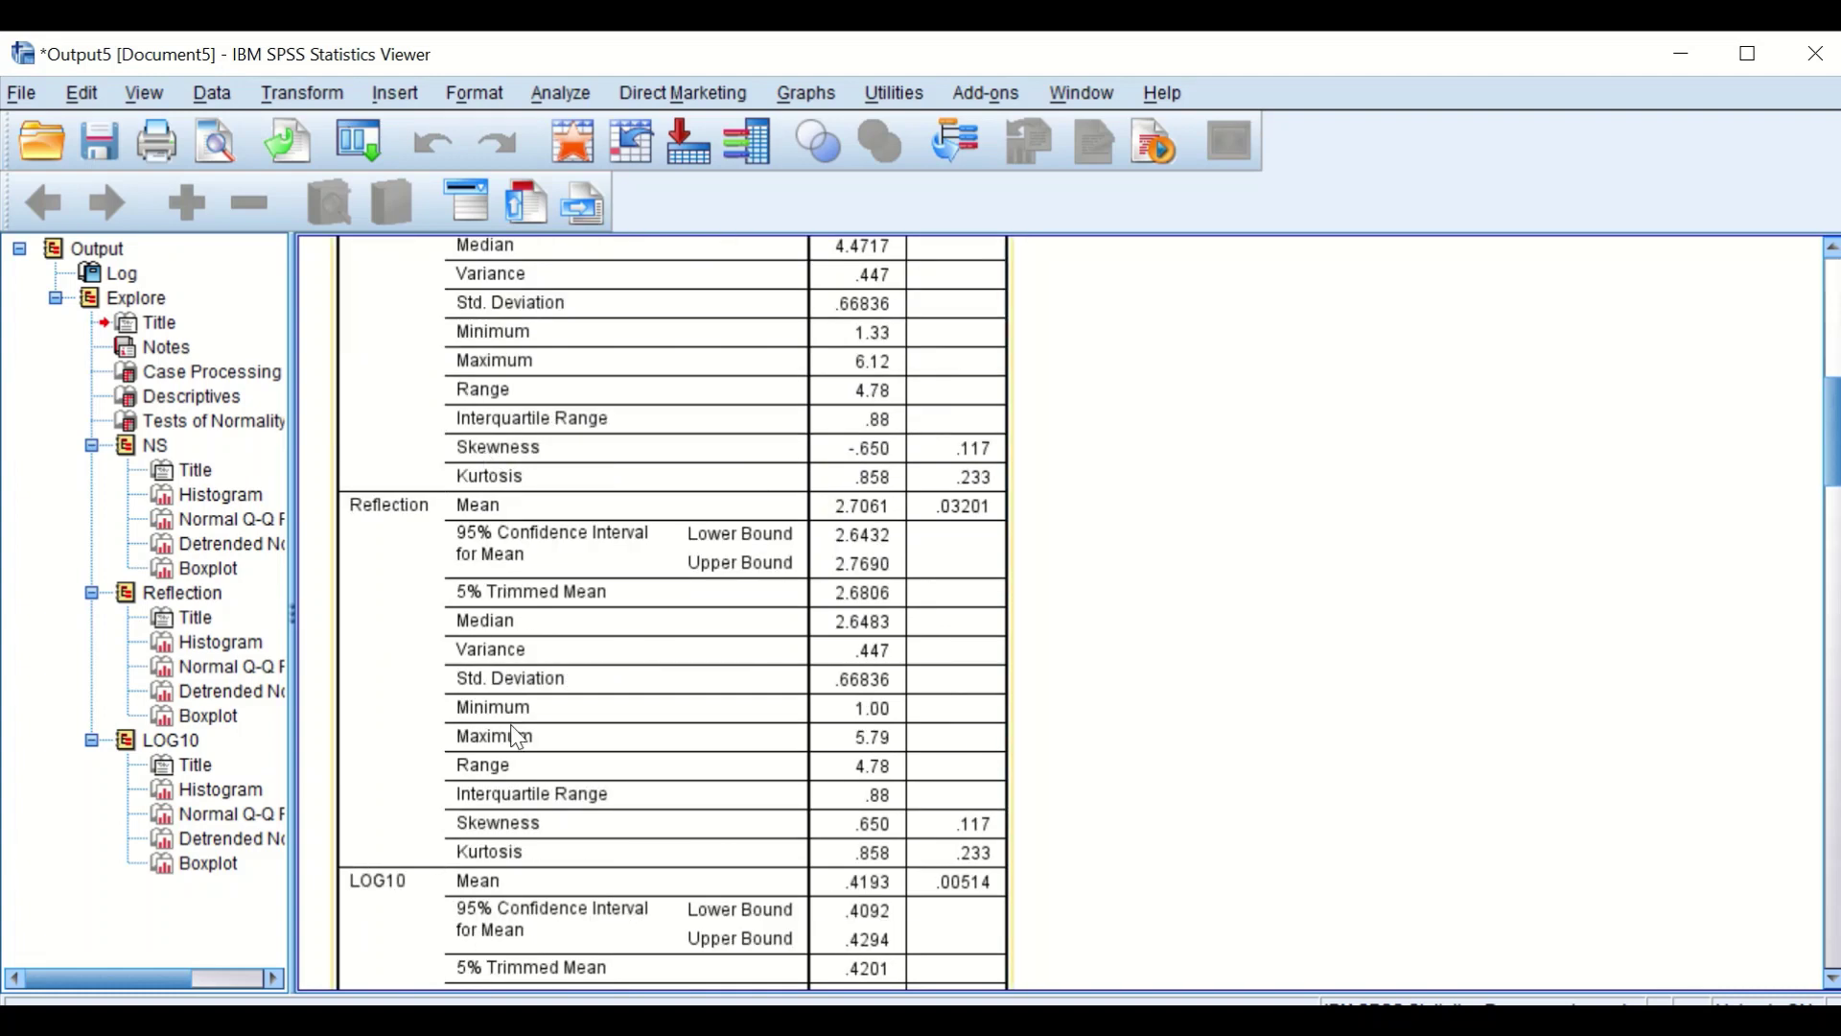
scroll(510, 723, "down", 2)
scroll(568, 785, "up", 3)
scroll(575, 757, "up", 2)
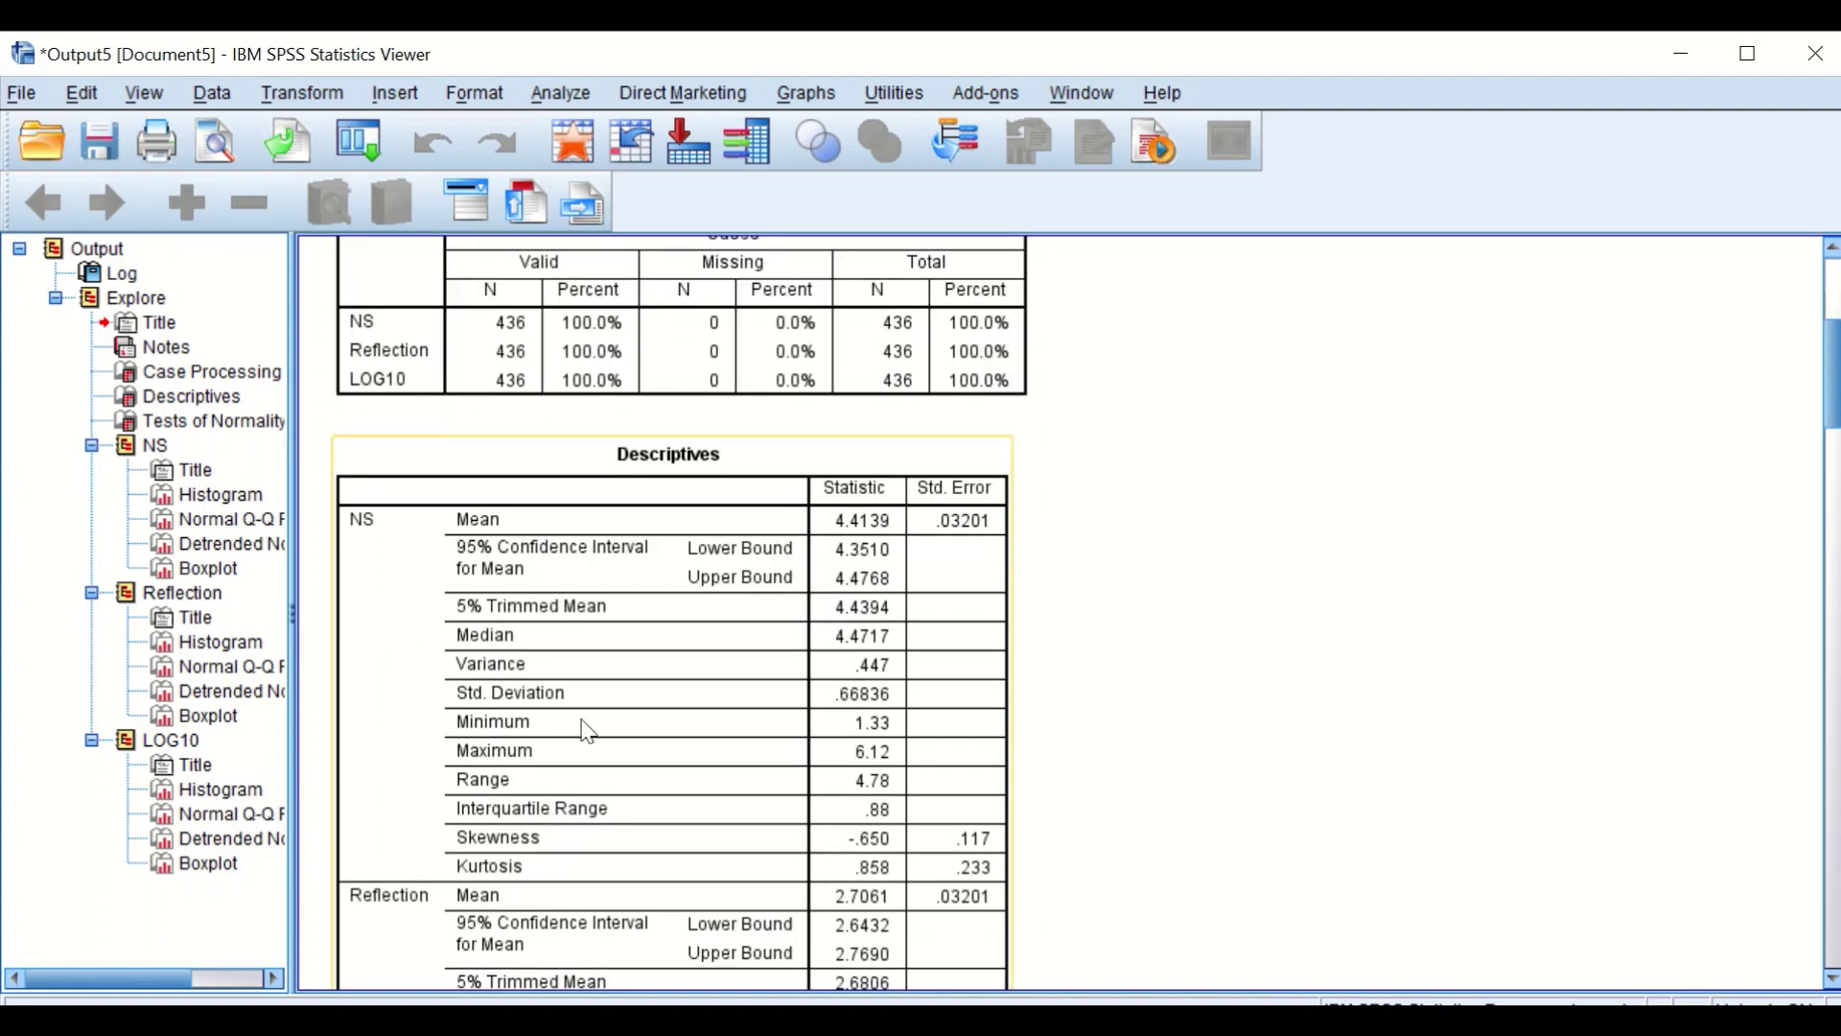
scroll(480, 451, "down", 2)
scroll(441, 428, "up", 2)
scroll(448, 537, "down", 3)
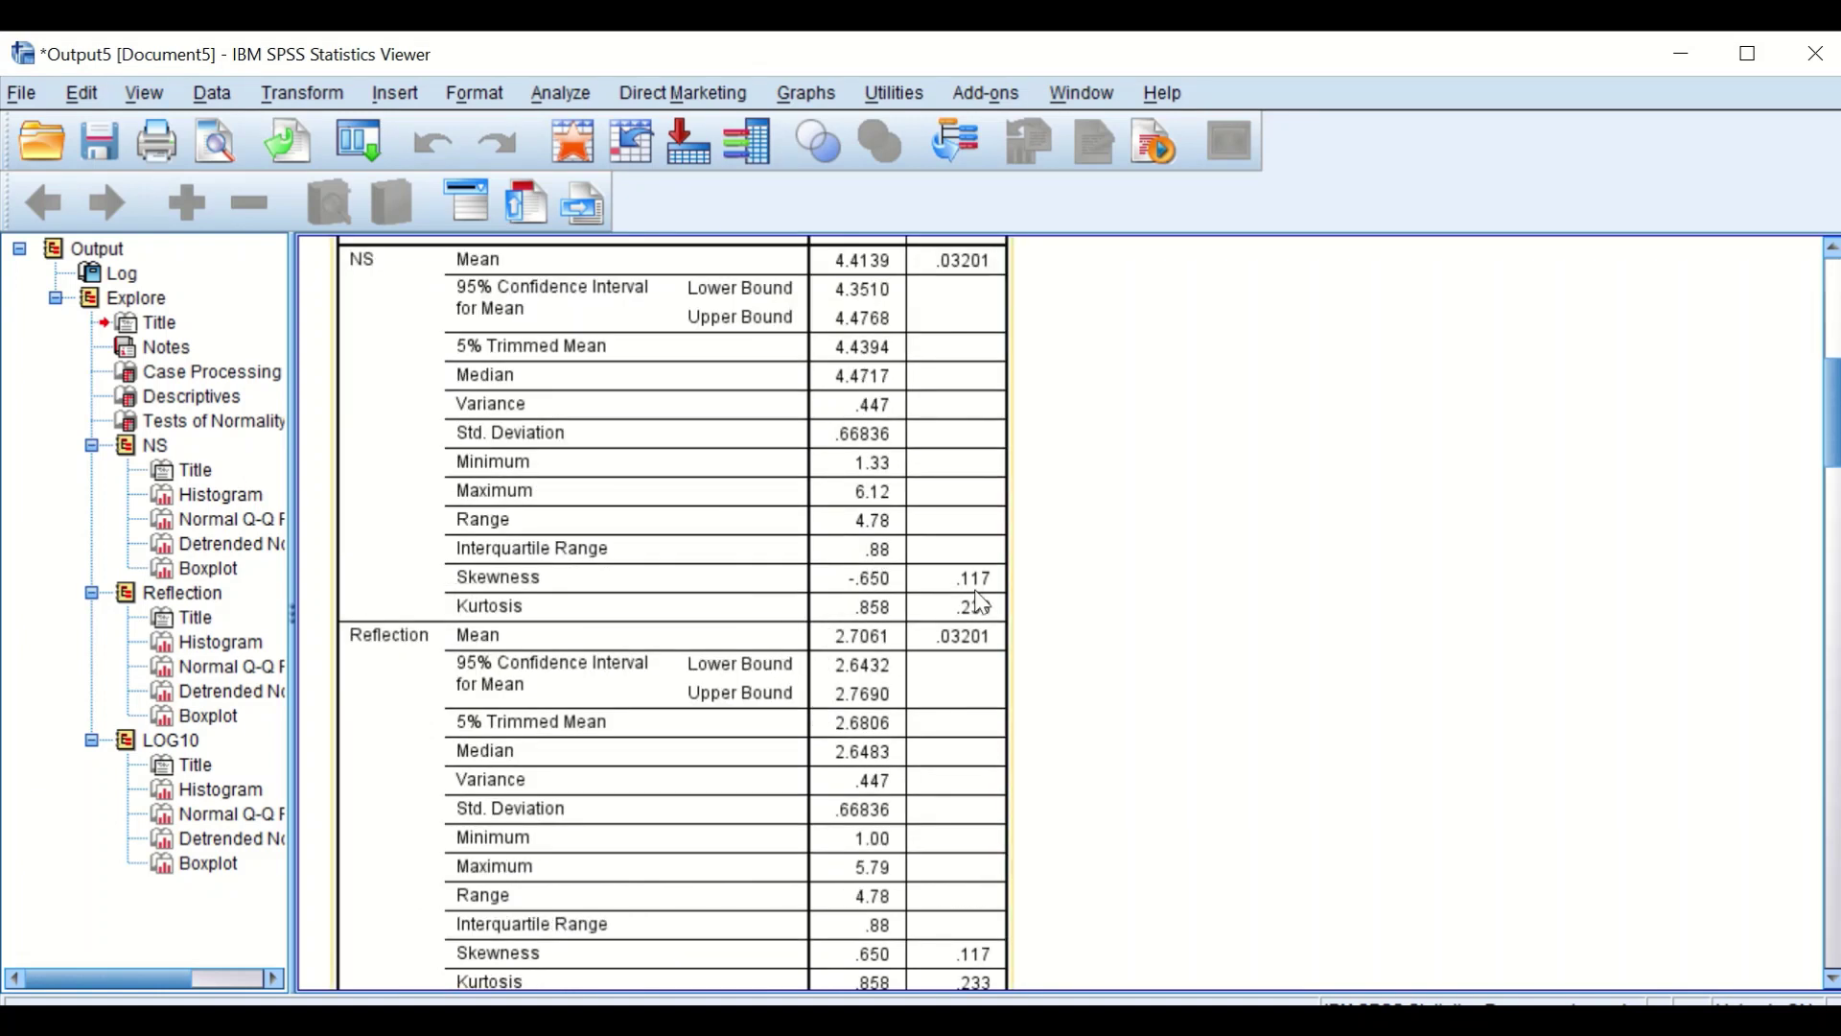
scroll(901, 590, "down", 4)
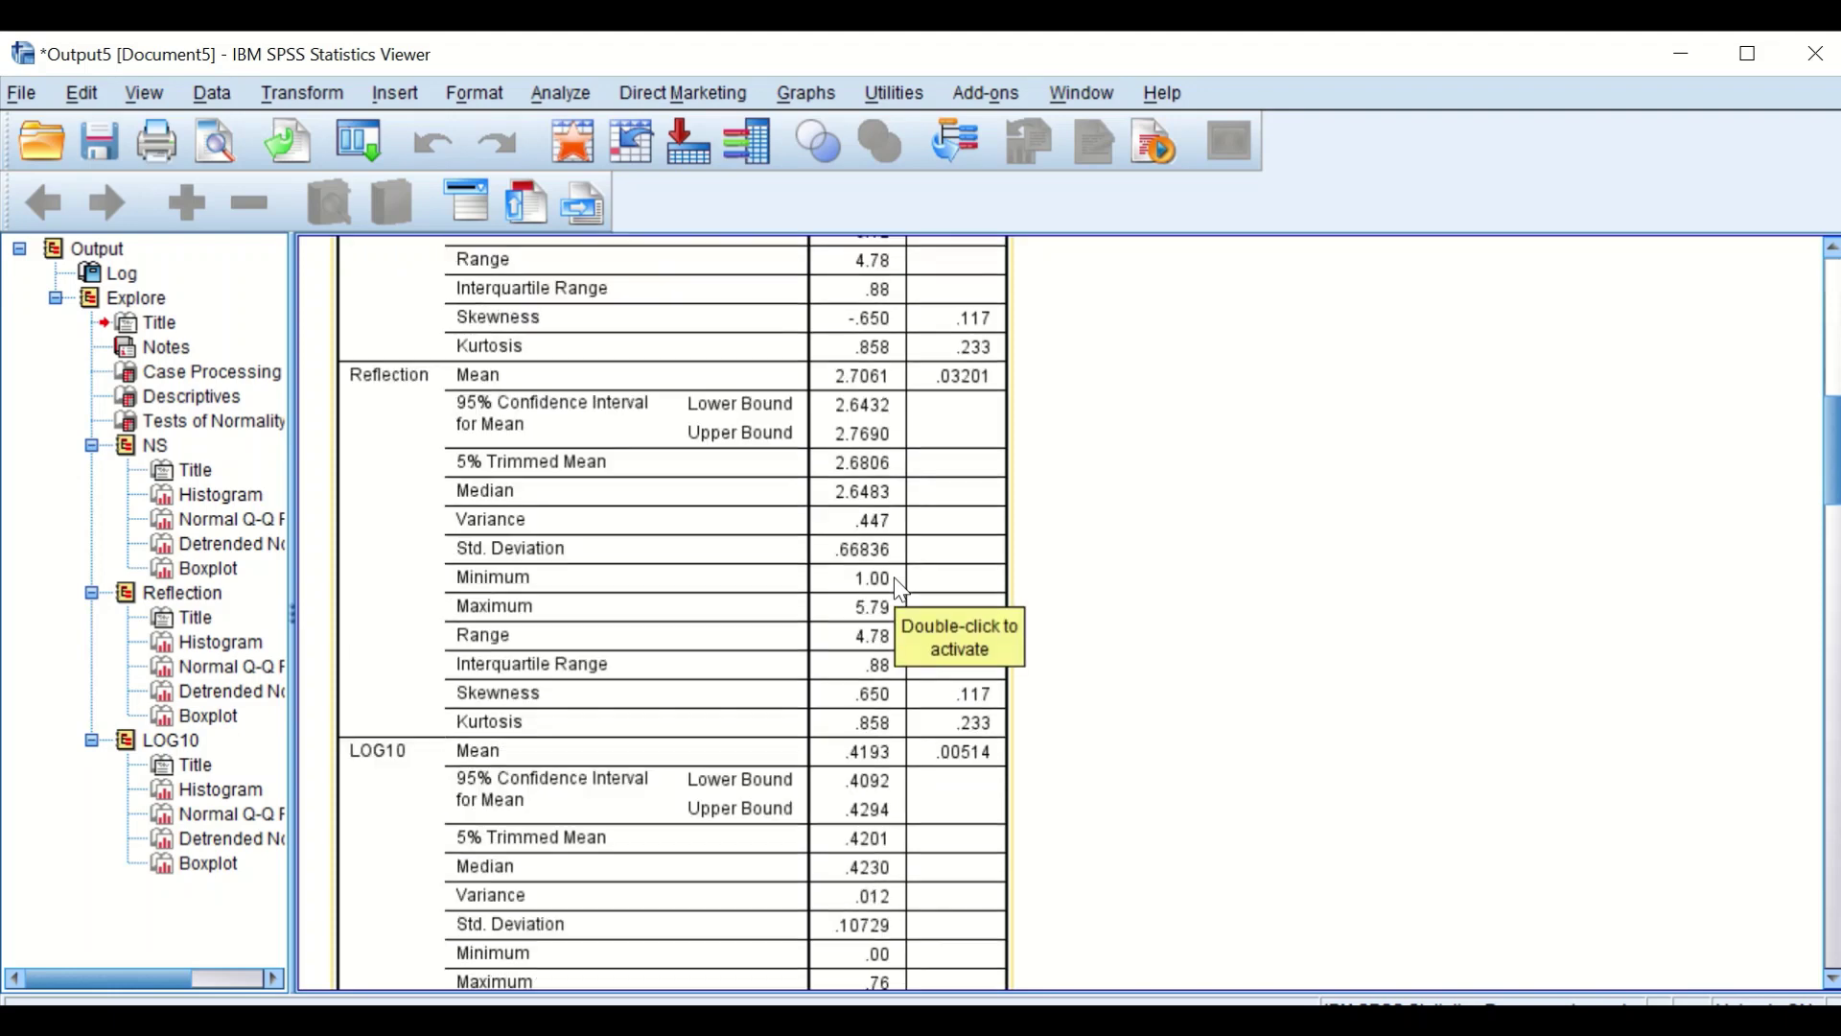
scroll(853, 691, "down", 1)
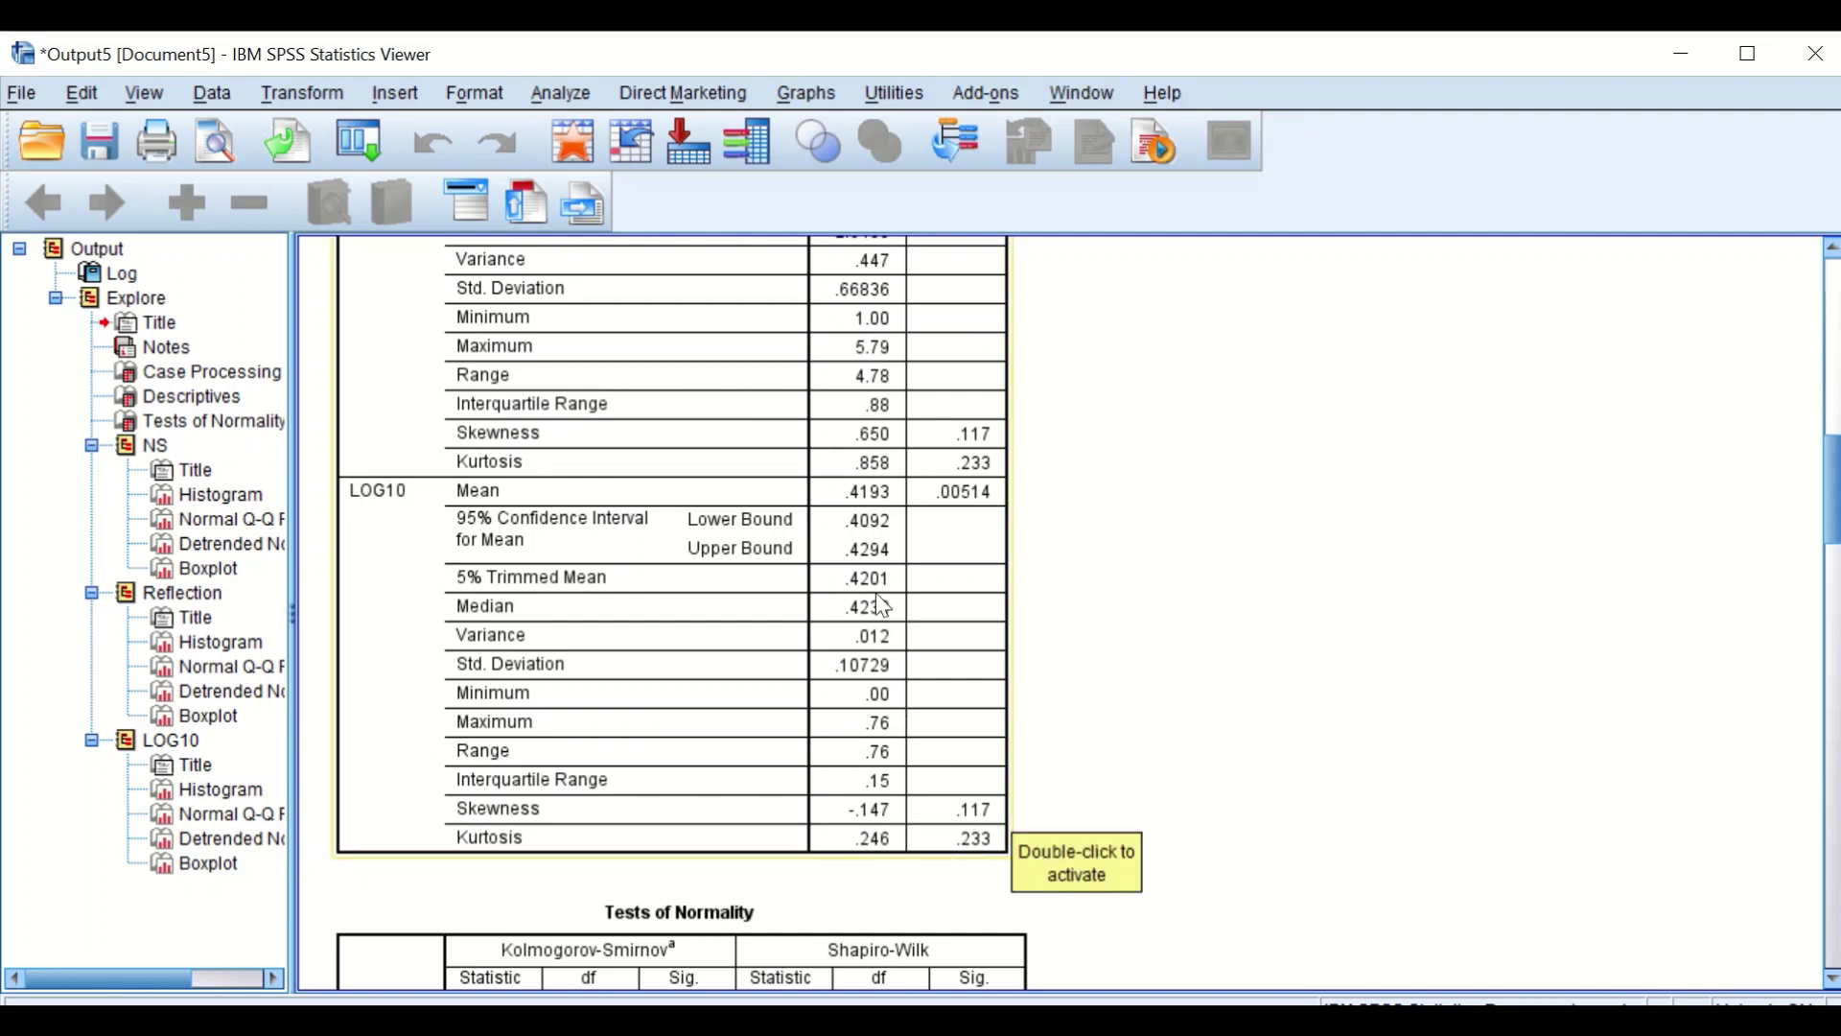
scroll(880, 604, "up", 3)
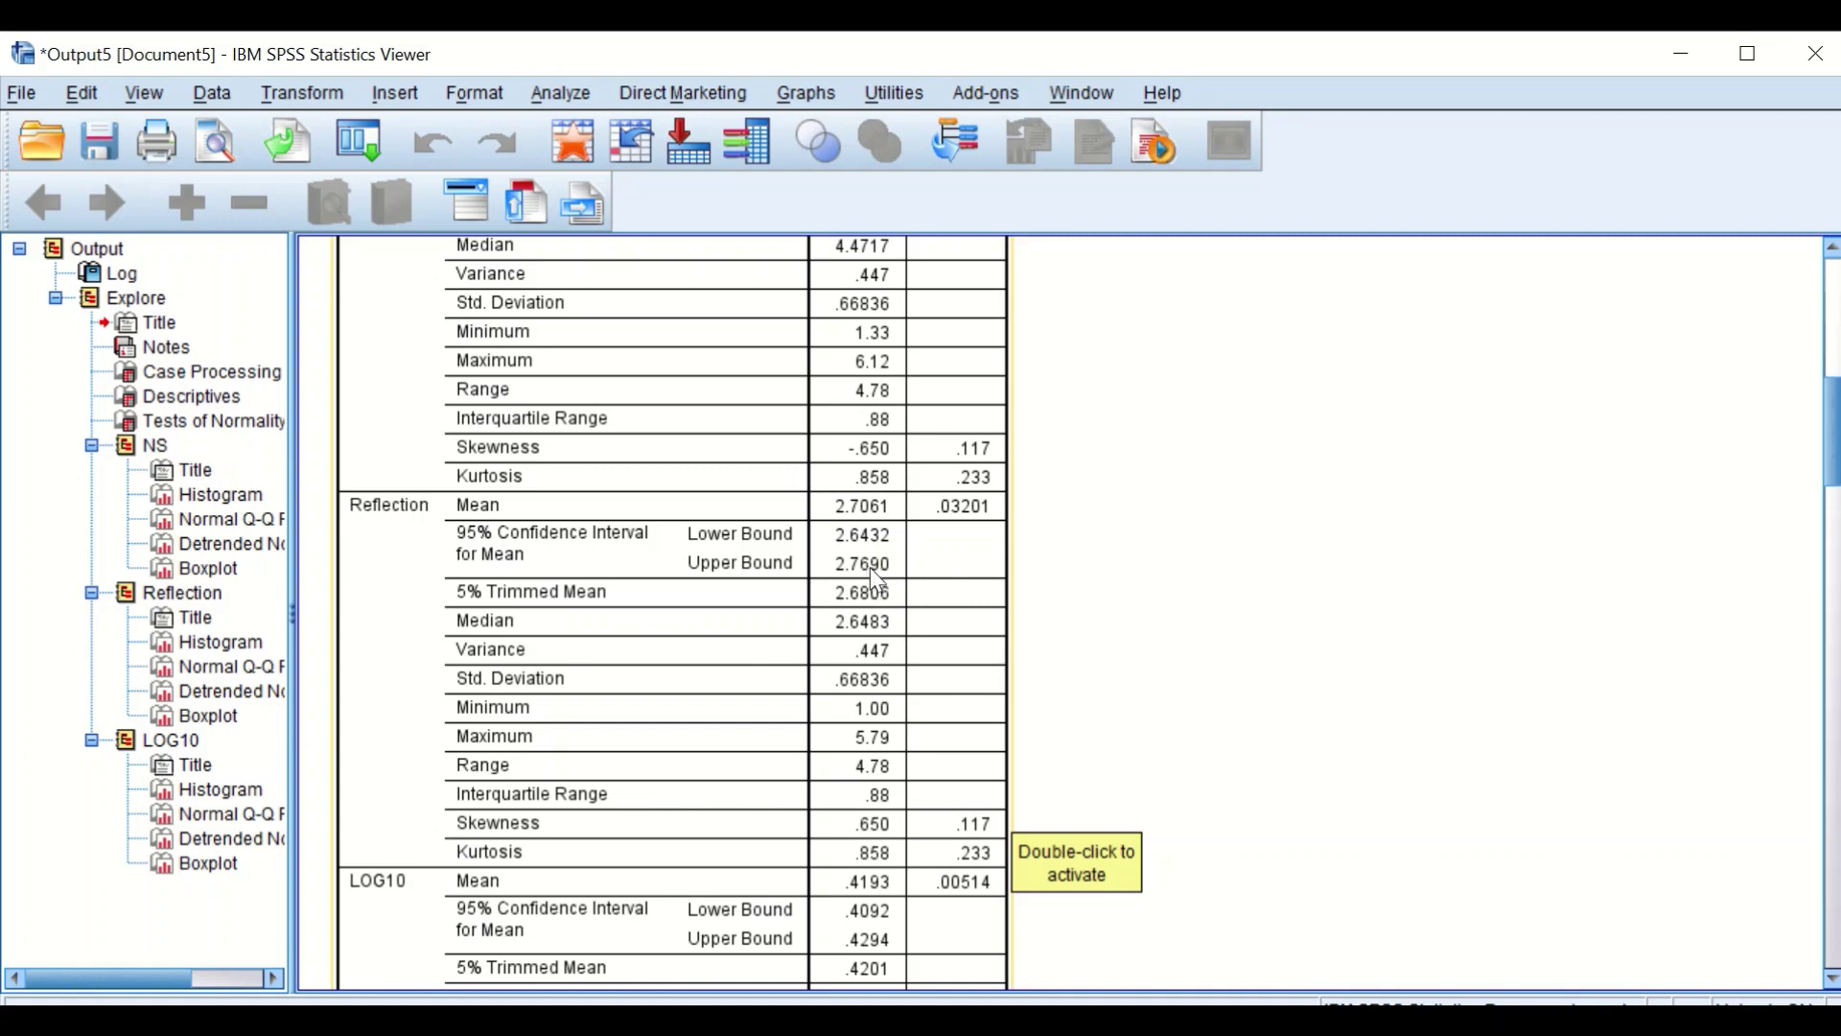
scroll(878, 582, "down", 6)
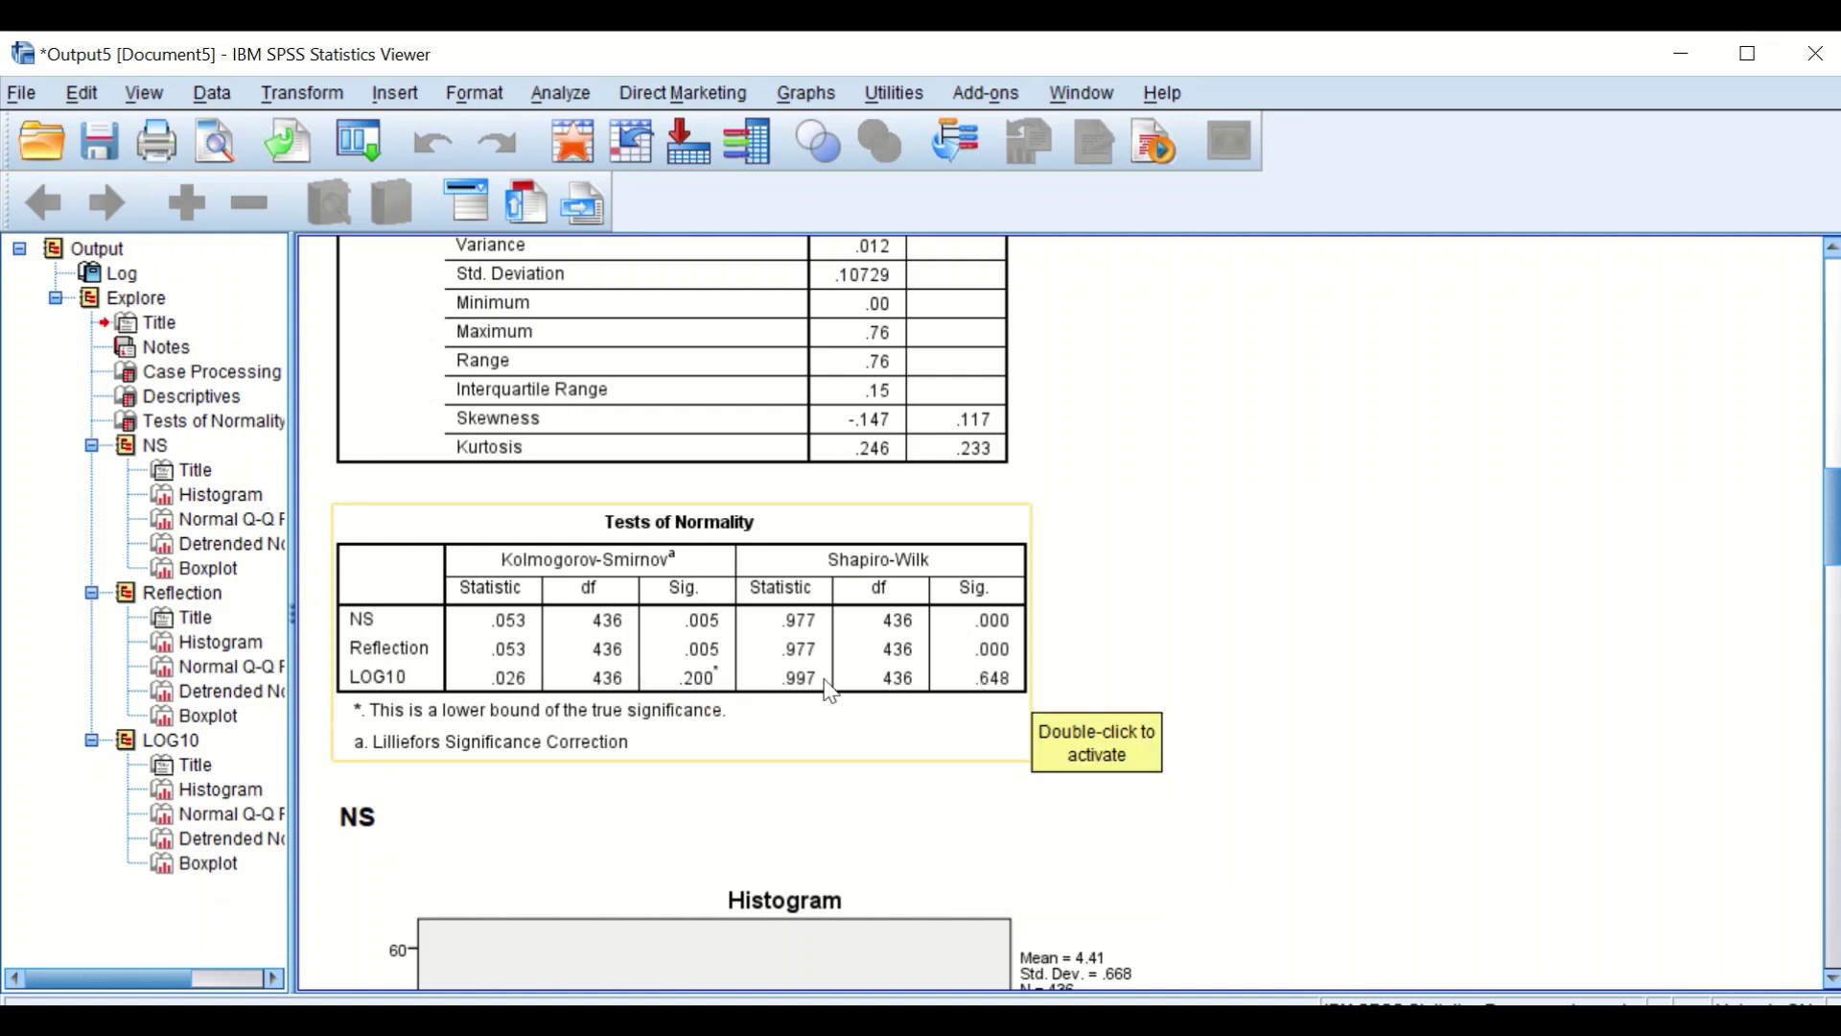
Examine the NS histogram and the LOG10 histogram and normal Q-Q plot, and return to the data
scroll(831, 690, "down", 3)
scroll(824, 679, "down", 4)
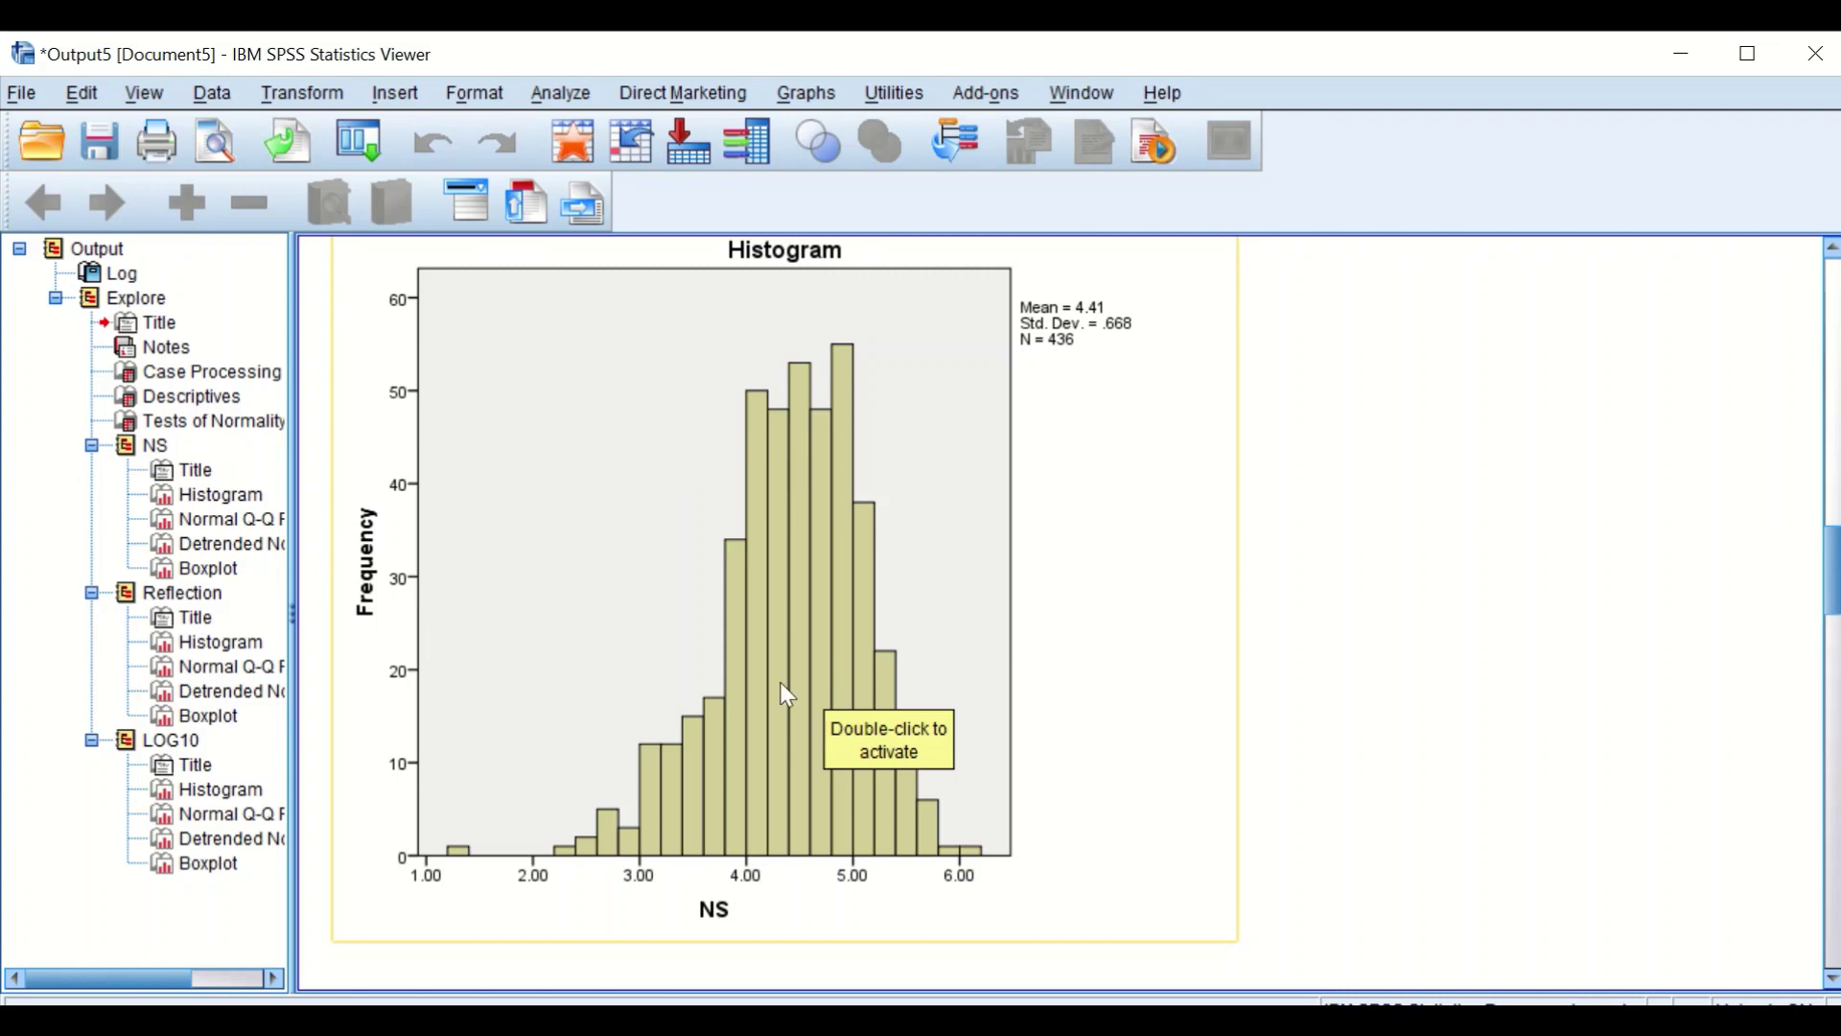
scroll(789, 685, "down", 20)
scroll(812, 681, "down", 20)
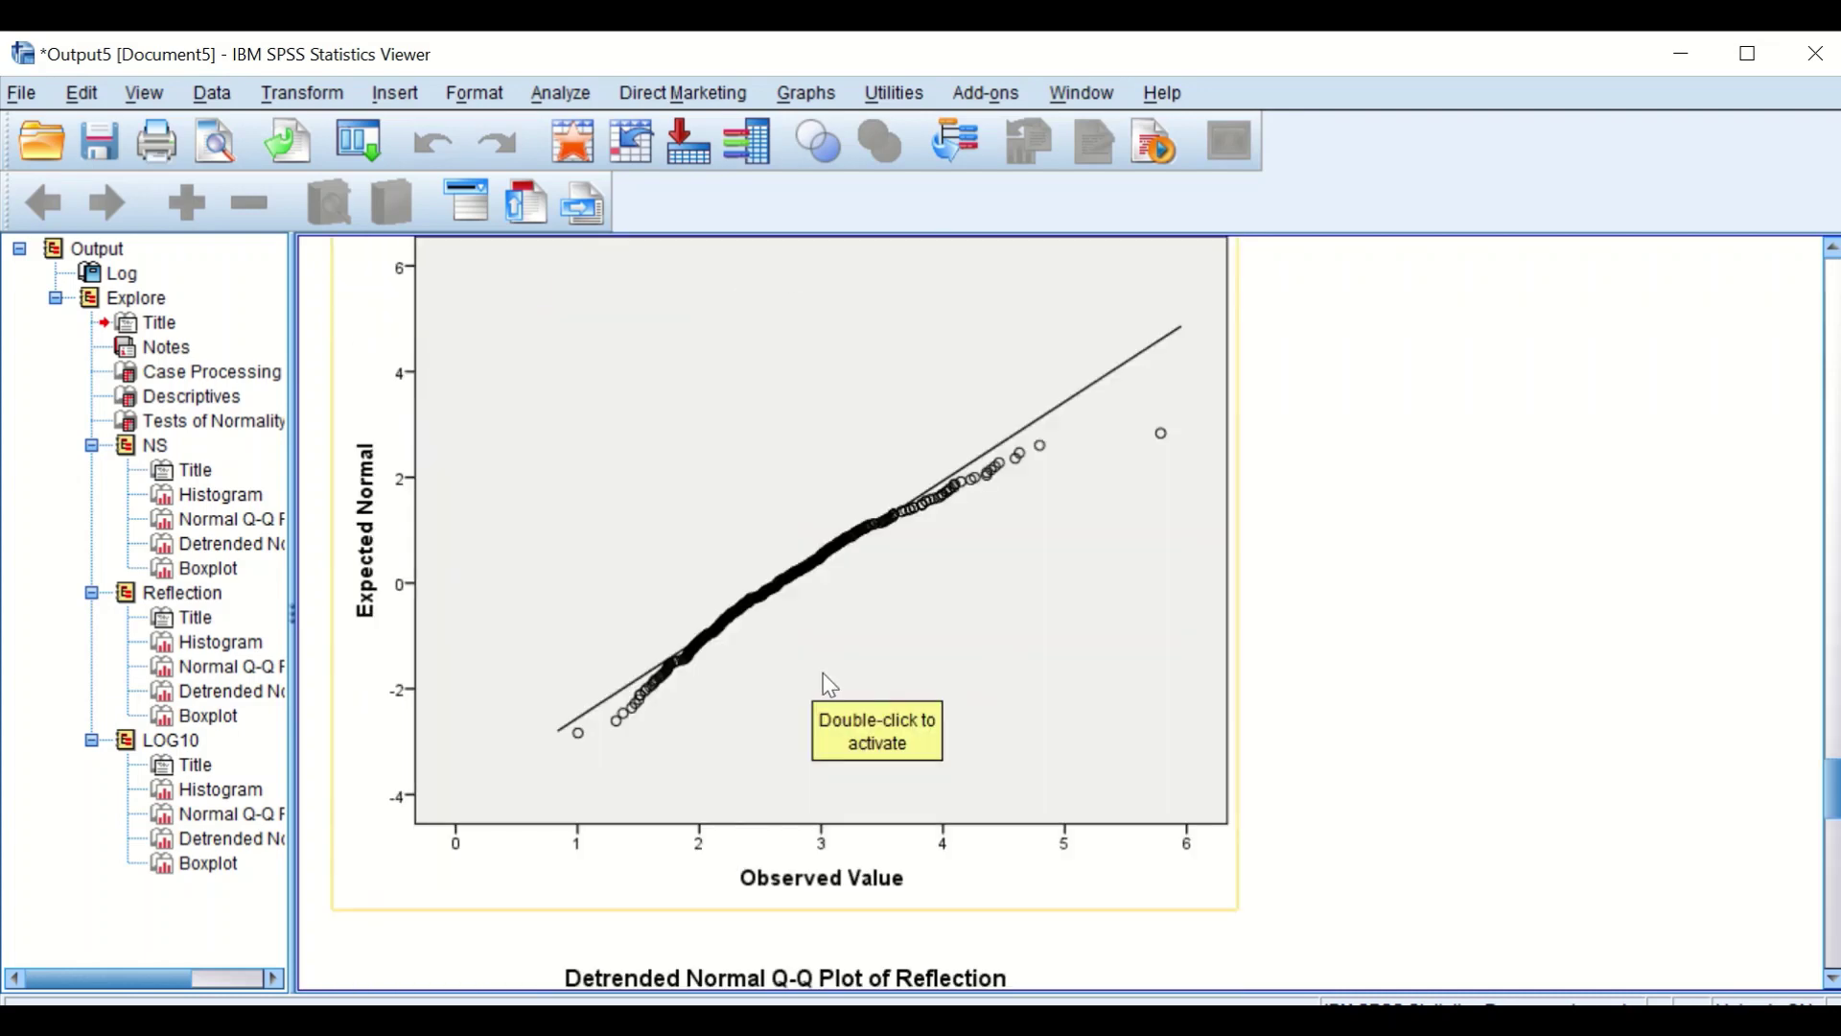
scroll(849, 687, "down", 6)
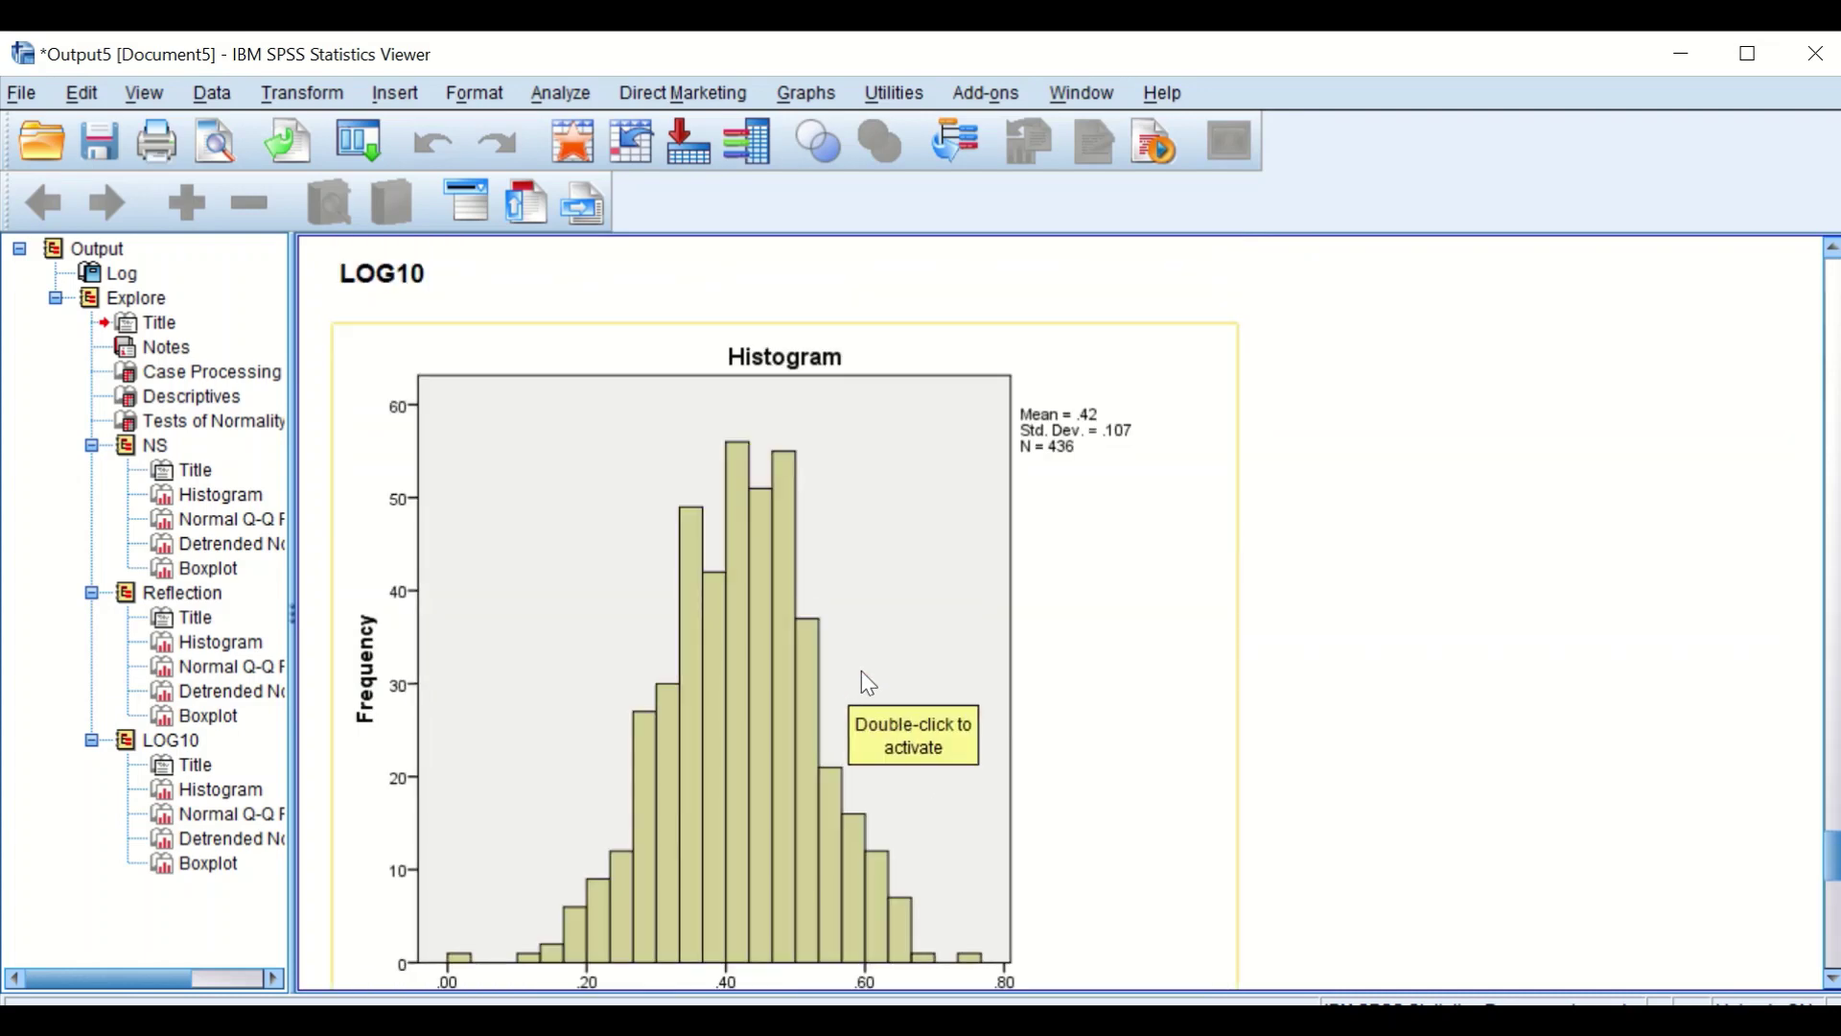
scroll(867, 683, "down", 2)
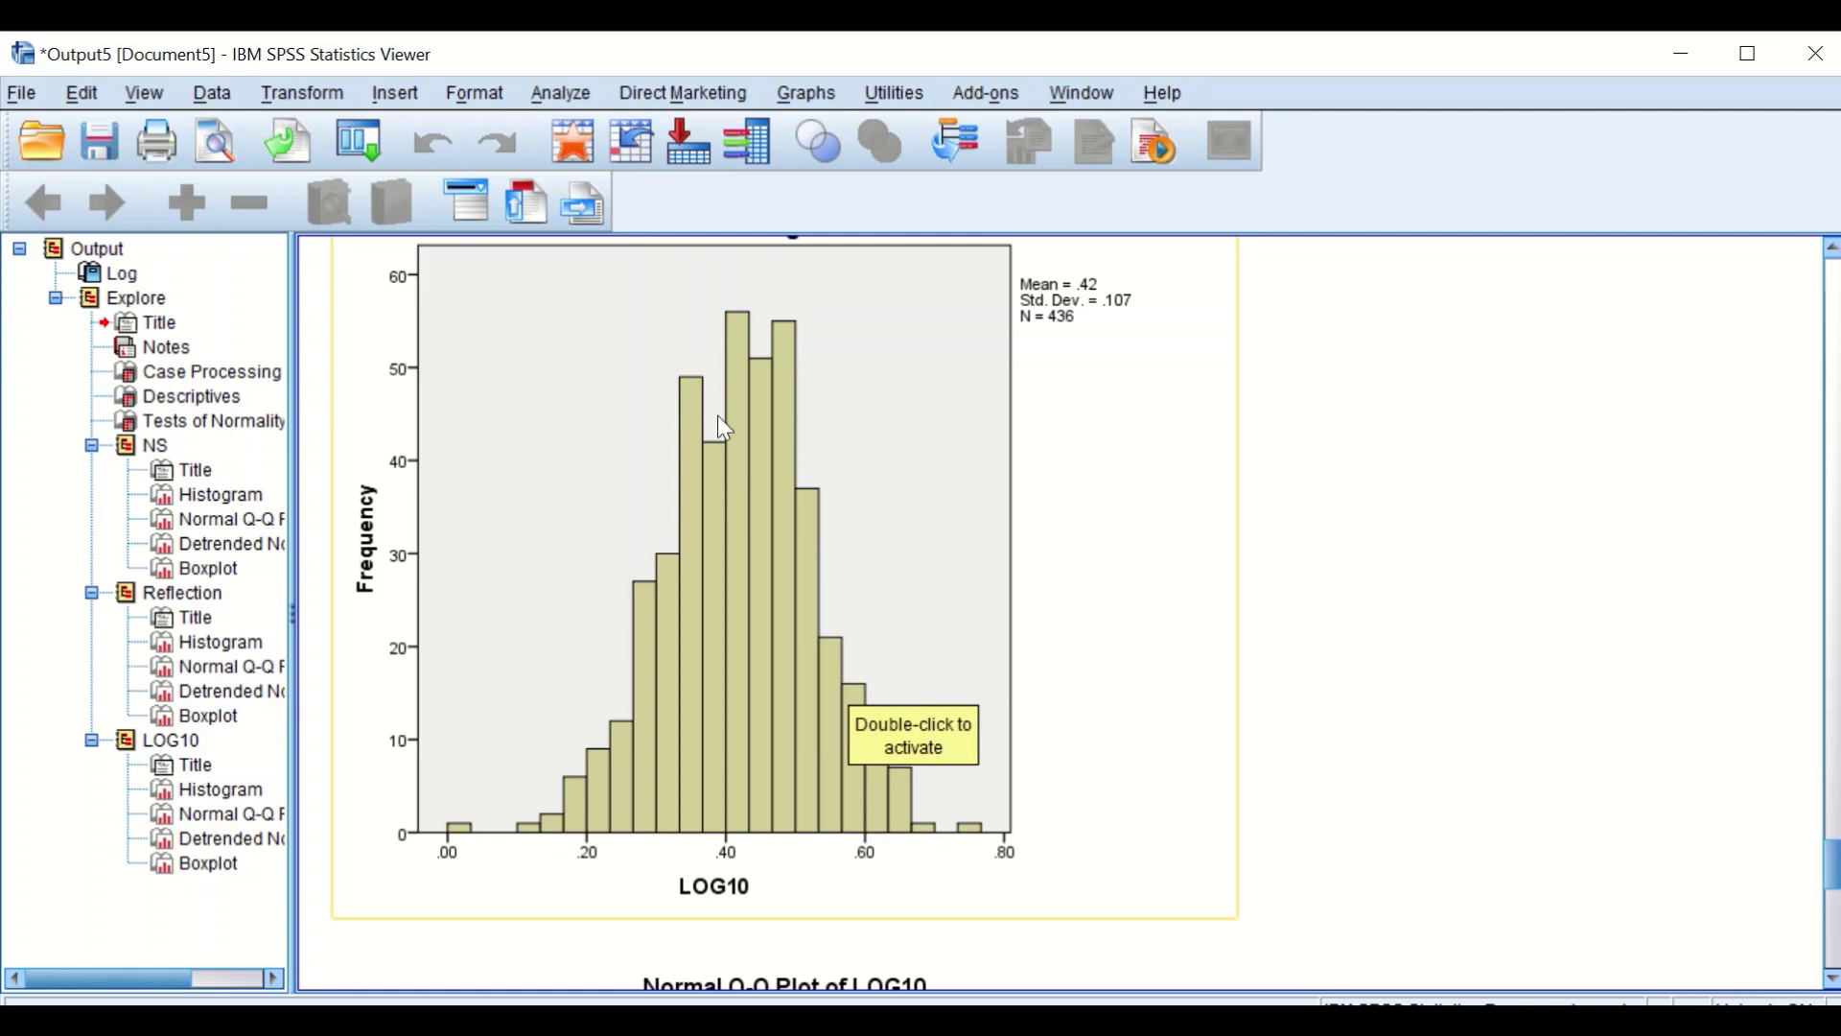
scroll(804, 692, "down", 6)
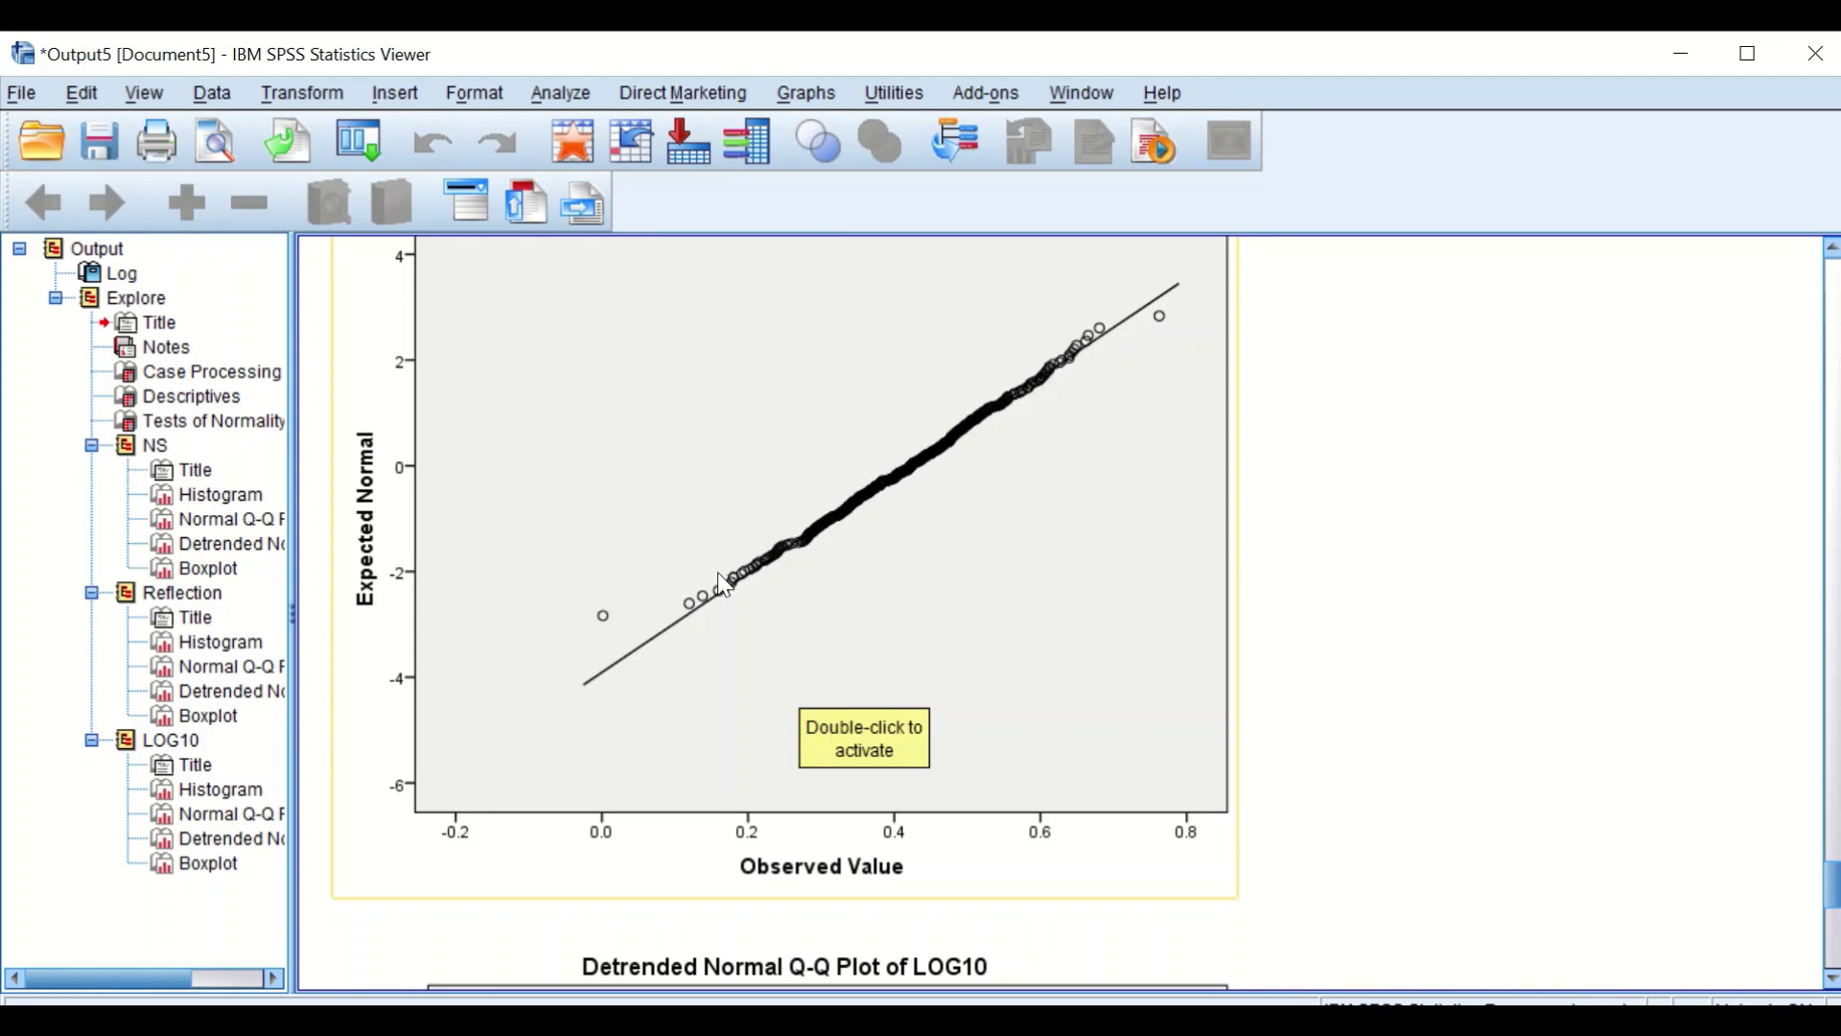
scroll(926, 493, "up", 6)
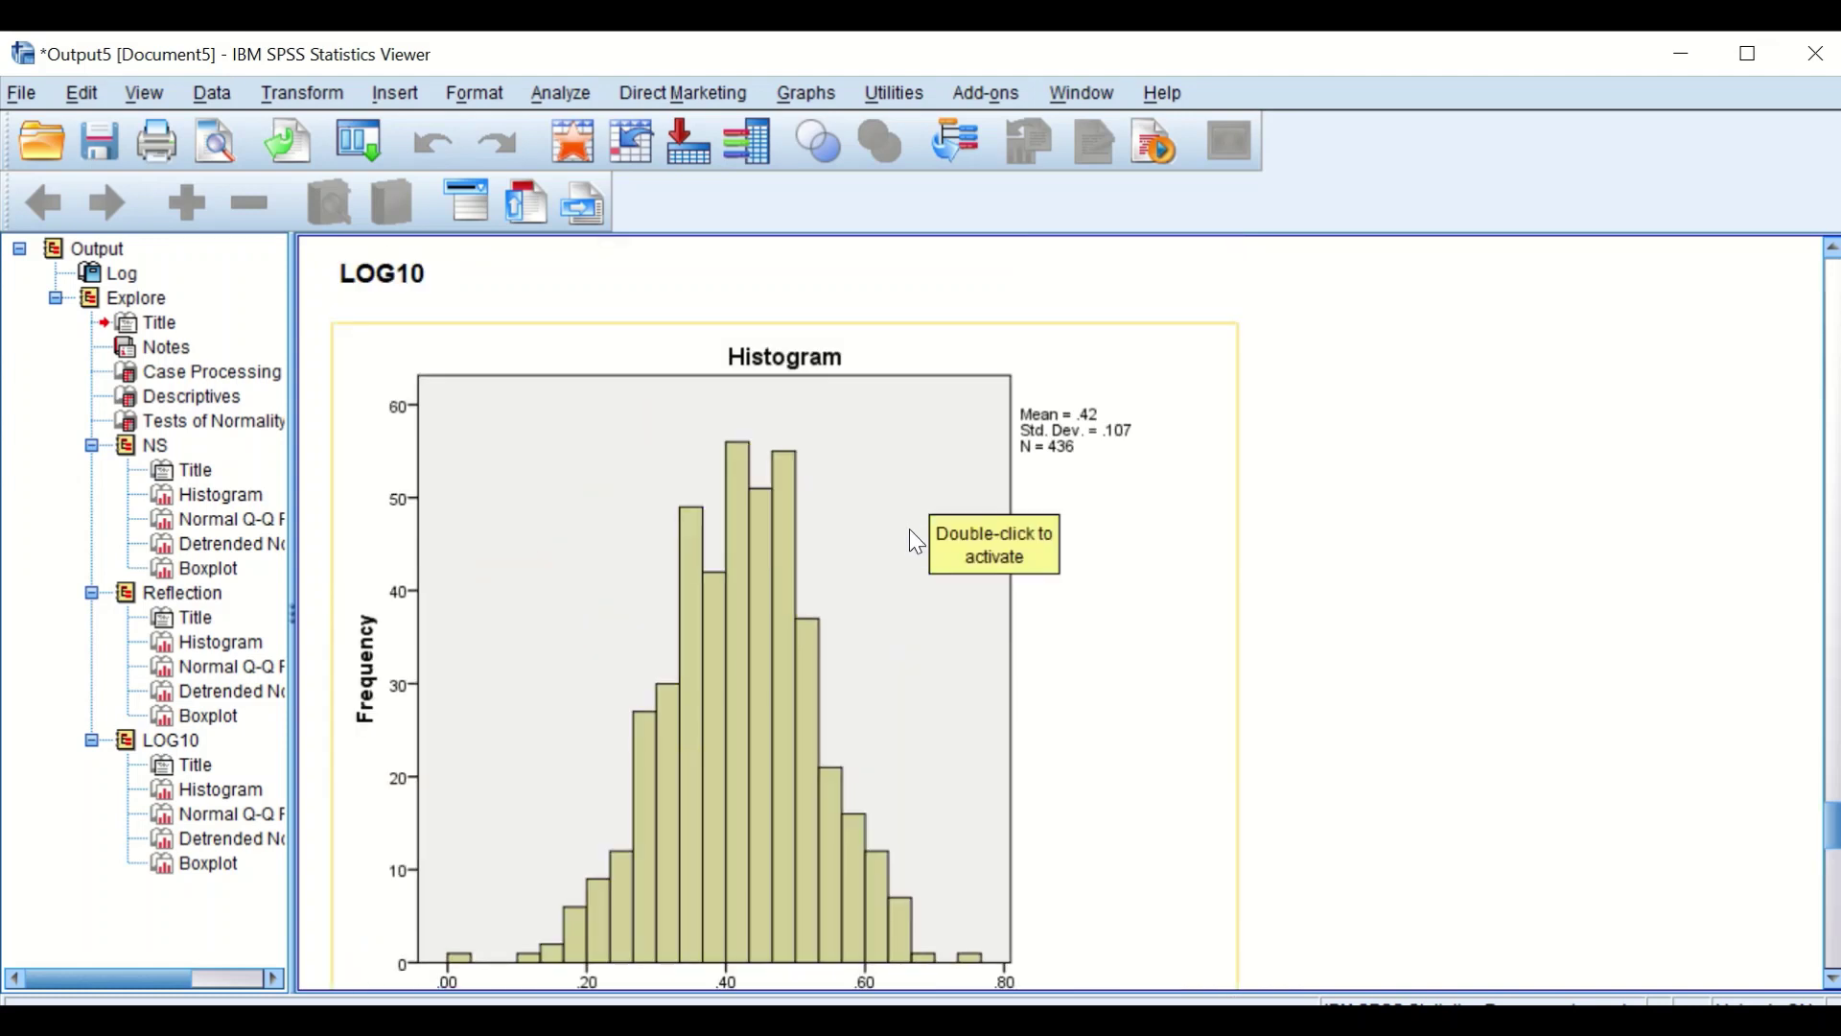
scroll(913, 537, "down", 3)
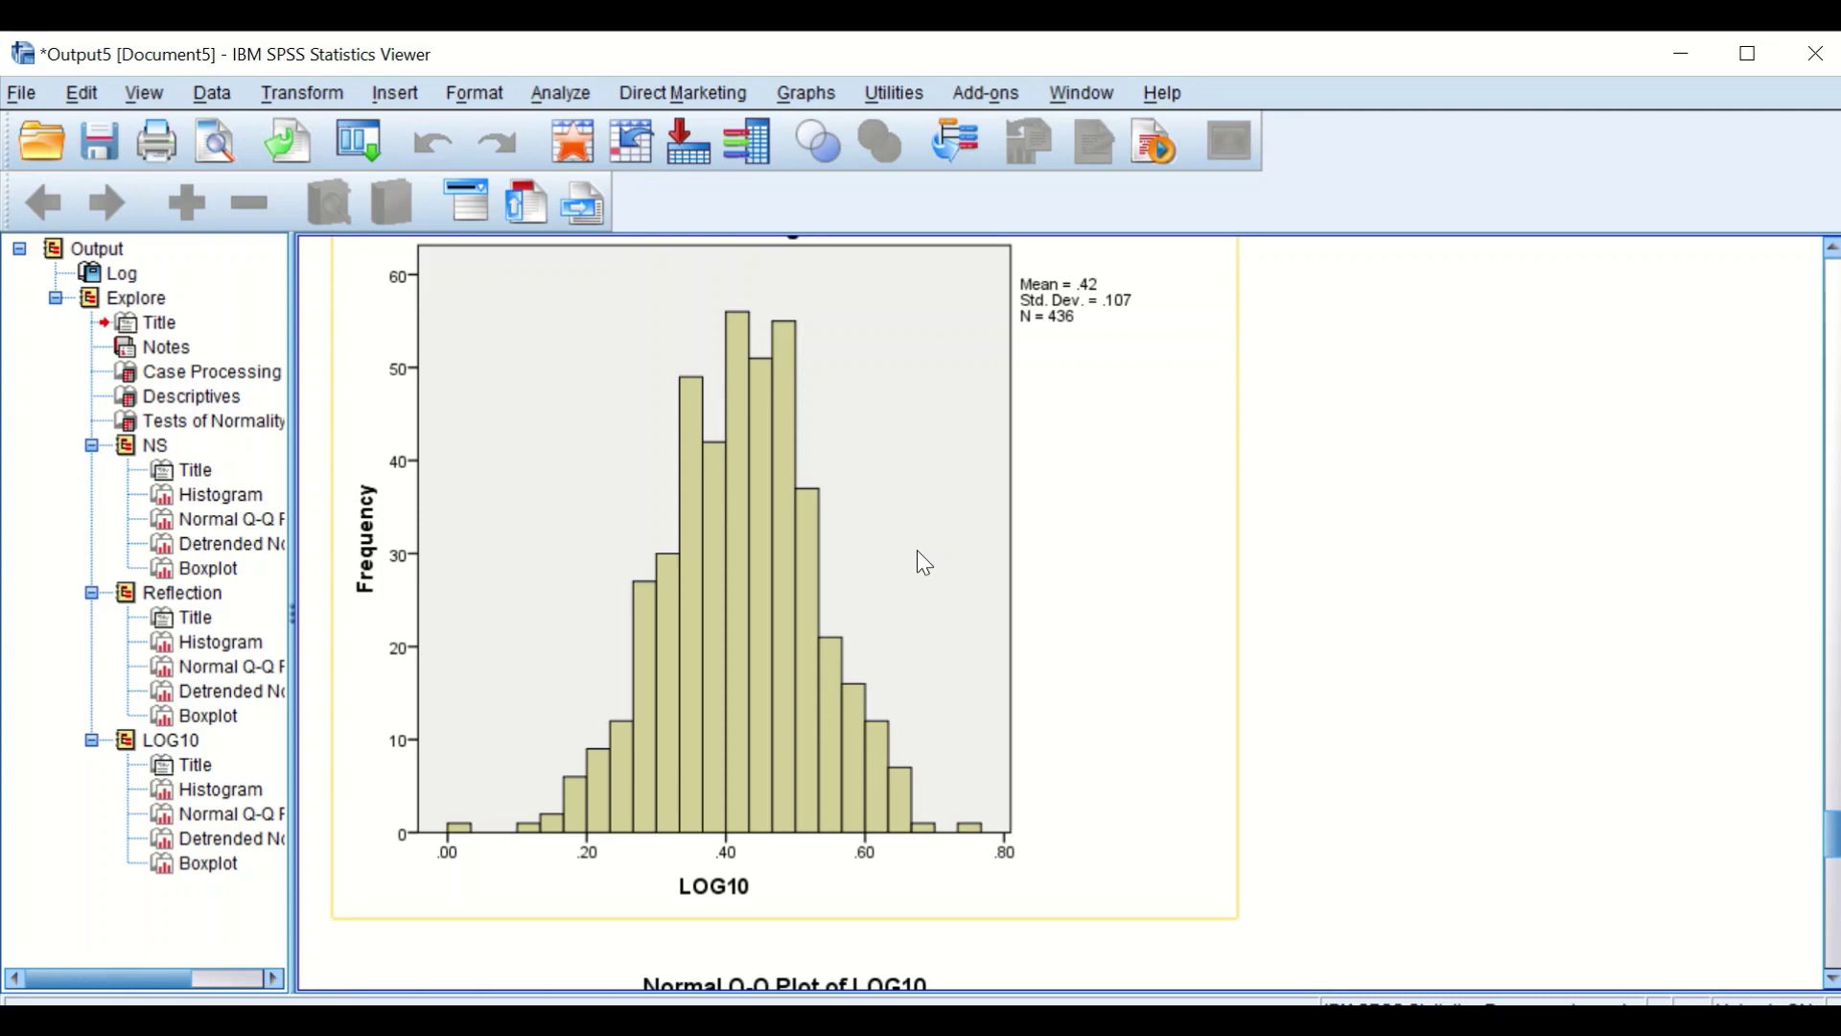
left_click(1688, 55)
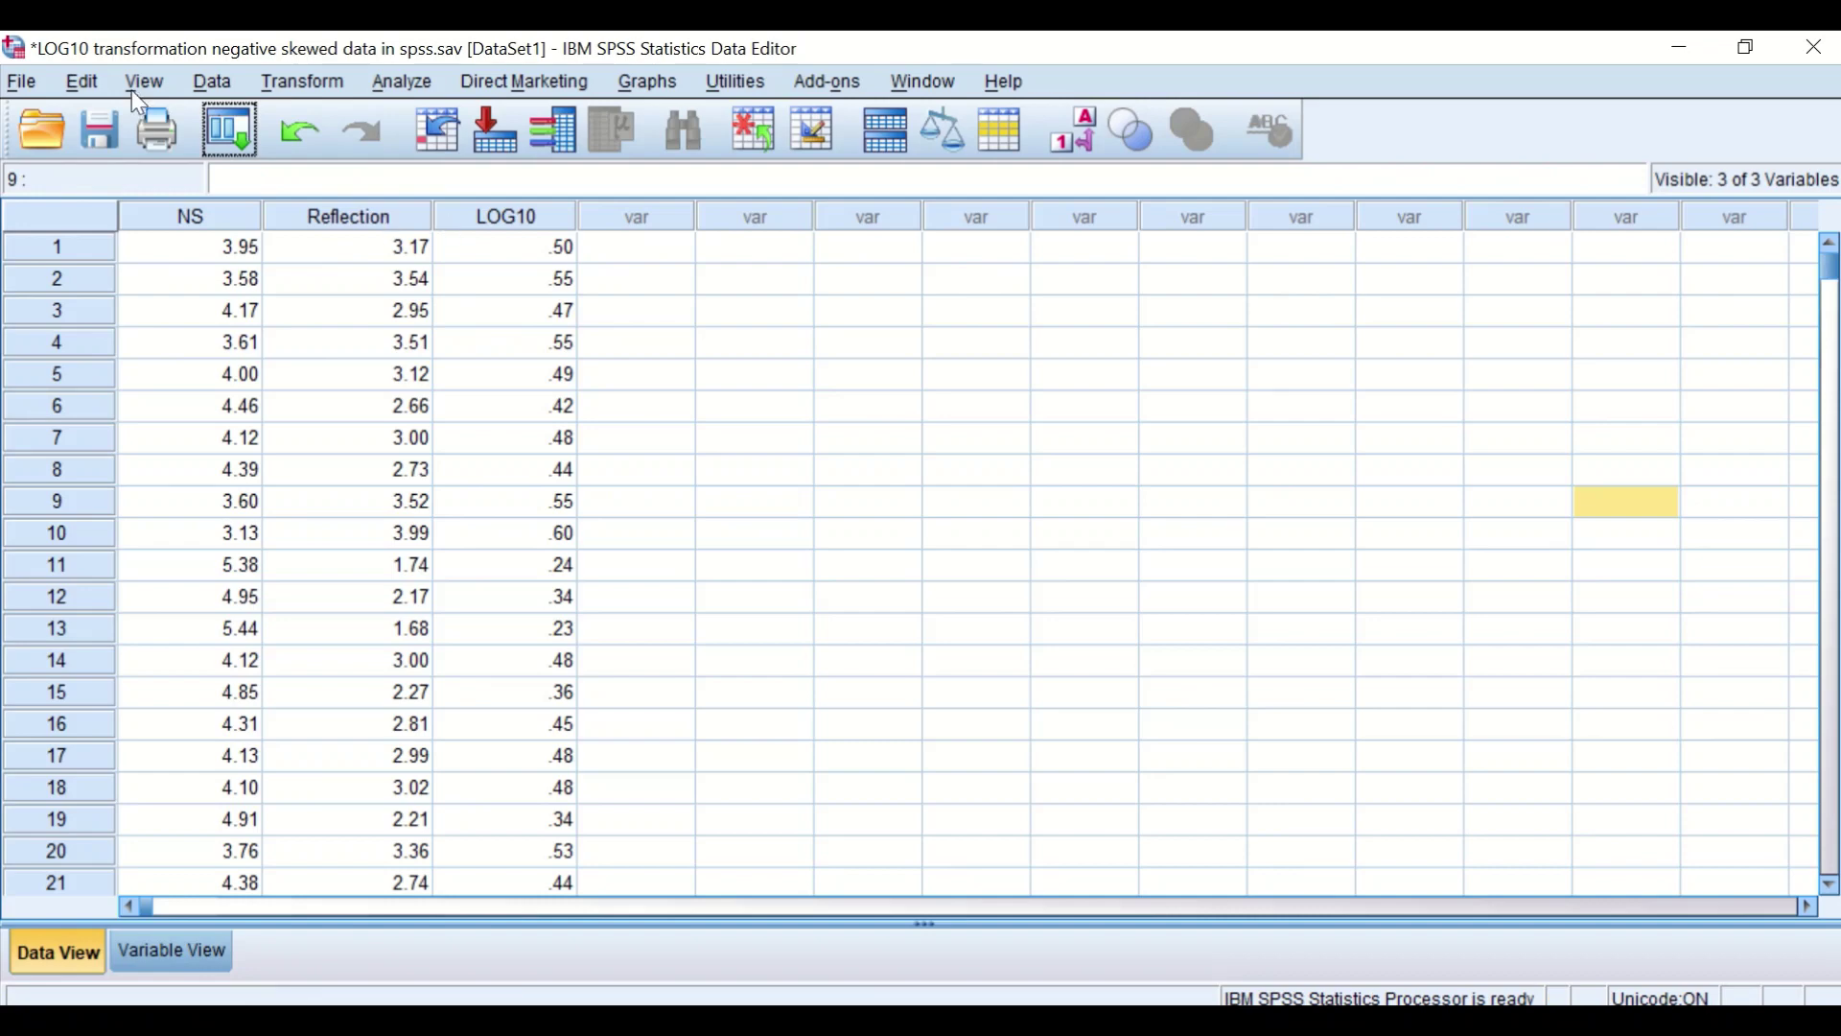
Reopen the LOG10 computation and clear Reflection from the argument of the LG10 function
left_click(225, 115)
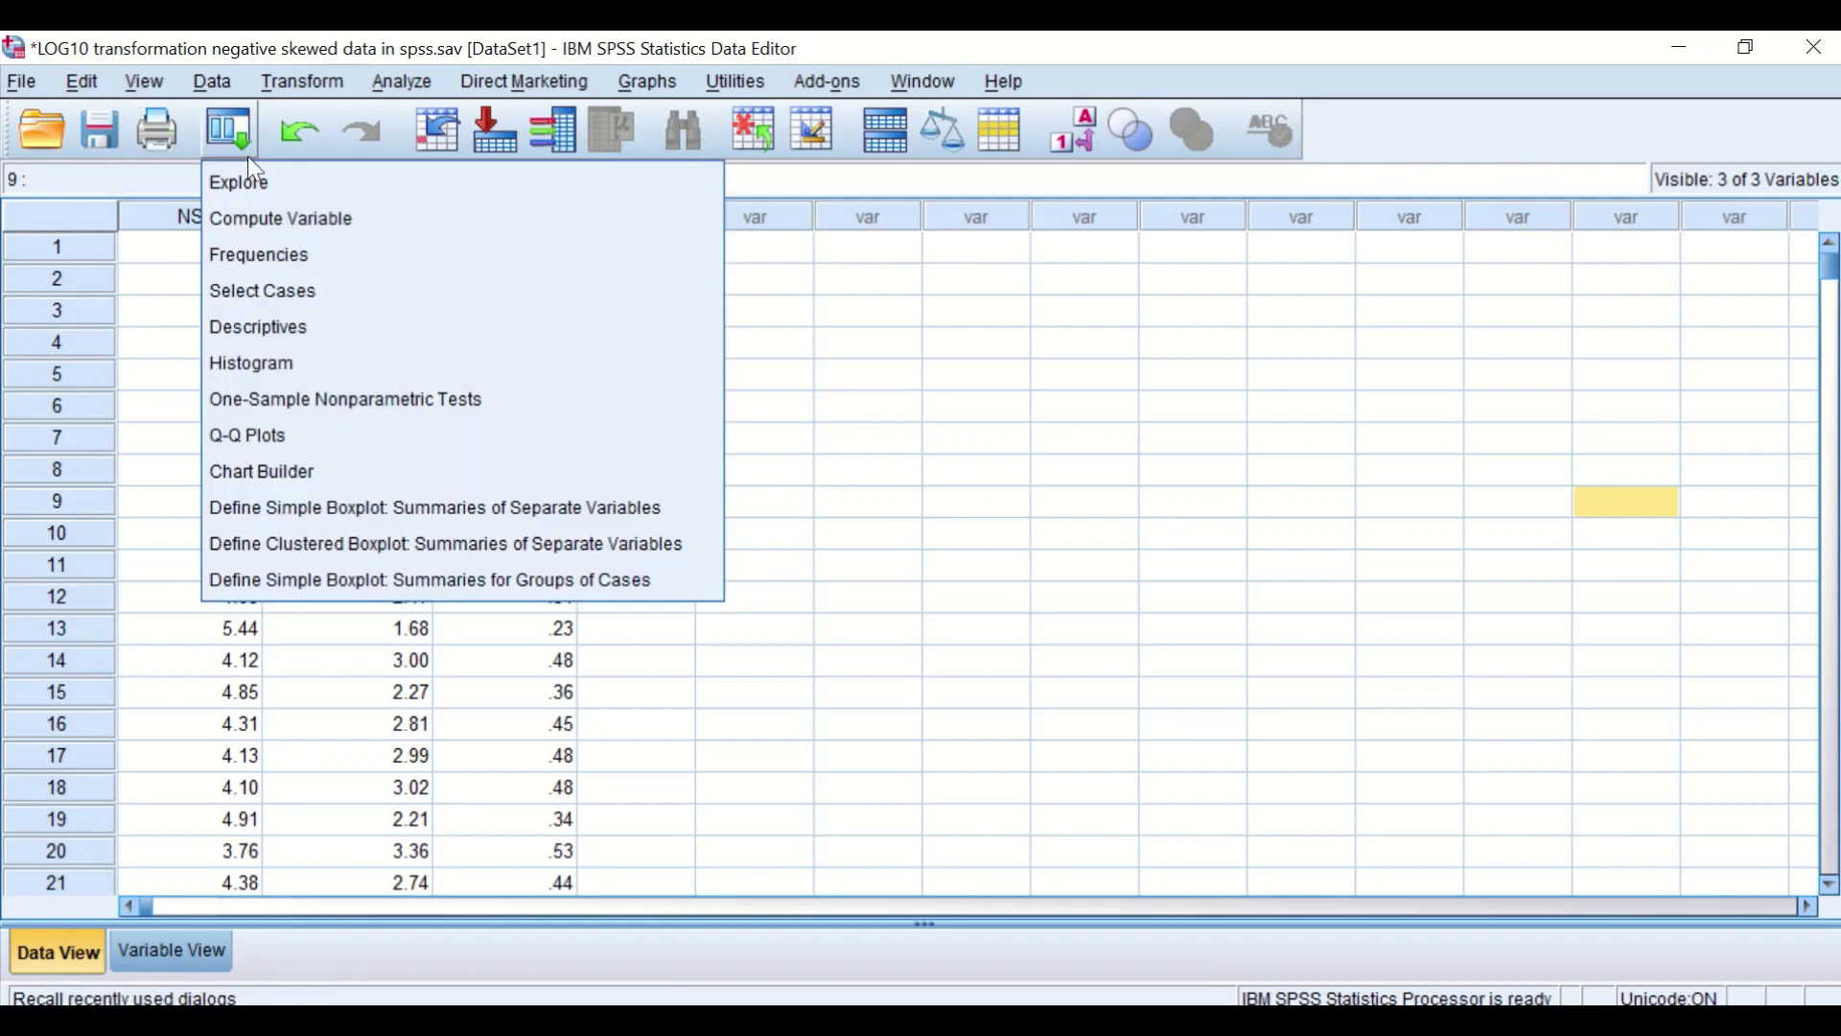
left_click(280, 222)
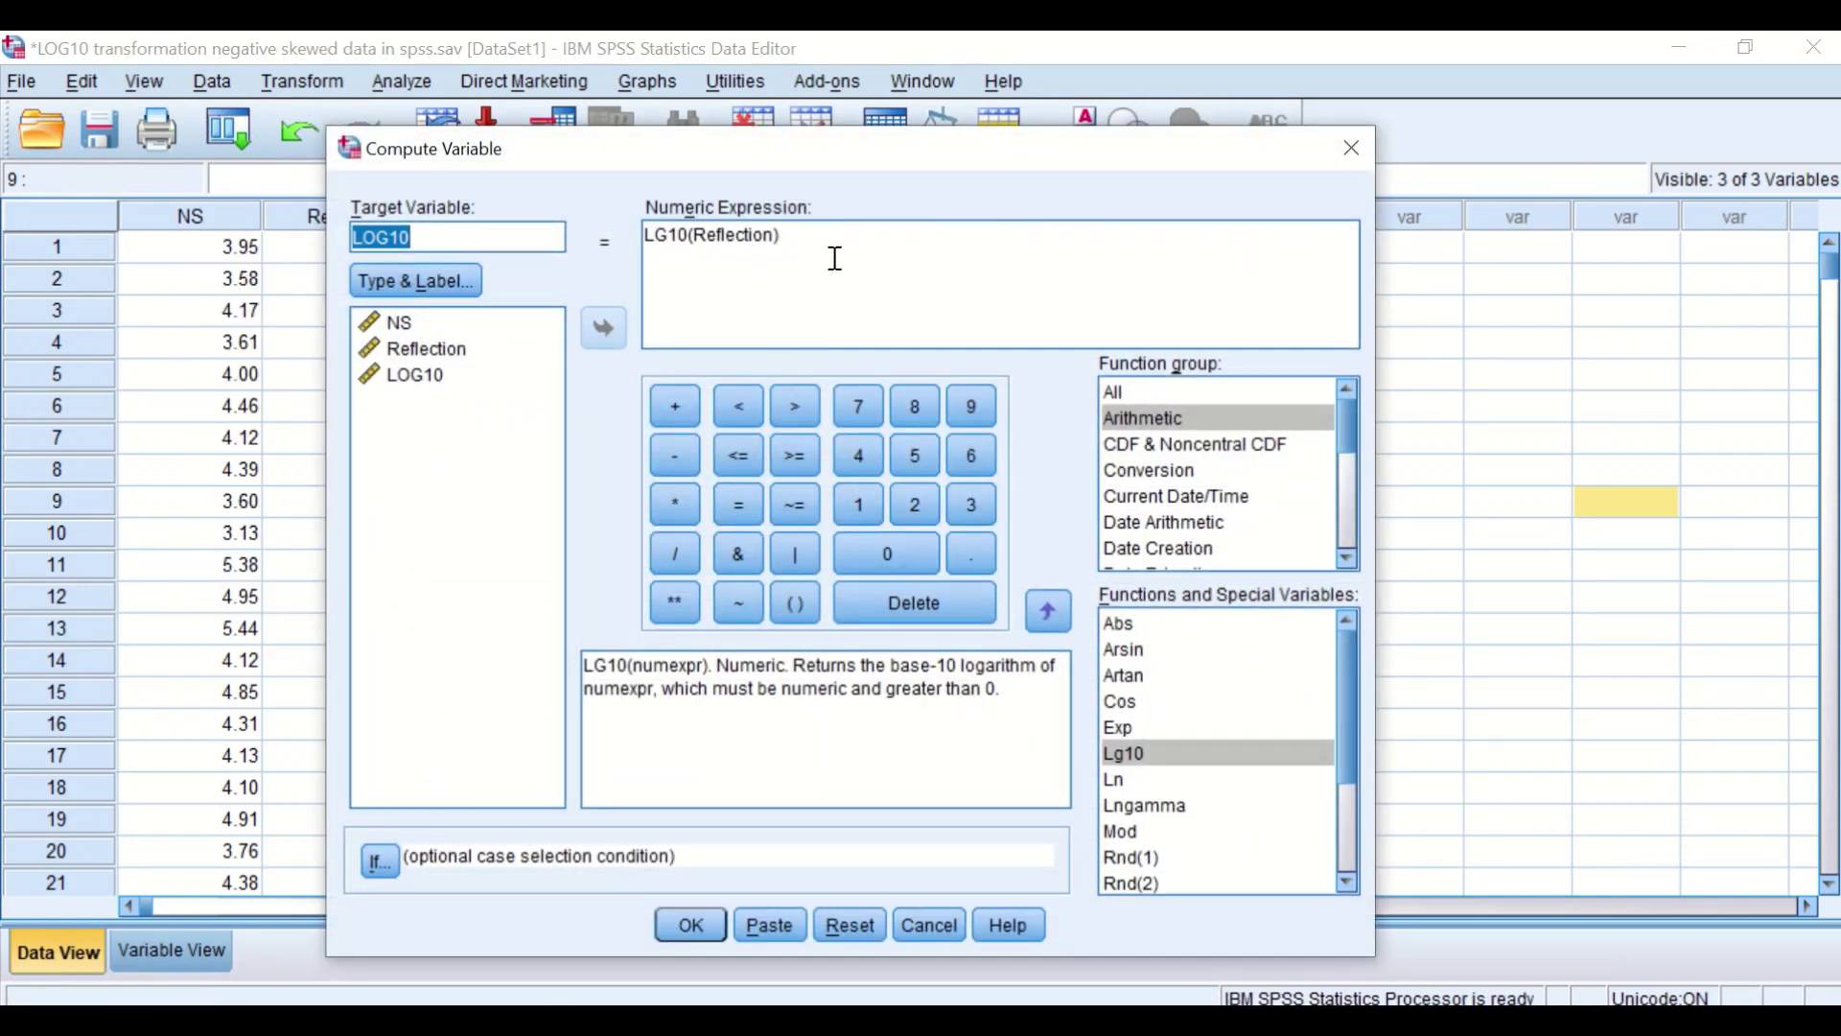
left_click_drag(794, 239, 708, 237)
left_click(767, 235)
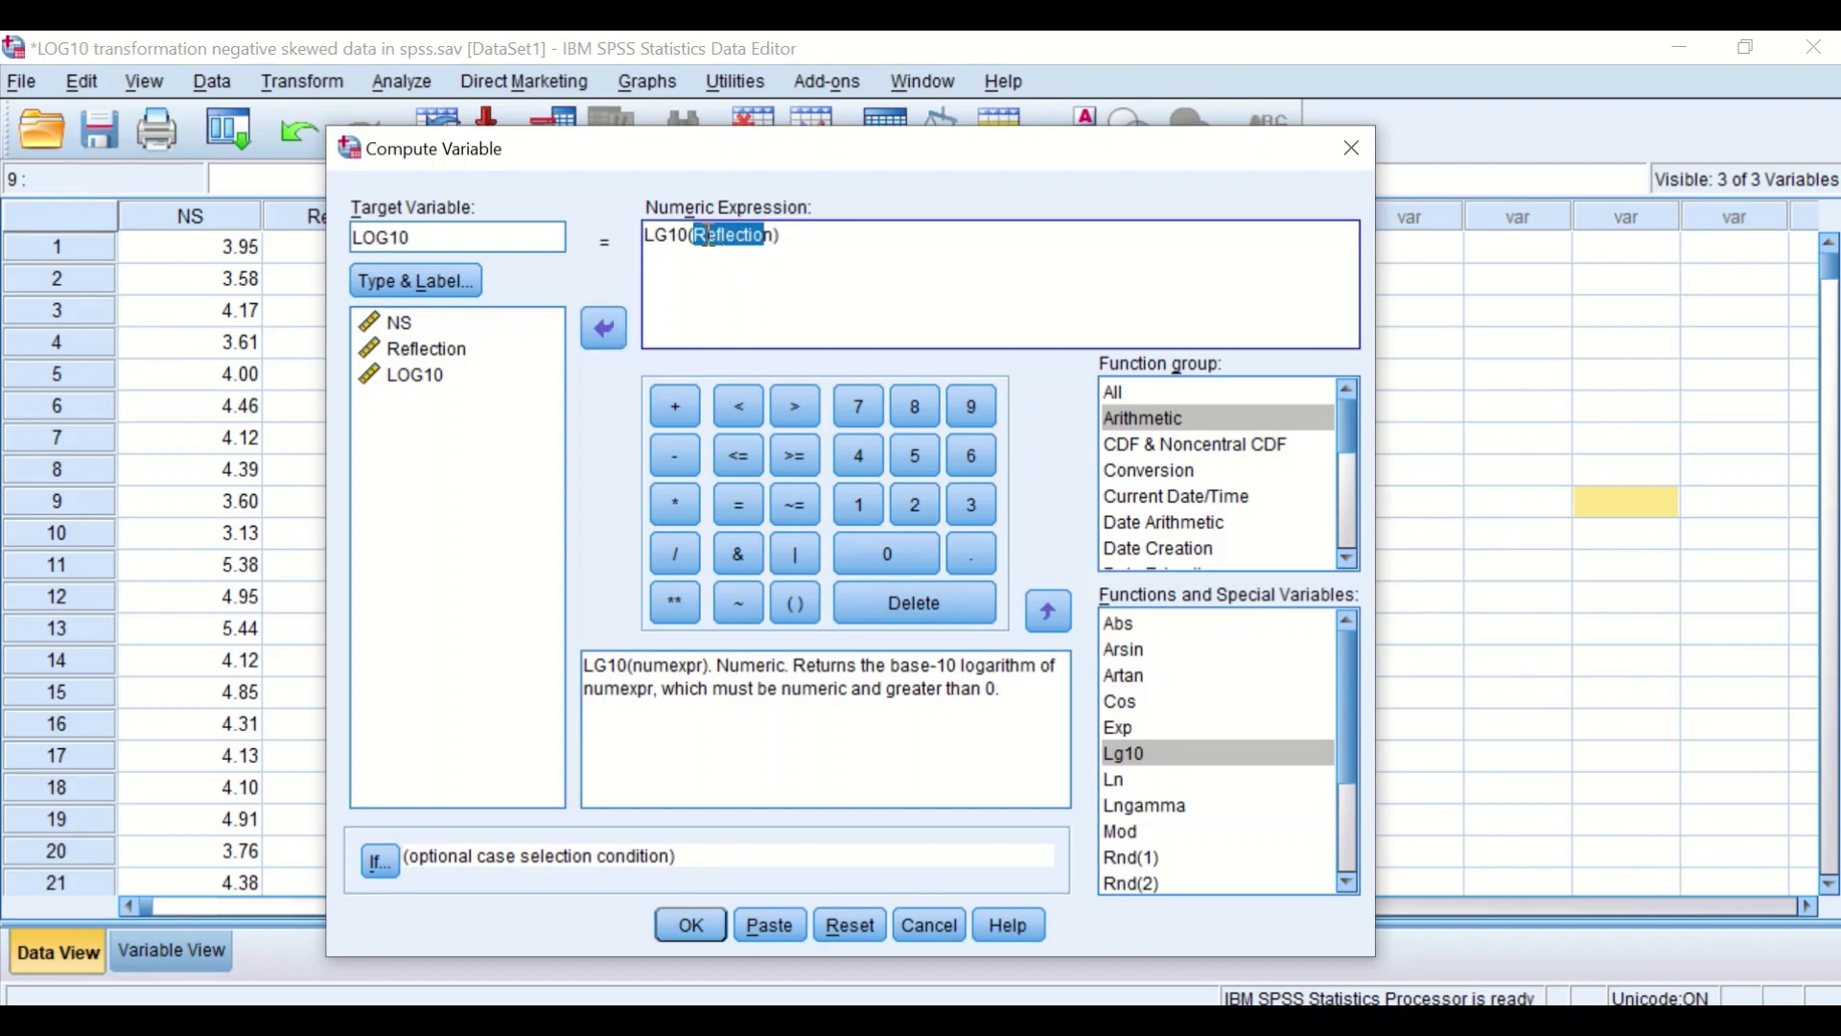
key("Delete")
key("Delete")
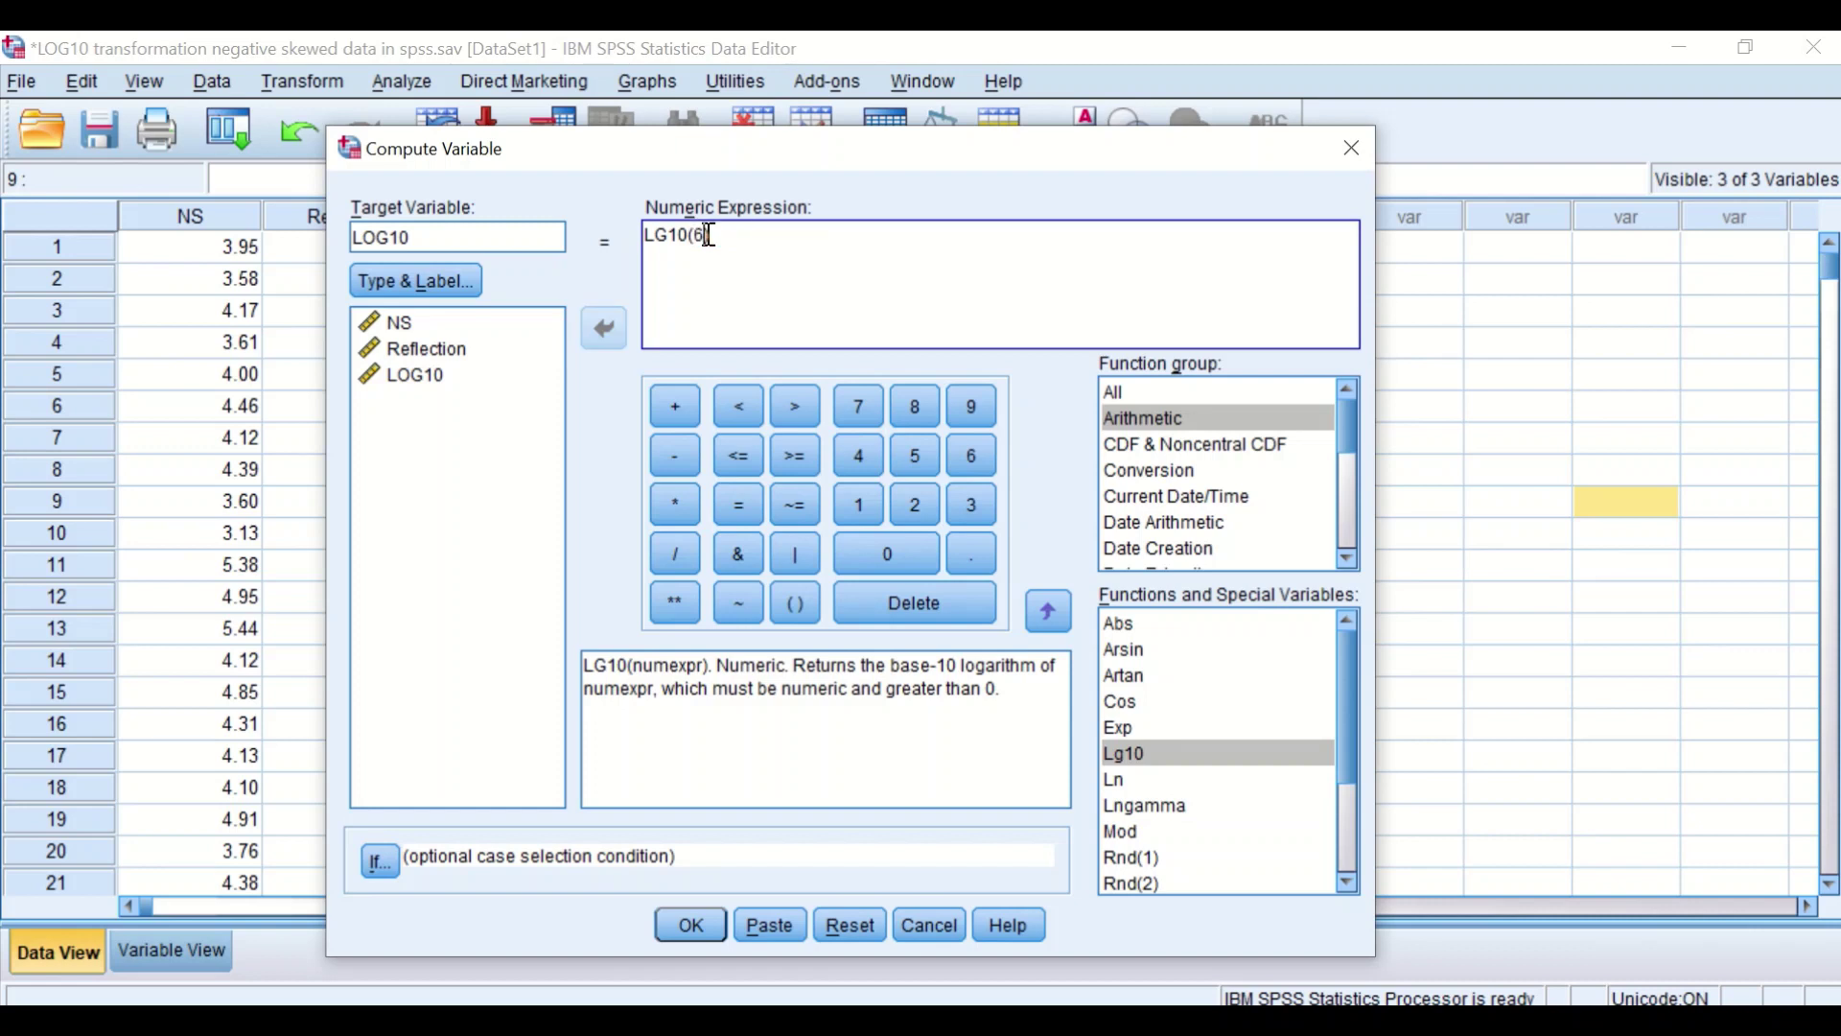
Try the one-step expression LG10(6.12 + 1 - NS) for LOG10, and close the computation without running it
type("6.12")
left_click(675, 405)
left_click(673, 474)
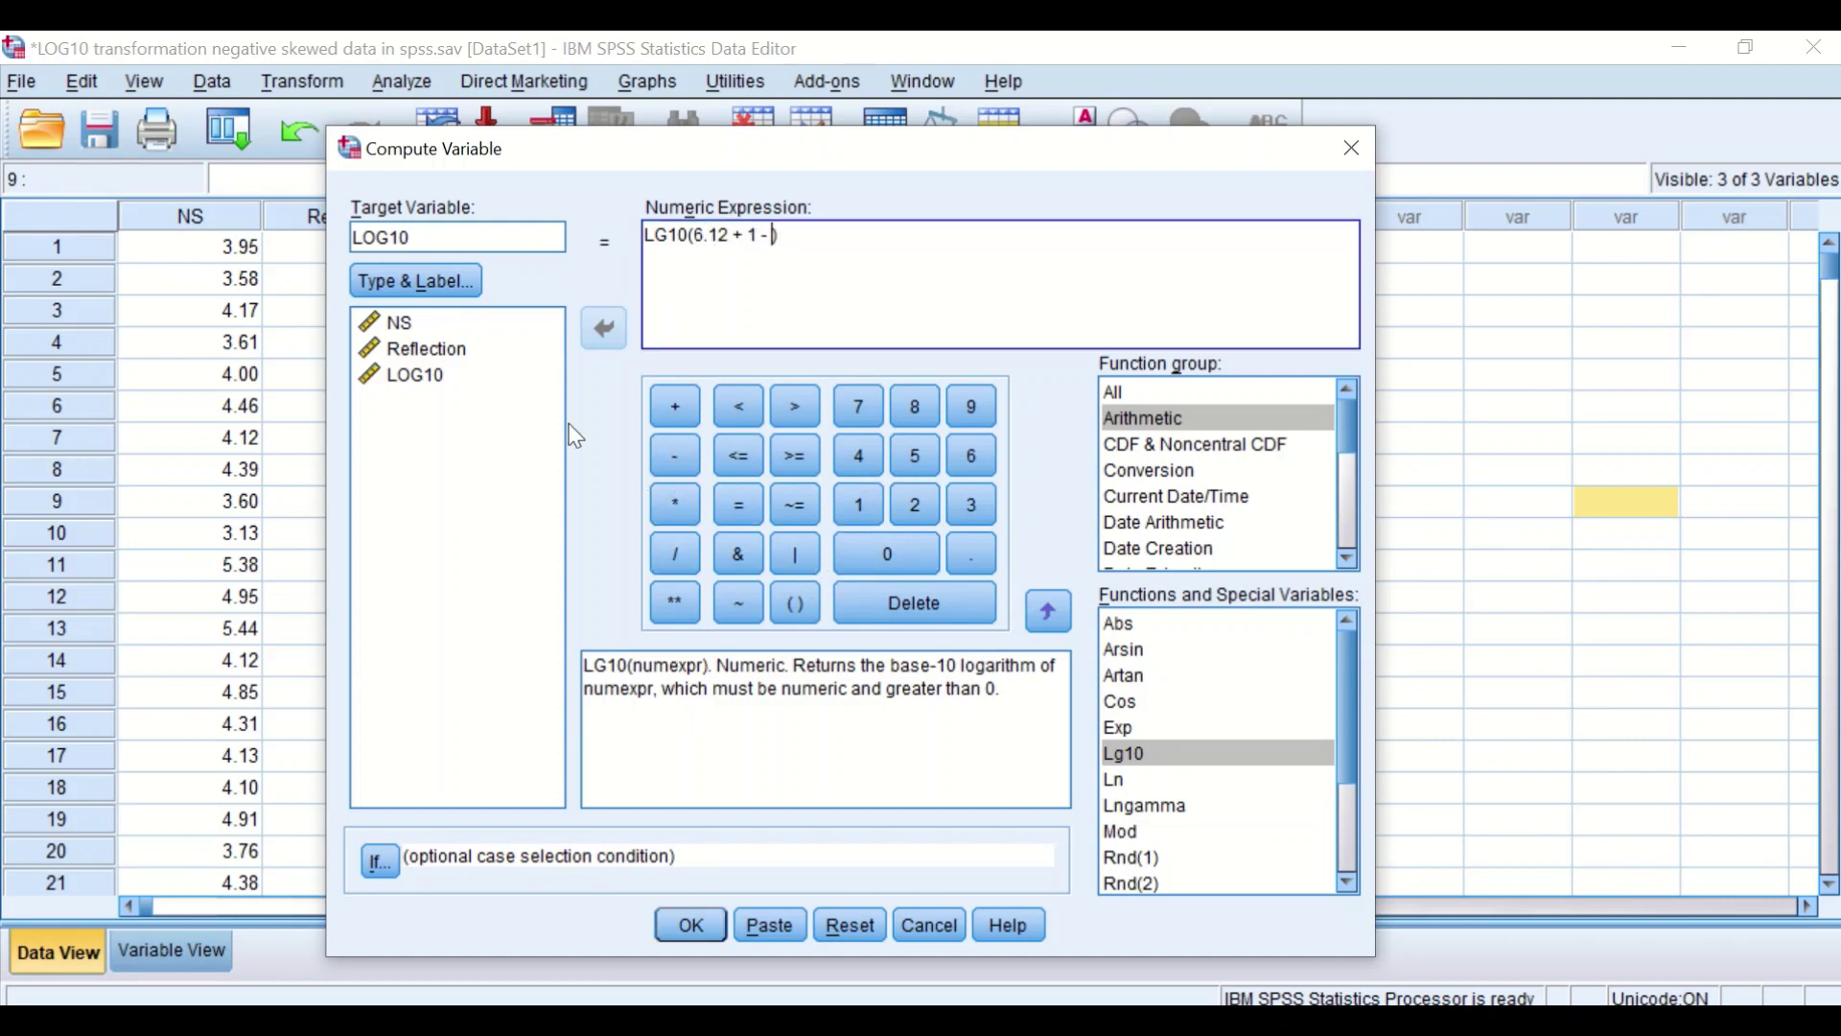
left_click(394, 322)
left_click(605, 332)
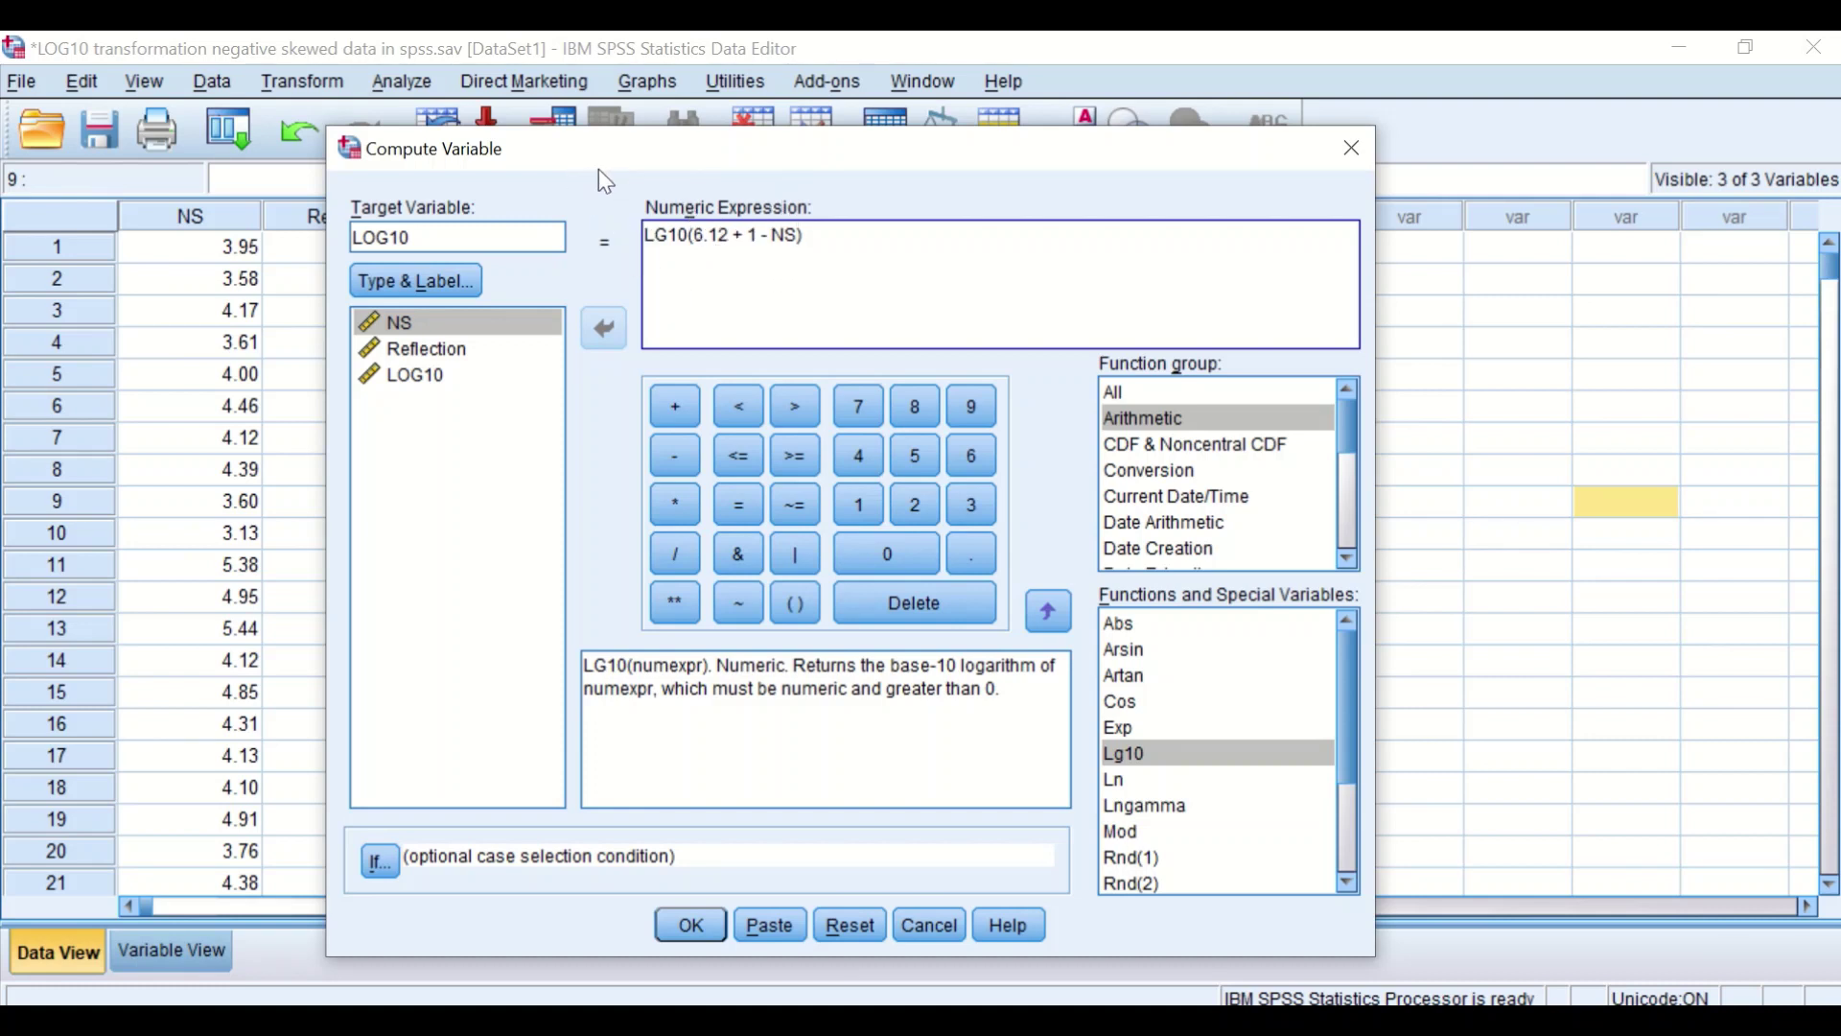
left_click_drag(531, 144, 986, 170)
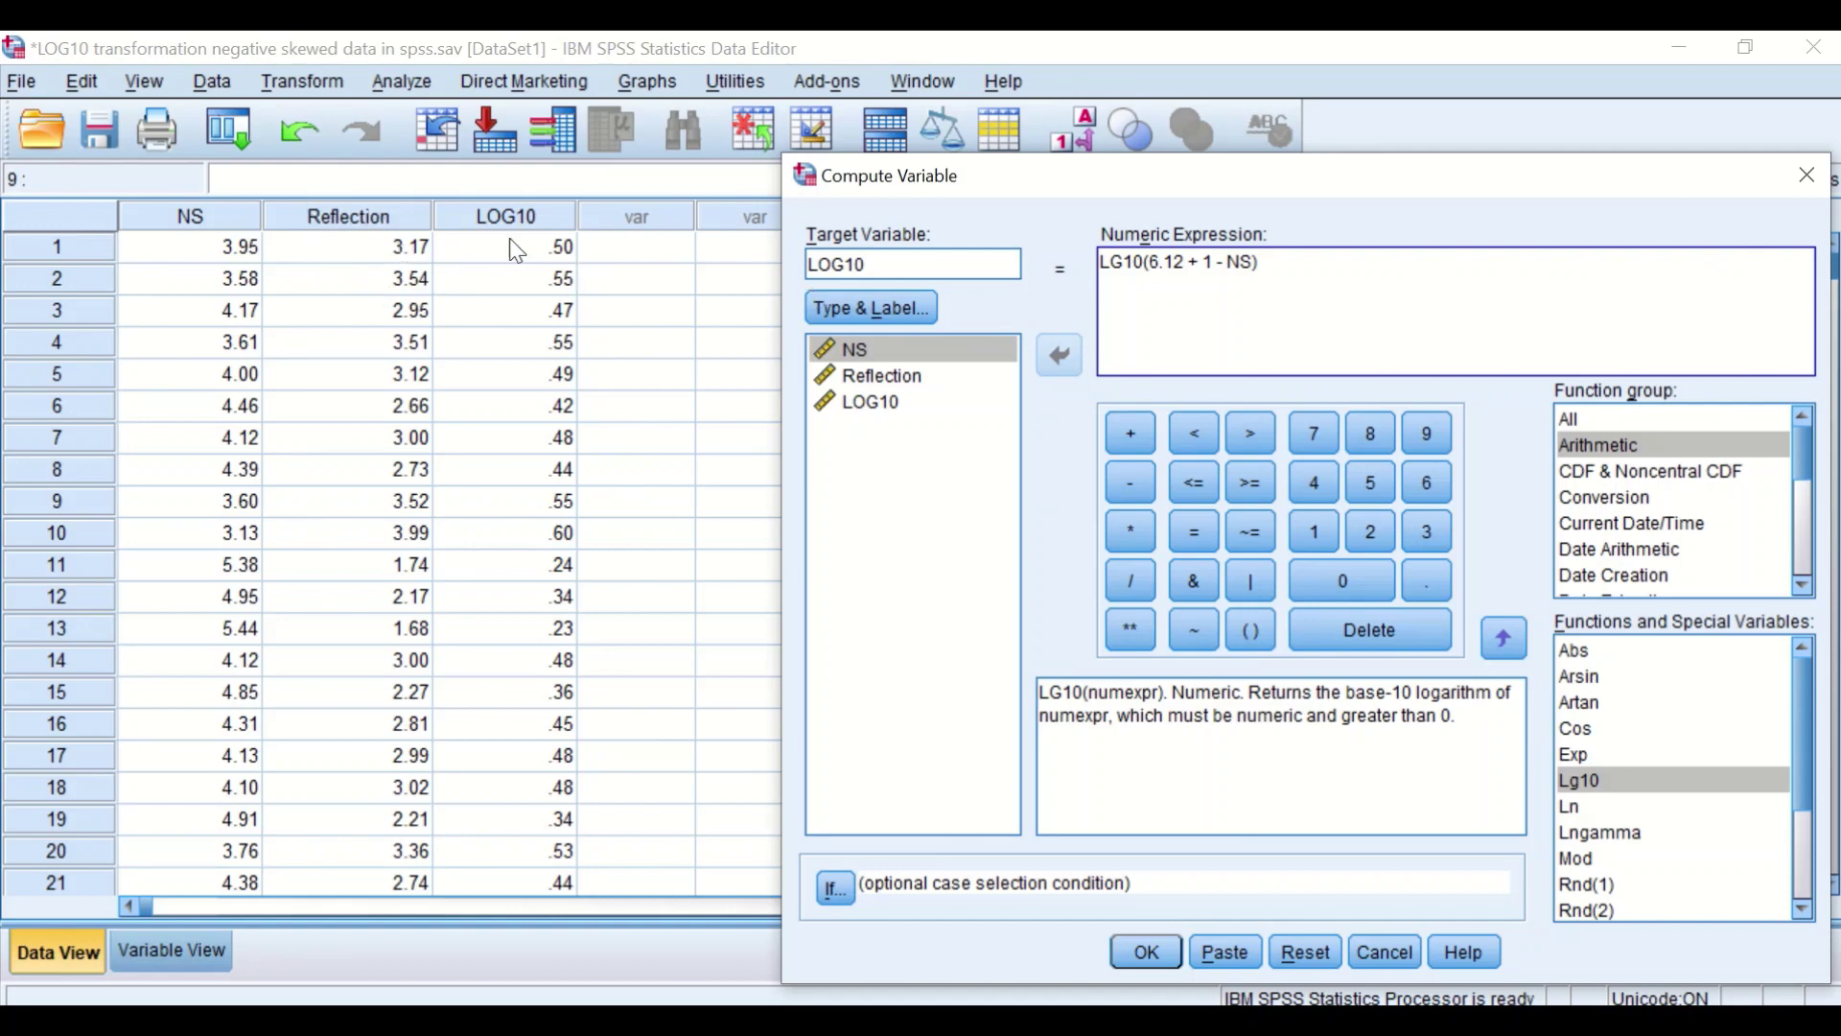
left_click(1807, 174)
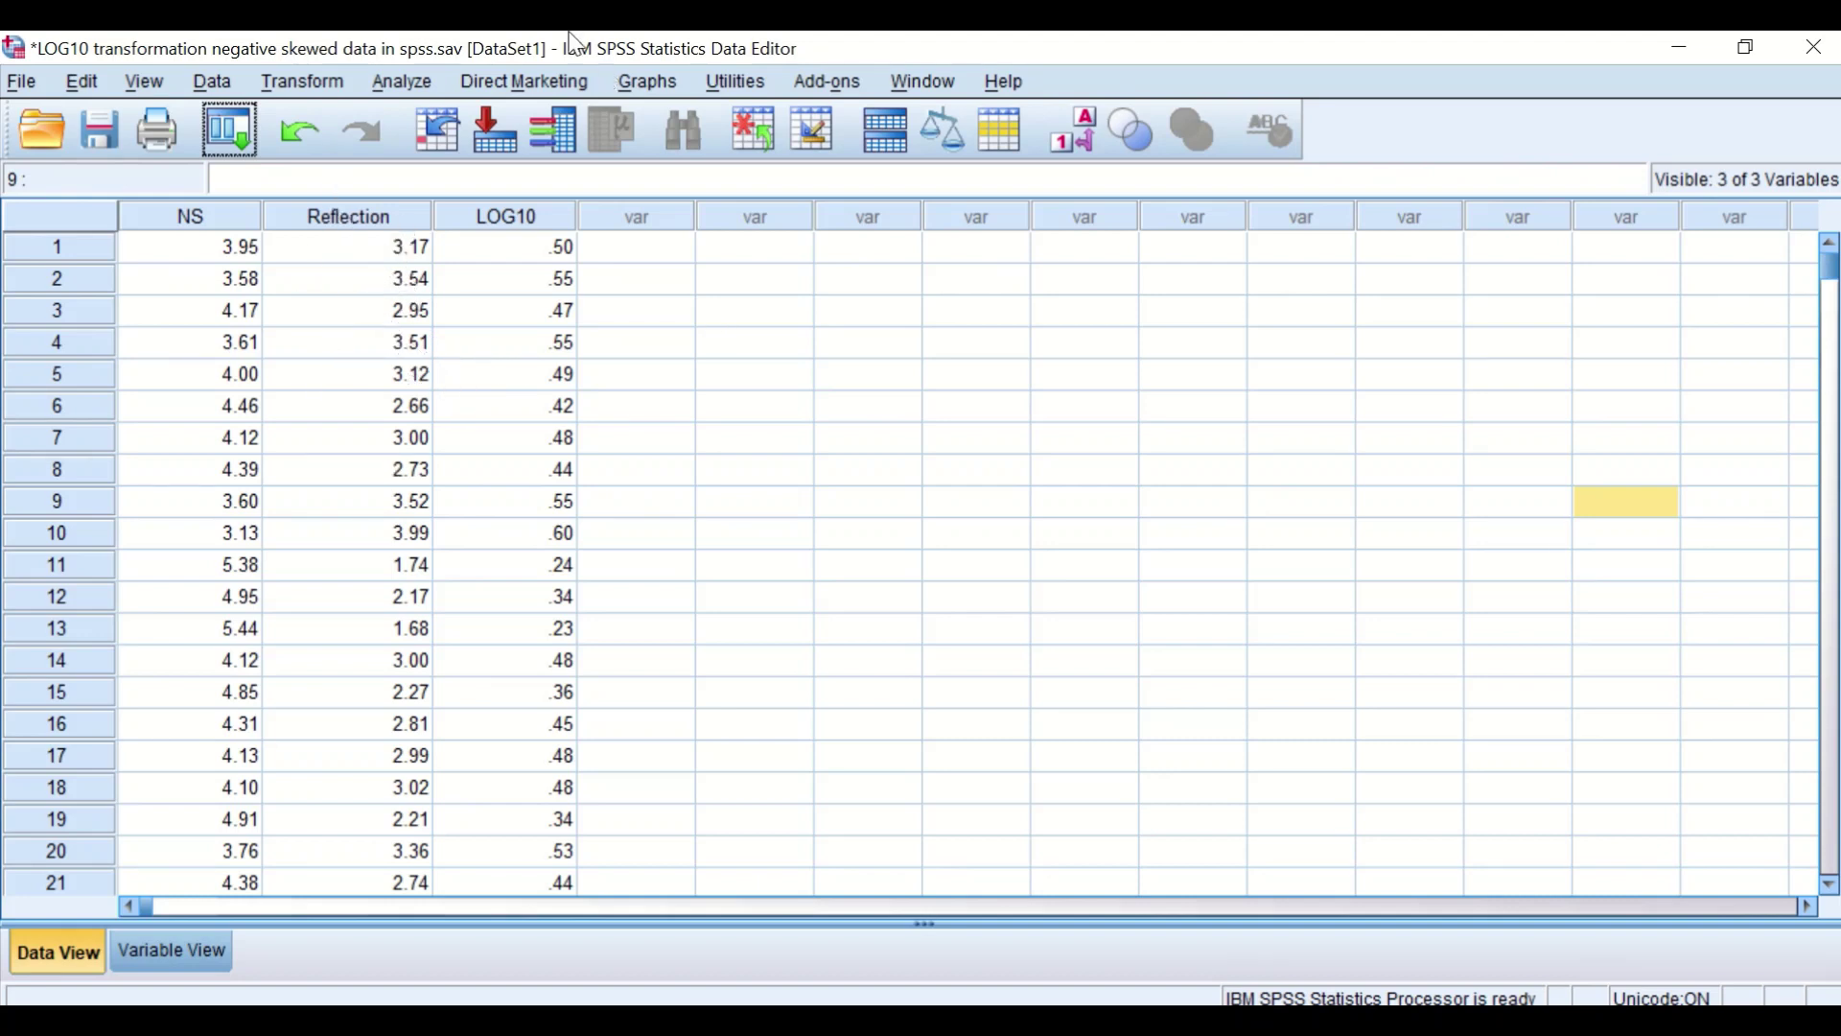
Start a fresh variable computation by resetting the previous settings and name the target variable SQRT
left_click(228, 130)
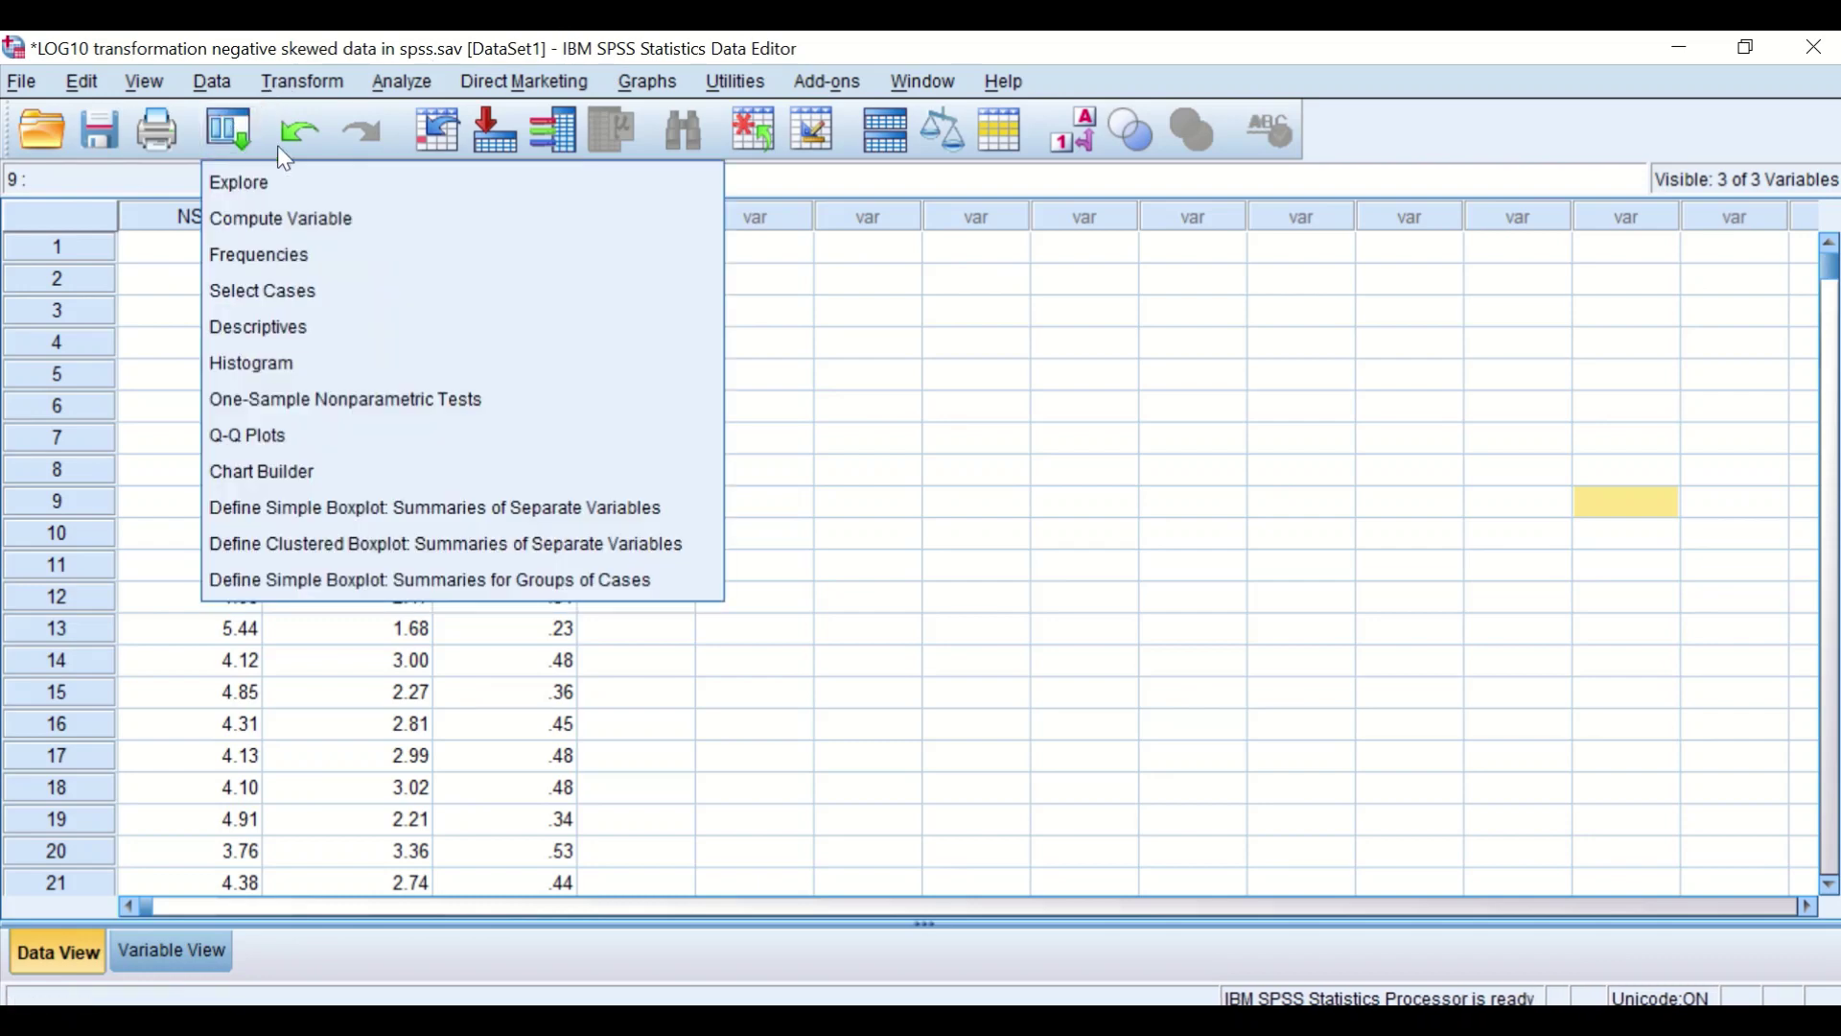
left_click(291, 219)
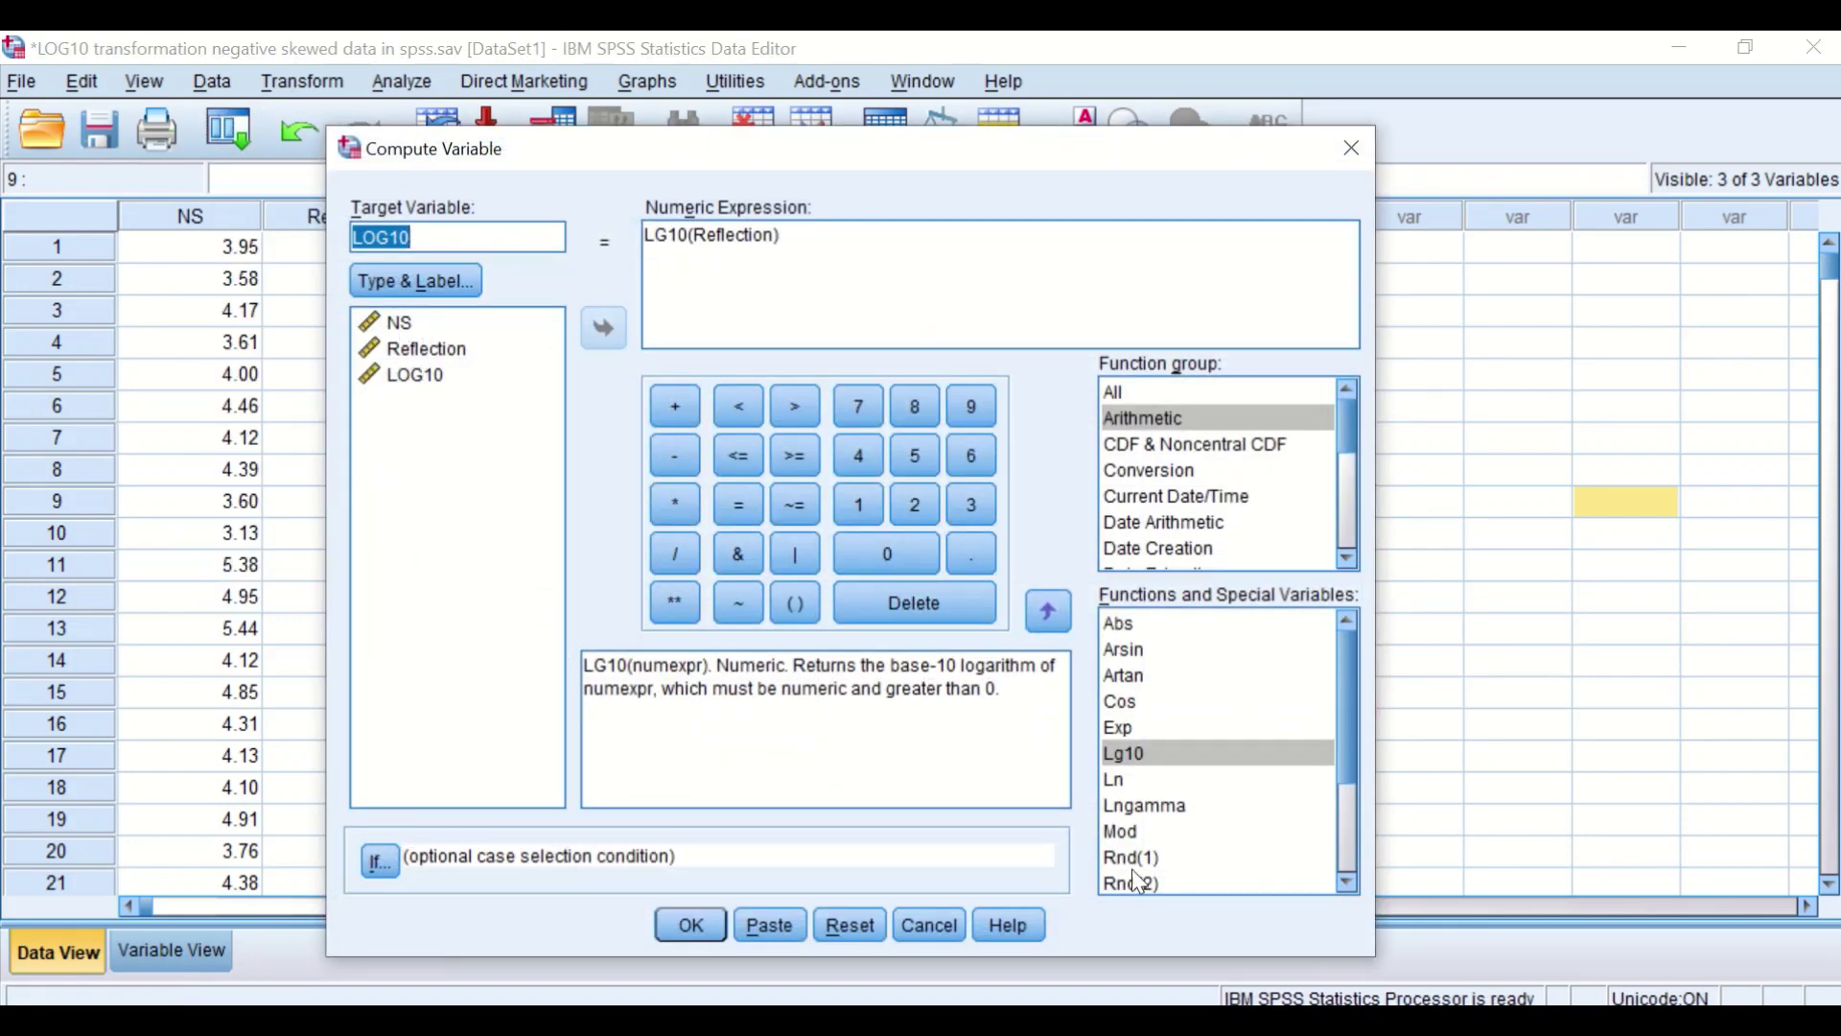
left_click(878, 924)
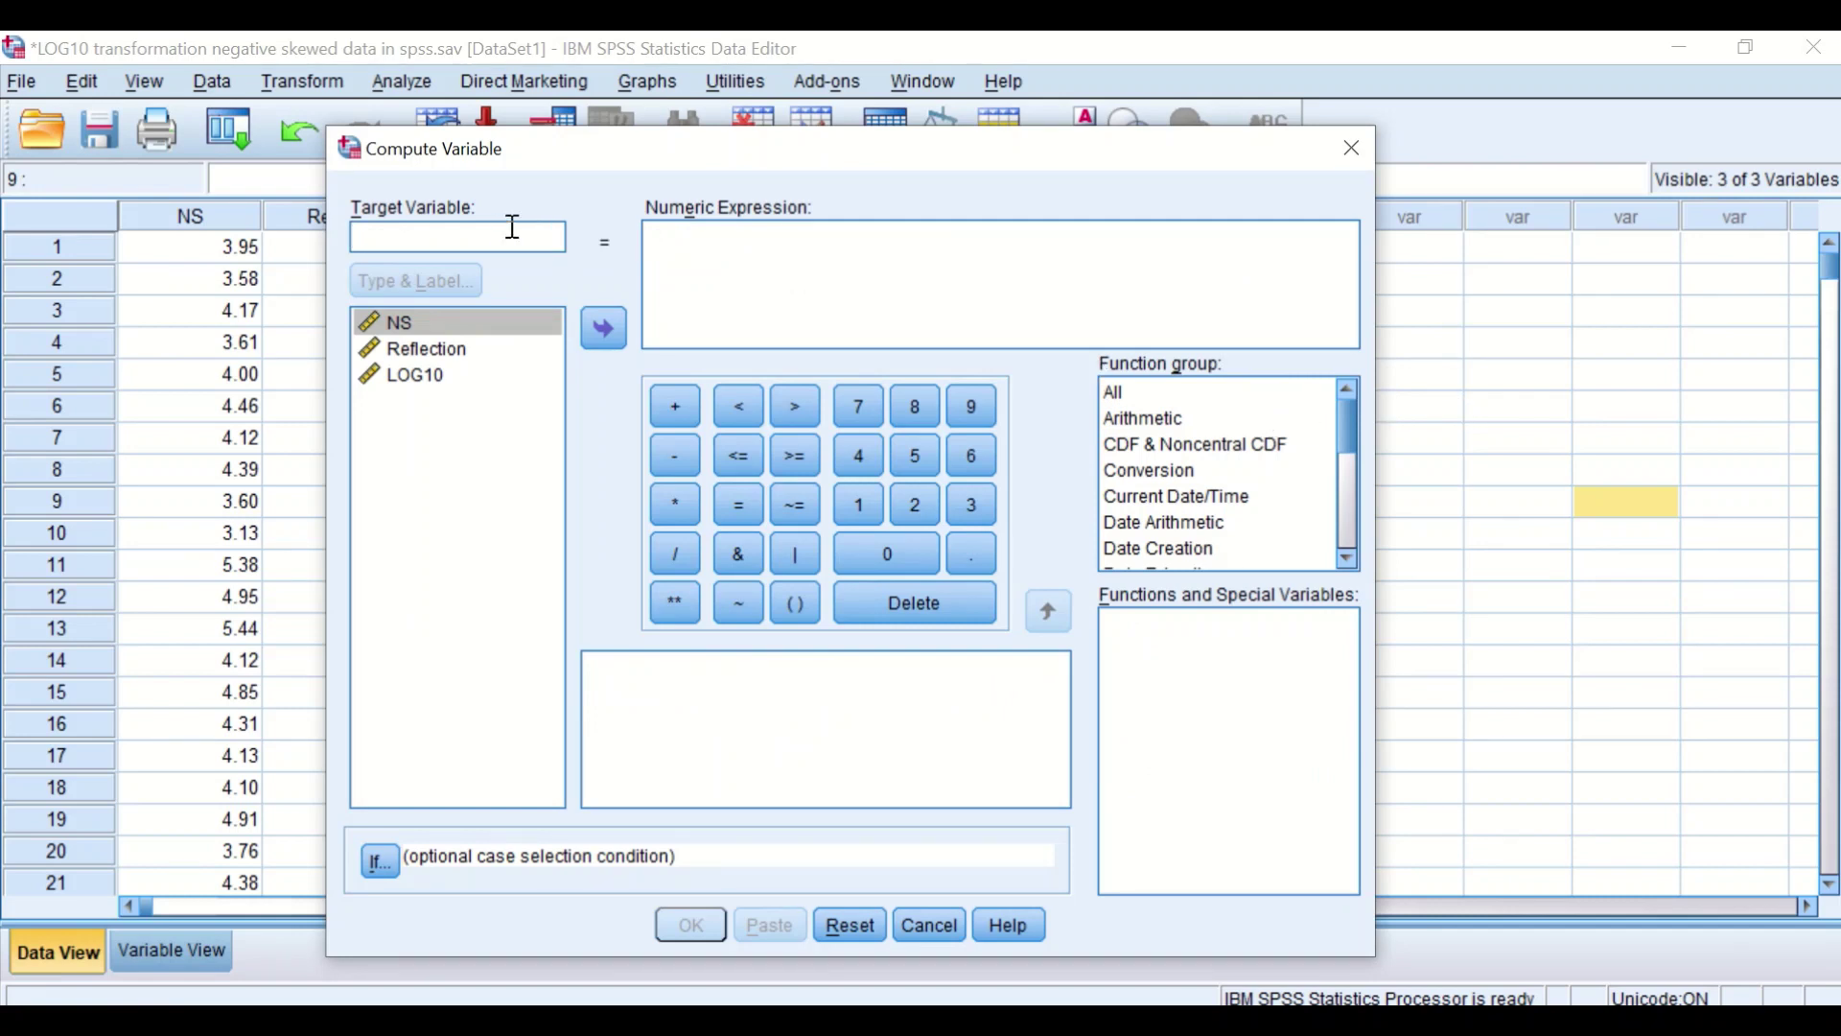
type("A")
key("BackSpace")
type("SQRT")
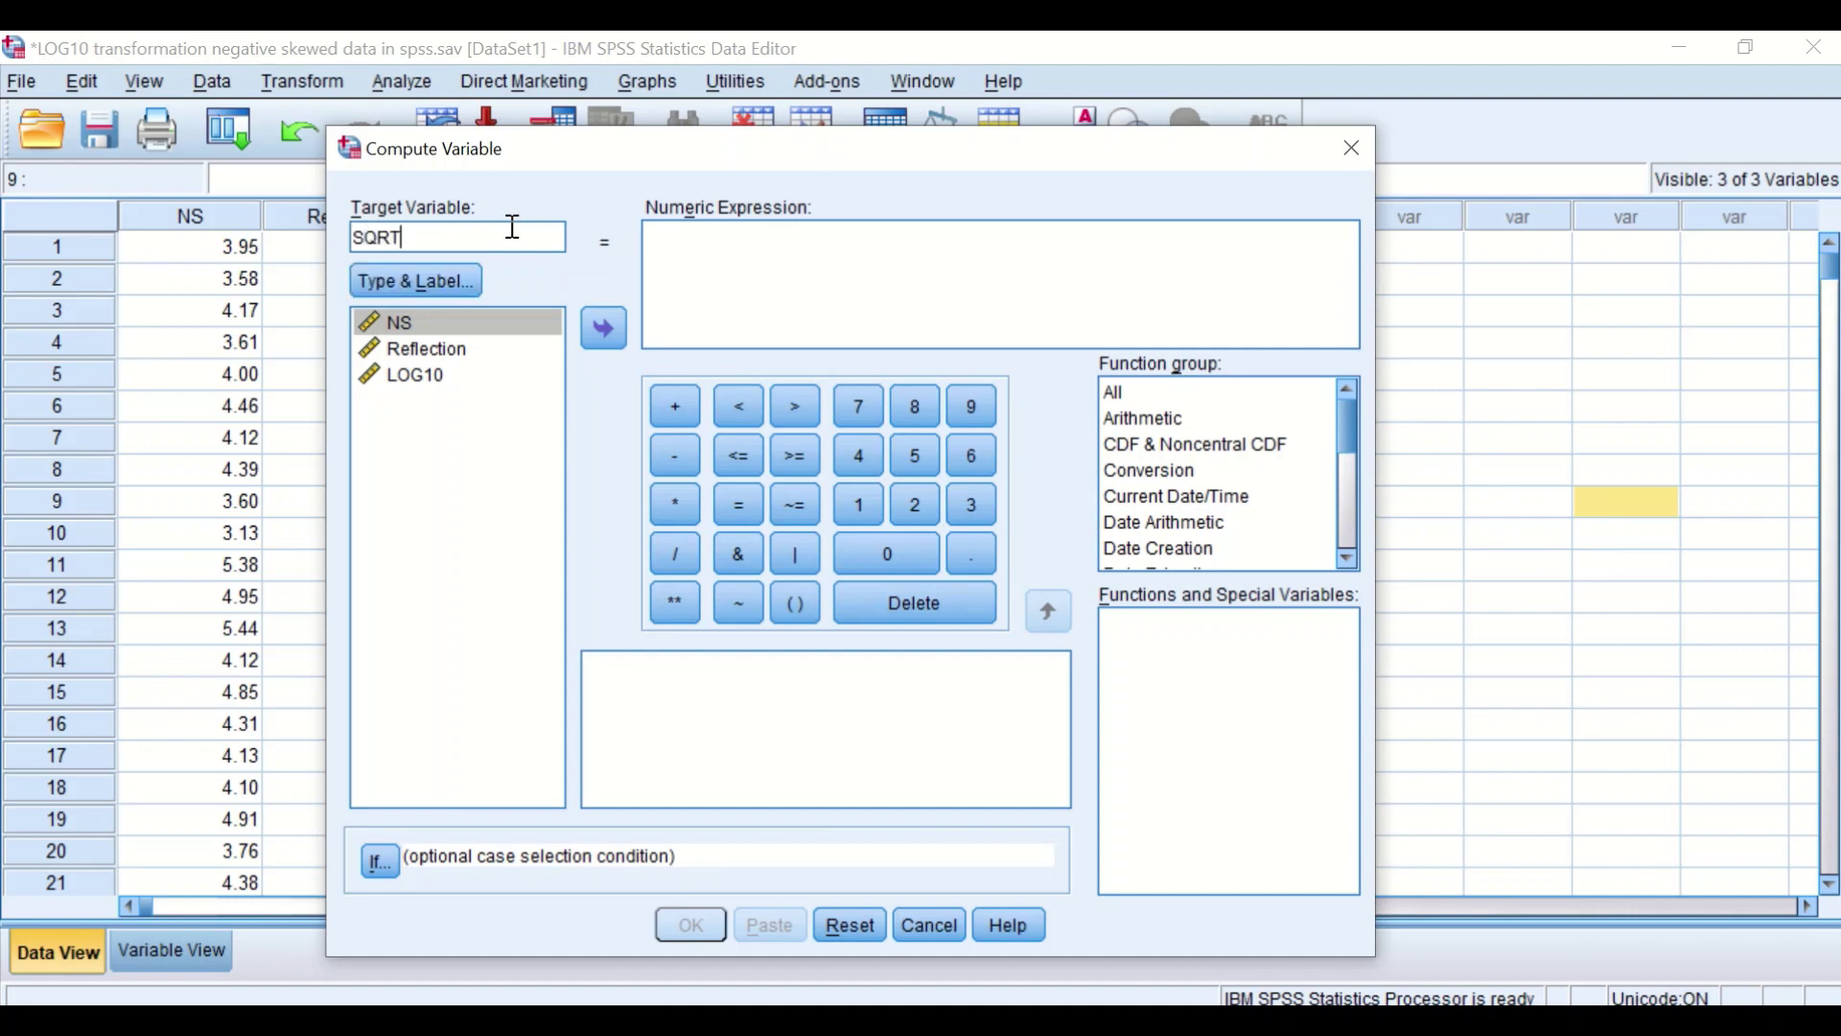
Insert the arithmetic function Sqrt into the numeric expression and remove its placeholder argument
left_click(1153, 426)
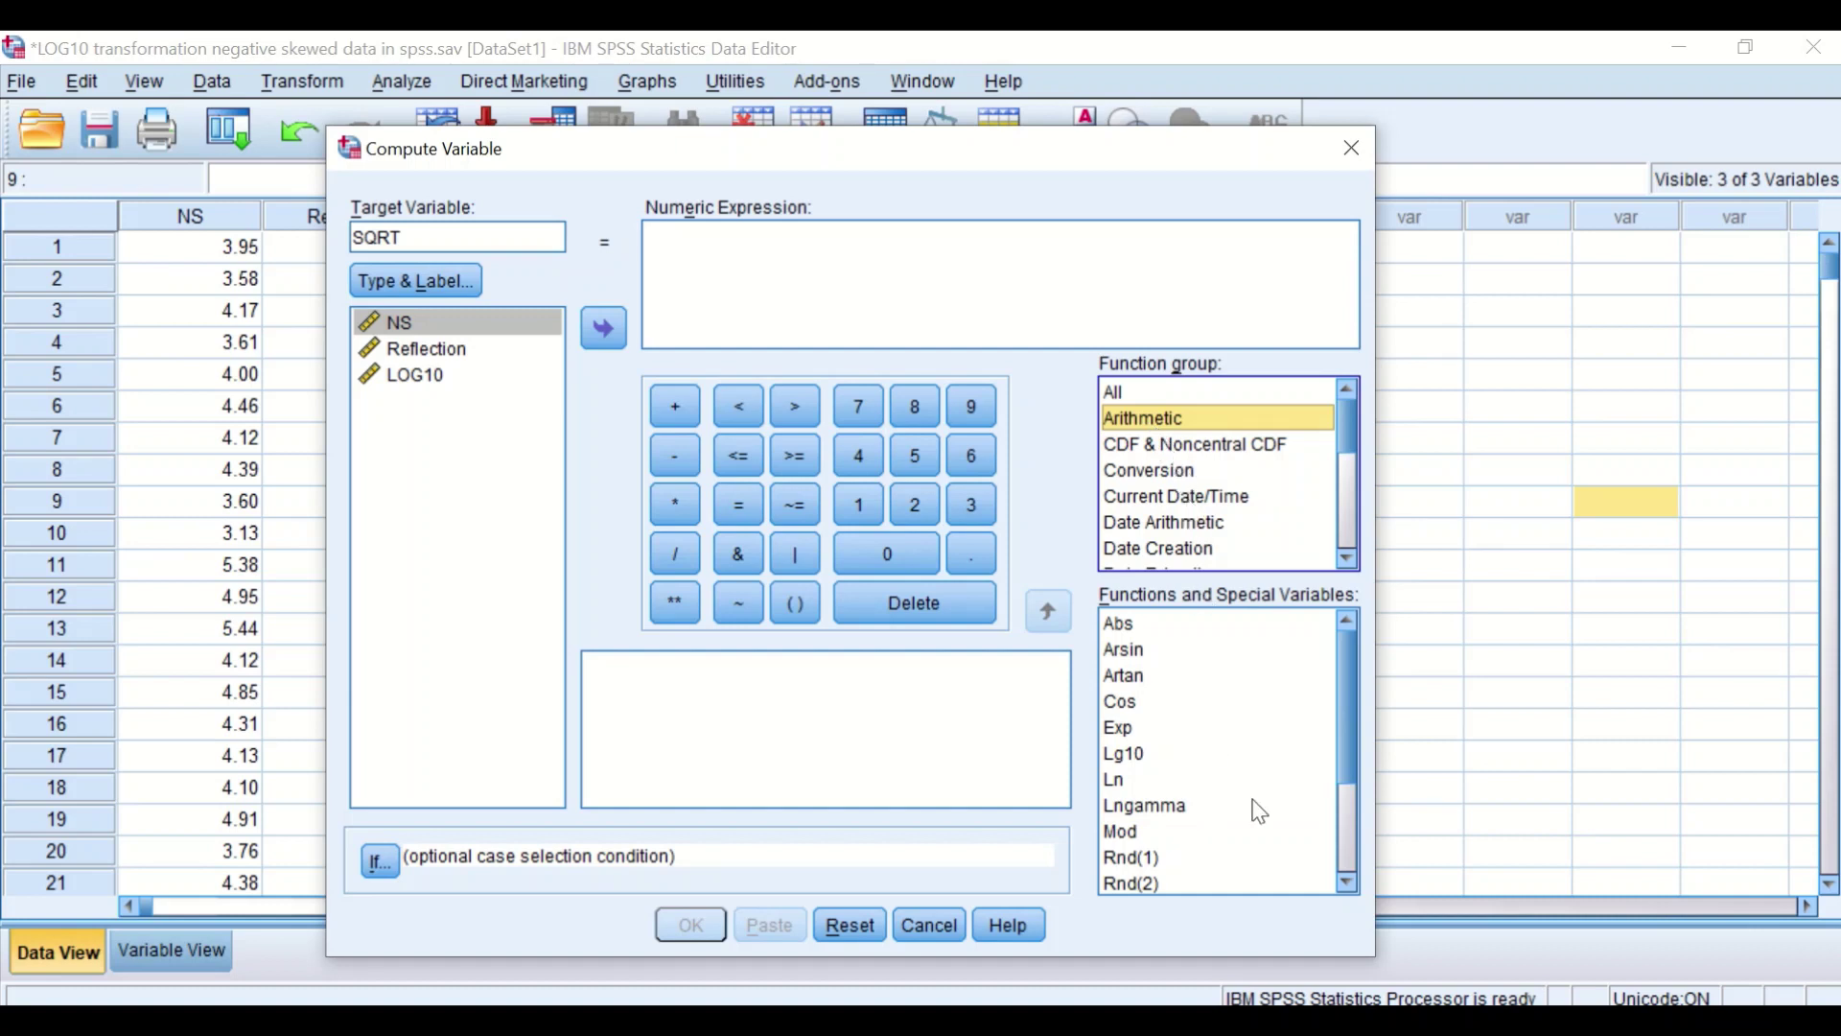
left_click_drag(1345, 668, 1337, 769)
left_click_drag(1120, 803, 676, 236)
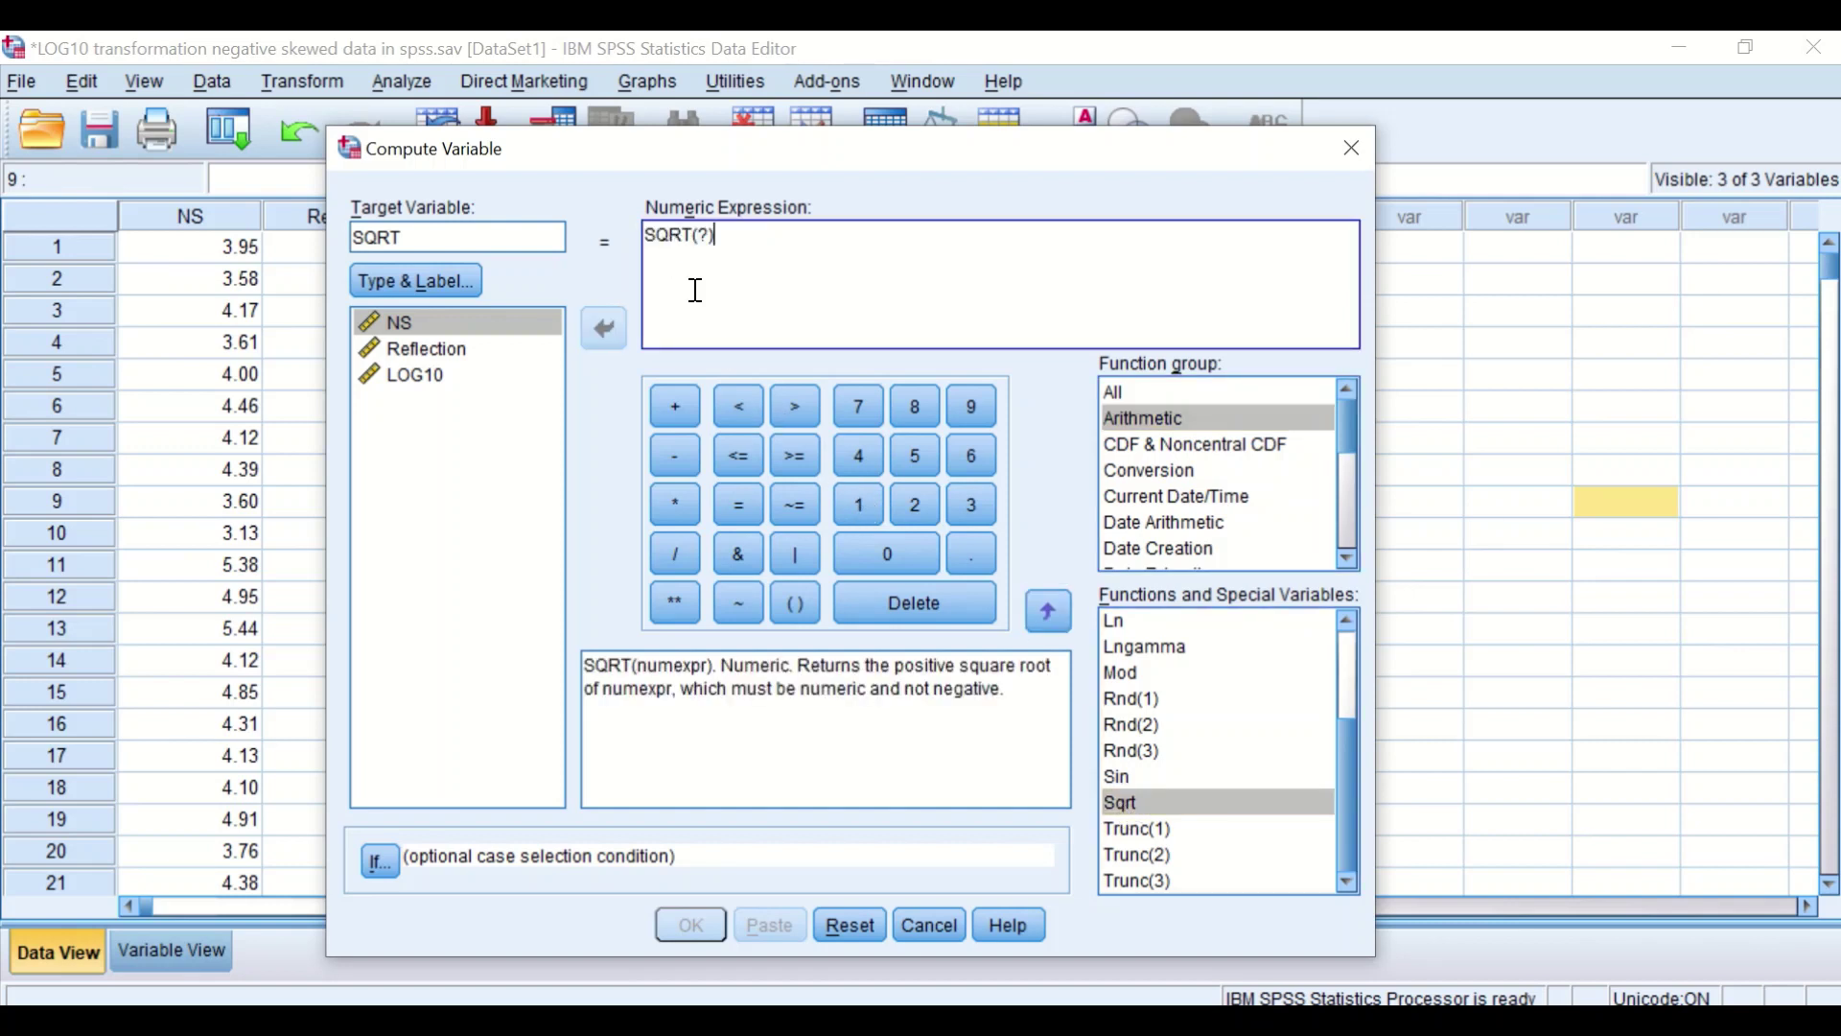
double_click(707, 235)
key("BackSpace")
Use Reflection as the argument of SQRT, run the computation and close the output window
left_click(451, 348)
left_click(604, 329)
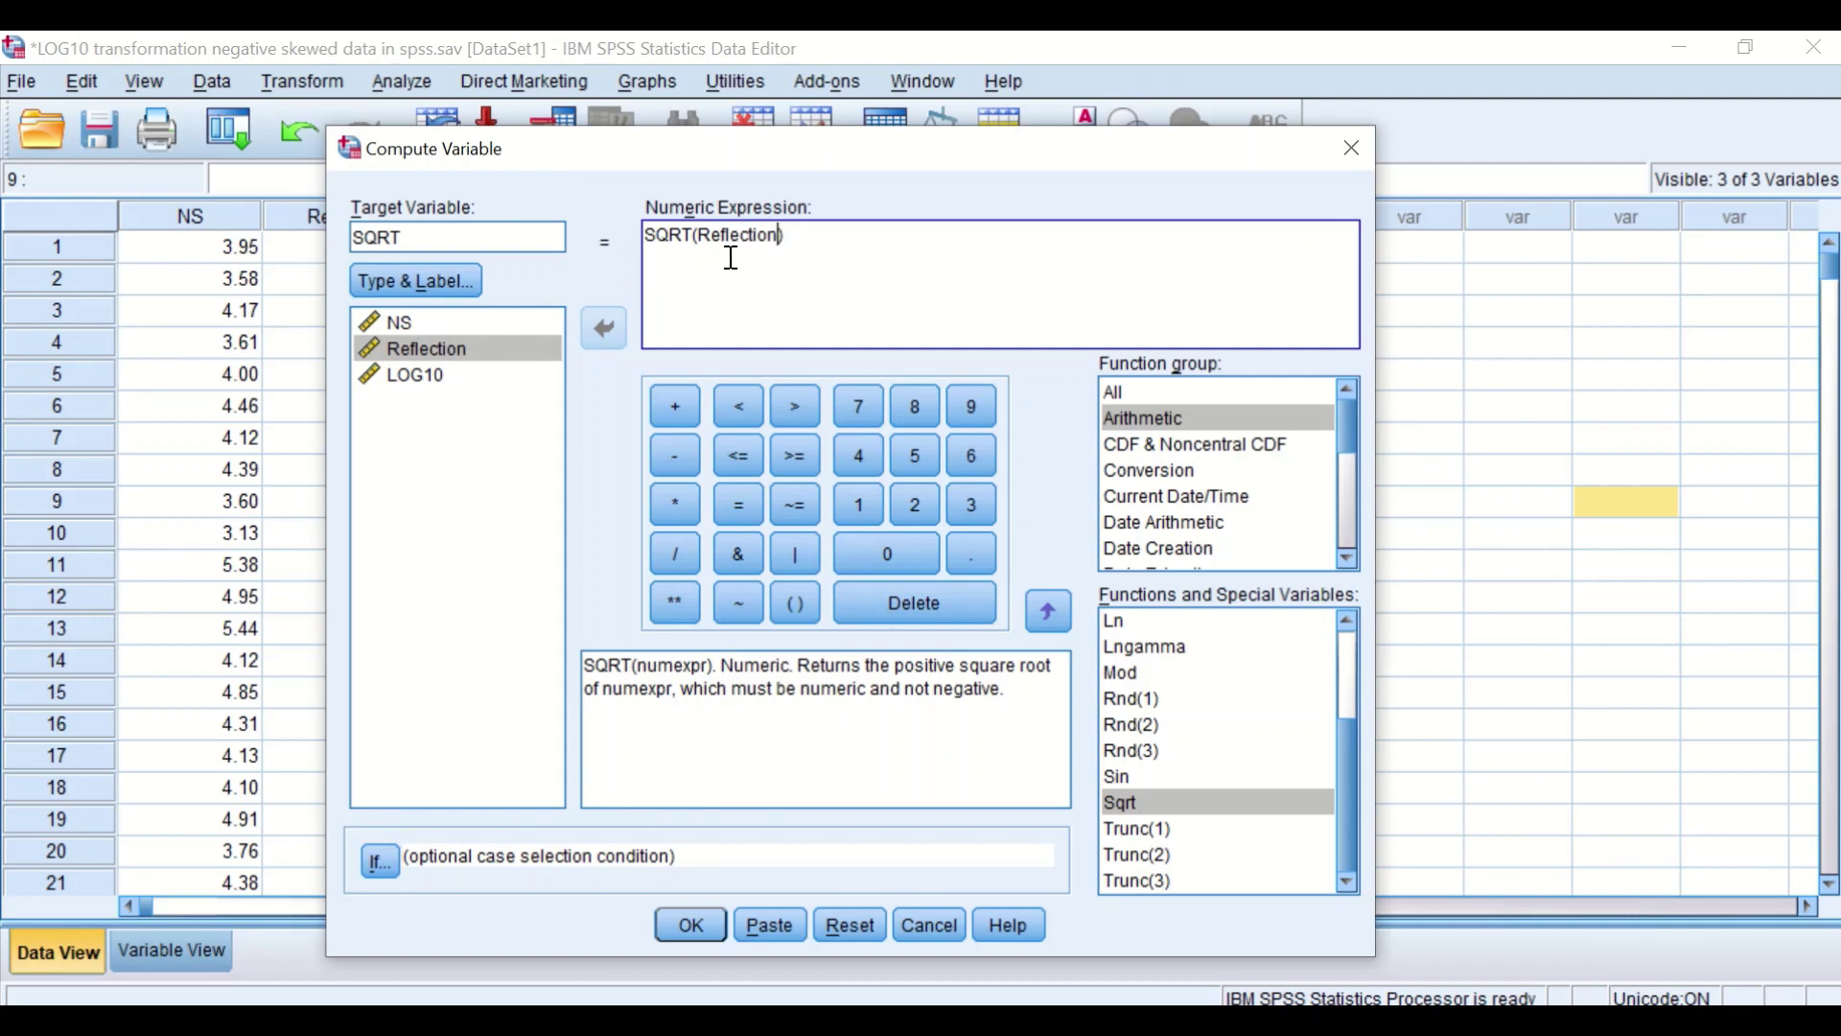
left_click(689, 926)
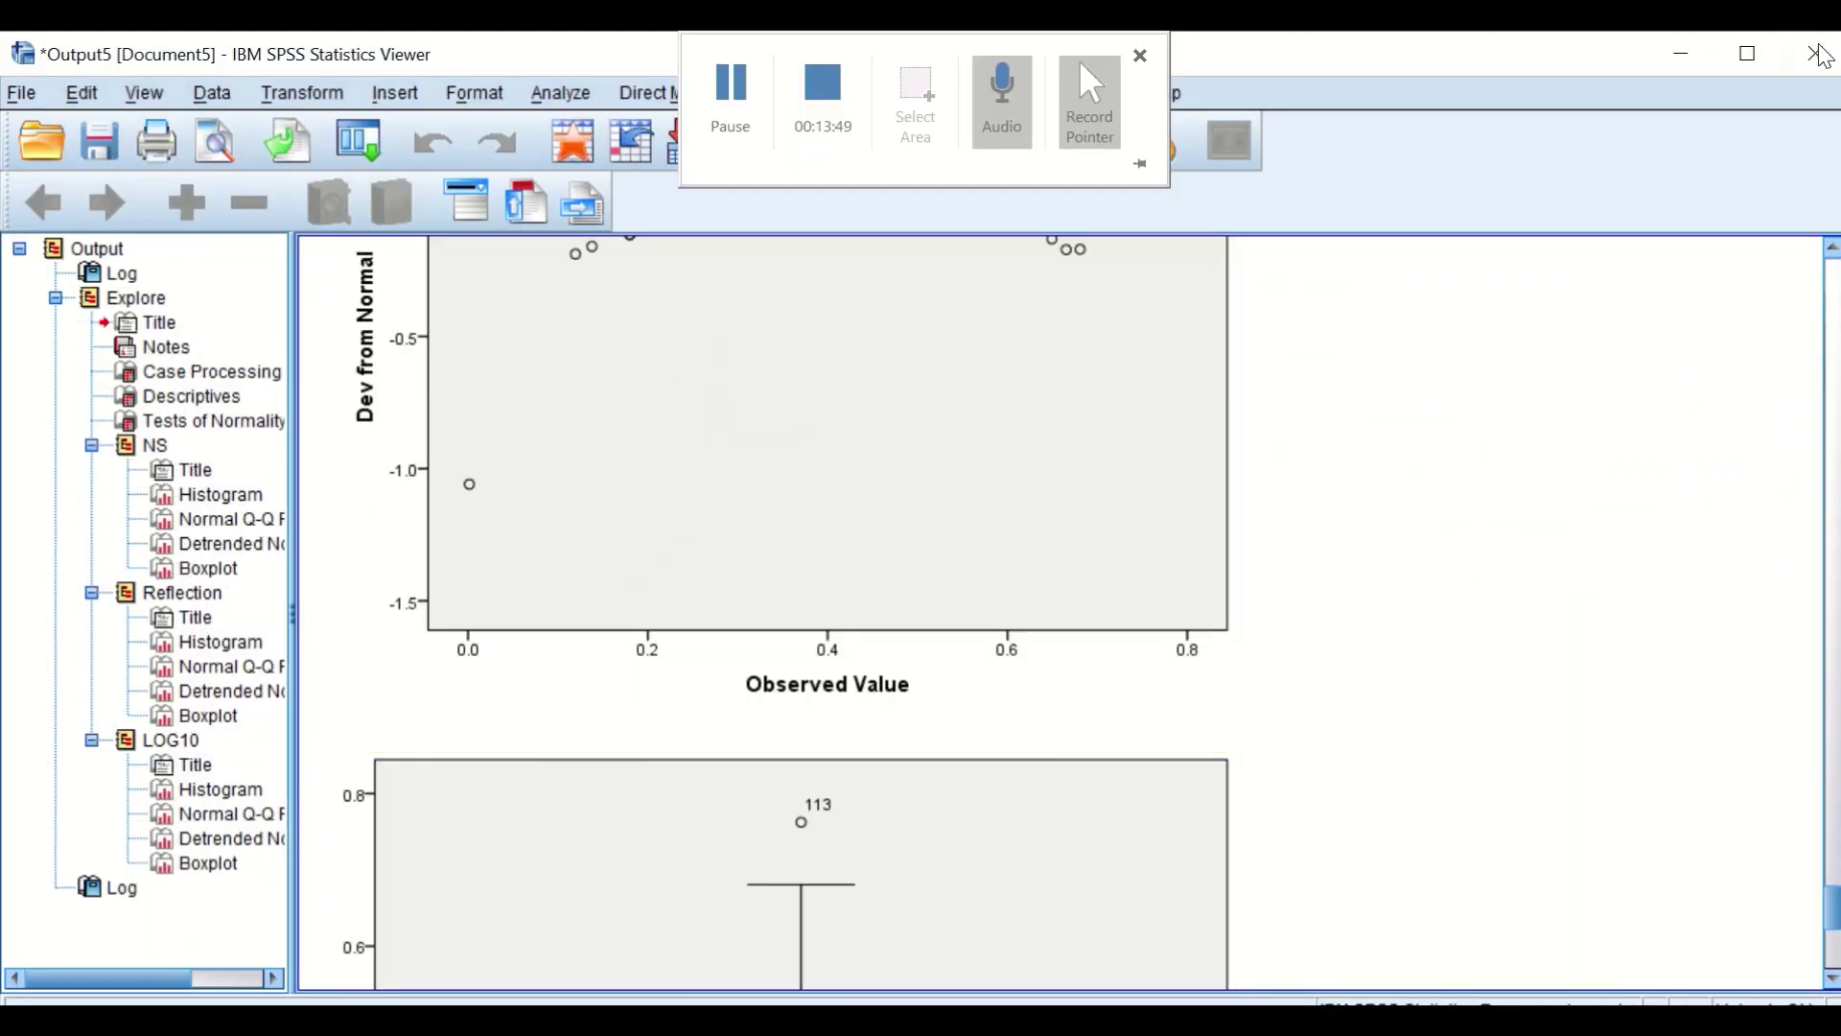
left_click(1820, 55)
left_click(906, 589)
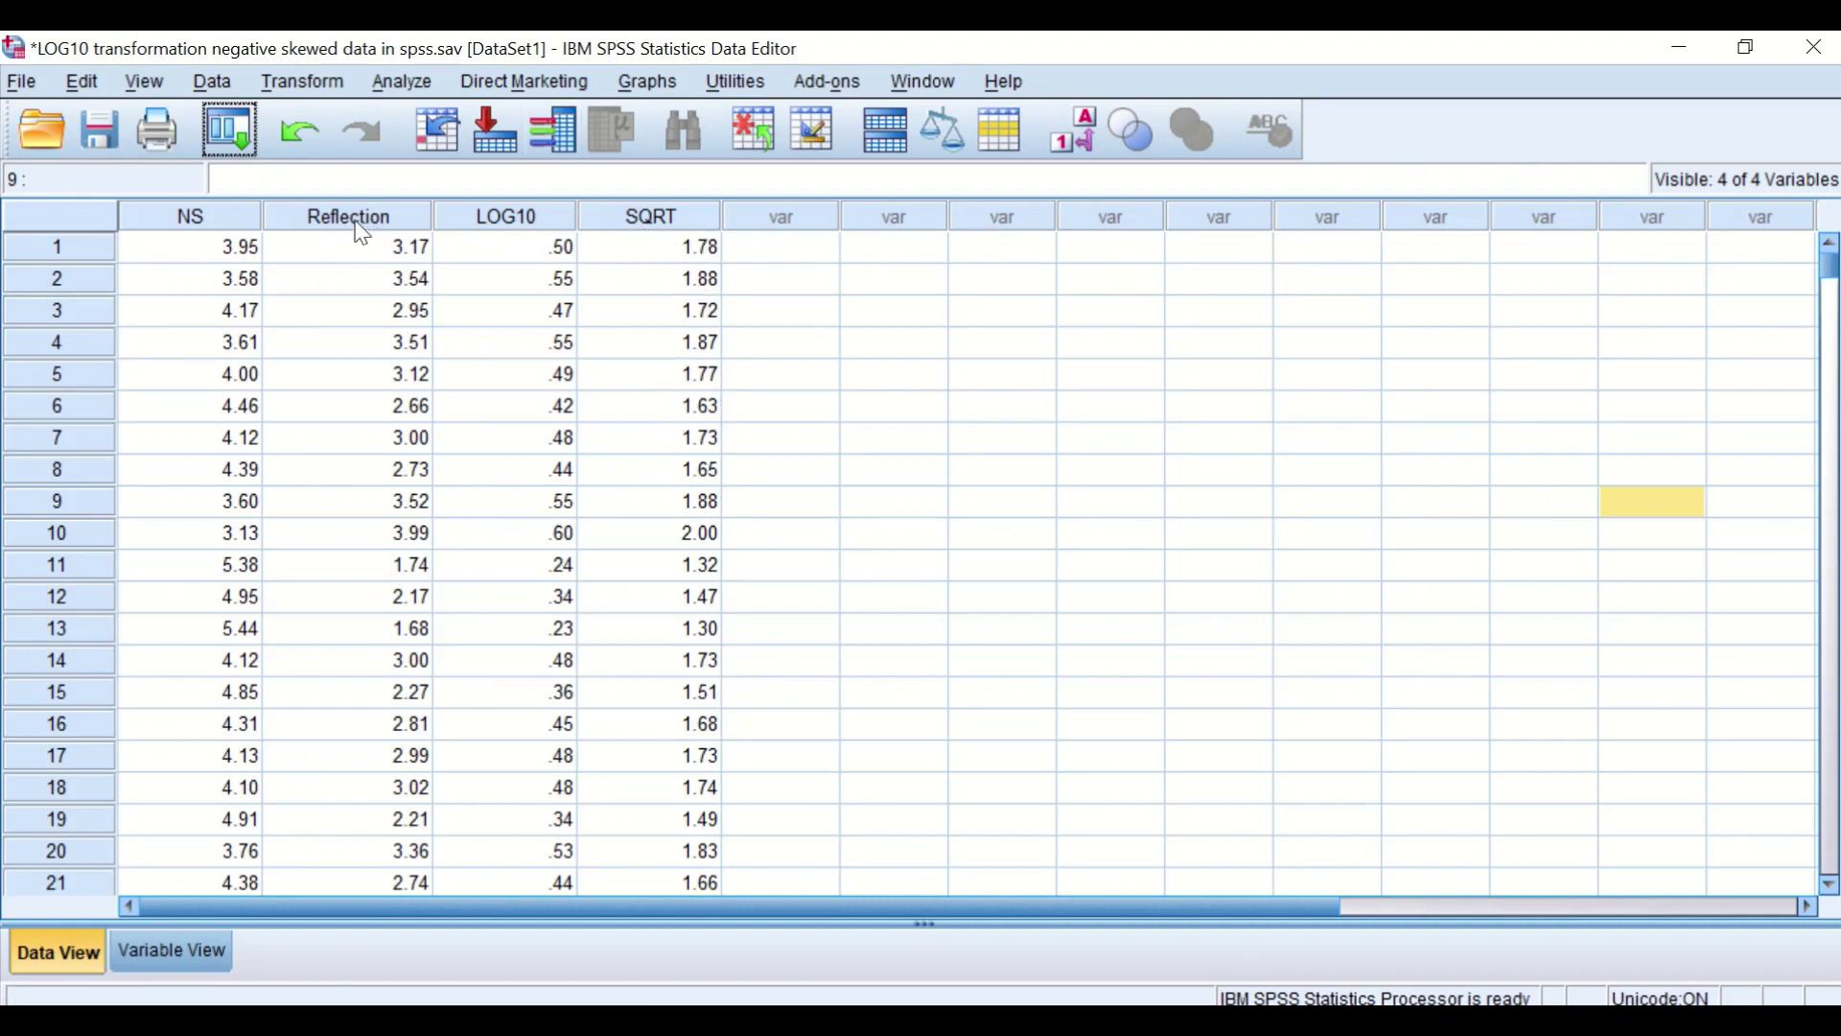
Add SQRT to the dependent variables with NS, Reflection and LOG10 and run the Explore analysis
left_click(230, 134)
left_click(259, 226)
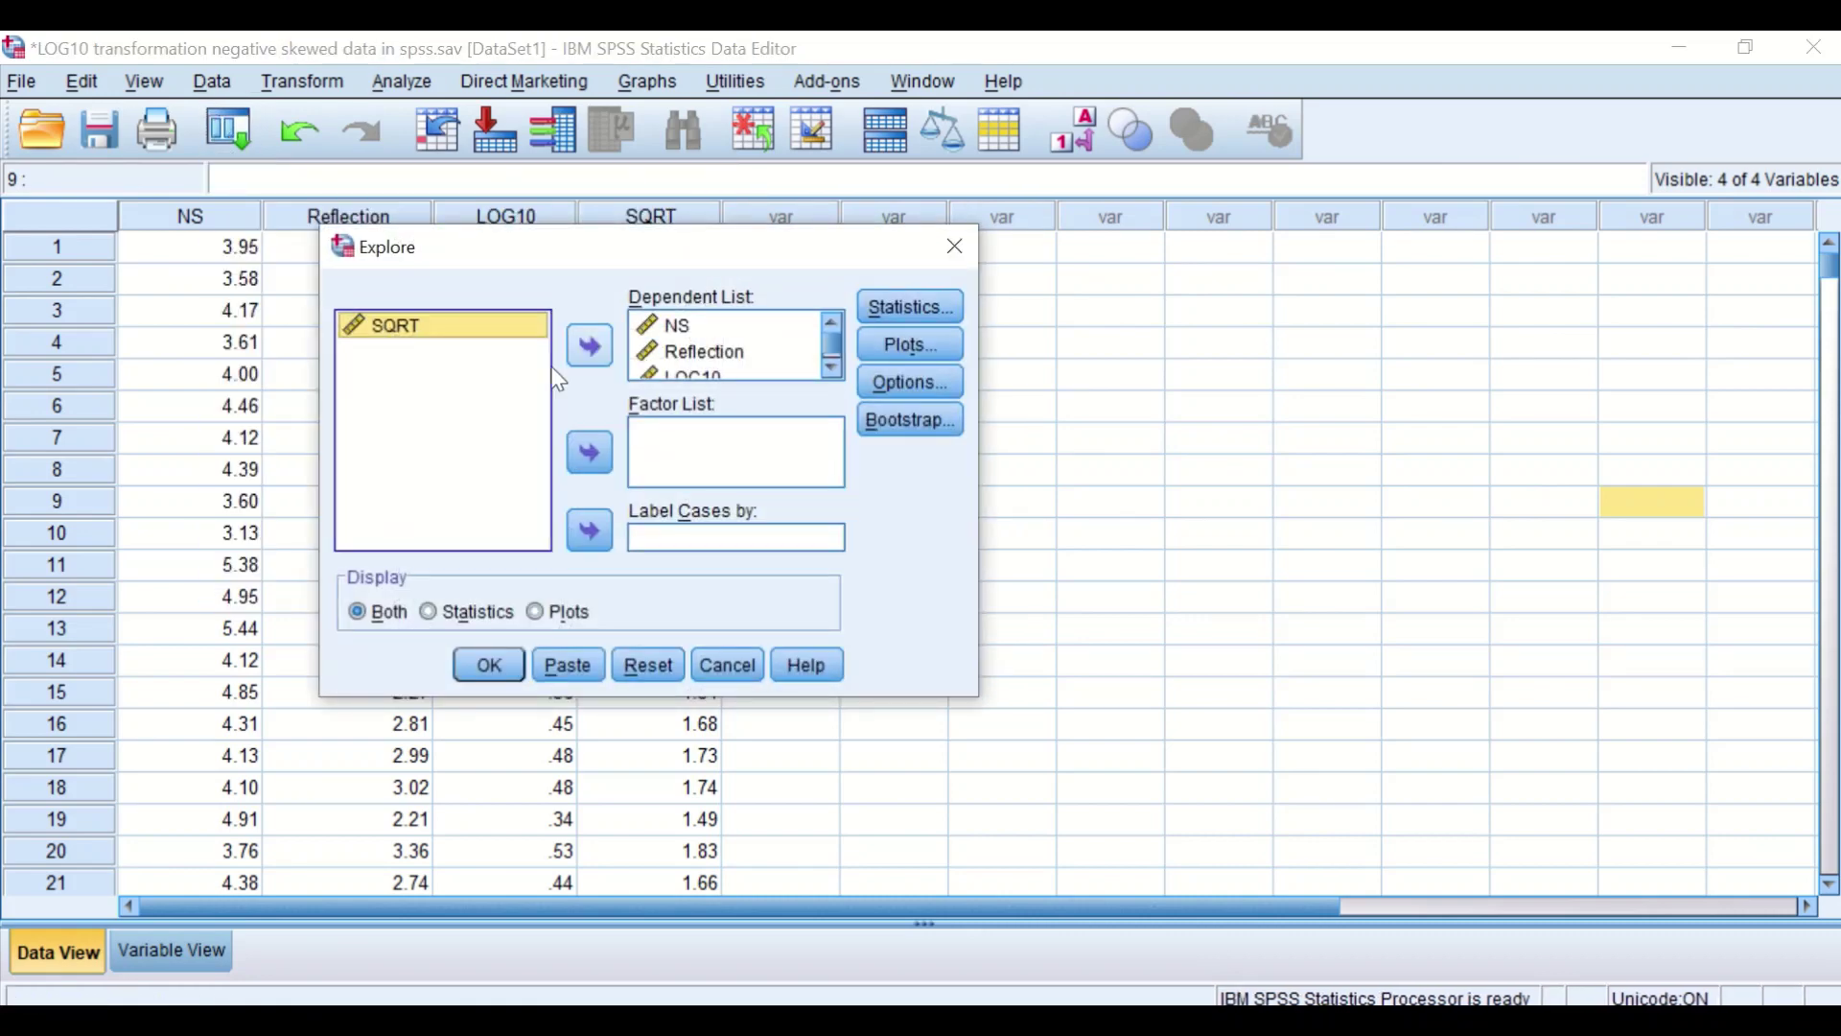
left_click_drag(400, 318, 704, 368)
left_click(489, 664)
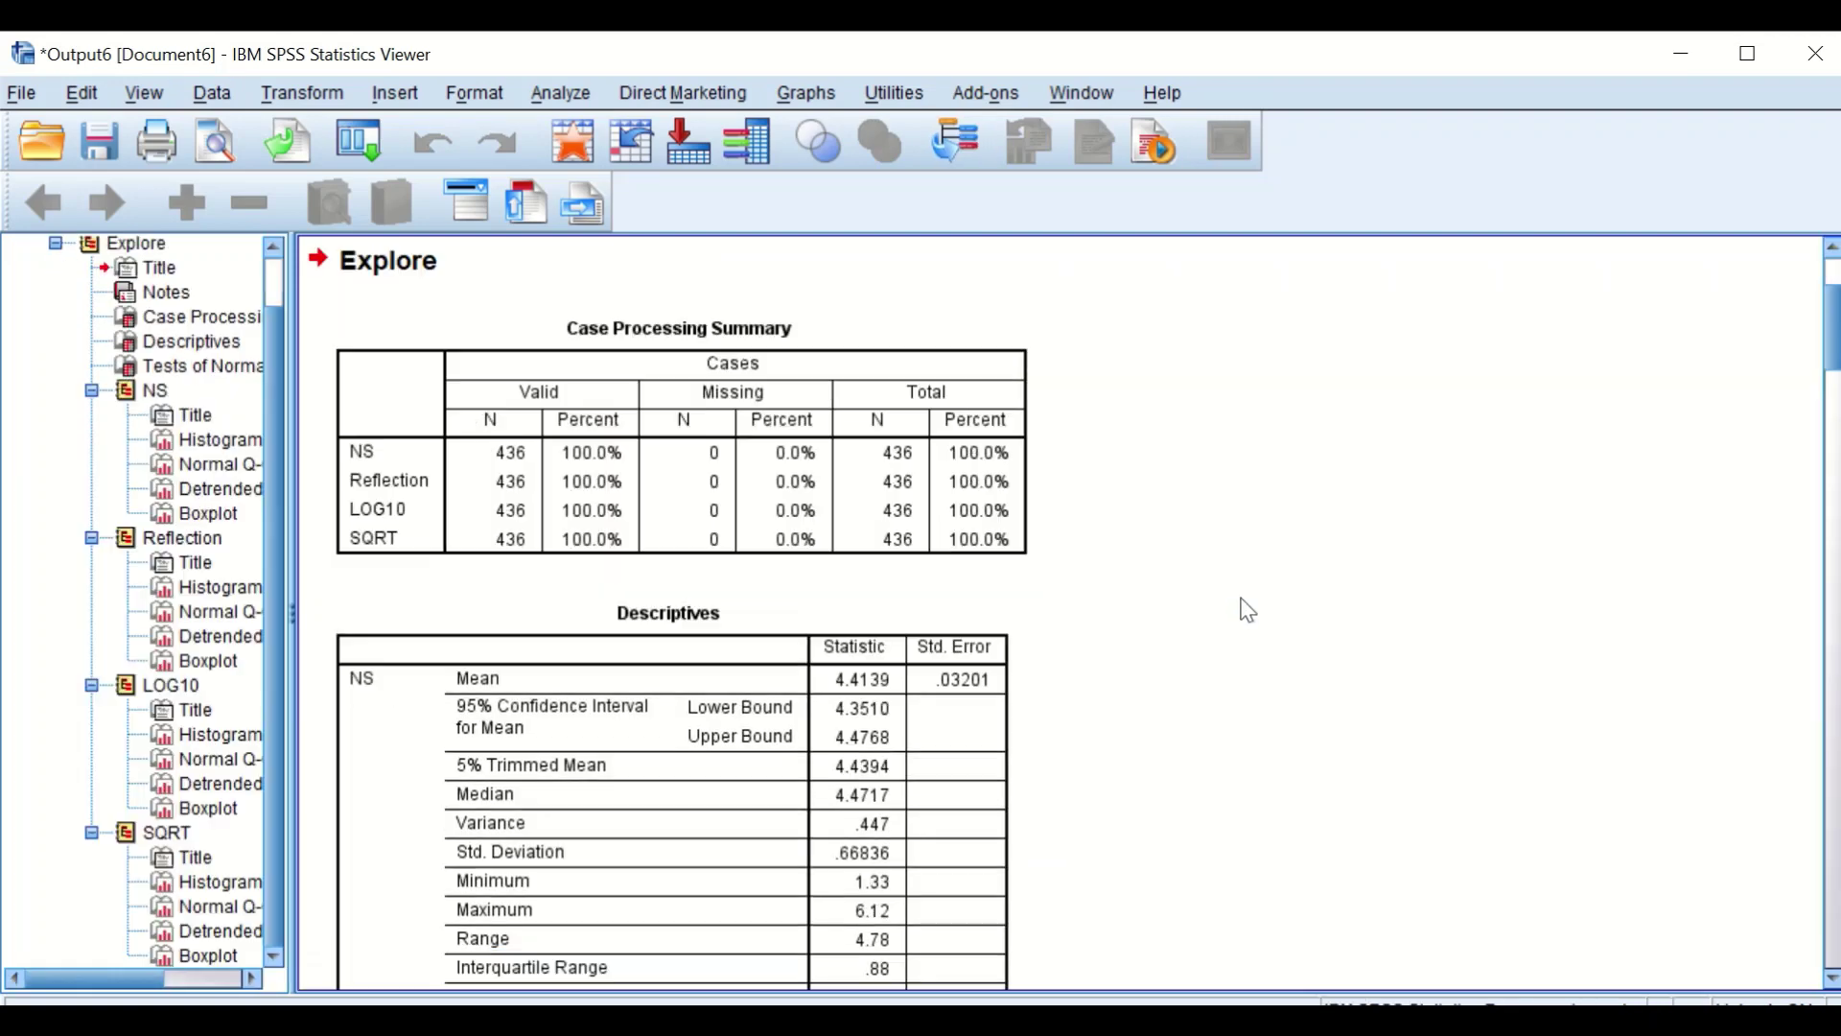
Examine the Descriptives table, comparing skewness and kurtosis across NS, Reflection, LOG10 and SQRT
scroll(1189, 604, "down", 4)
scroll(1194, 604, "up", 4)
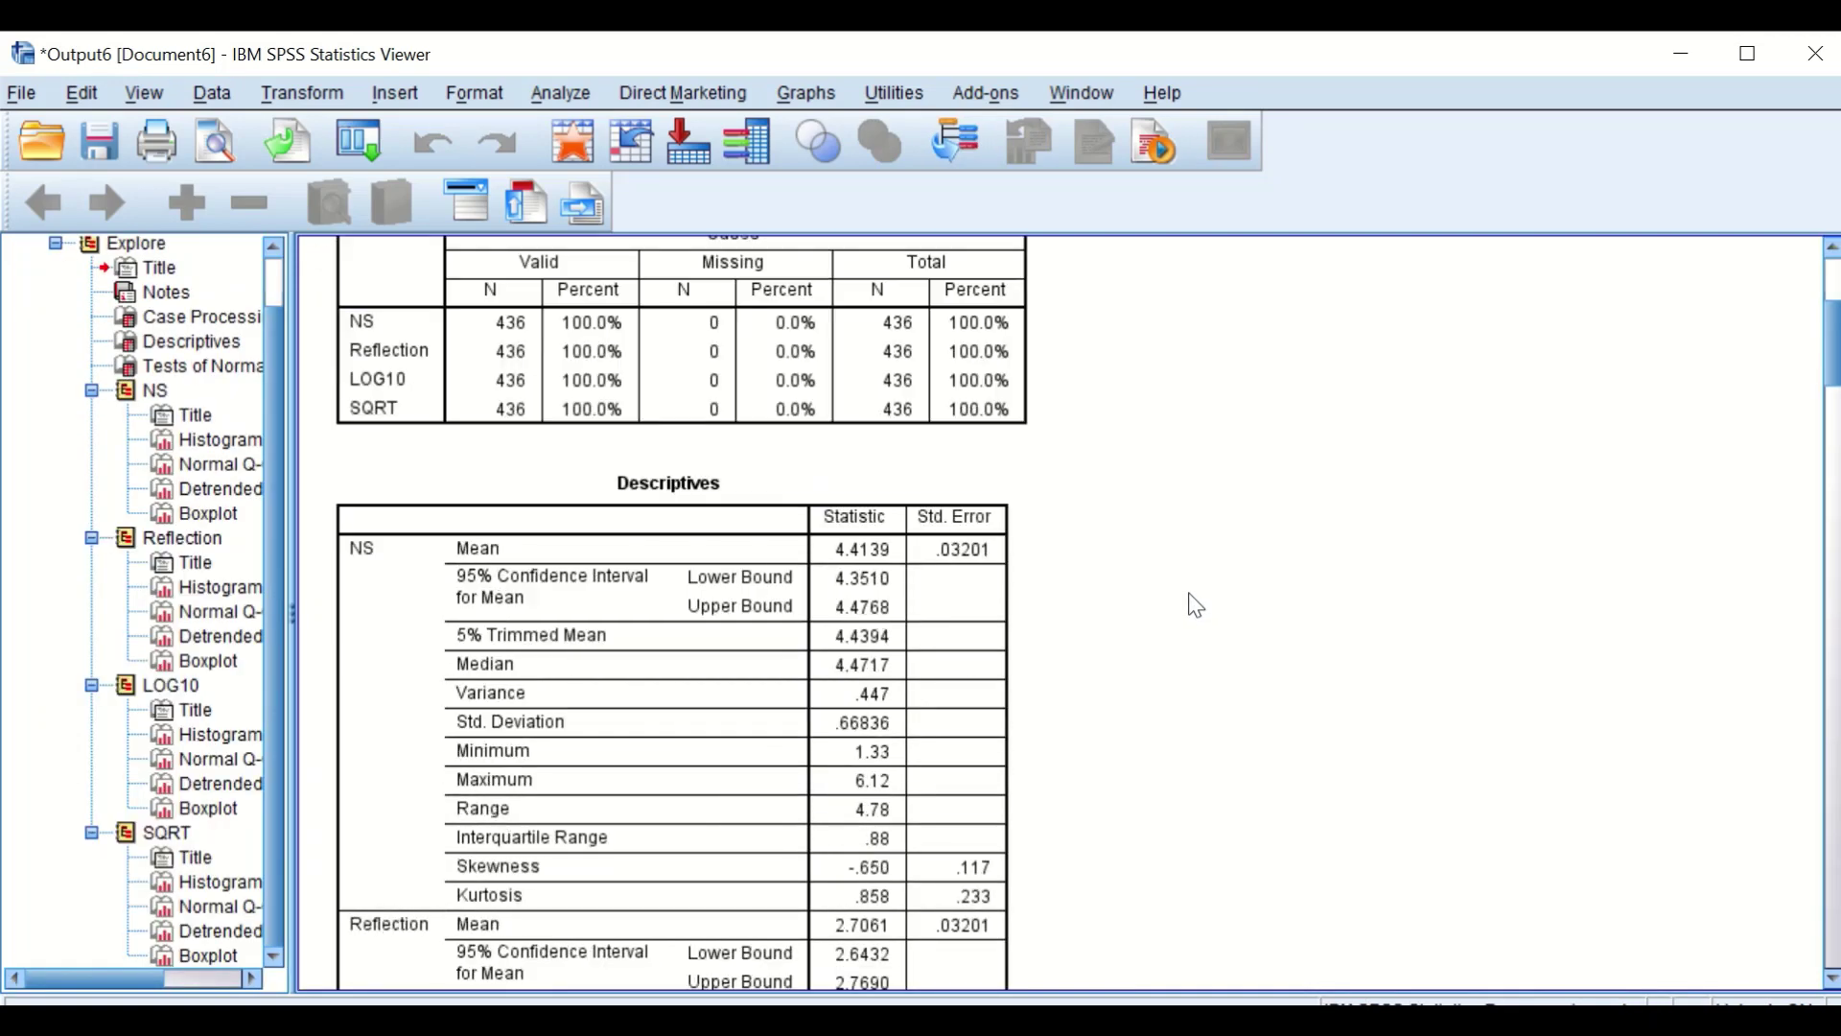
scroll(1197, 606, "down", 4)
scroll(633, 403, "down", 6)
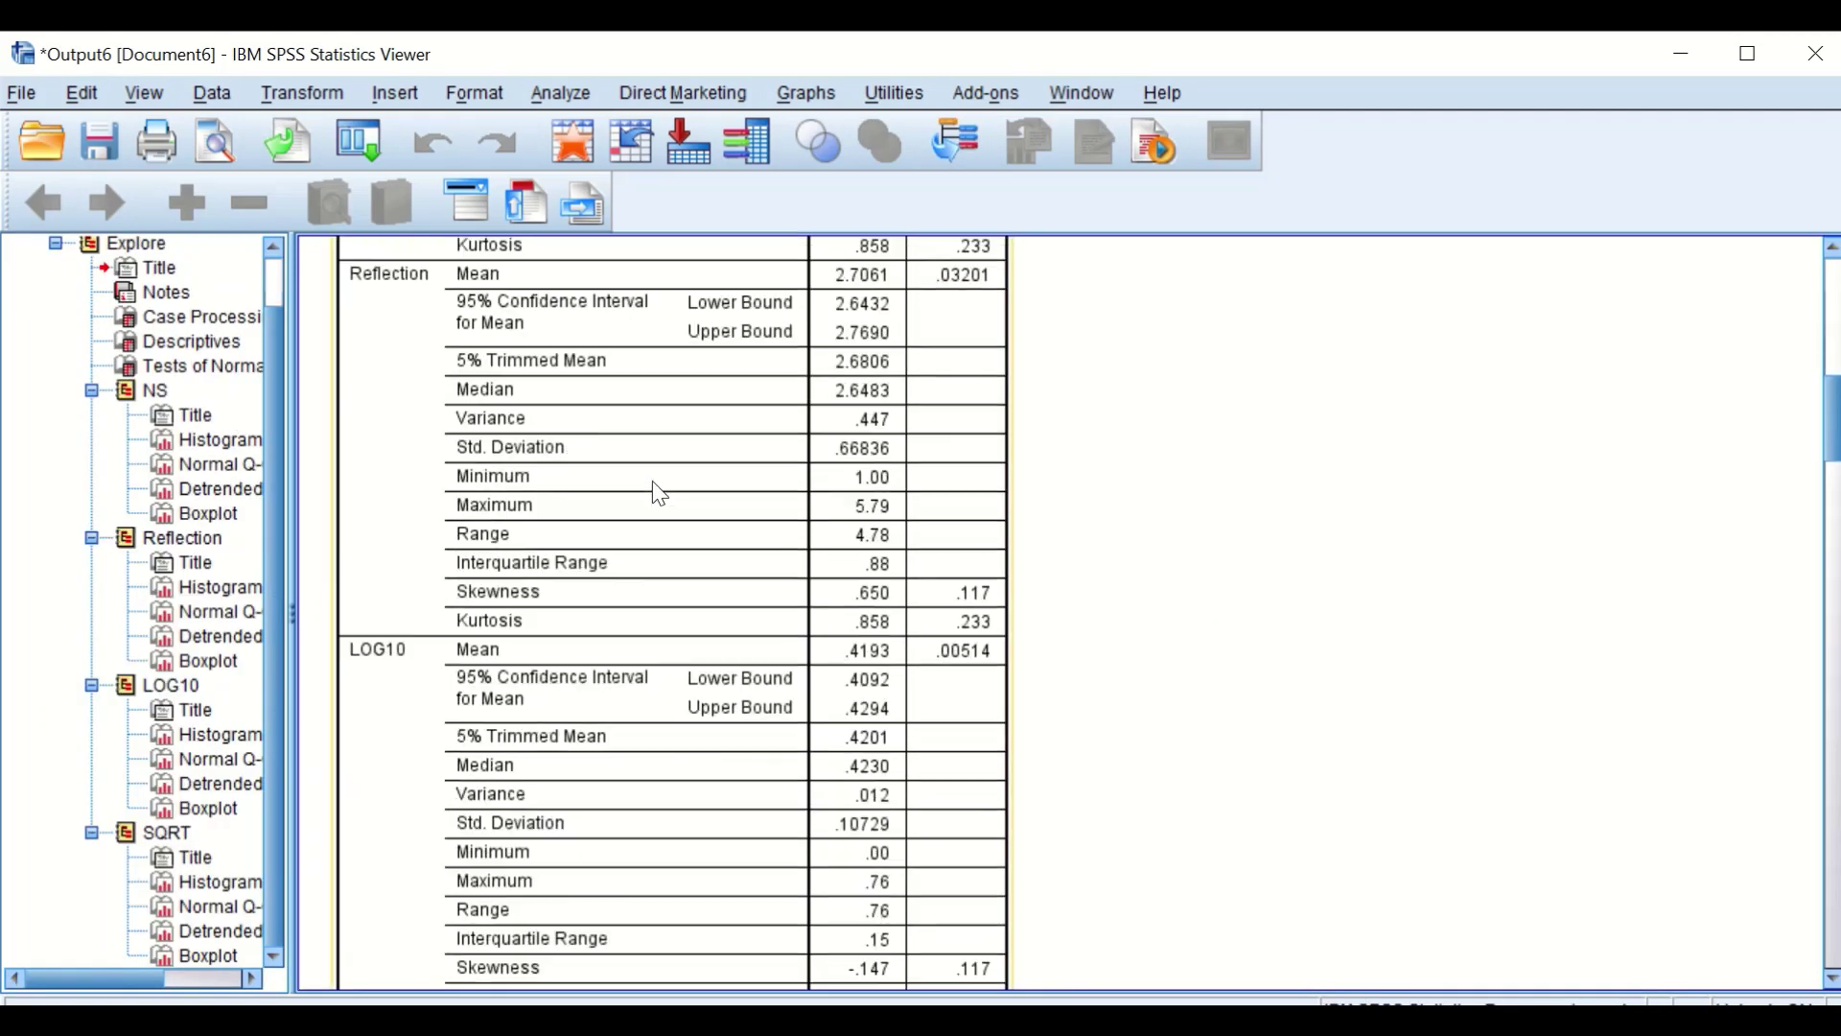
scroll(660, 492, "up", 6)
scroll(660, 492, "down", 6)
scroll(654, 489, "up", 8)
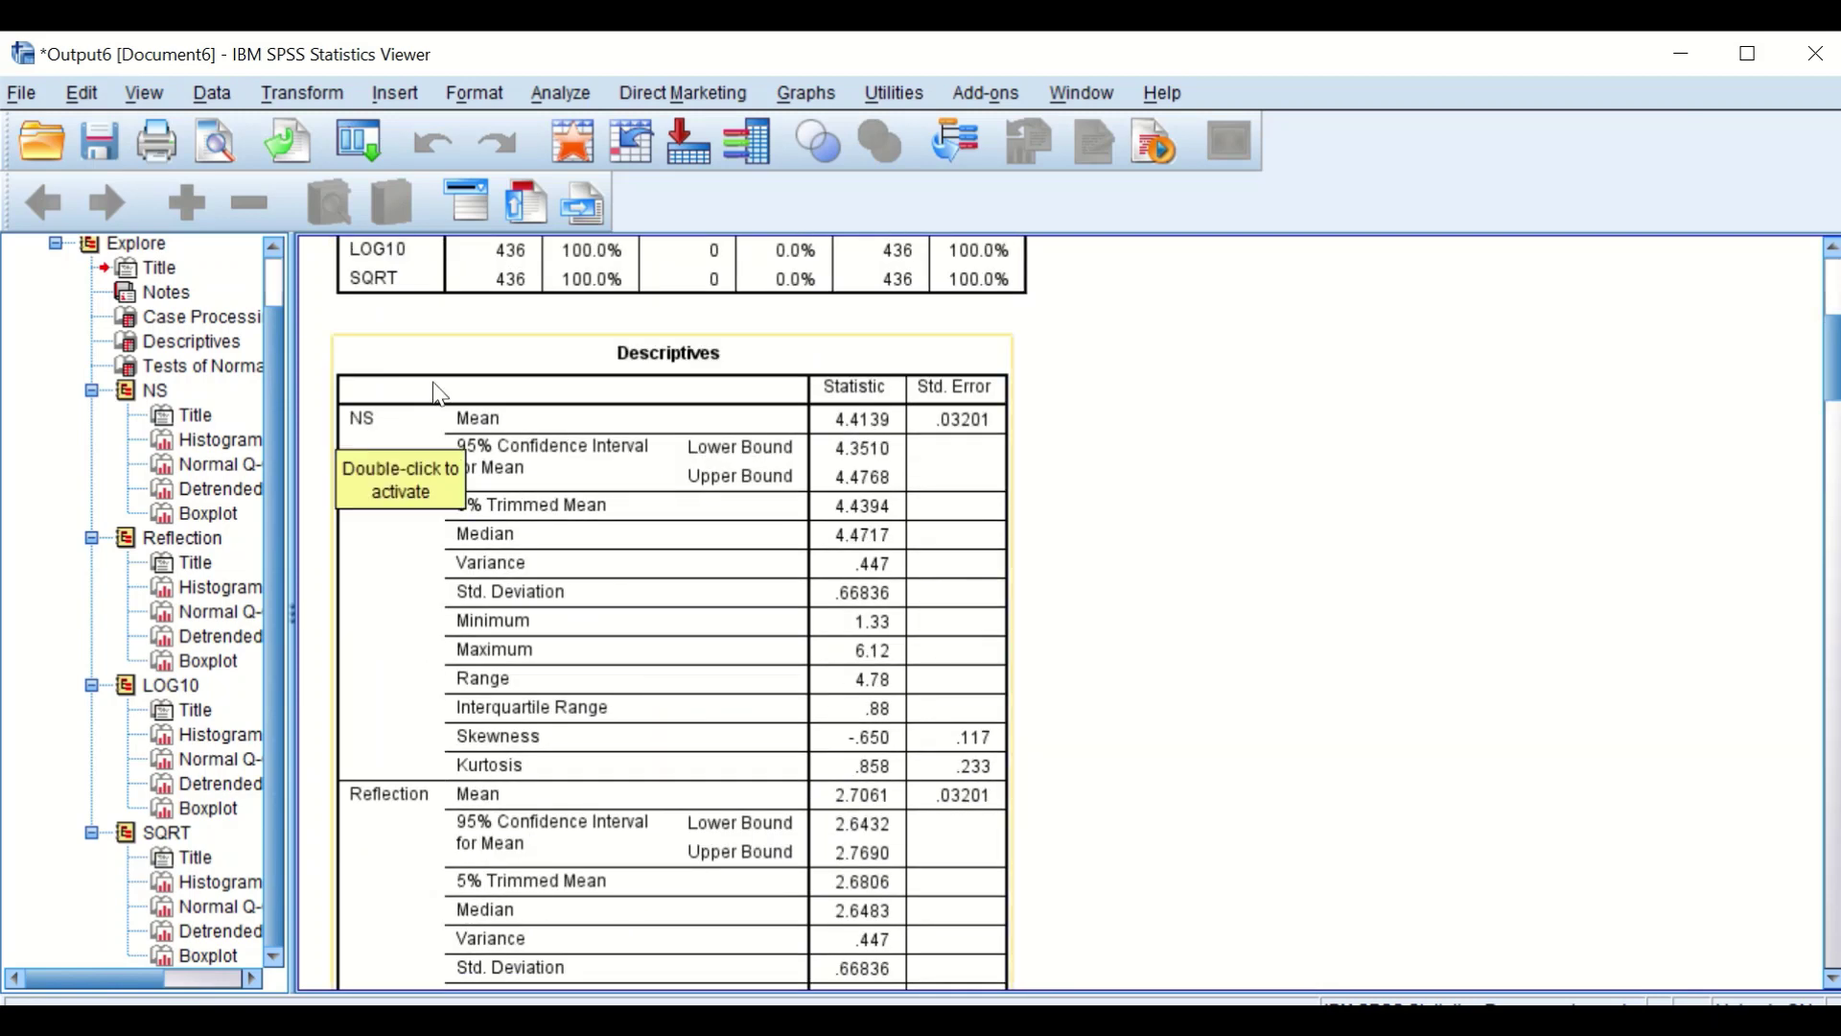
scroll(480, 737, "down", 10)
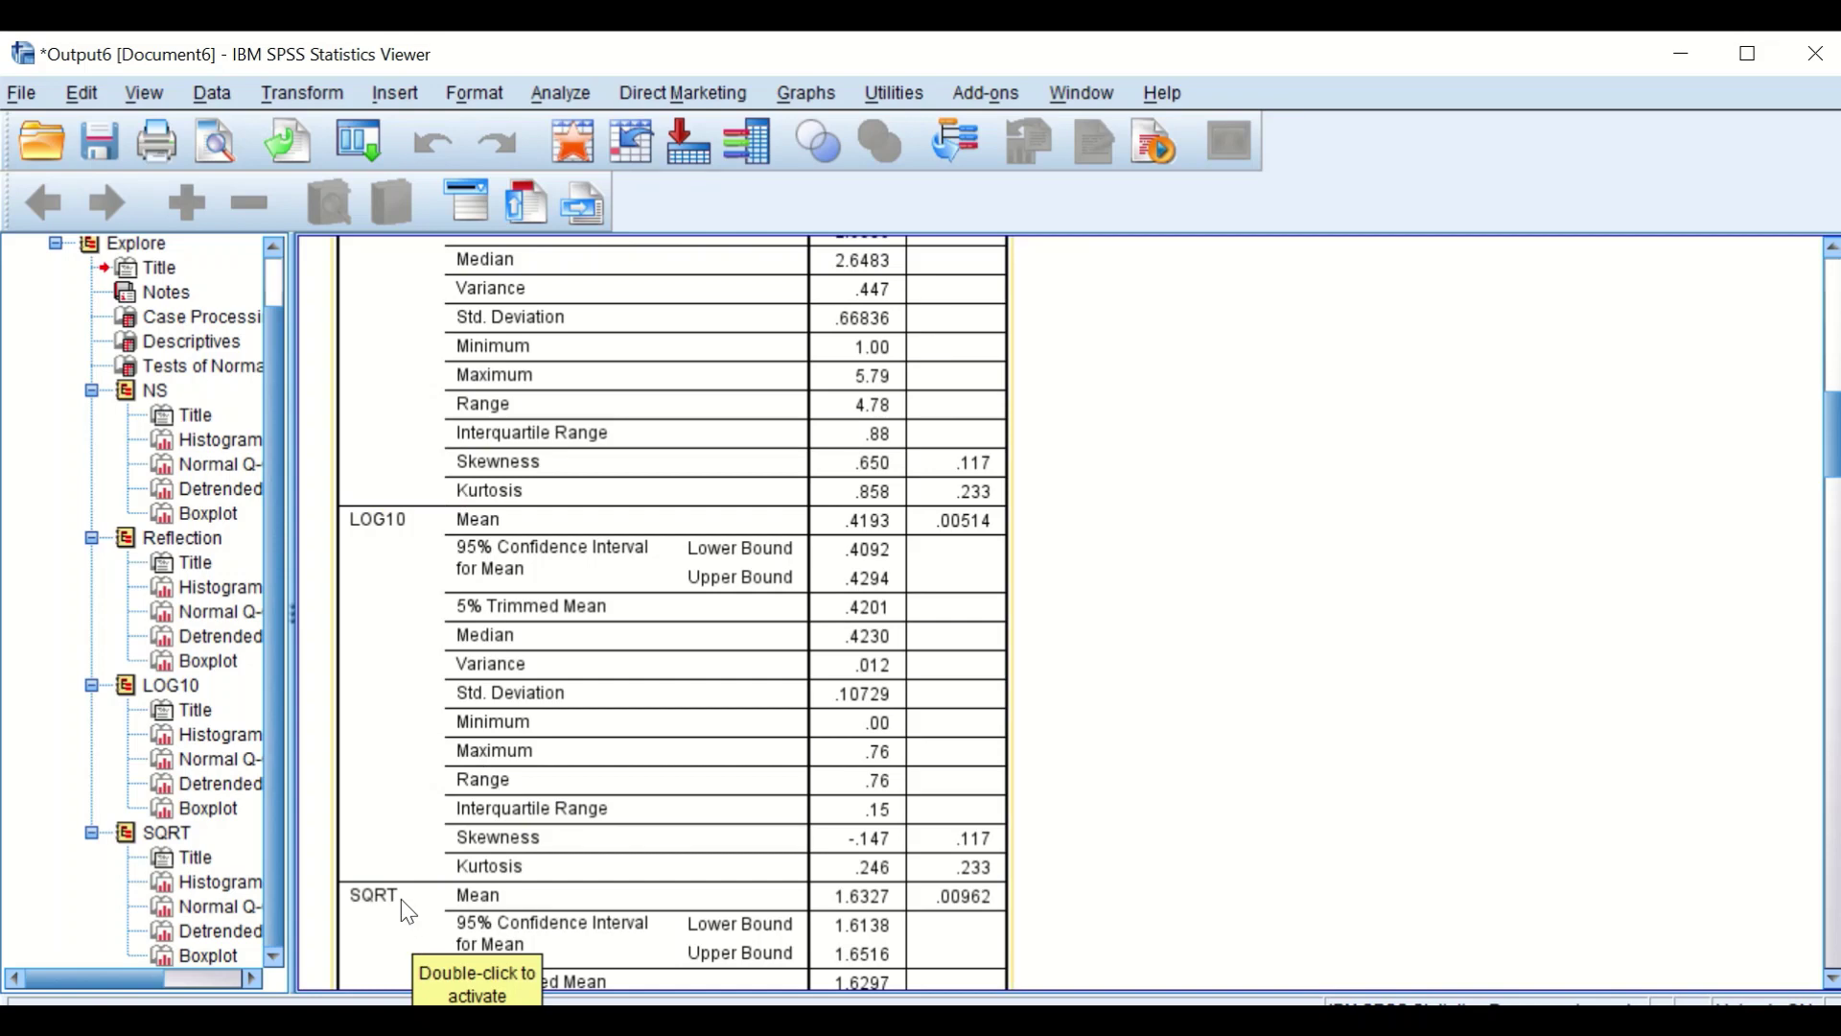
scroll(760, 617, "down", 4)
scroll(761, 617, "down", 4)
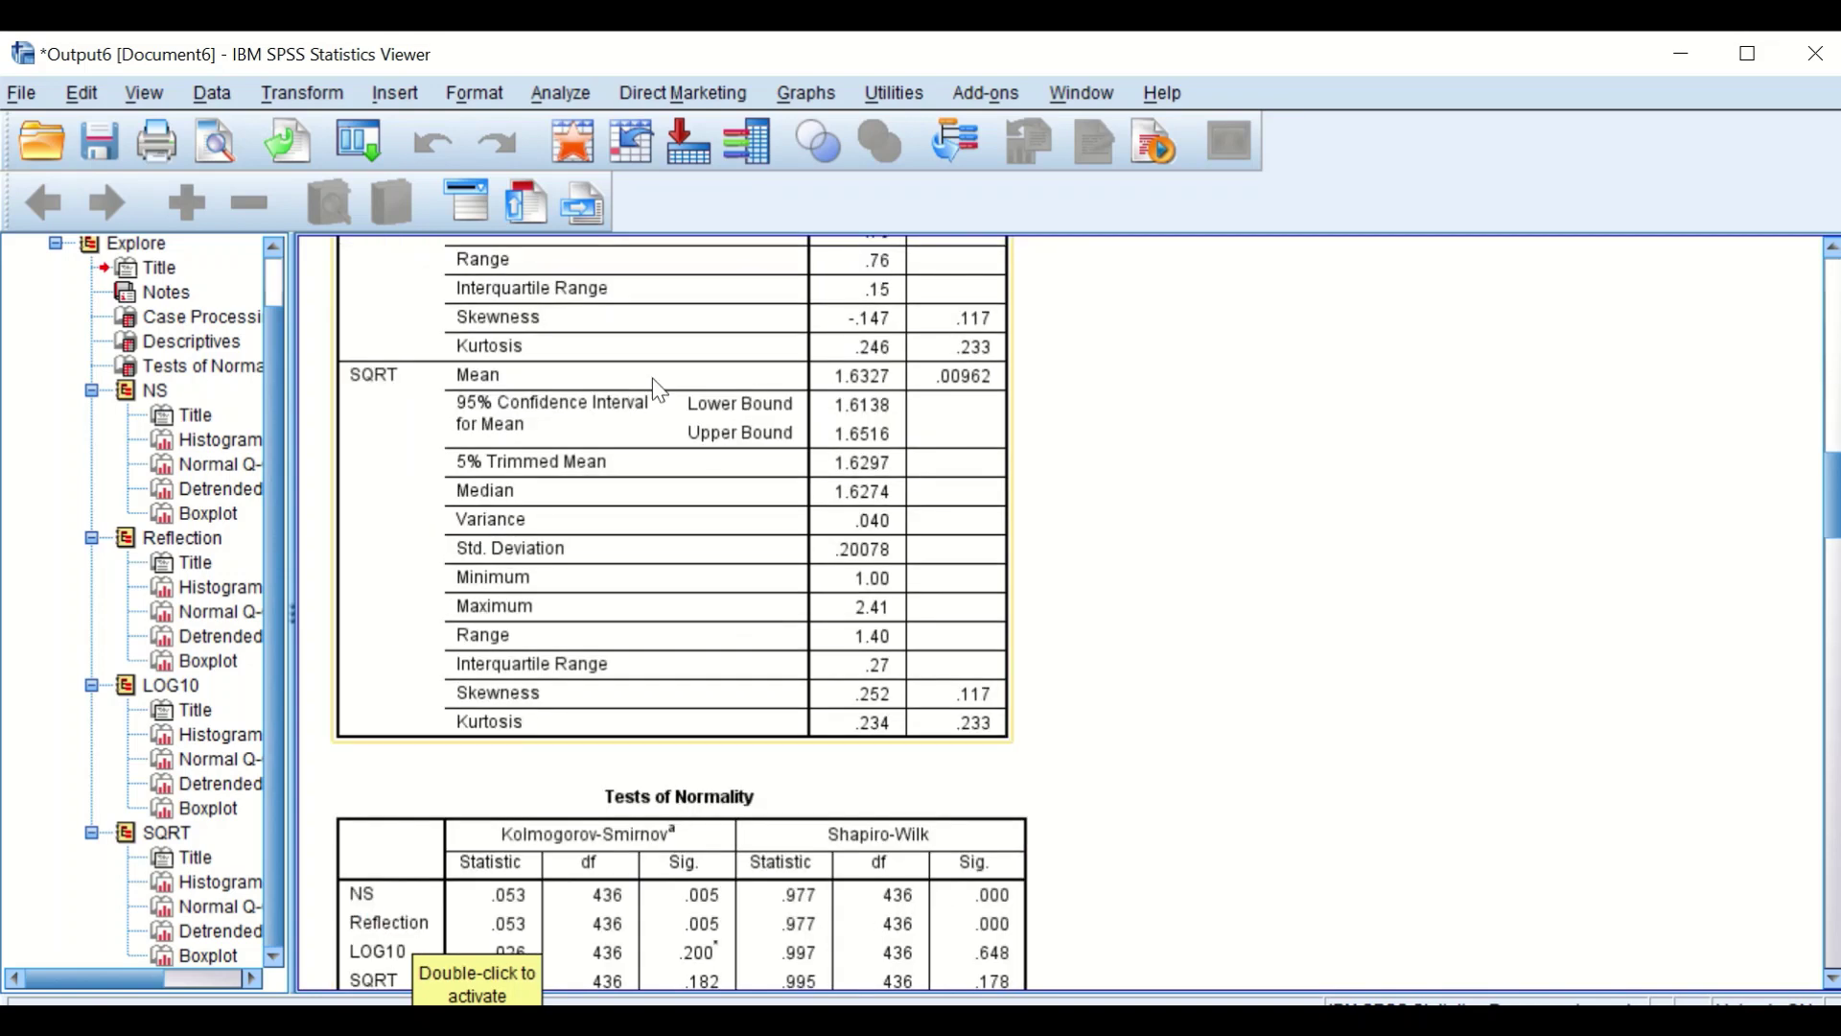
scroll(674, 538, "up", 14)
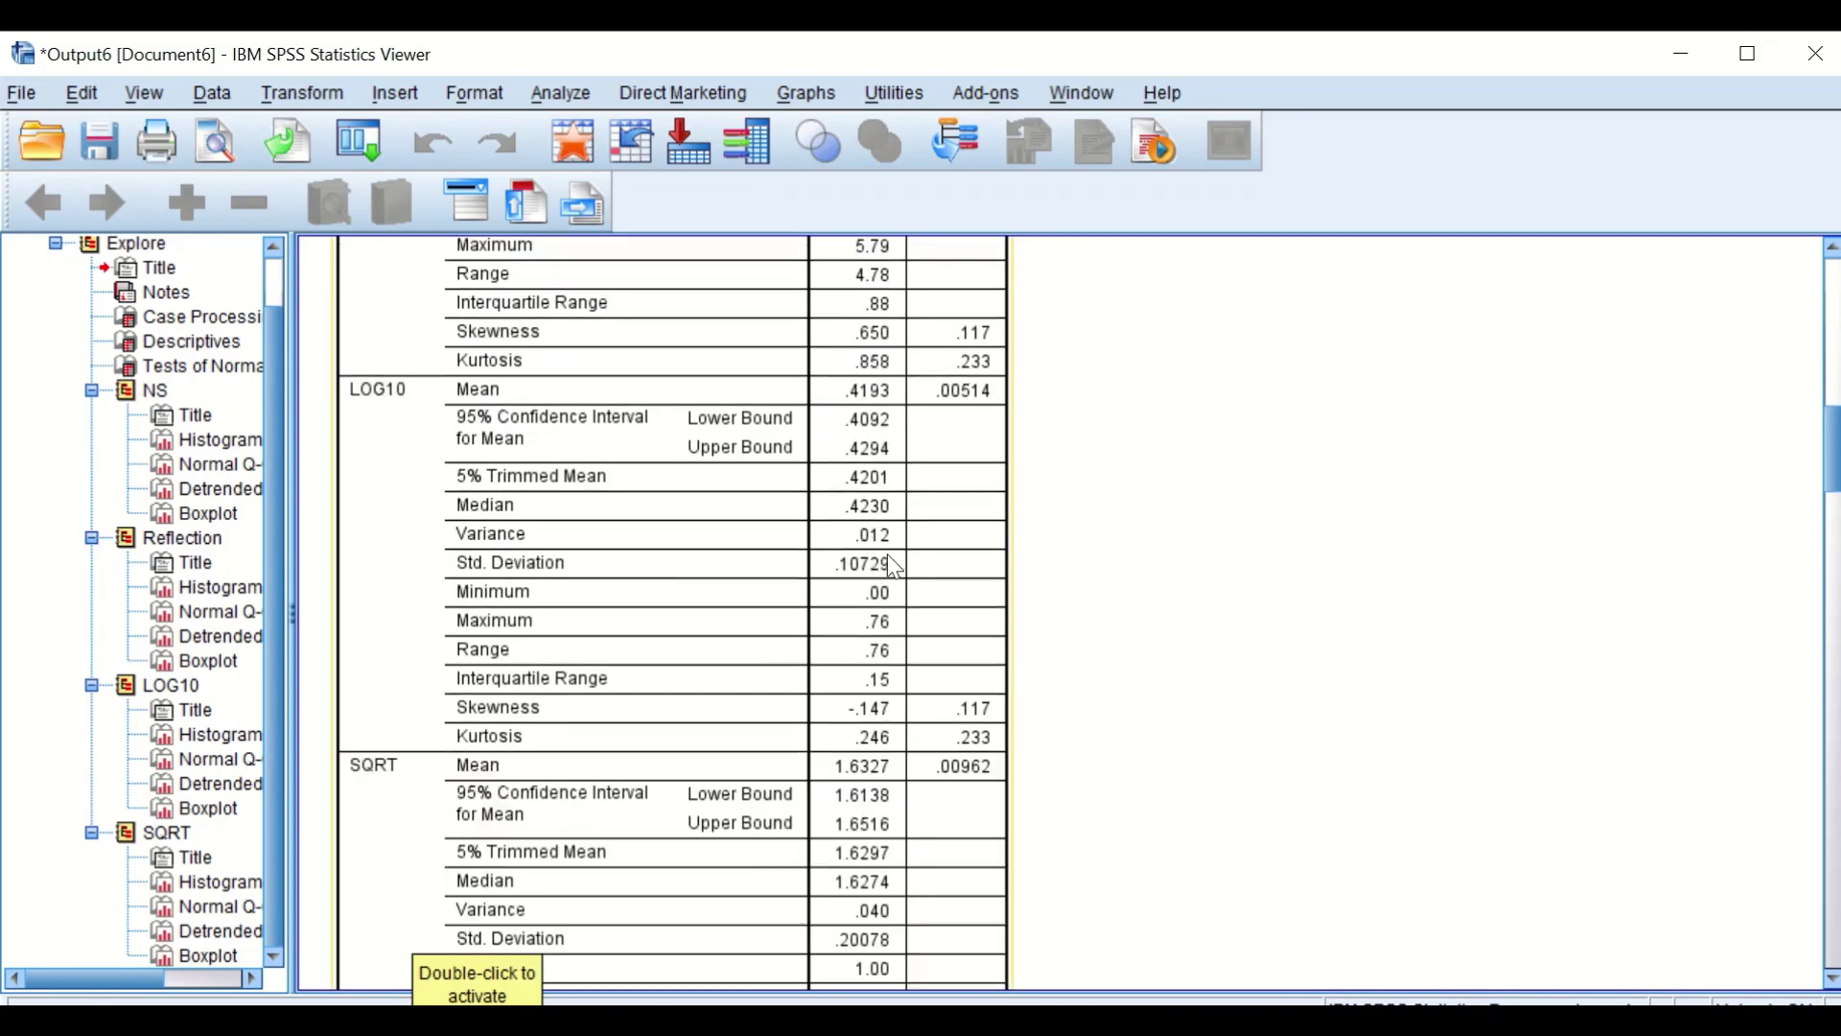
scroll(900, 575, "down", 12)
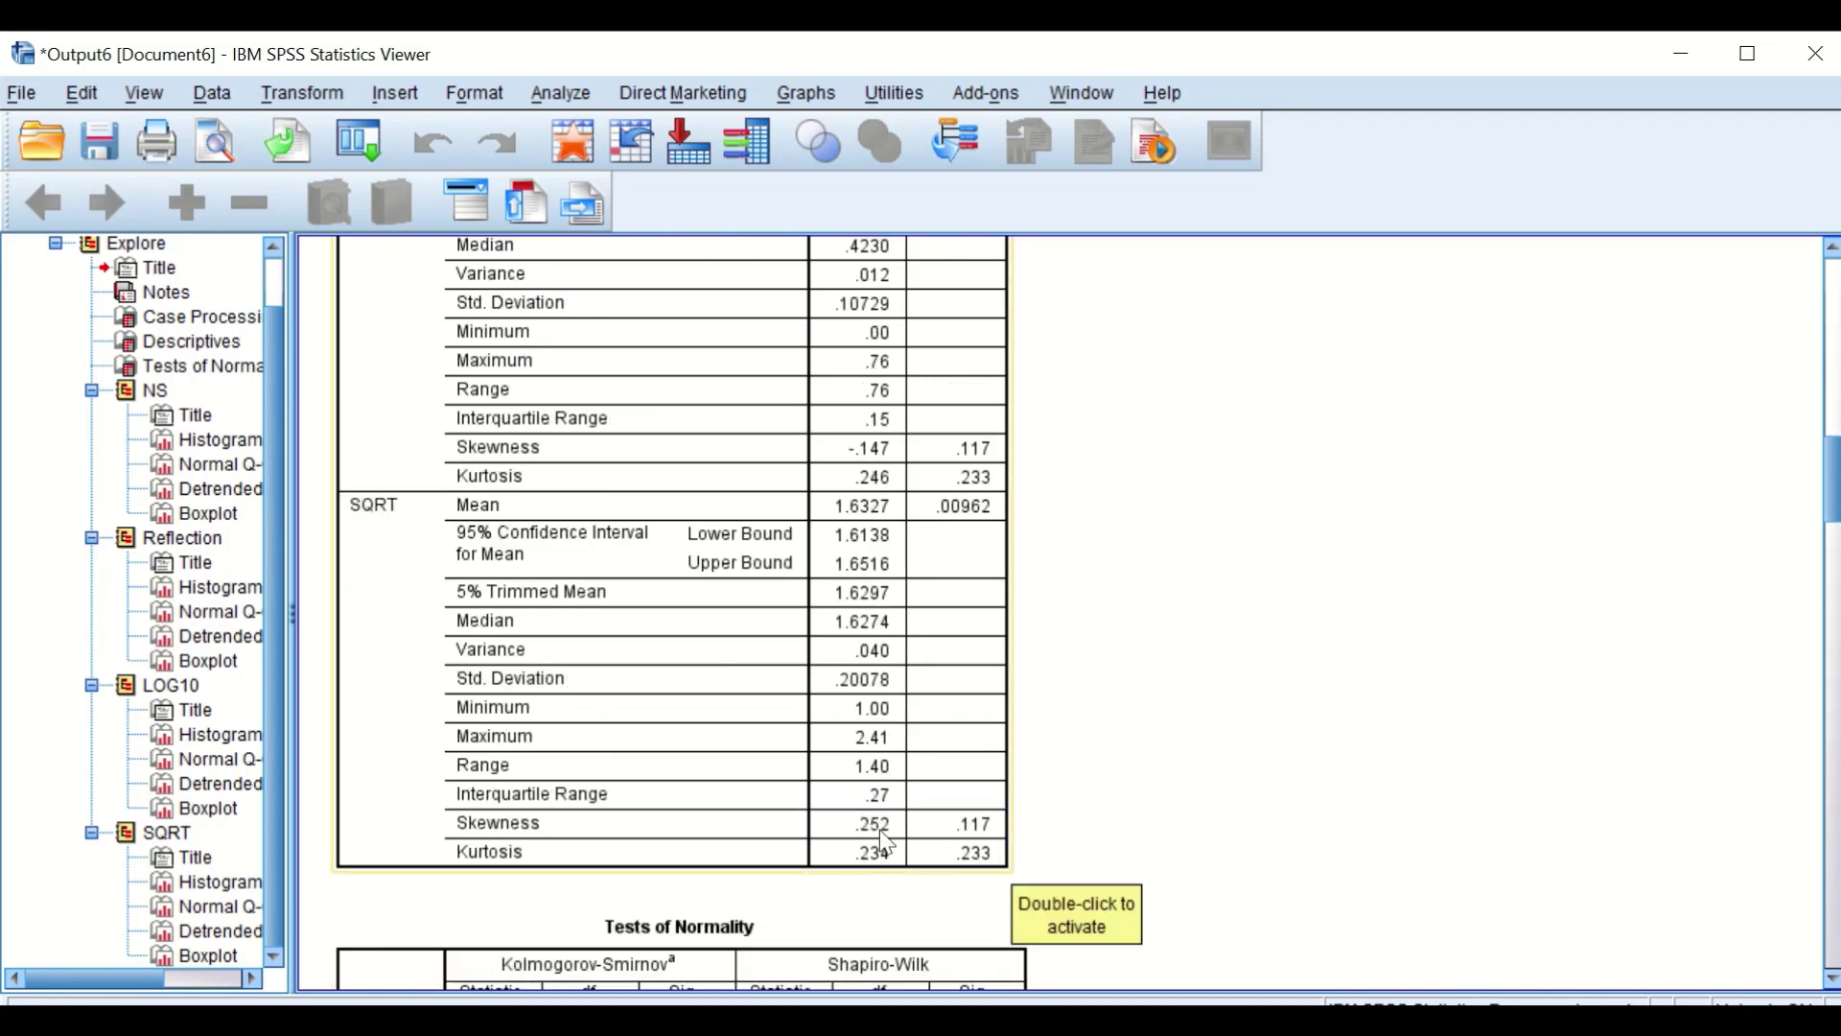
scroll(880, 831, "up", 18)
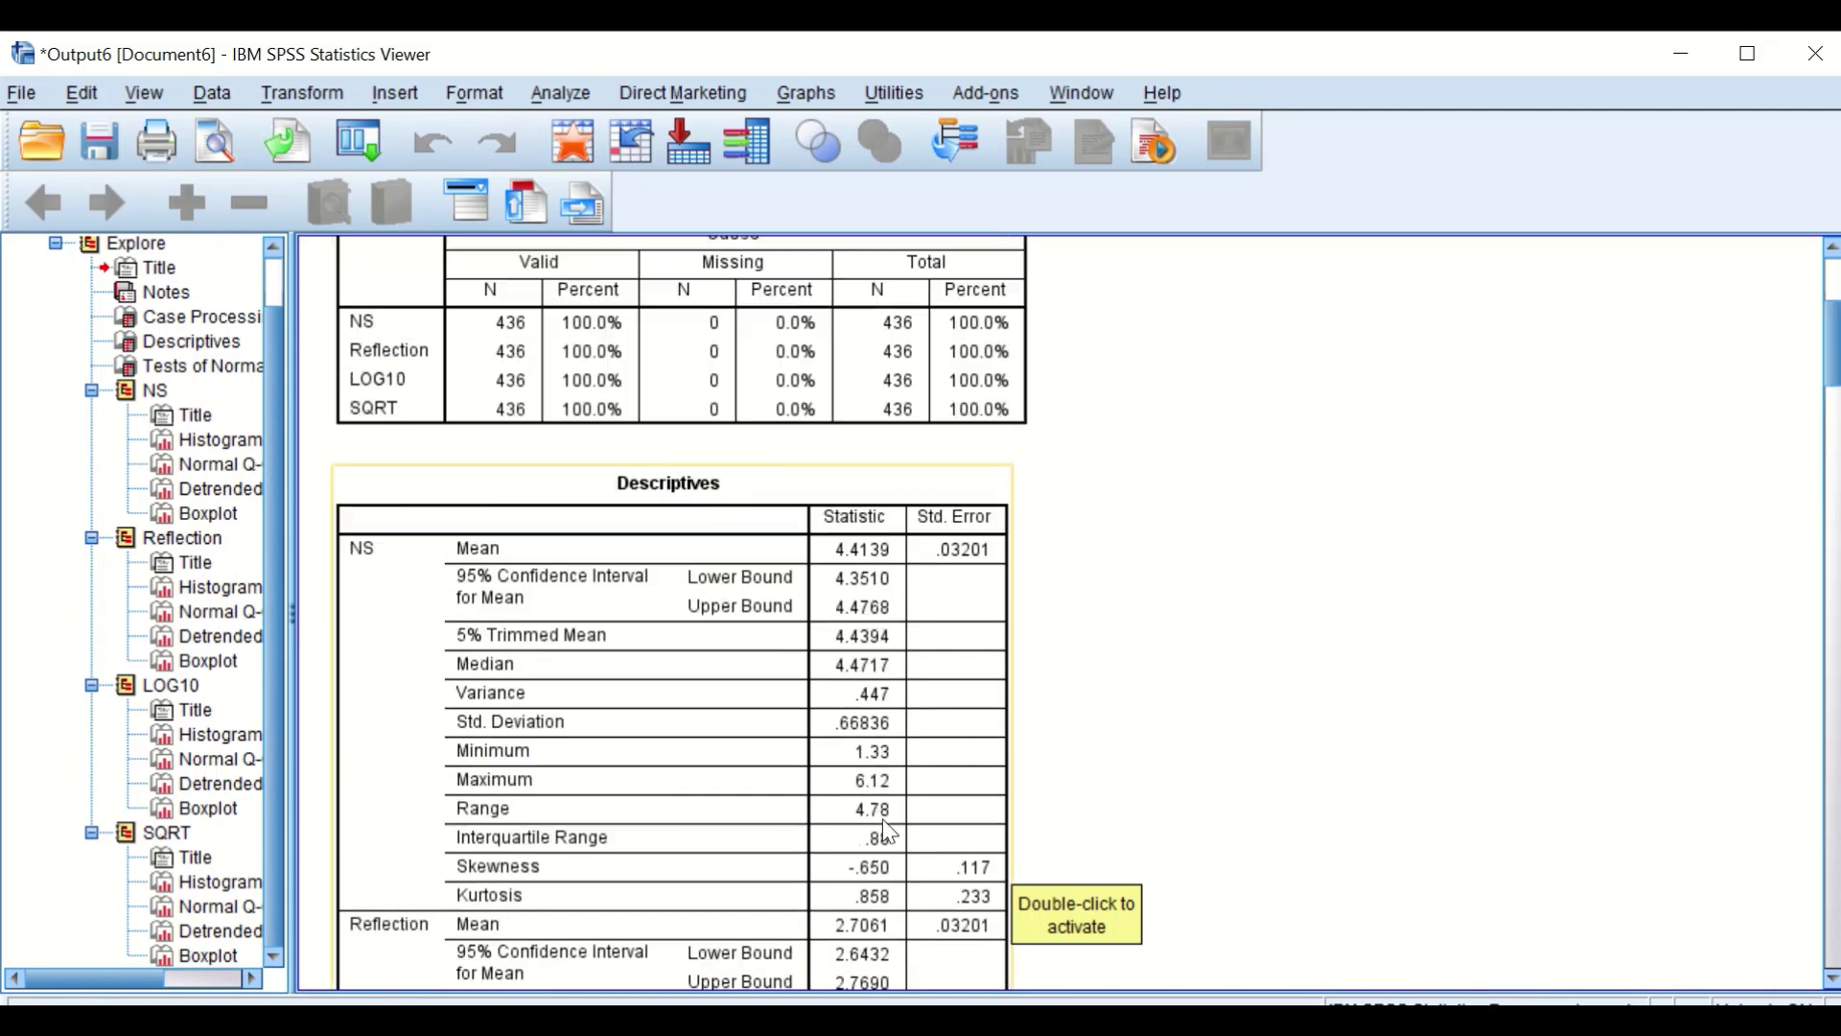
scroll(883, 814, "up", 4)
scroll(883, 815, "down", 2)
scroll(474, 635, "down", 4)
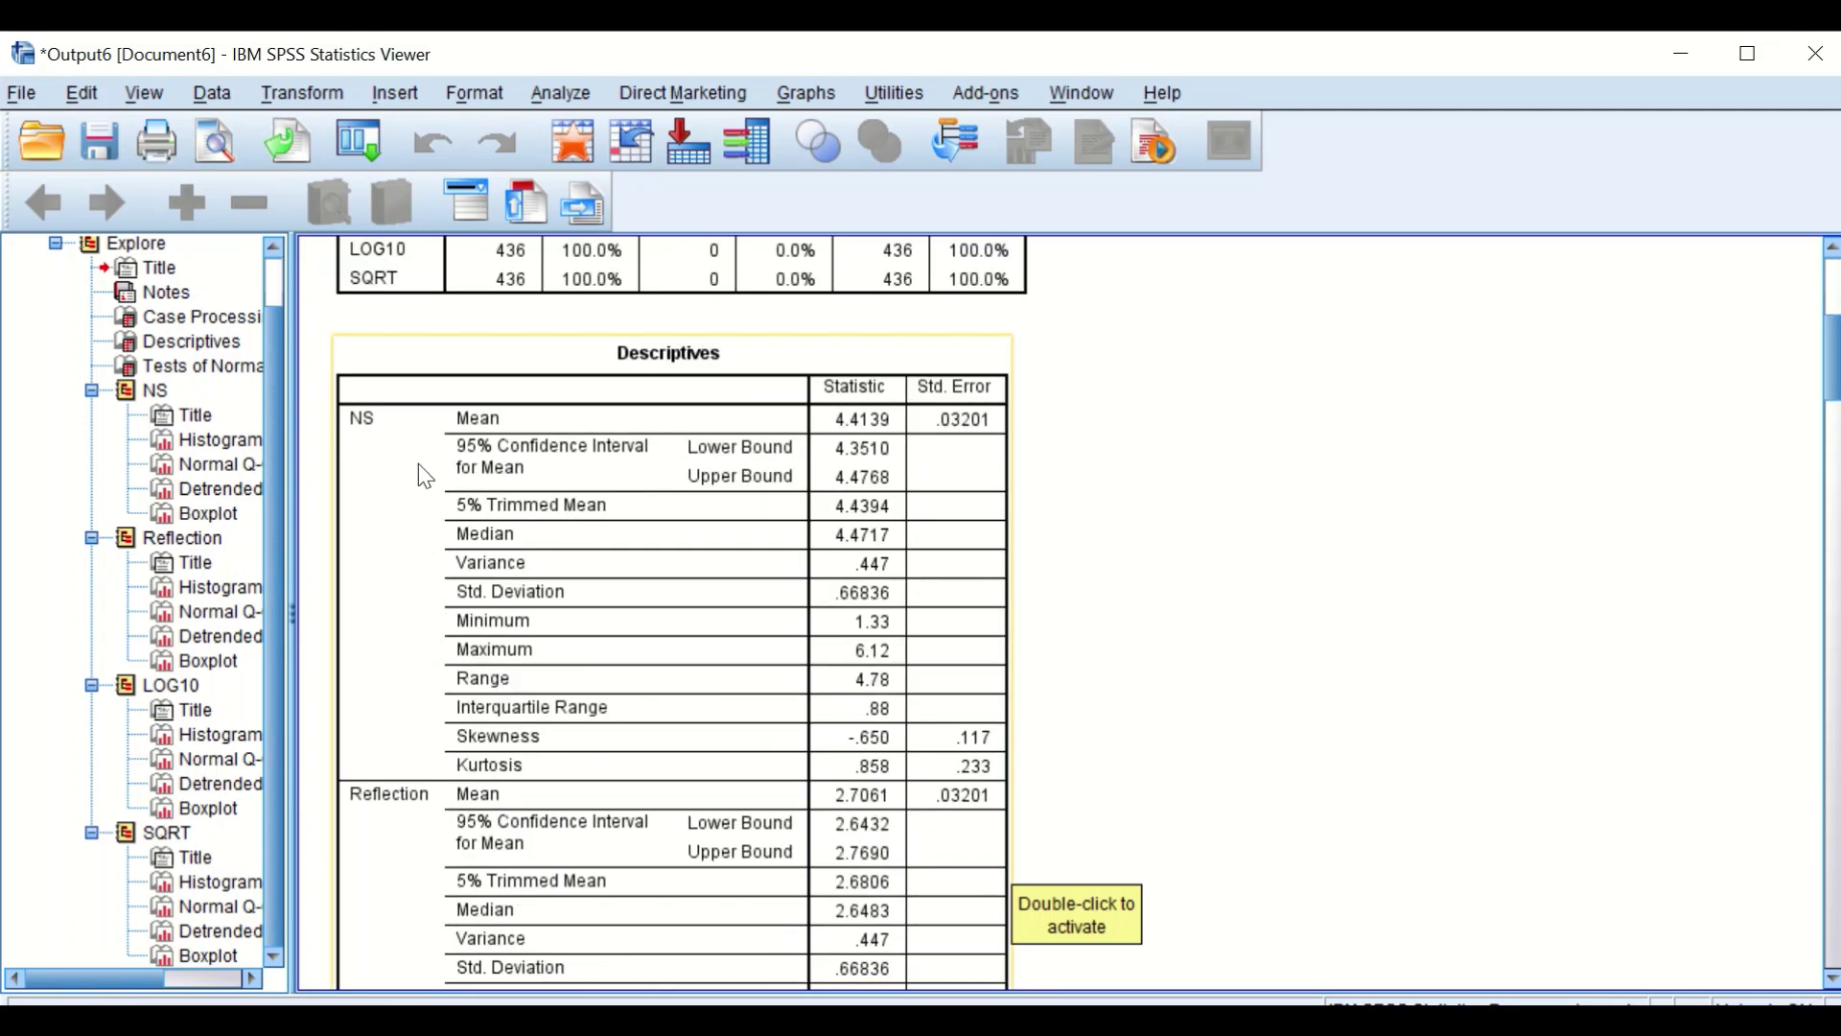
scroll(909, 753, "down", 6)
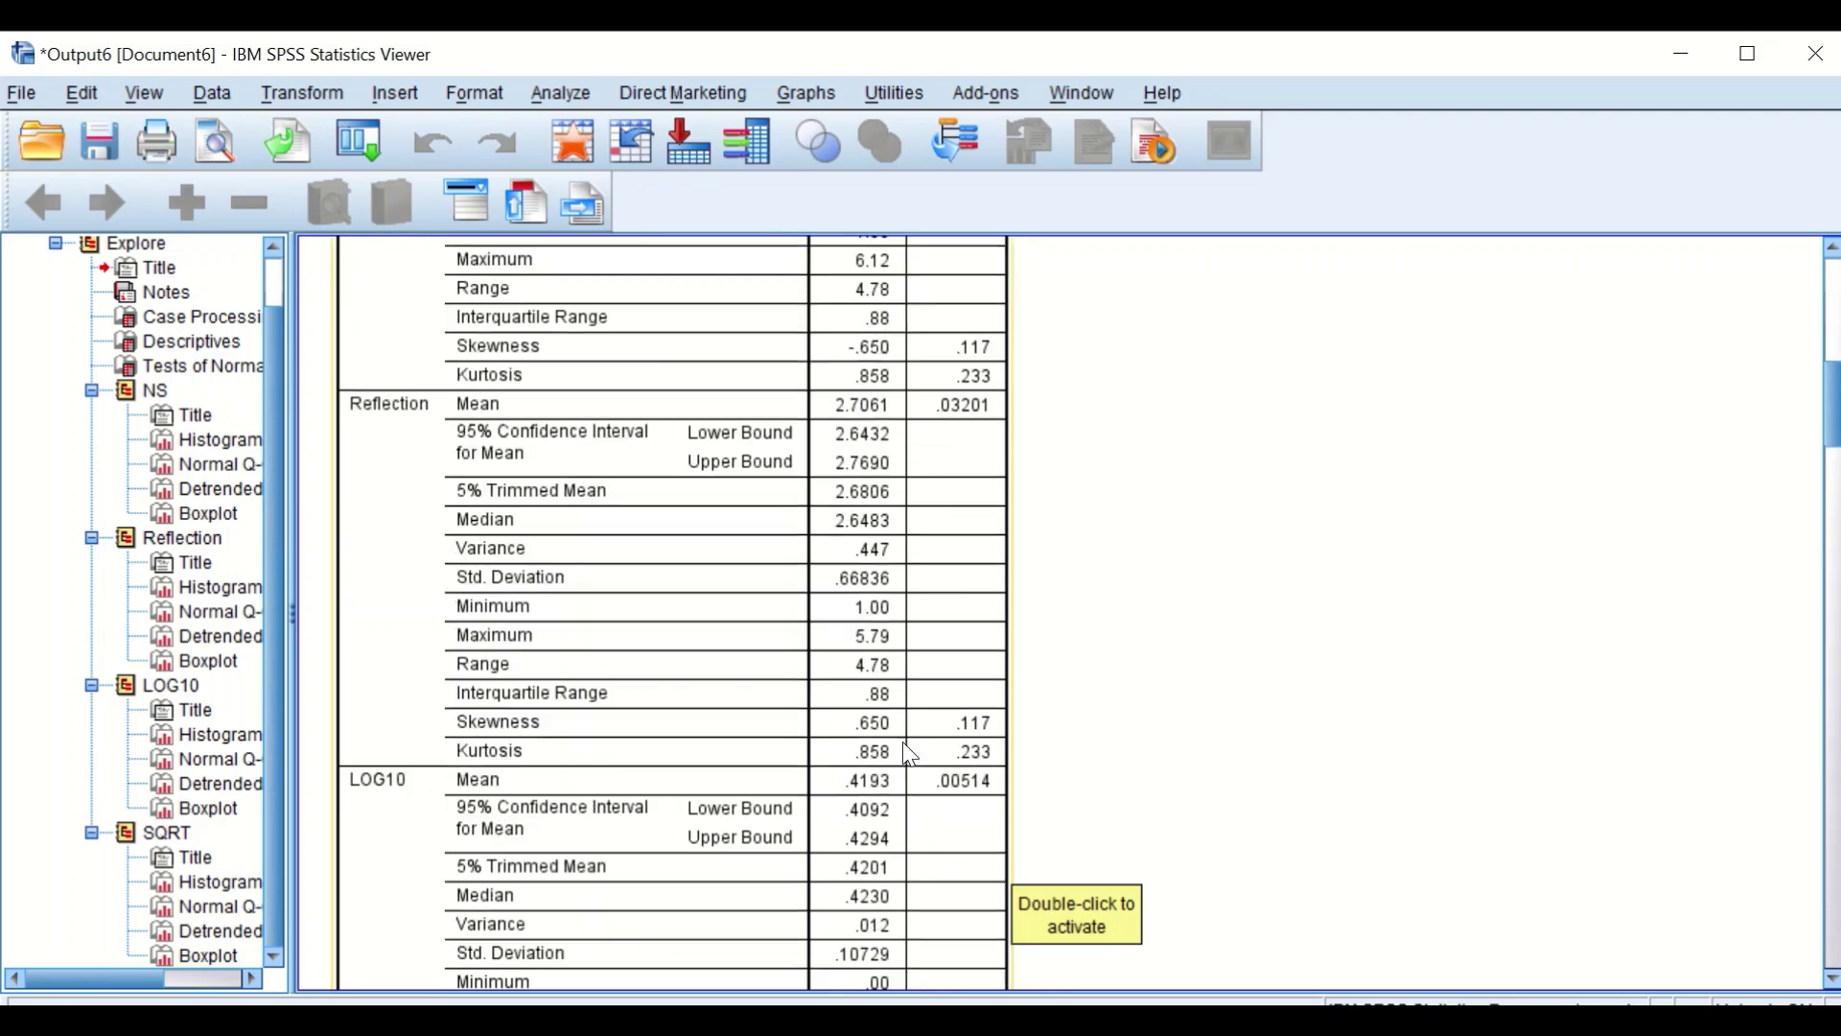
scroll(909, 755, "down", 12)
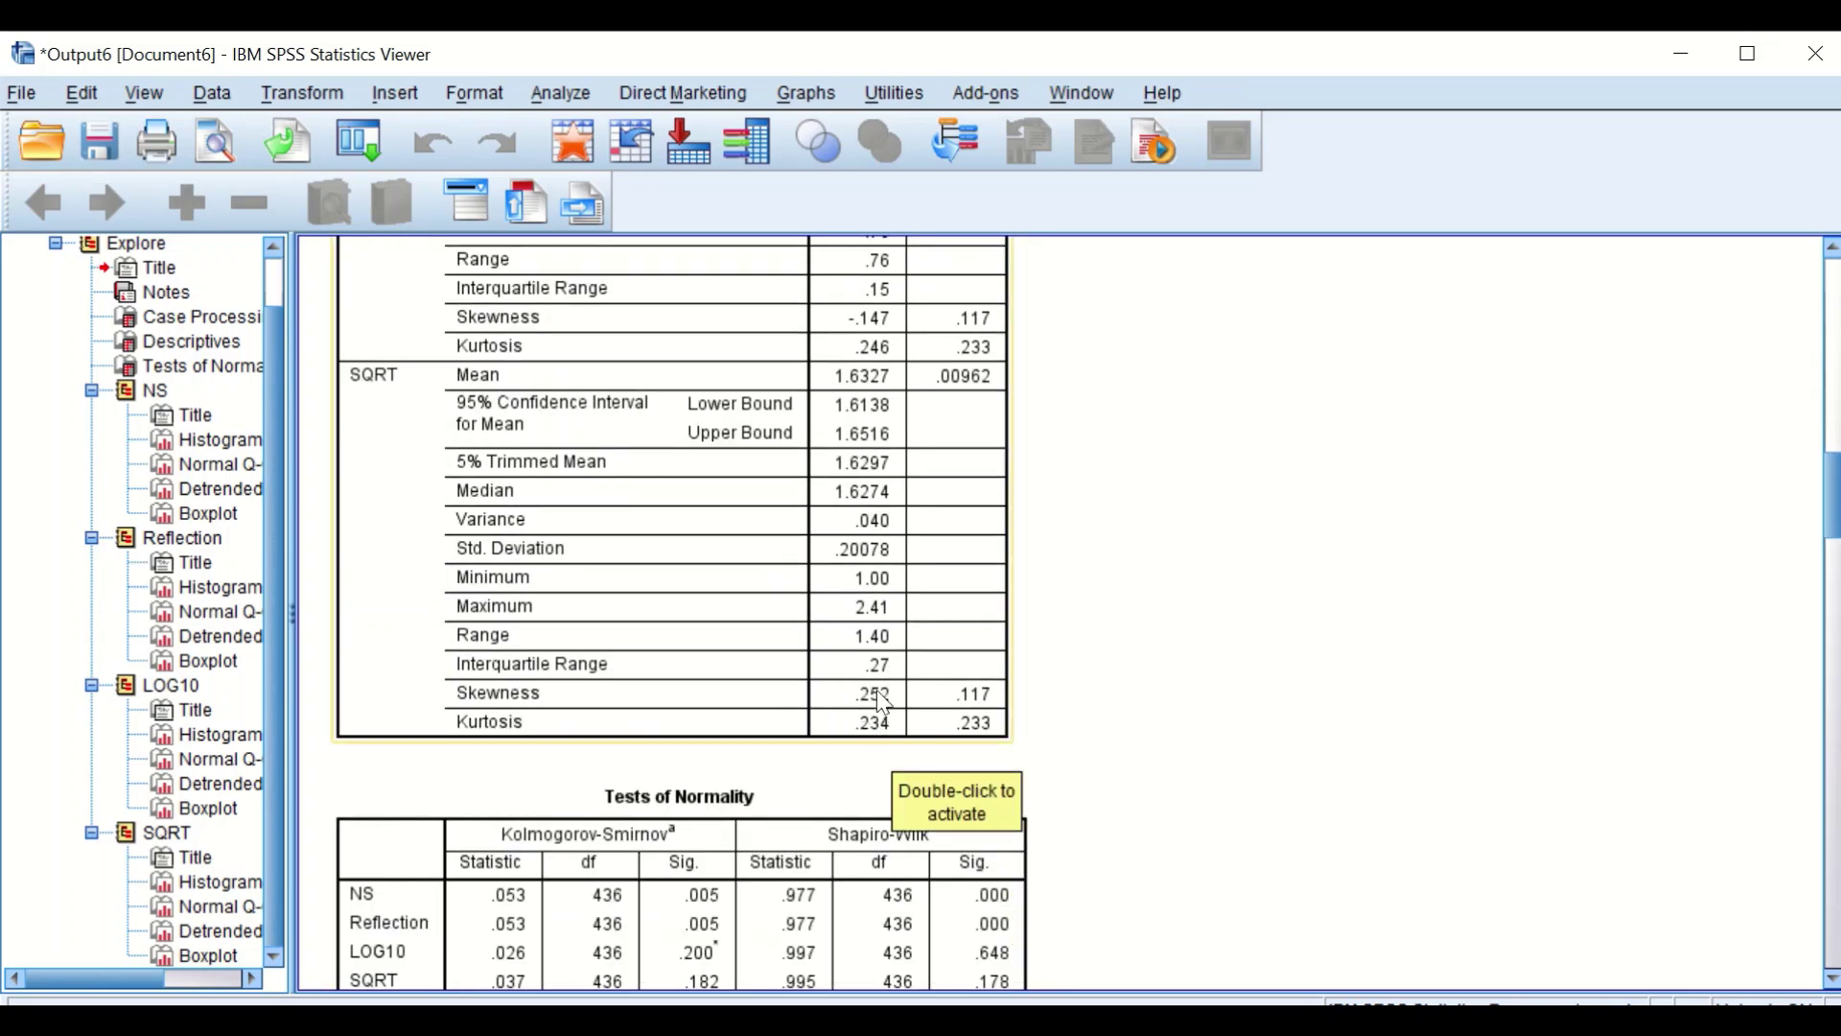
Examine the Kolmogorov-Smirnov and Shapiro-Wilk significance values for all four variables and compare them with the LOG10 and SQRT descriptives
scroll(861, 697, "down", 6)
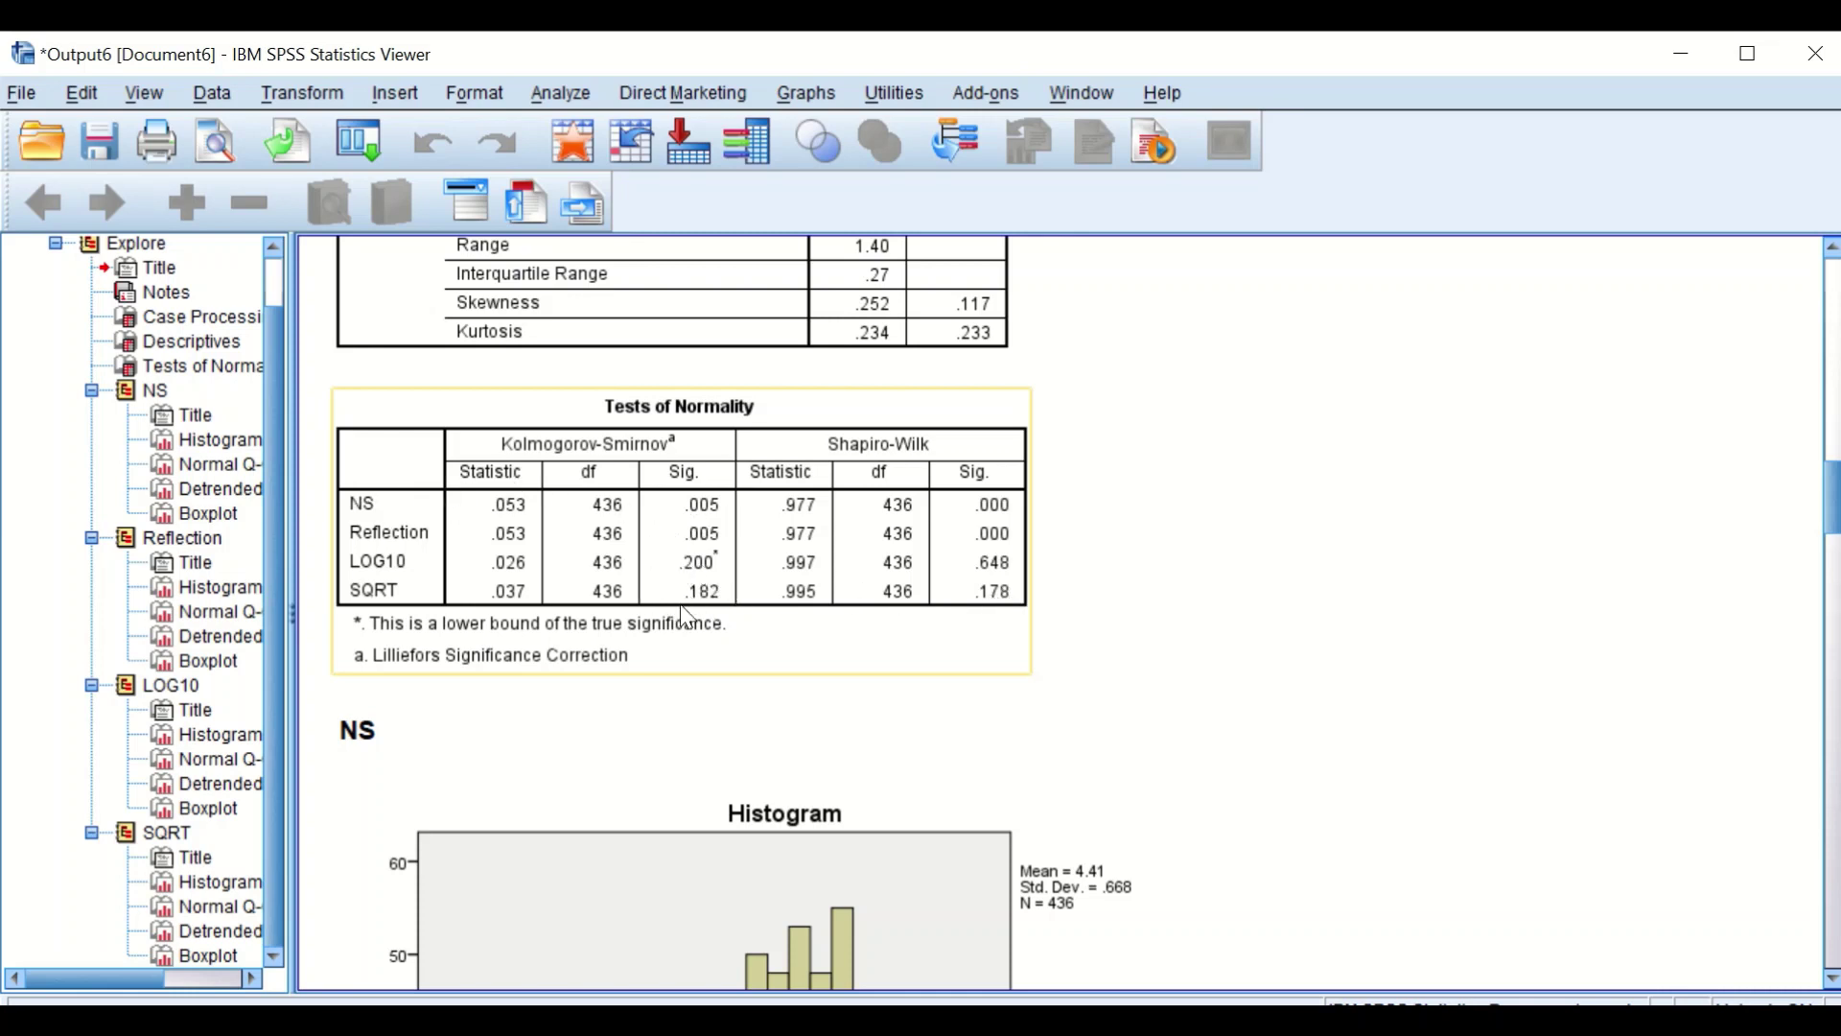
left_click(1095, 600)
left_click(803, 644)
scroll(727, 628, "up", 8)
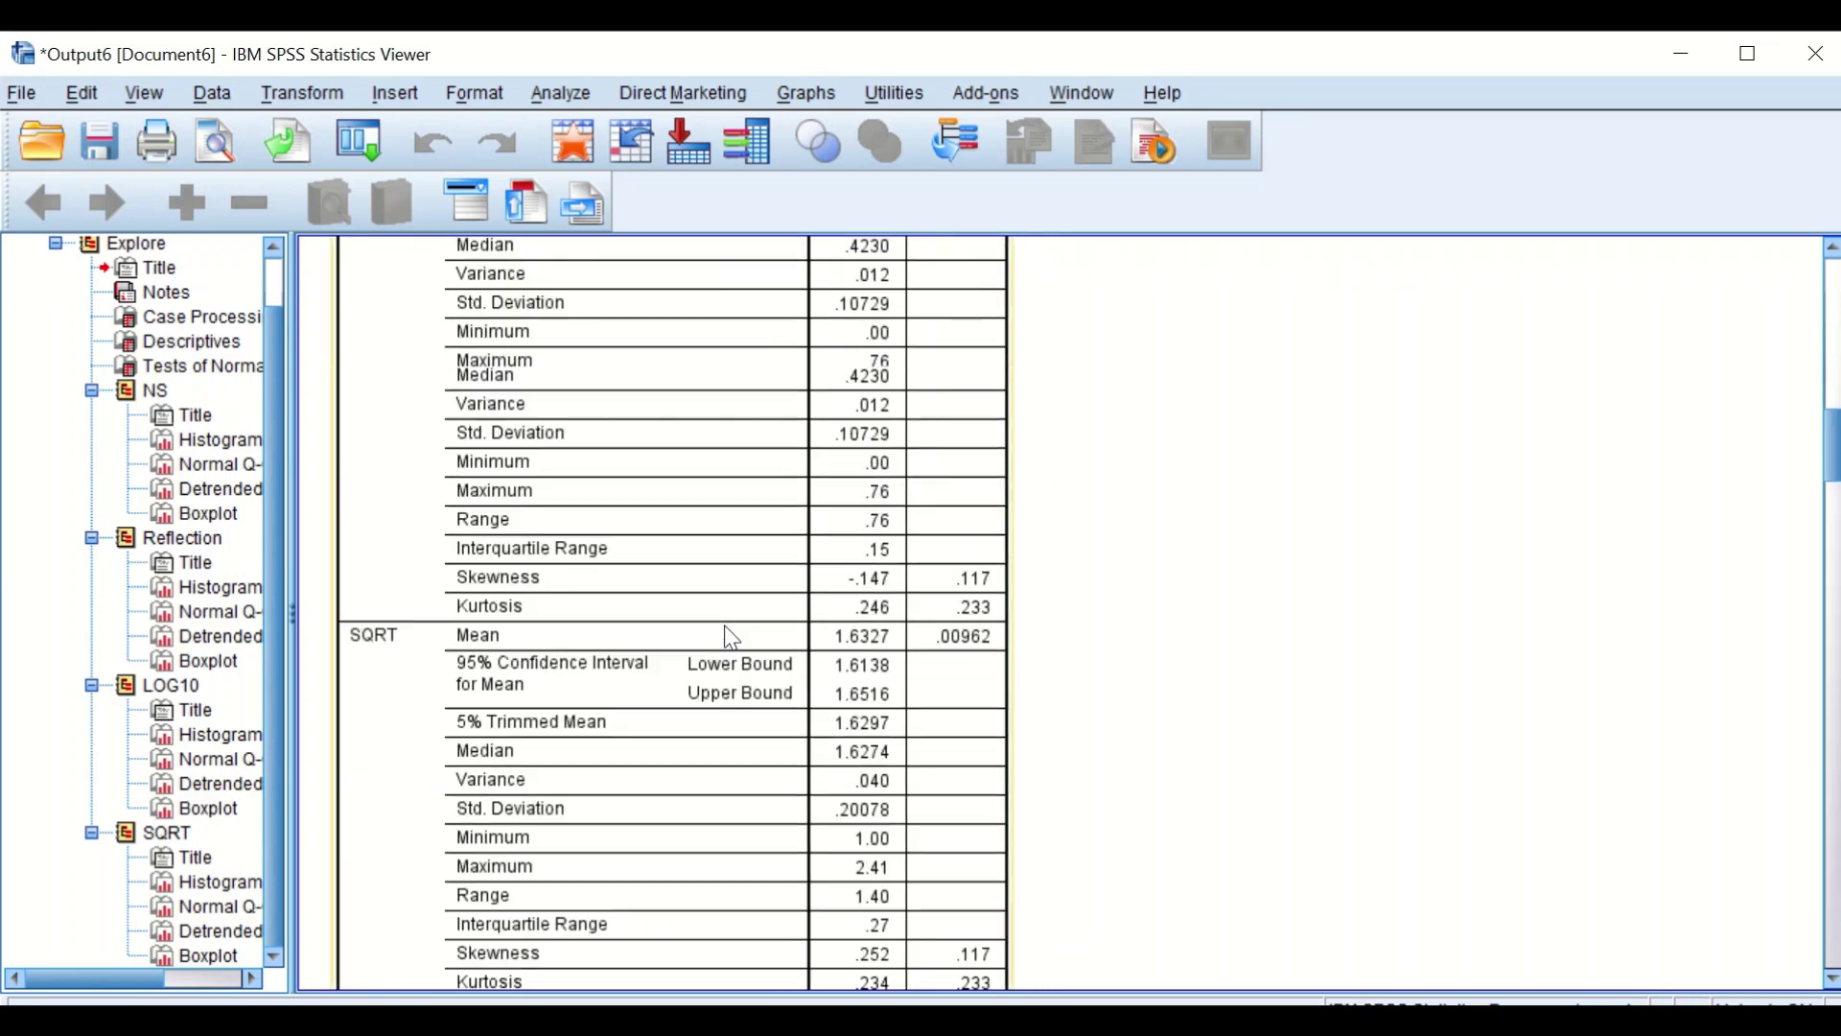
scroll(732, 638, "up", 9)
scroll(734, 641, "down", 7)
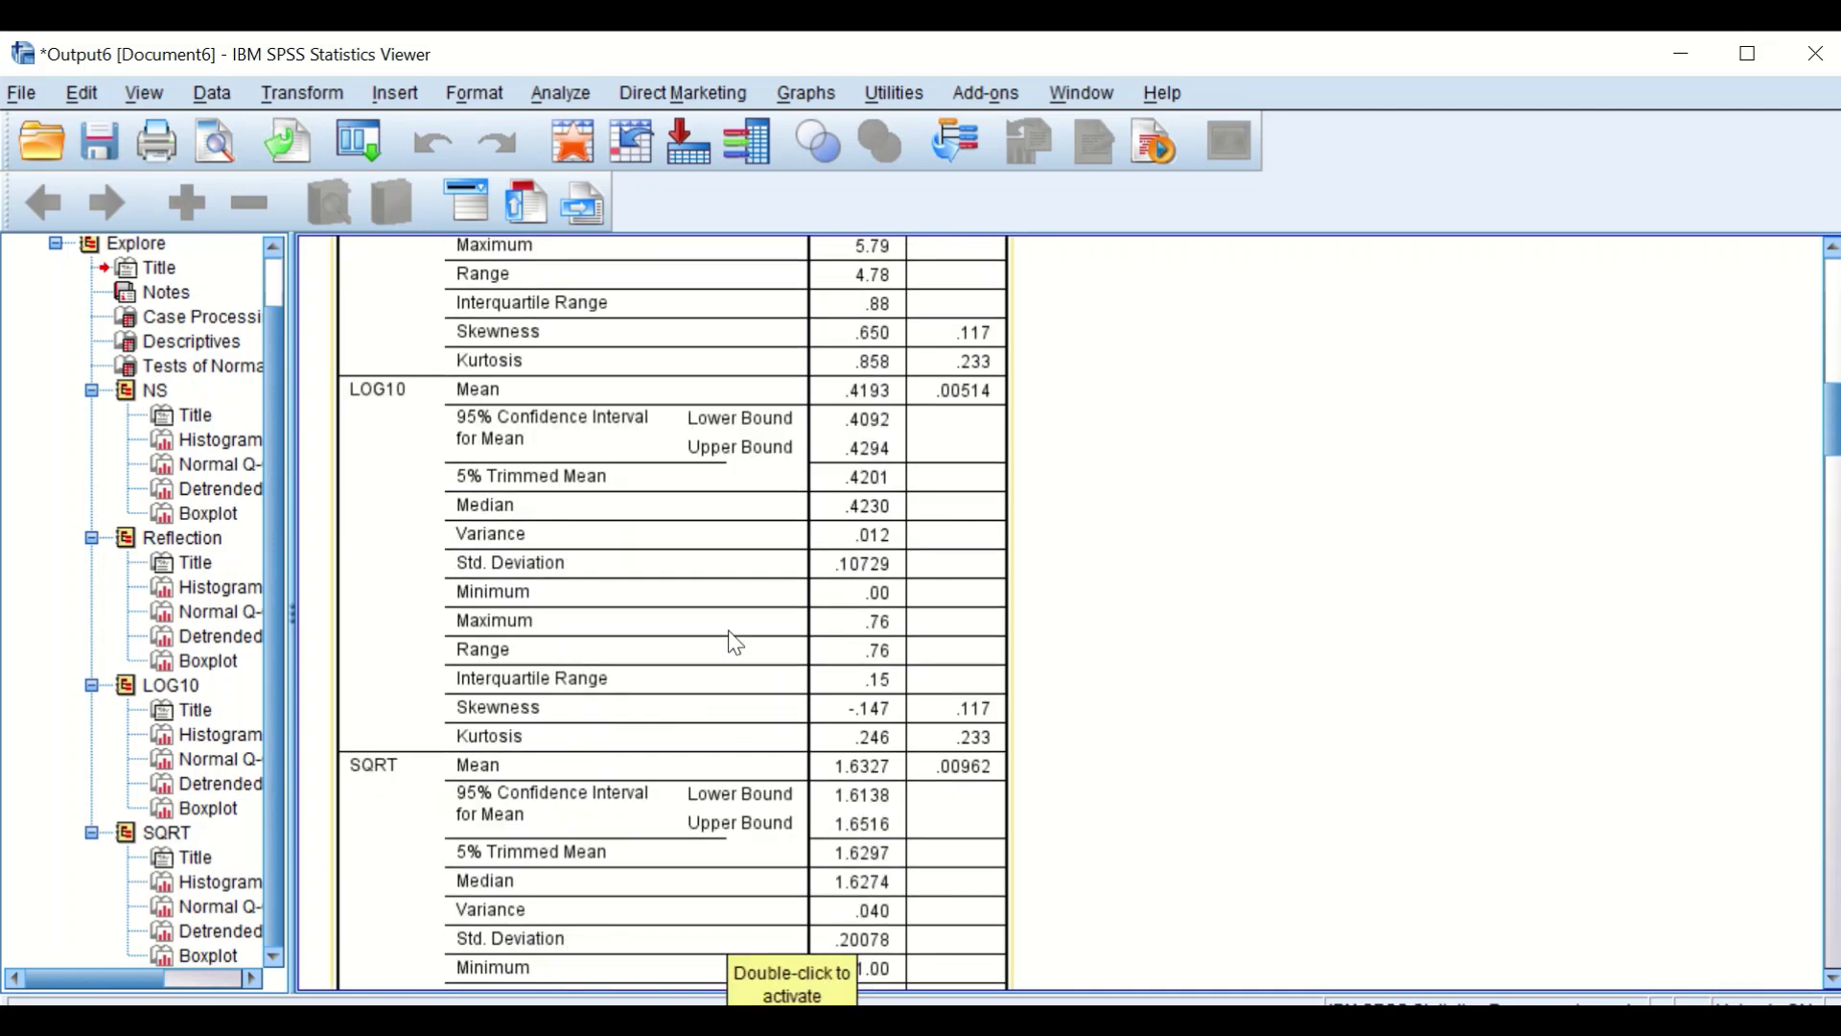
scroll(734, 640, "up", 4)
scroll(732, 636, "down", 4)
scroll(429, 777, "down", 10)
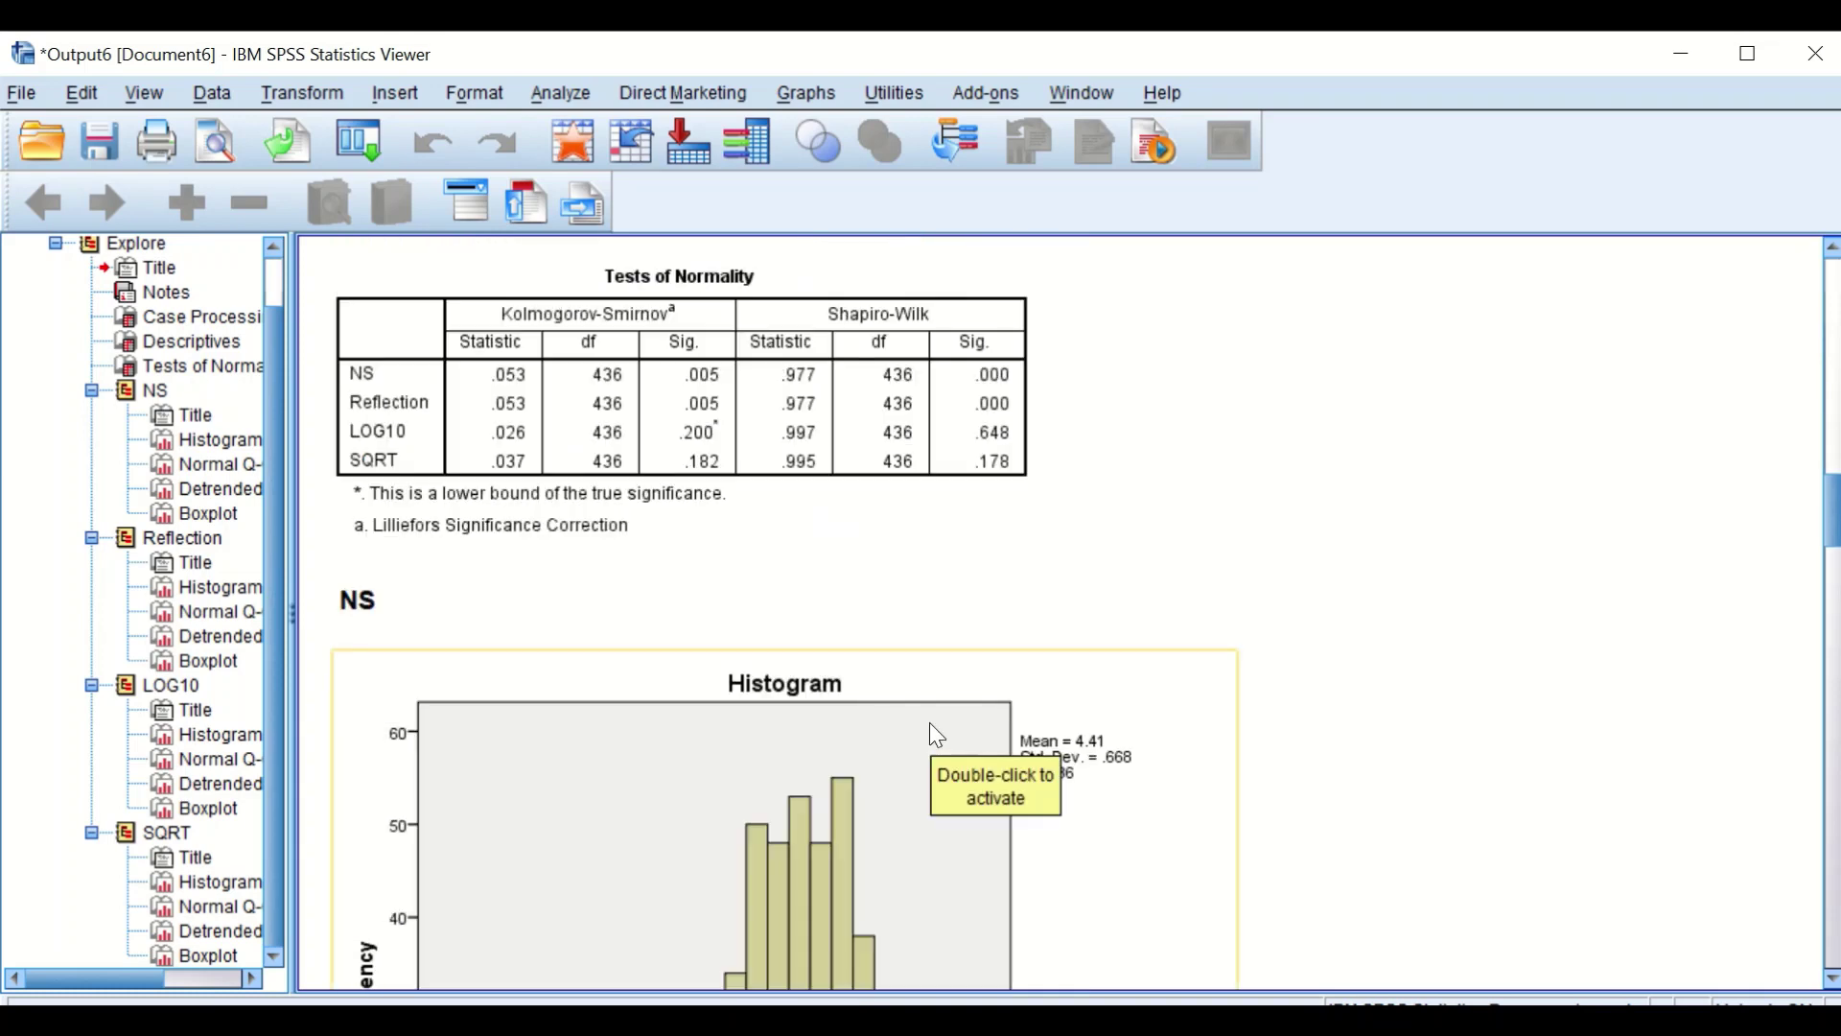
Examine the distribution plots of NS, LOG10 and SQRT, including the Q-Q plots, the LOG10 boxplot and the SQRT histogram
scroll(929, 719, "down", 11)
scroll(1827, 686, "down", 2)
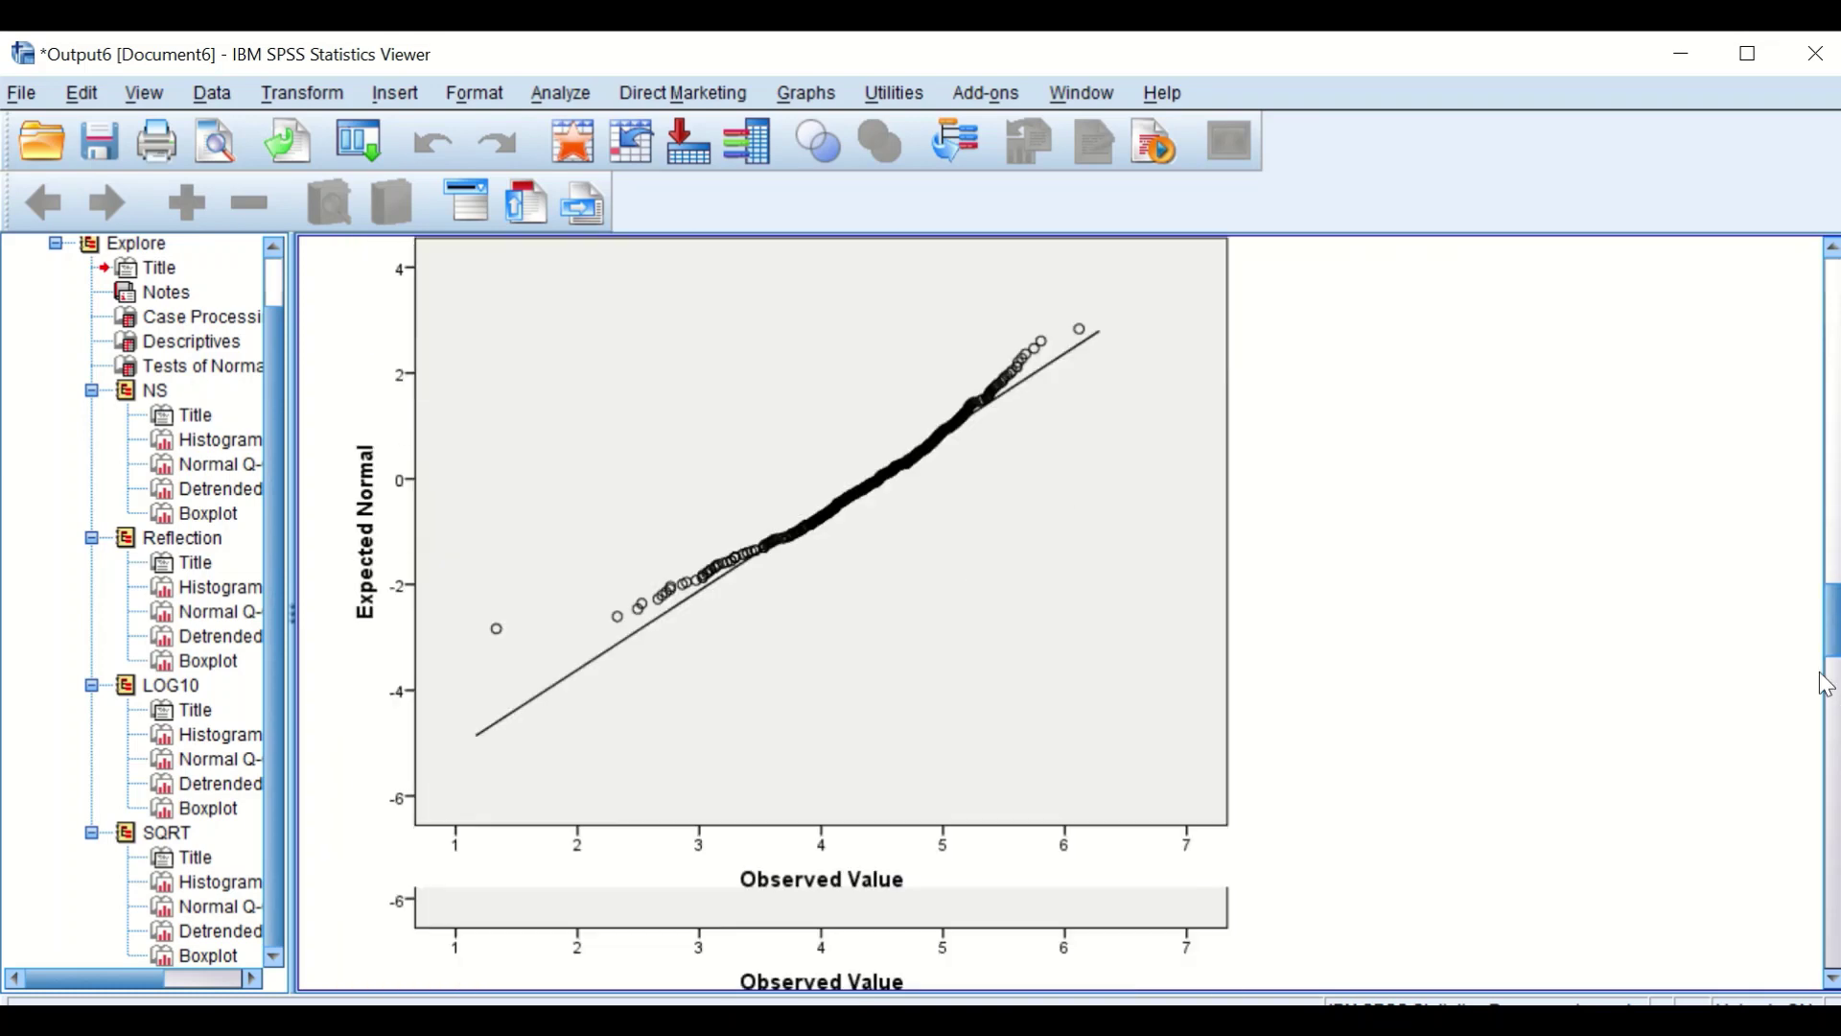
left_click_drag(1827, 686, 1772, 850)
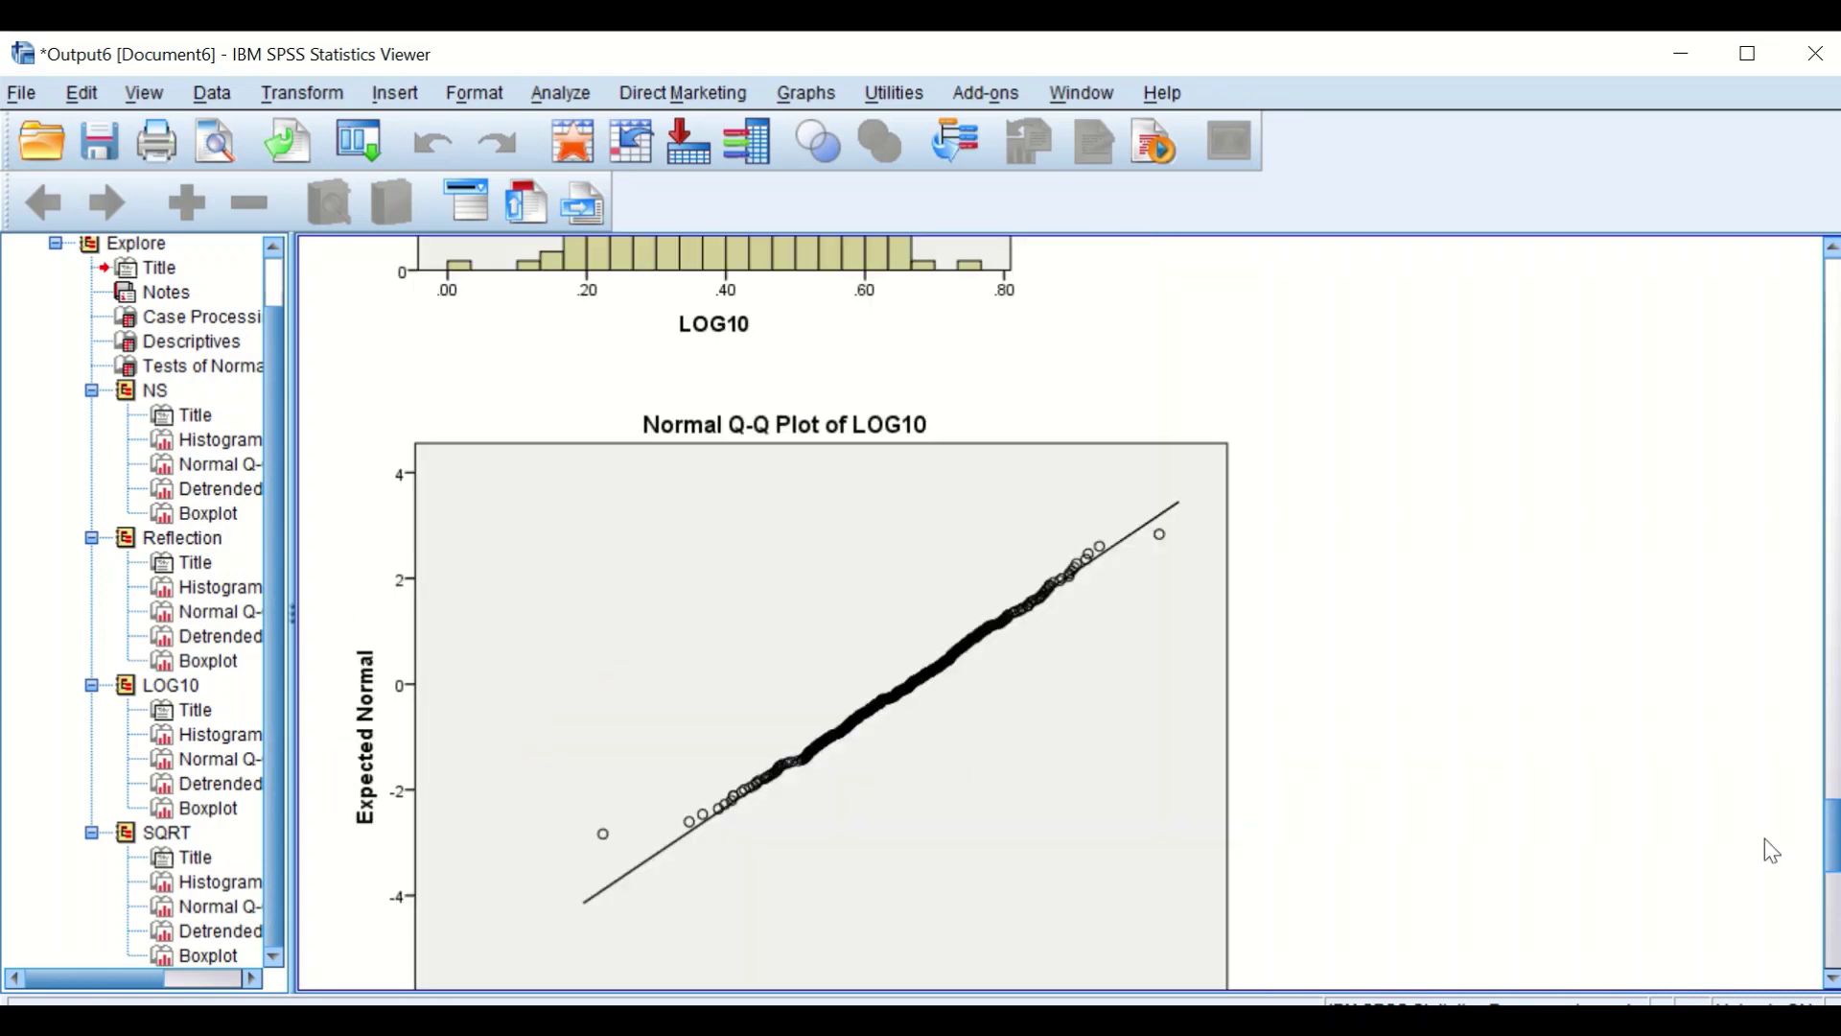
scroll(1722, 775, "down", 10)
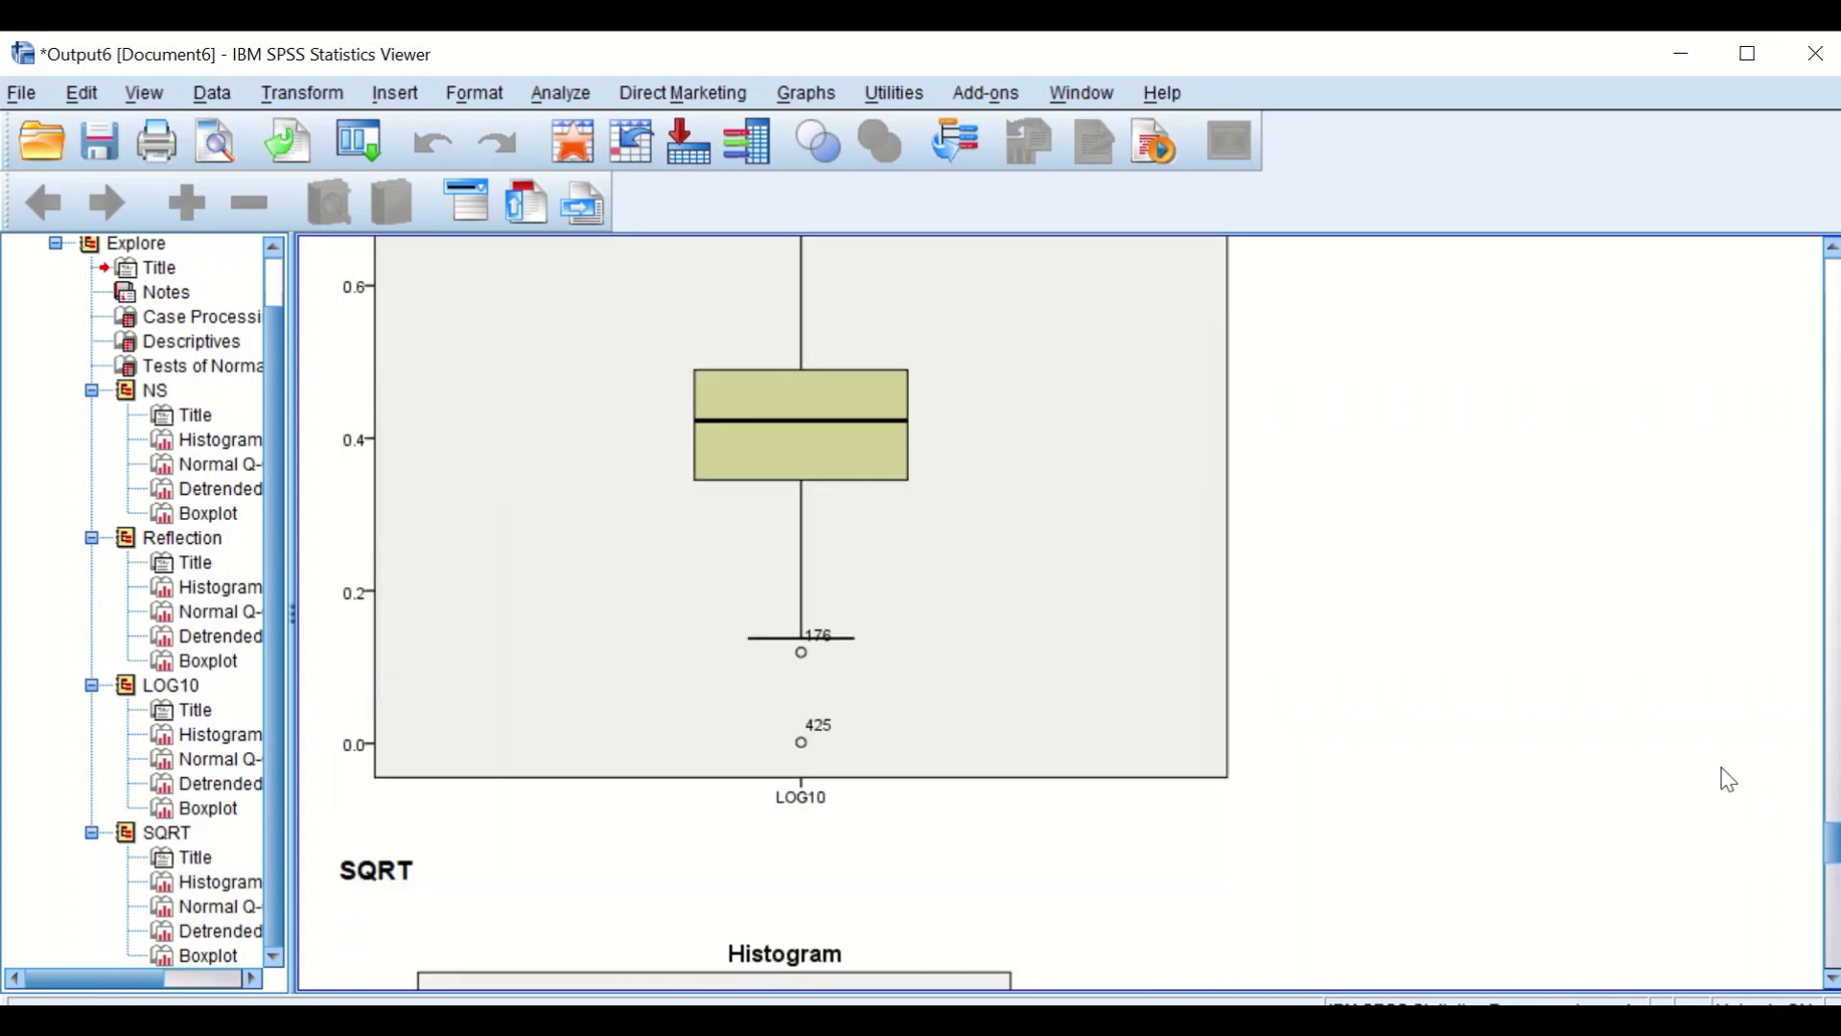
scroll(1729, 779, "up", 5)
scroll(1729, 780, "down", 15)
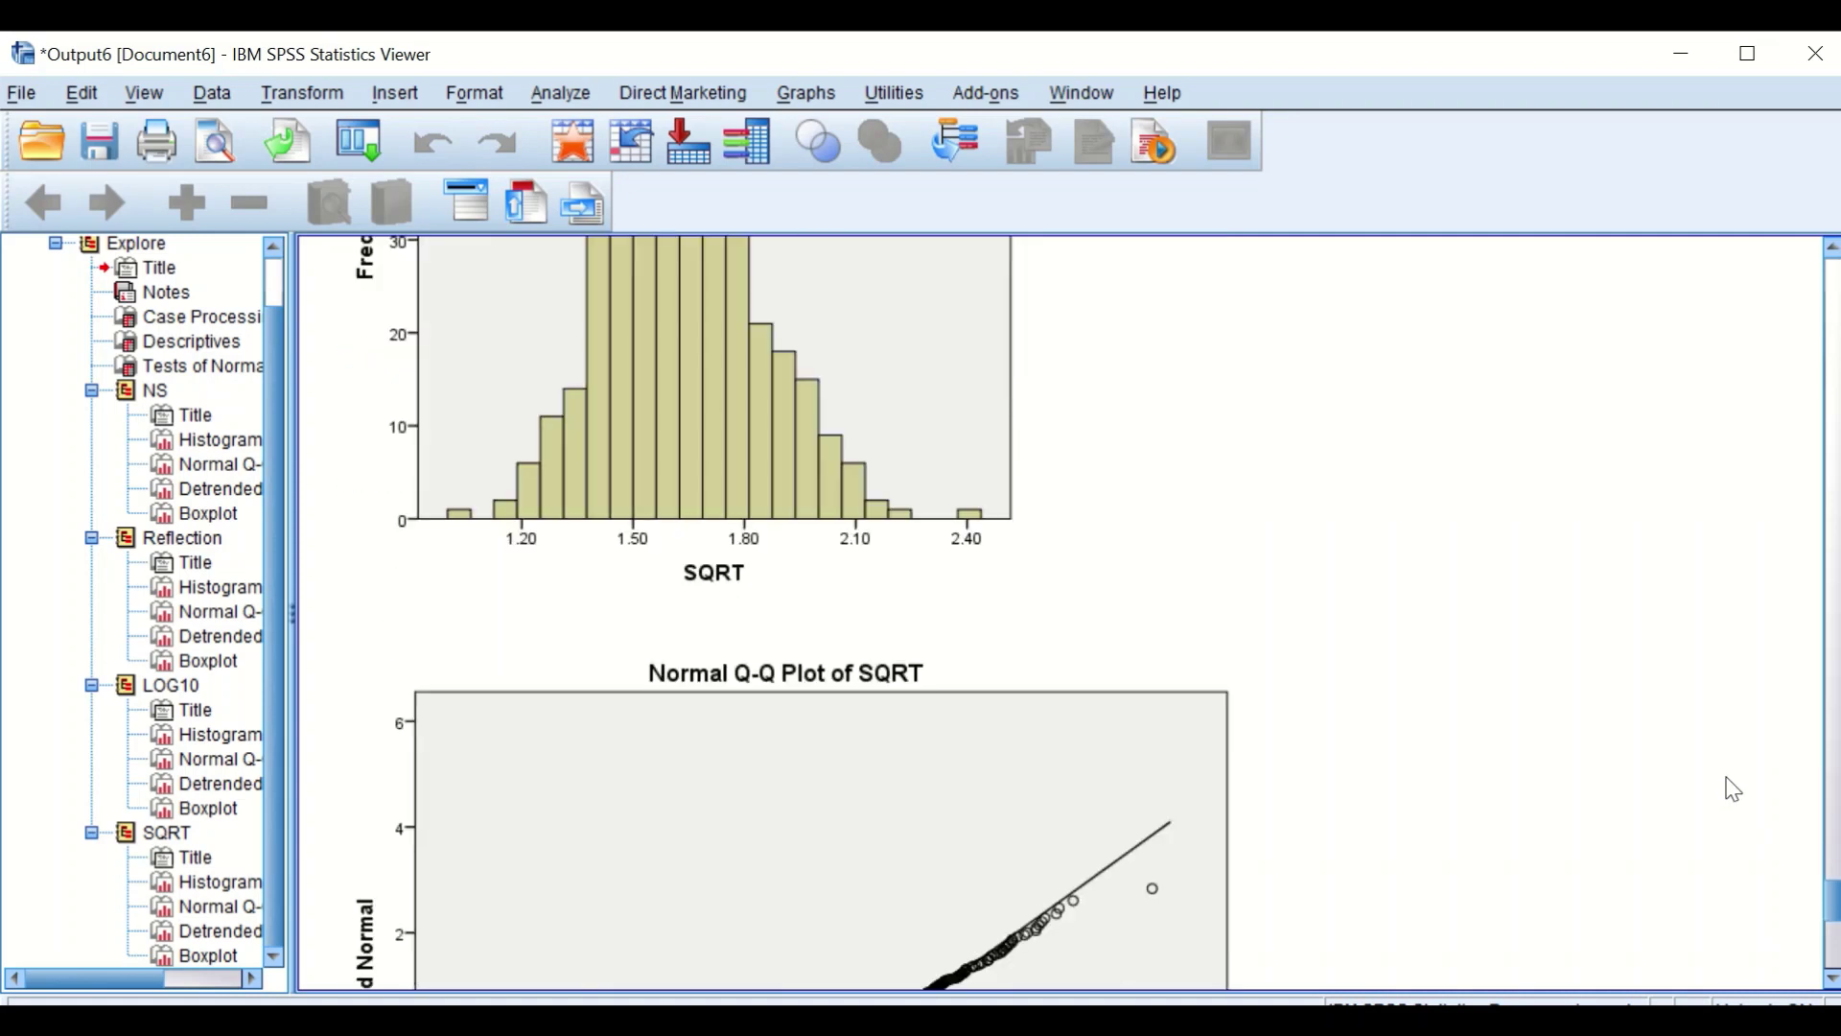
scroll(1734, 789, "up", 5)
scroll(1732, 783, "down", 3)
left_click(911, 570)
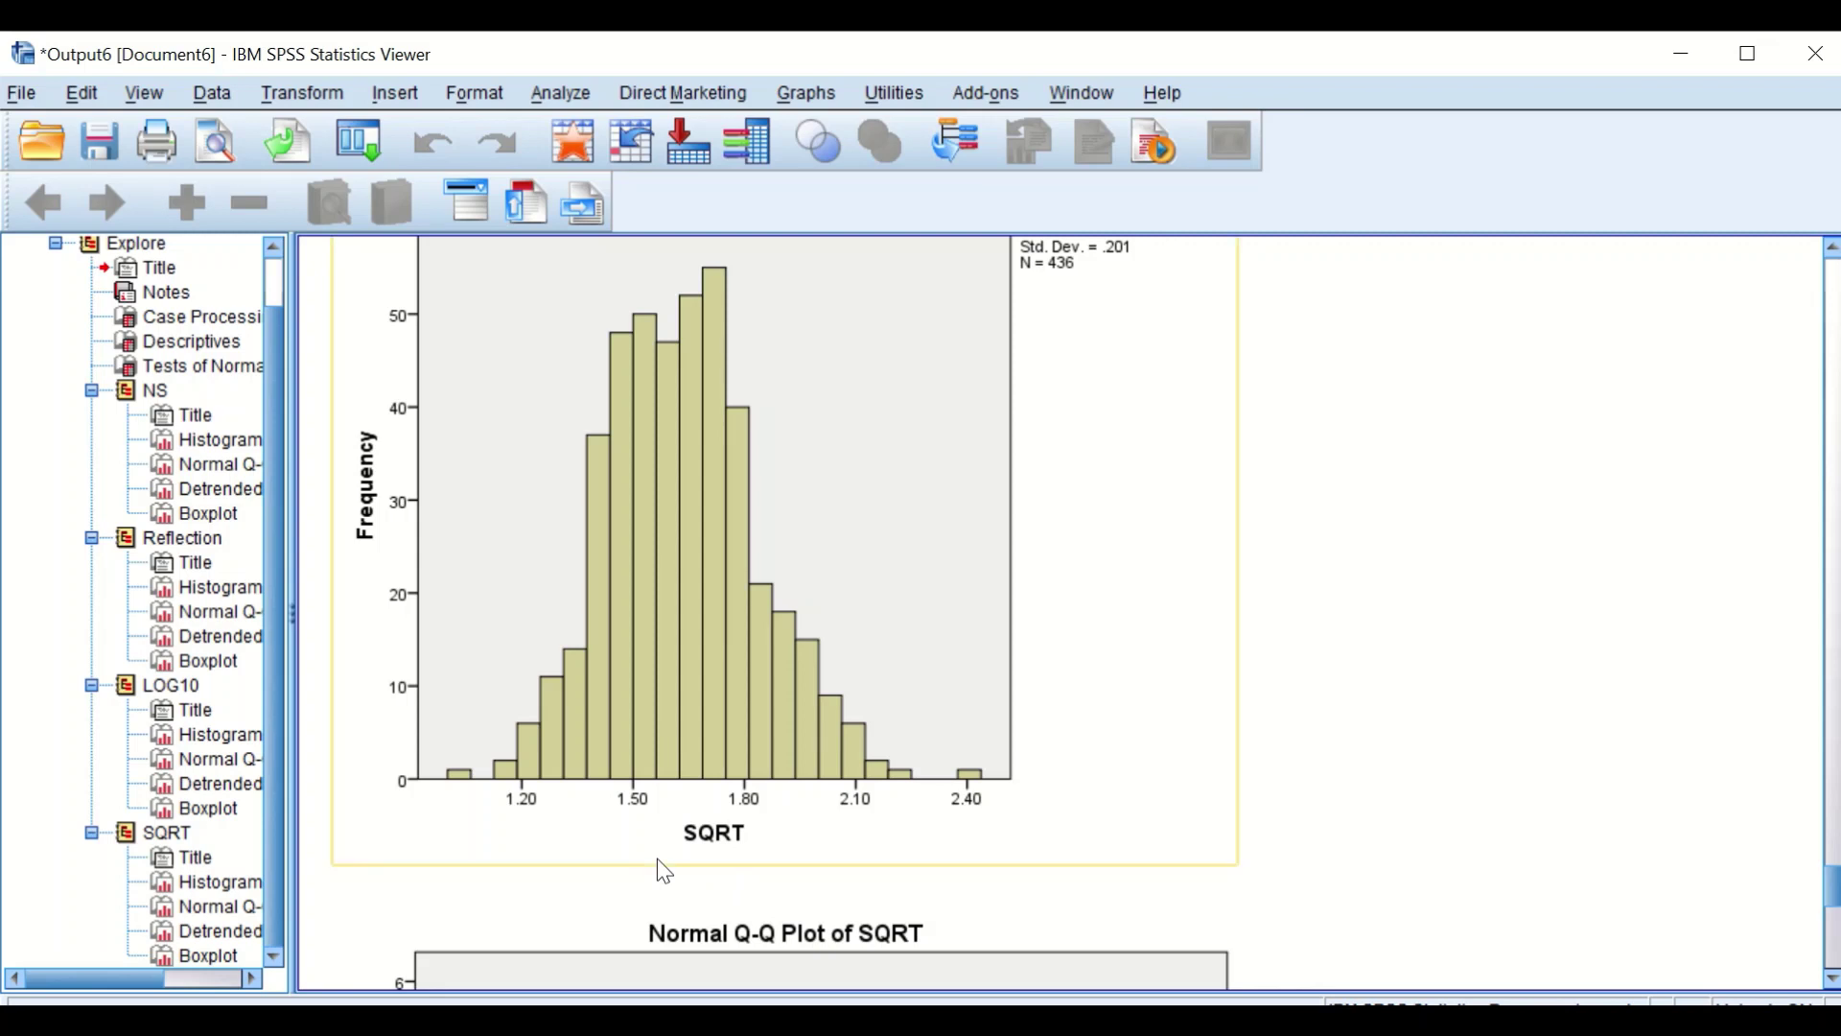
scroll(702, 592, "up", 2)
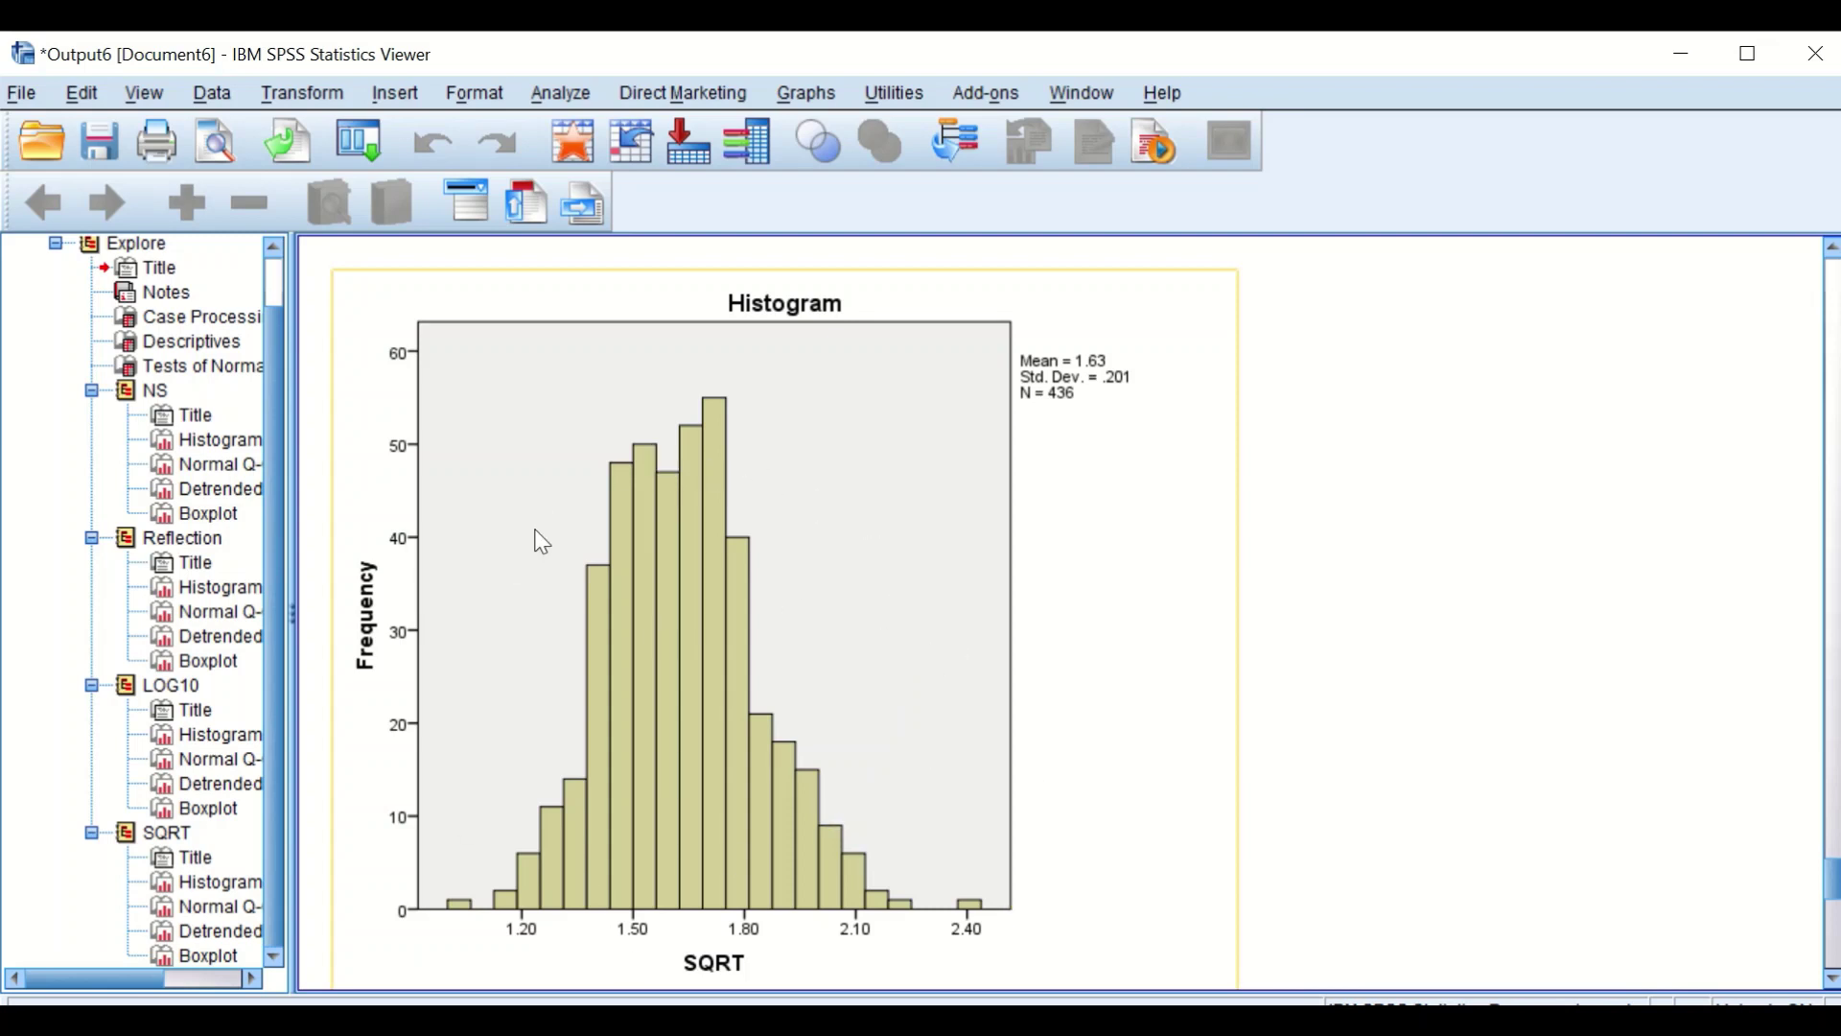
left_click(1340, 830)
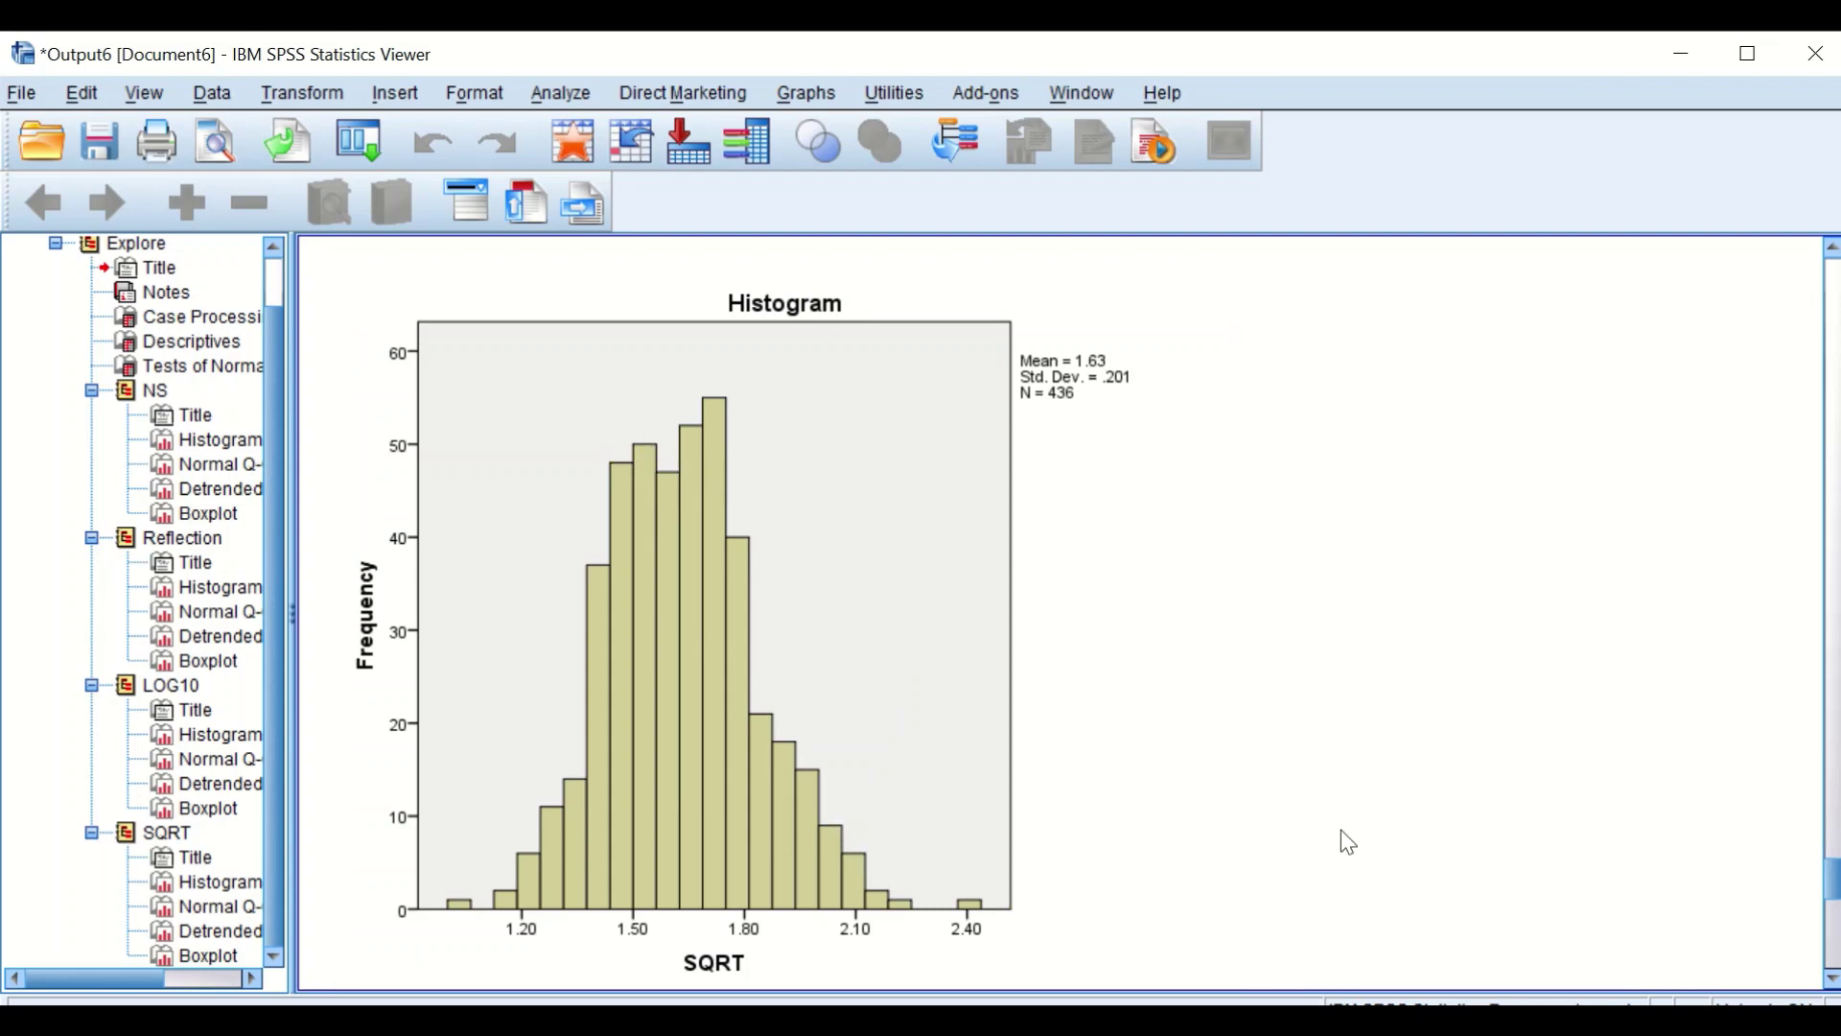
Close the output window and start a fresh, reset variable computation with Inverse as the target variable
left_click(1817, 54)
left_click(926, 581)
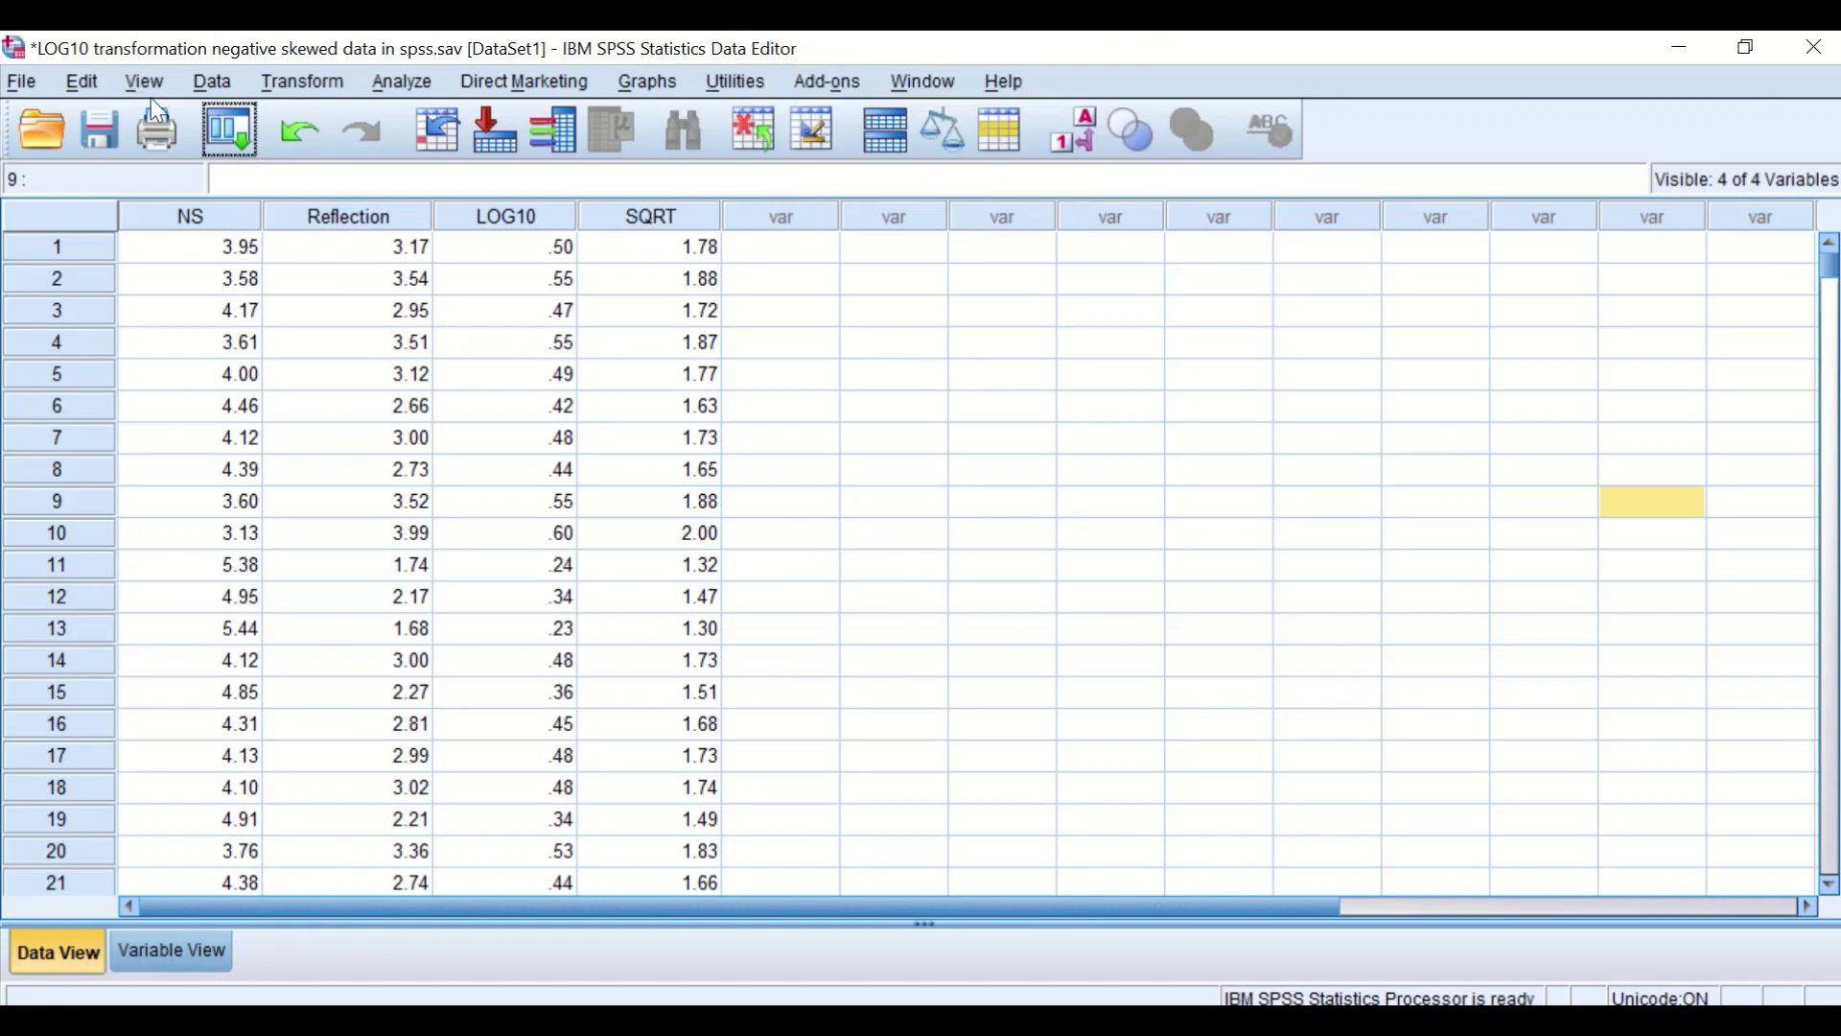
left_click(217, 123)
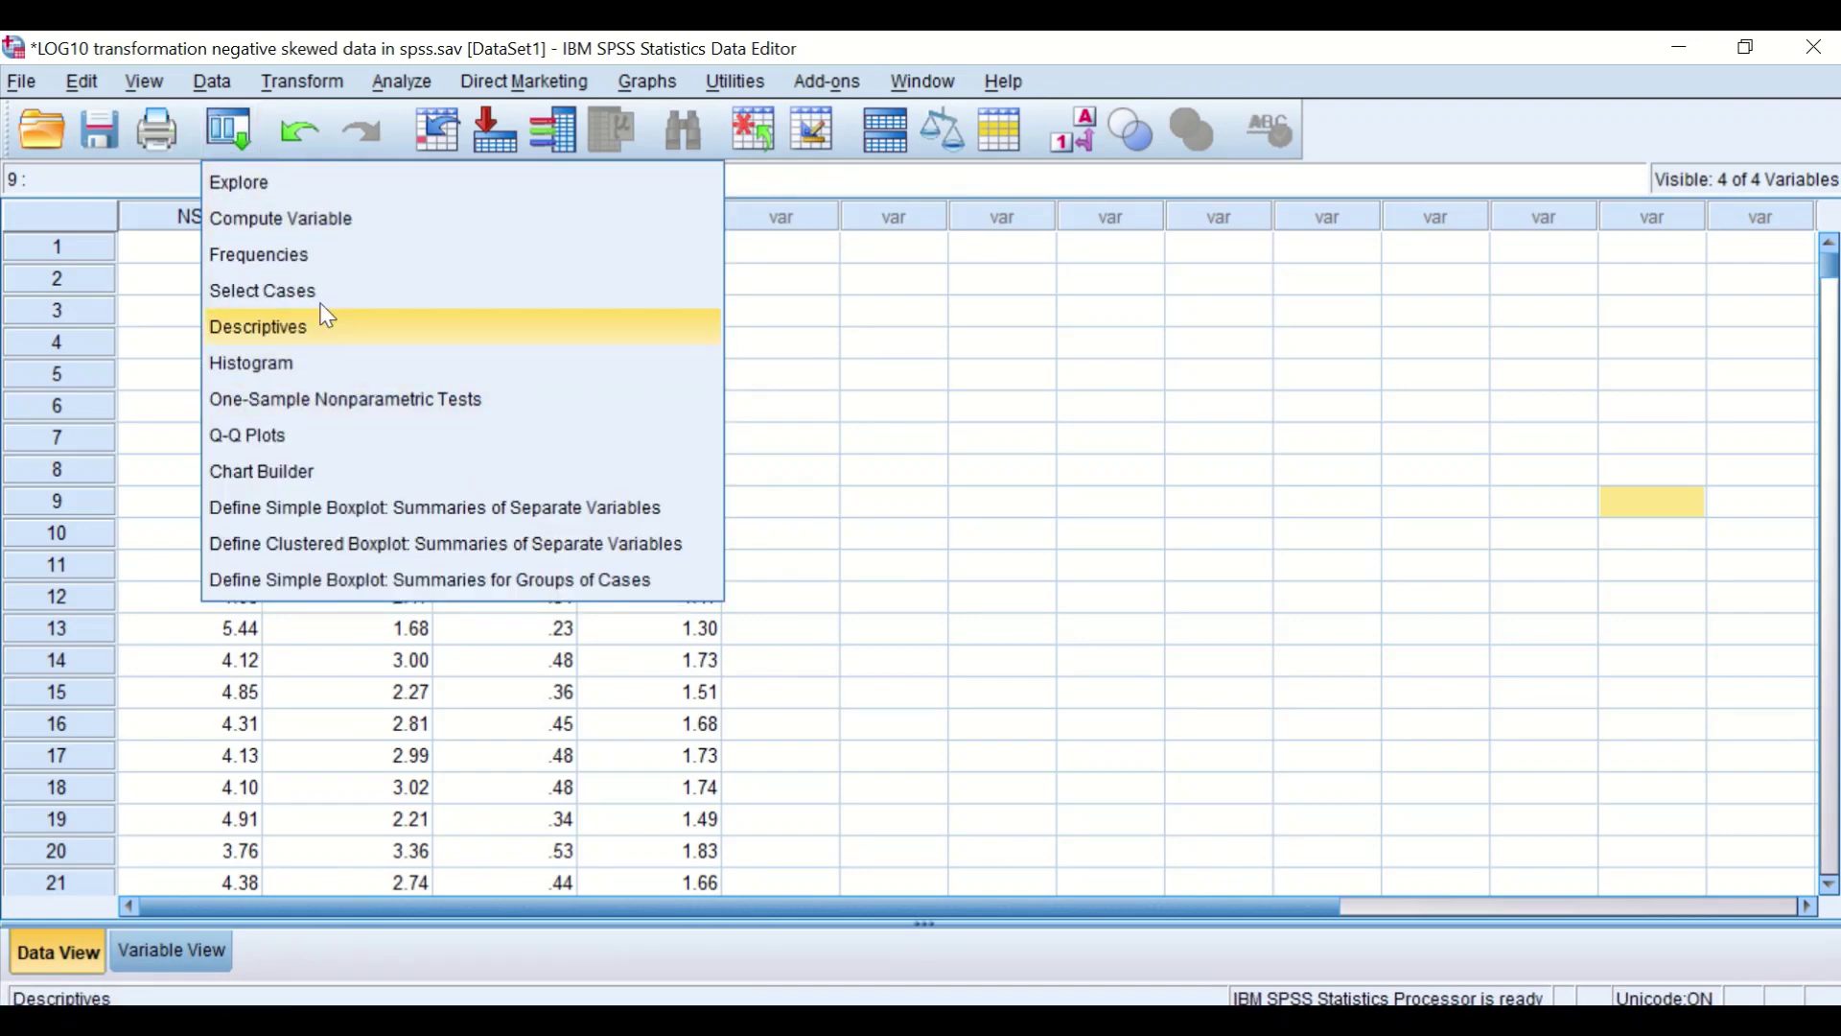
left_click(280, 218)
left_click(850, 927)
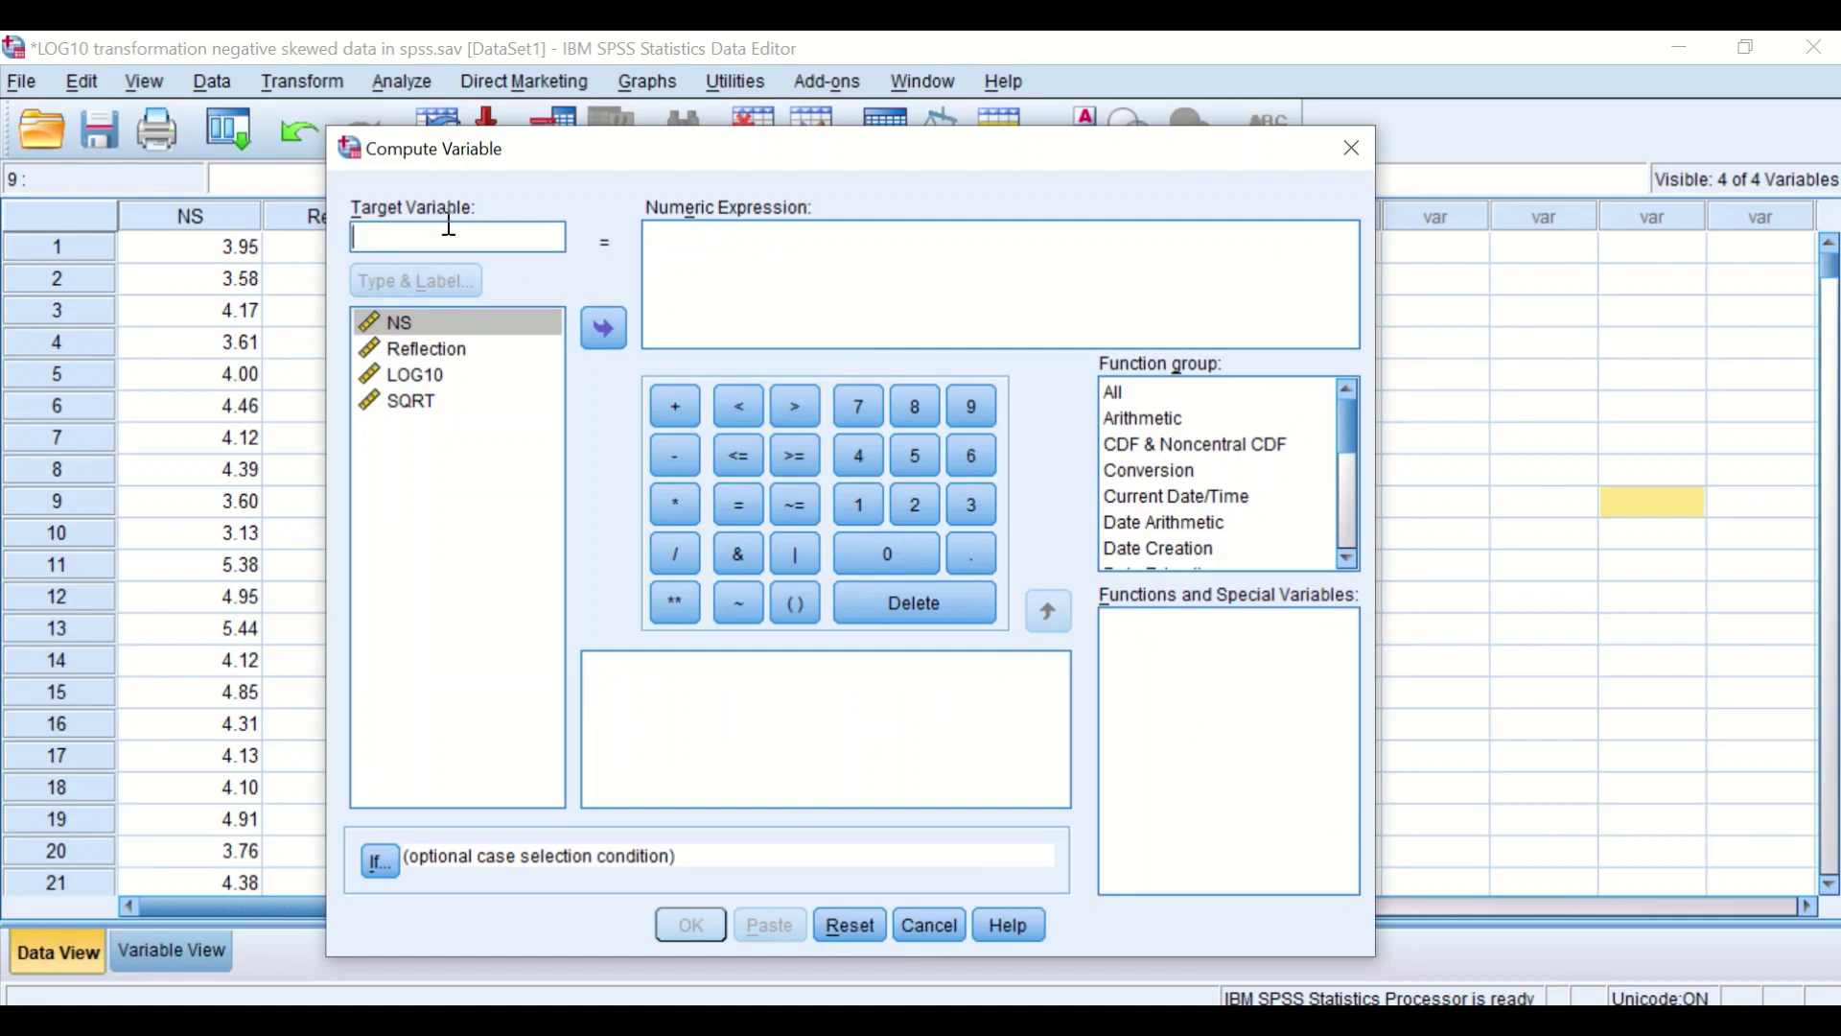
type("Inverse")
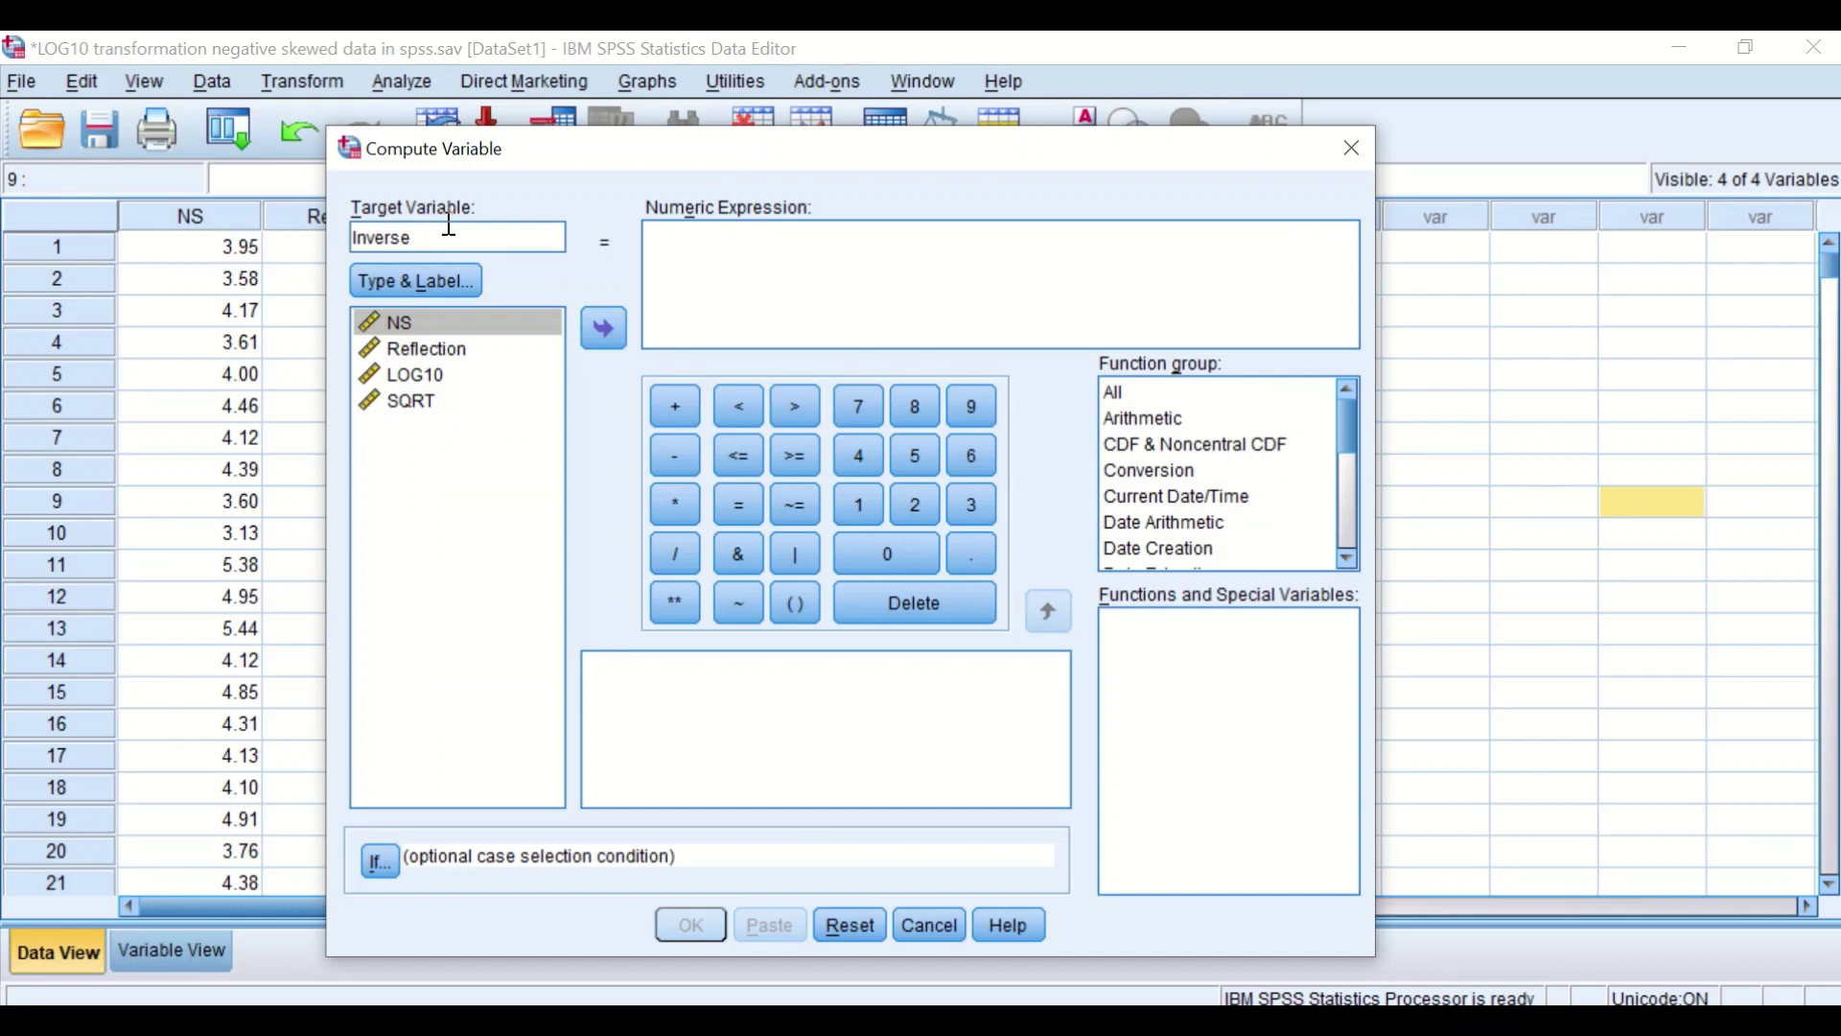
Build the numeric expression 1 / Reflection for Inverse, run the computation and return to the data sheet
left_click(400, 556)
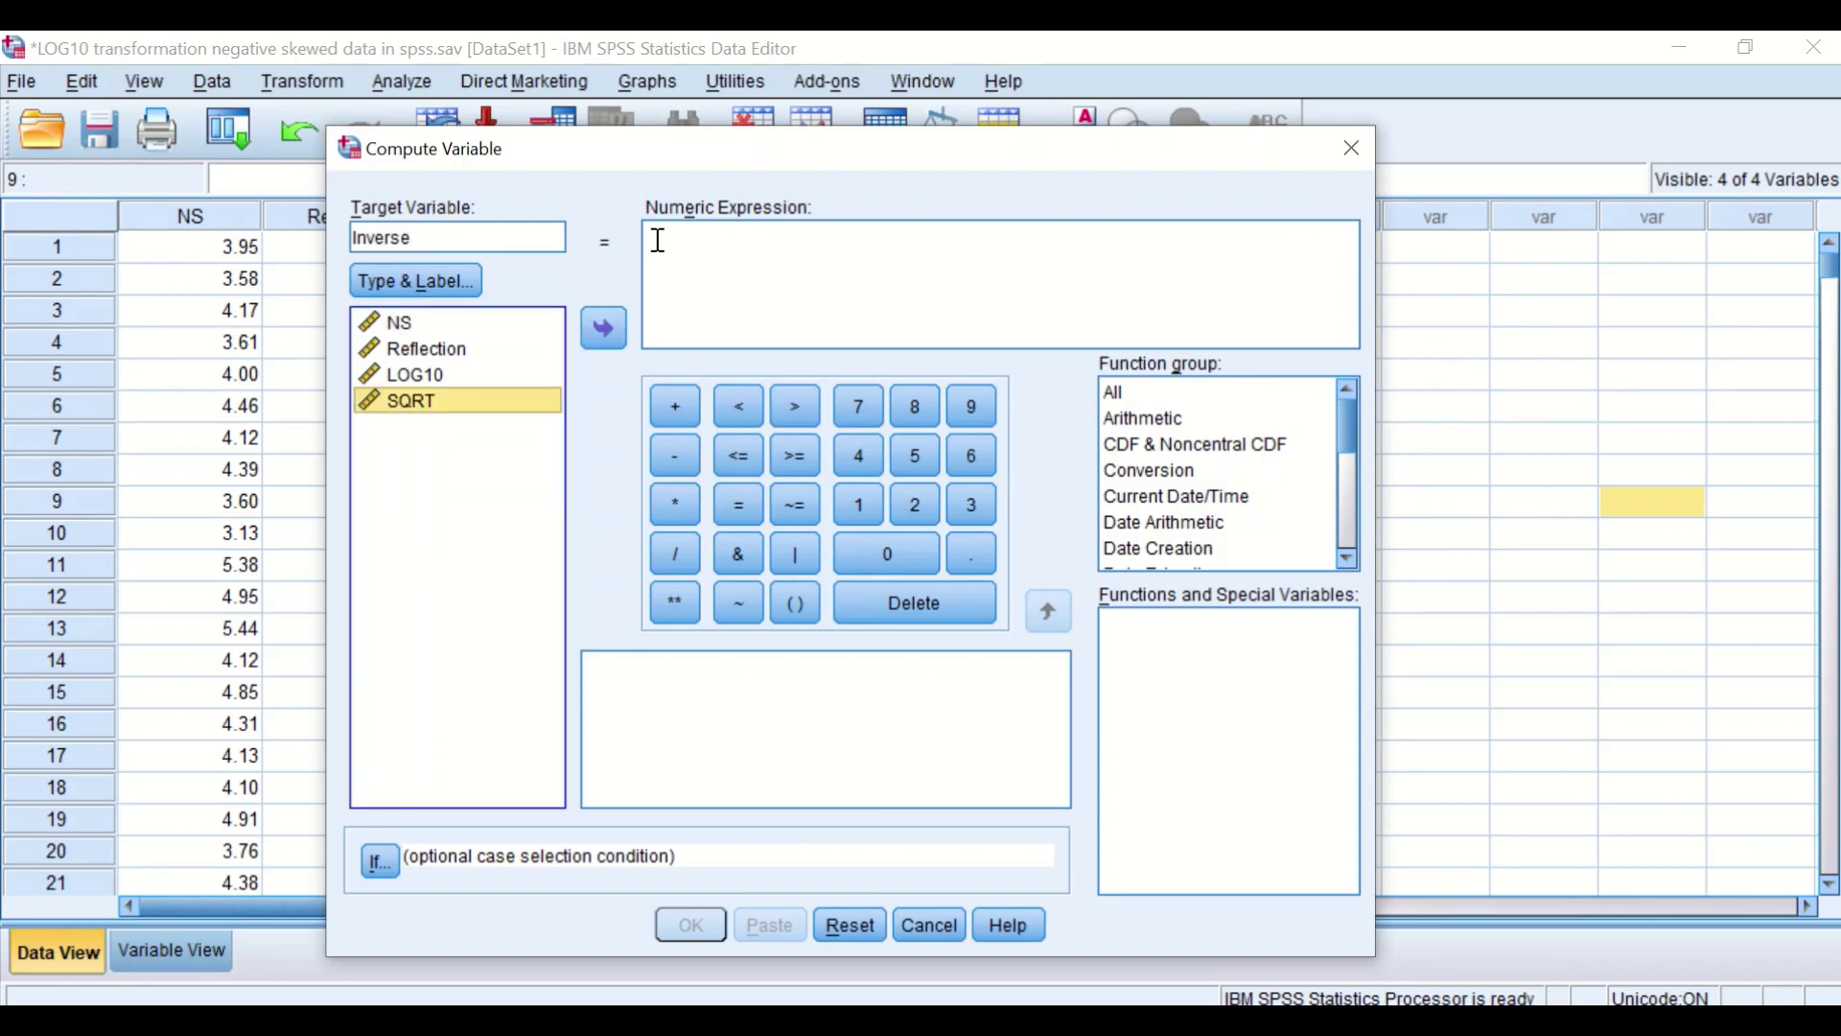
left_click(660, 248)
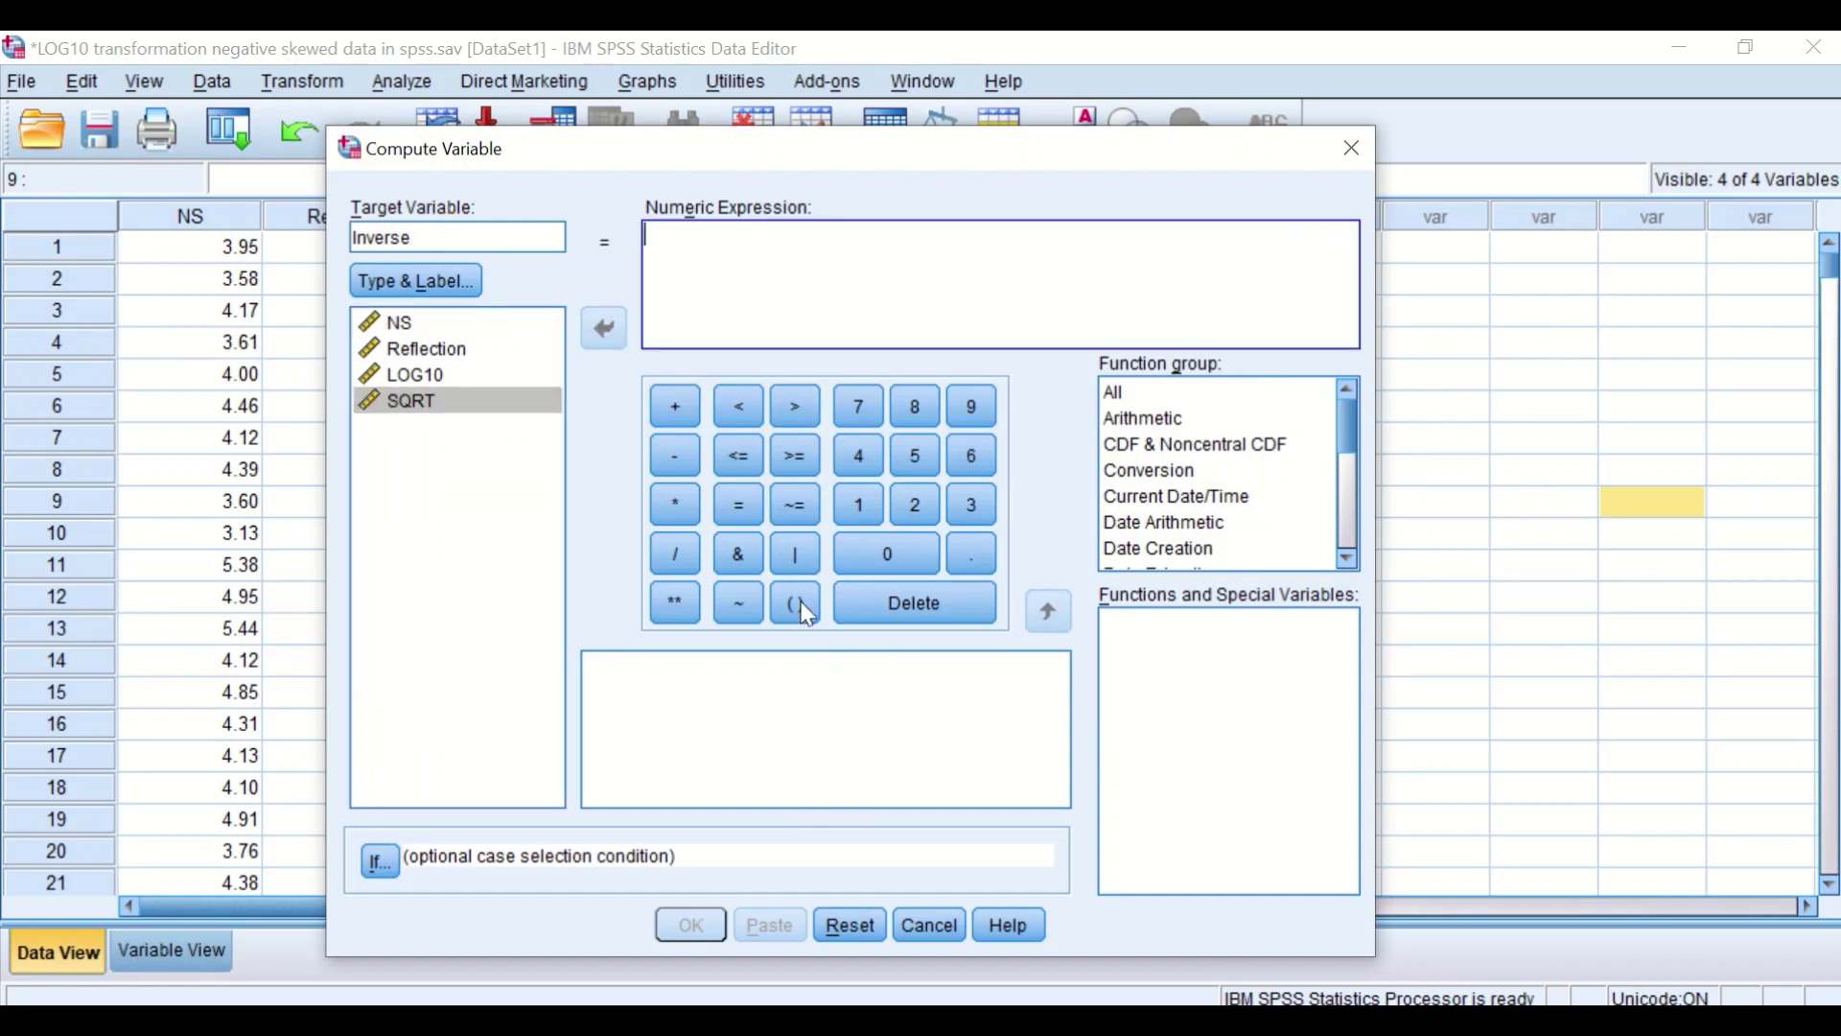
left_click(860, 506)
left_click(673, 555)
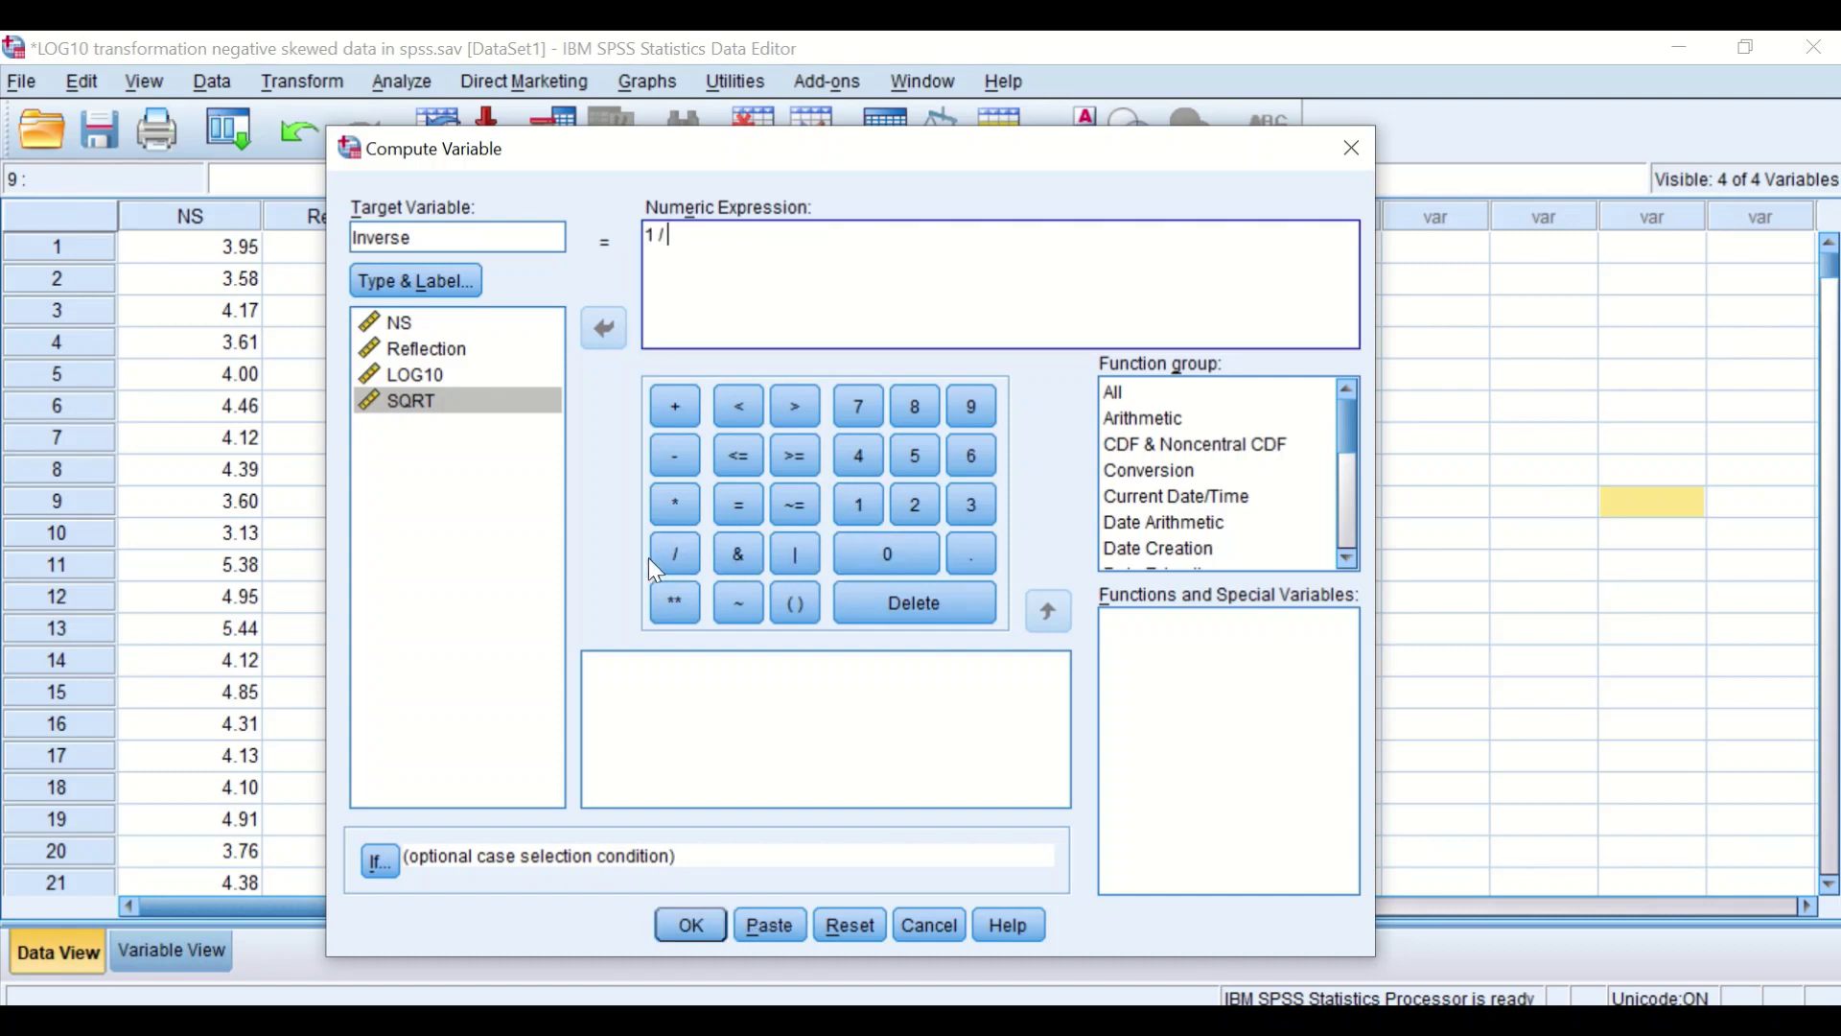
left_click(413, 350)
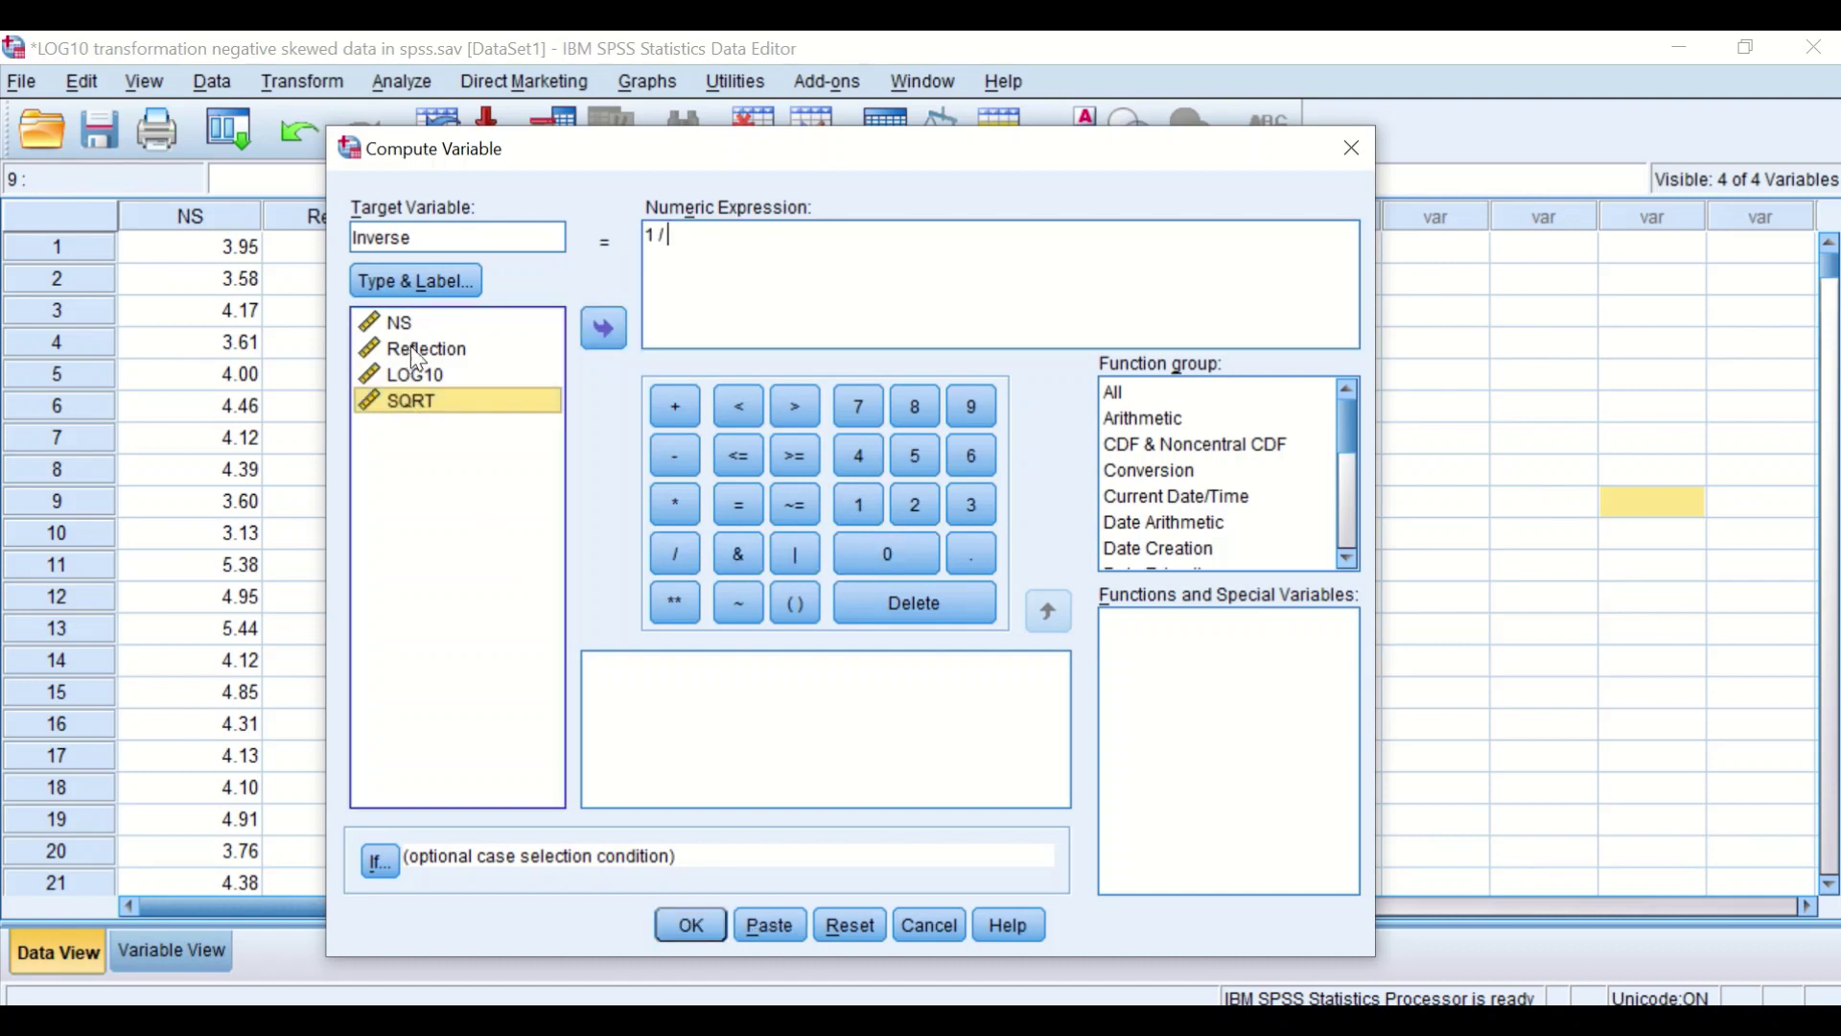
left_click(604, 330)
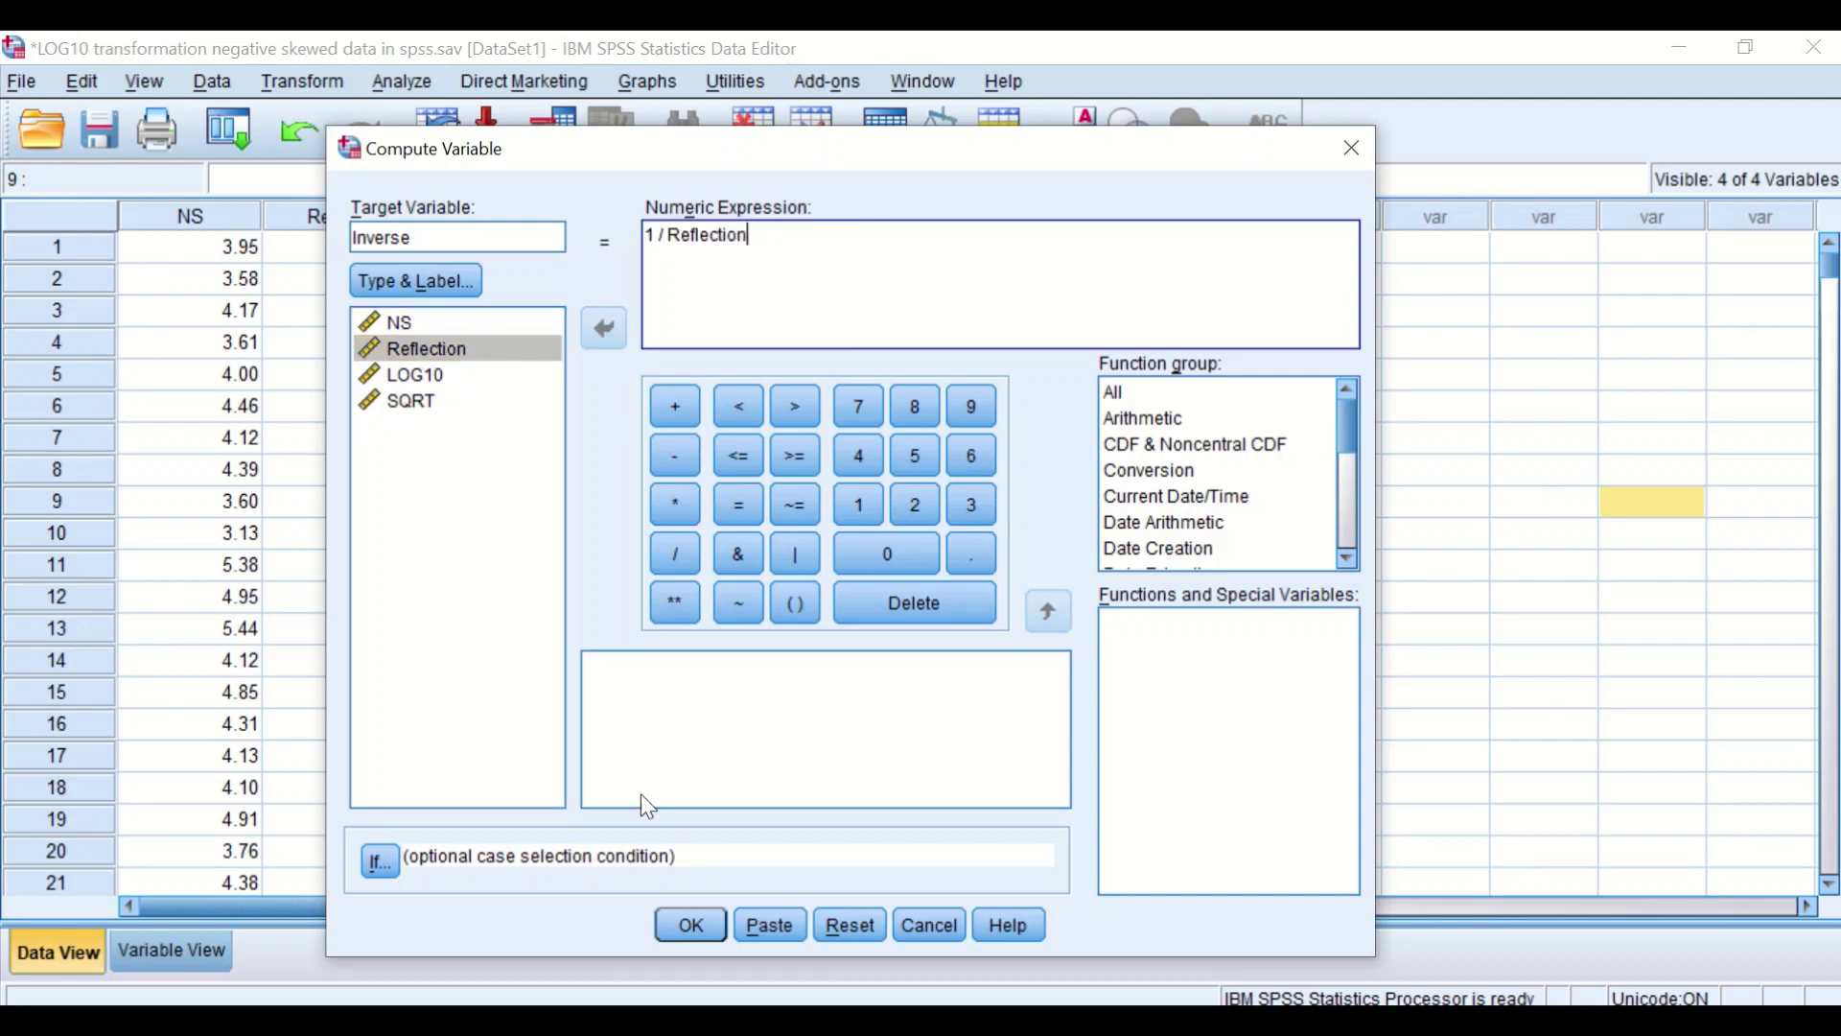
left_click(689, 925)
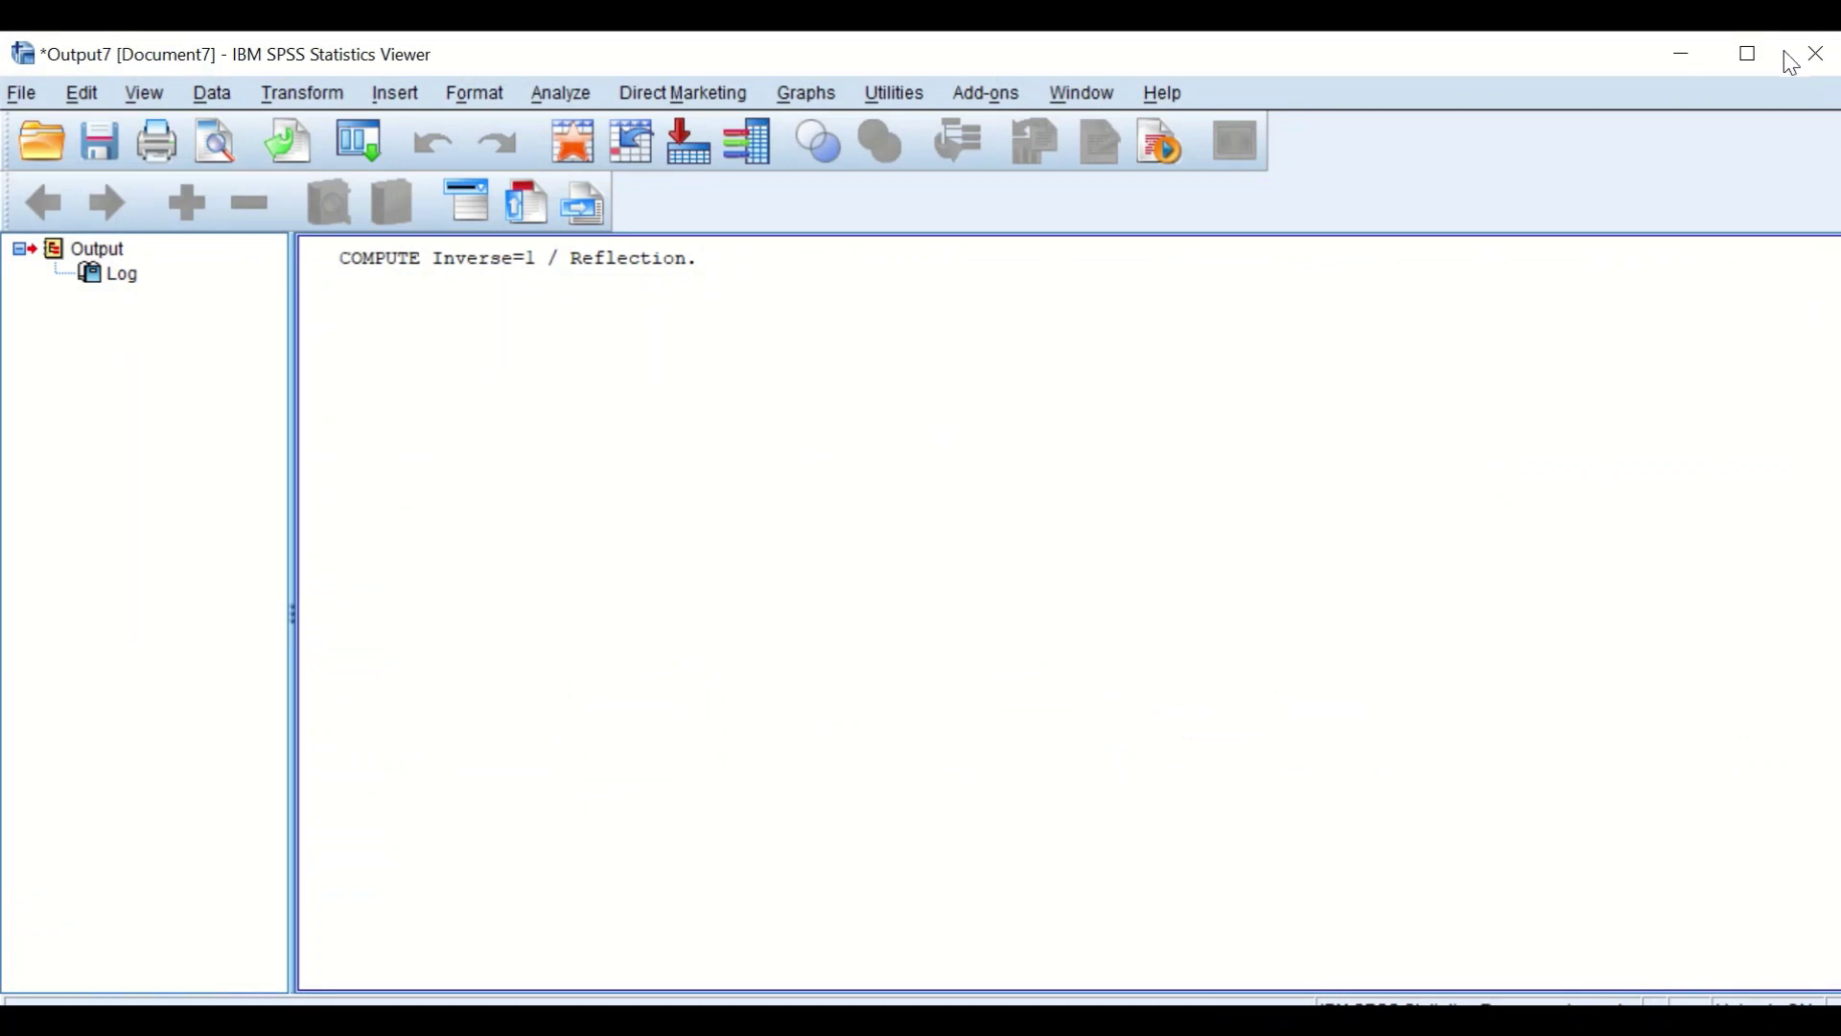
left_click(1685, 53)
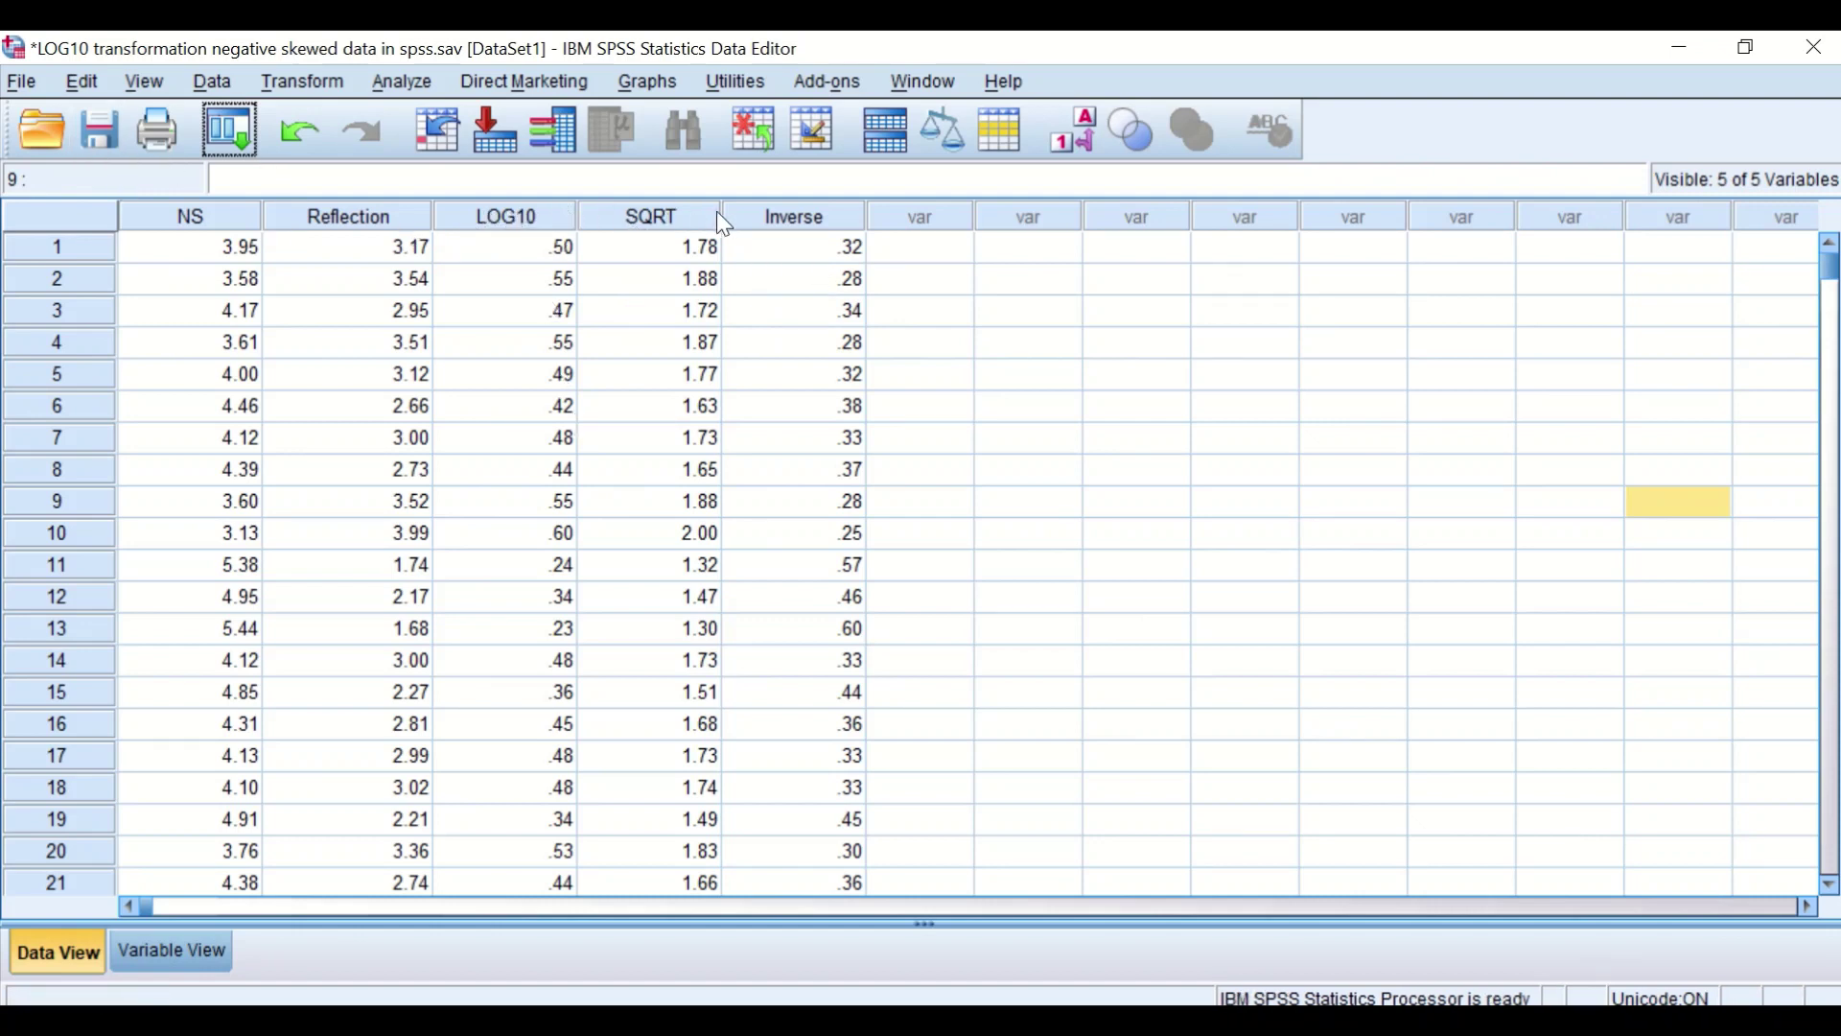
Rerun the Explore analysis with Inverse added to the dependent list alongside NS, Reflection, LOG10 and SQRT
left_click(245, 135)
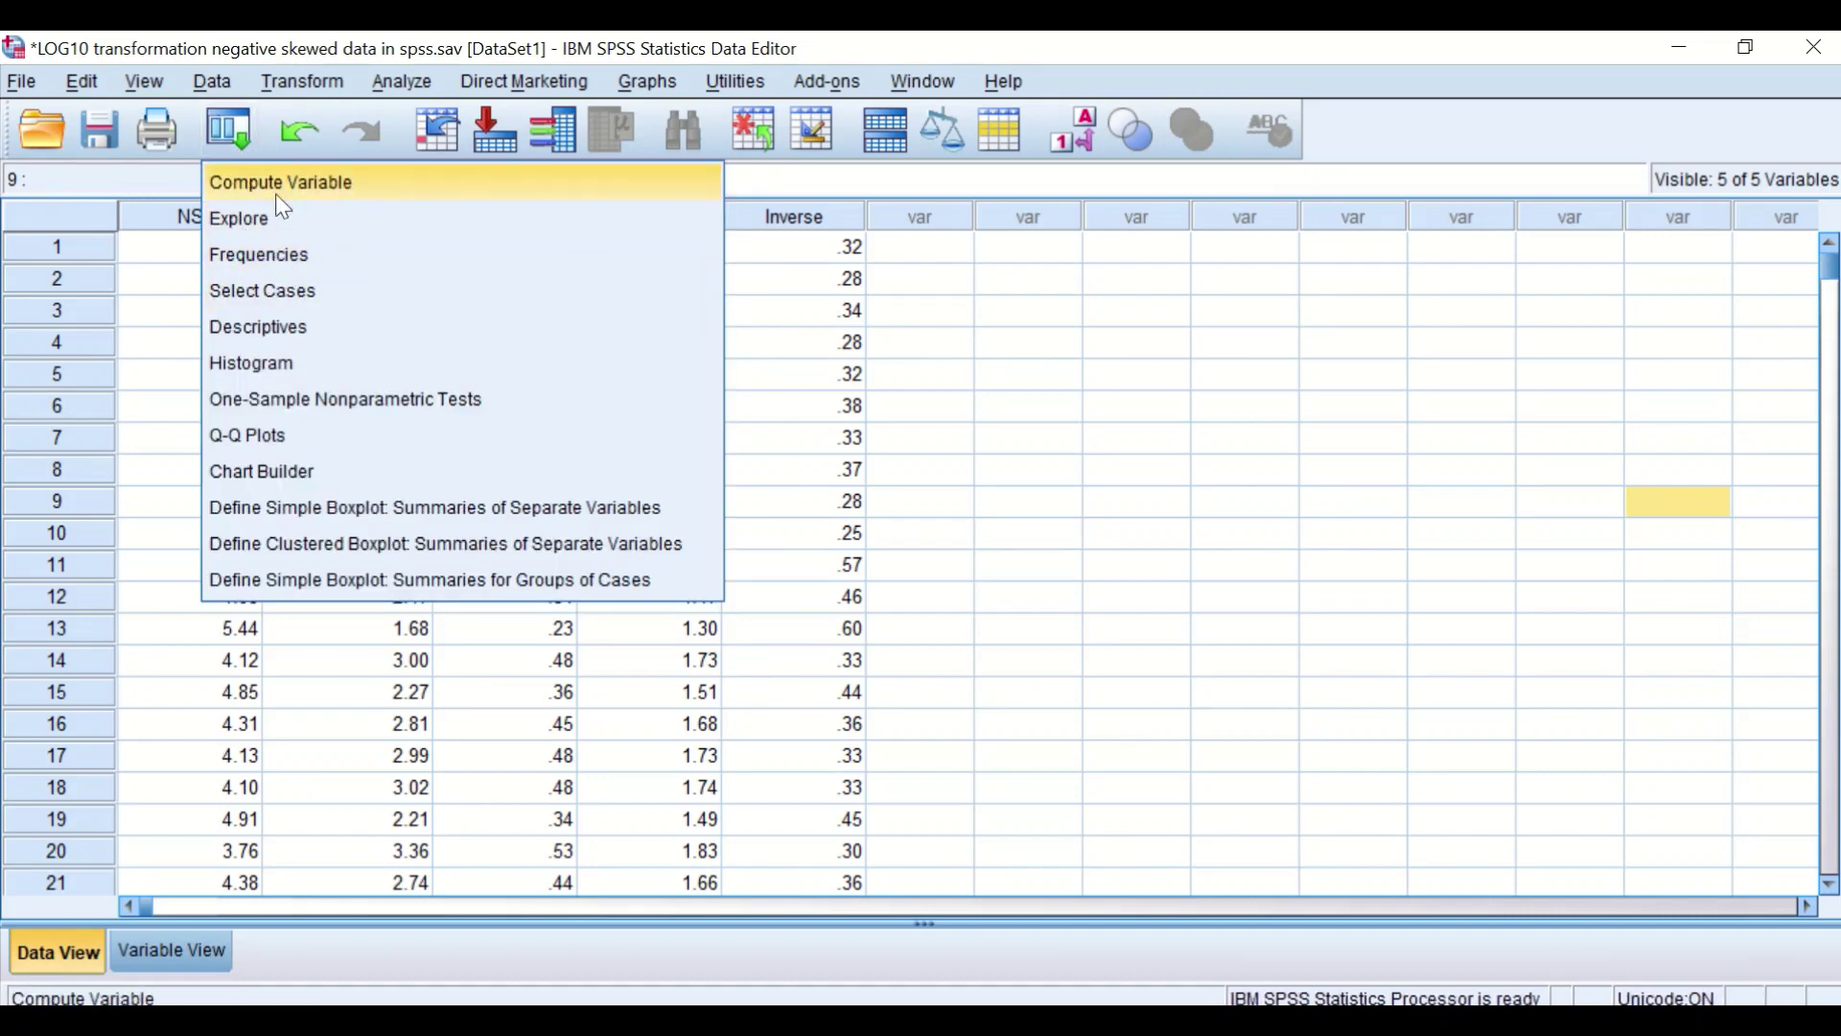
left_click(273, 219)
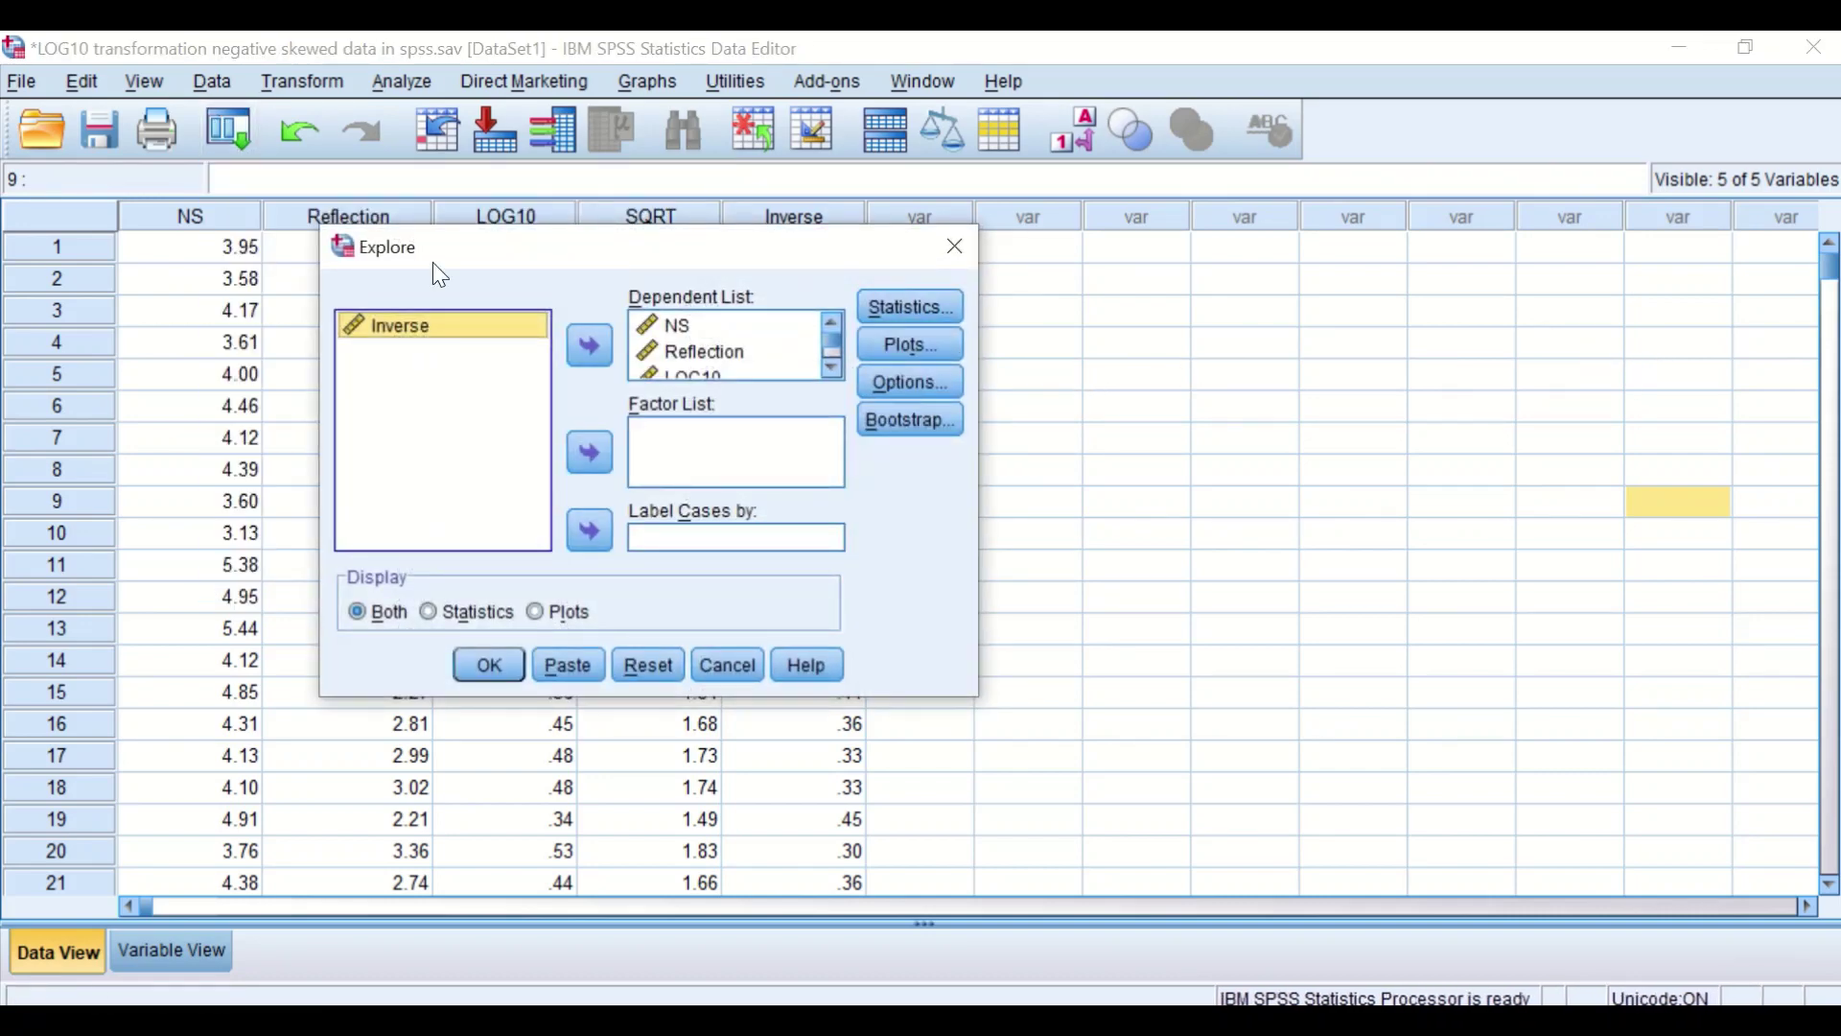
left_click_drag(465, 347, 675, 382)
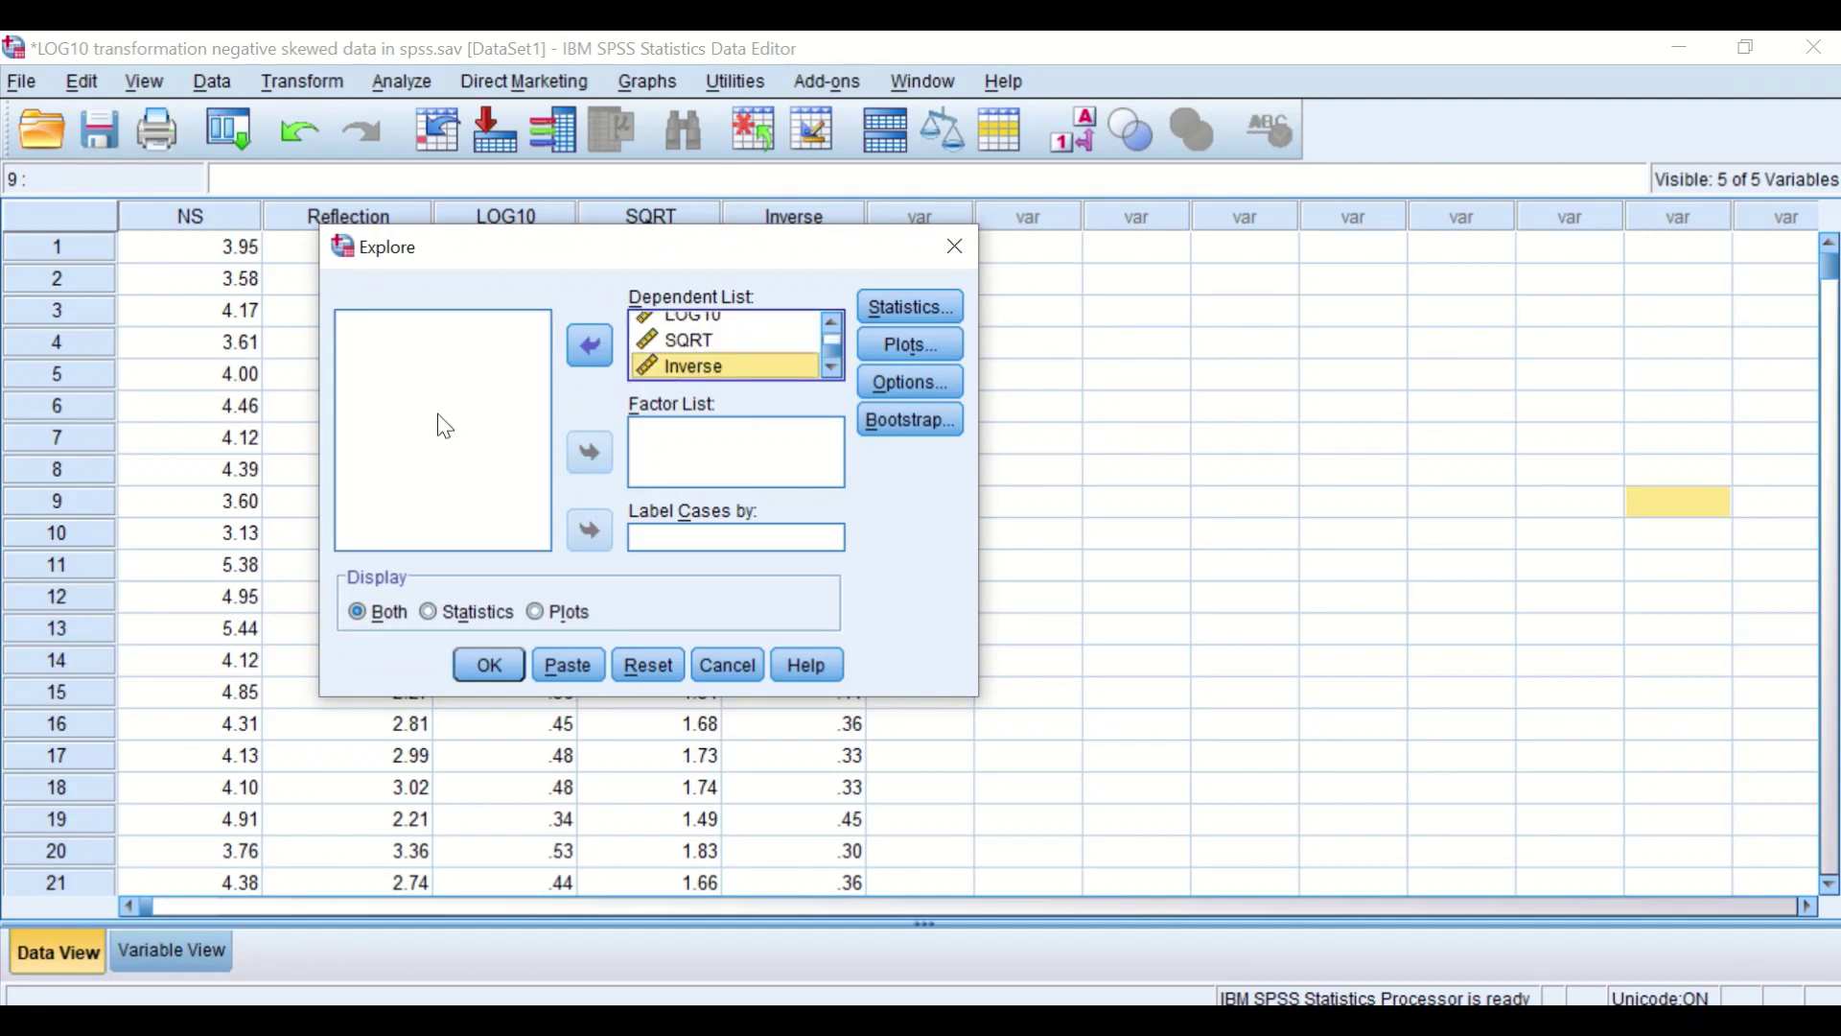
left_click(500, 671)
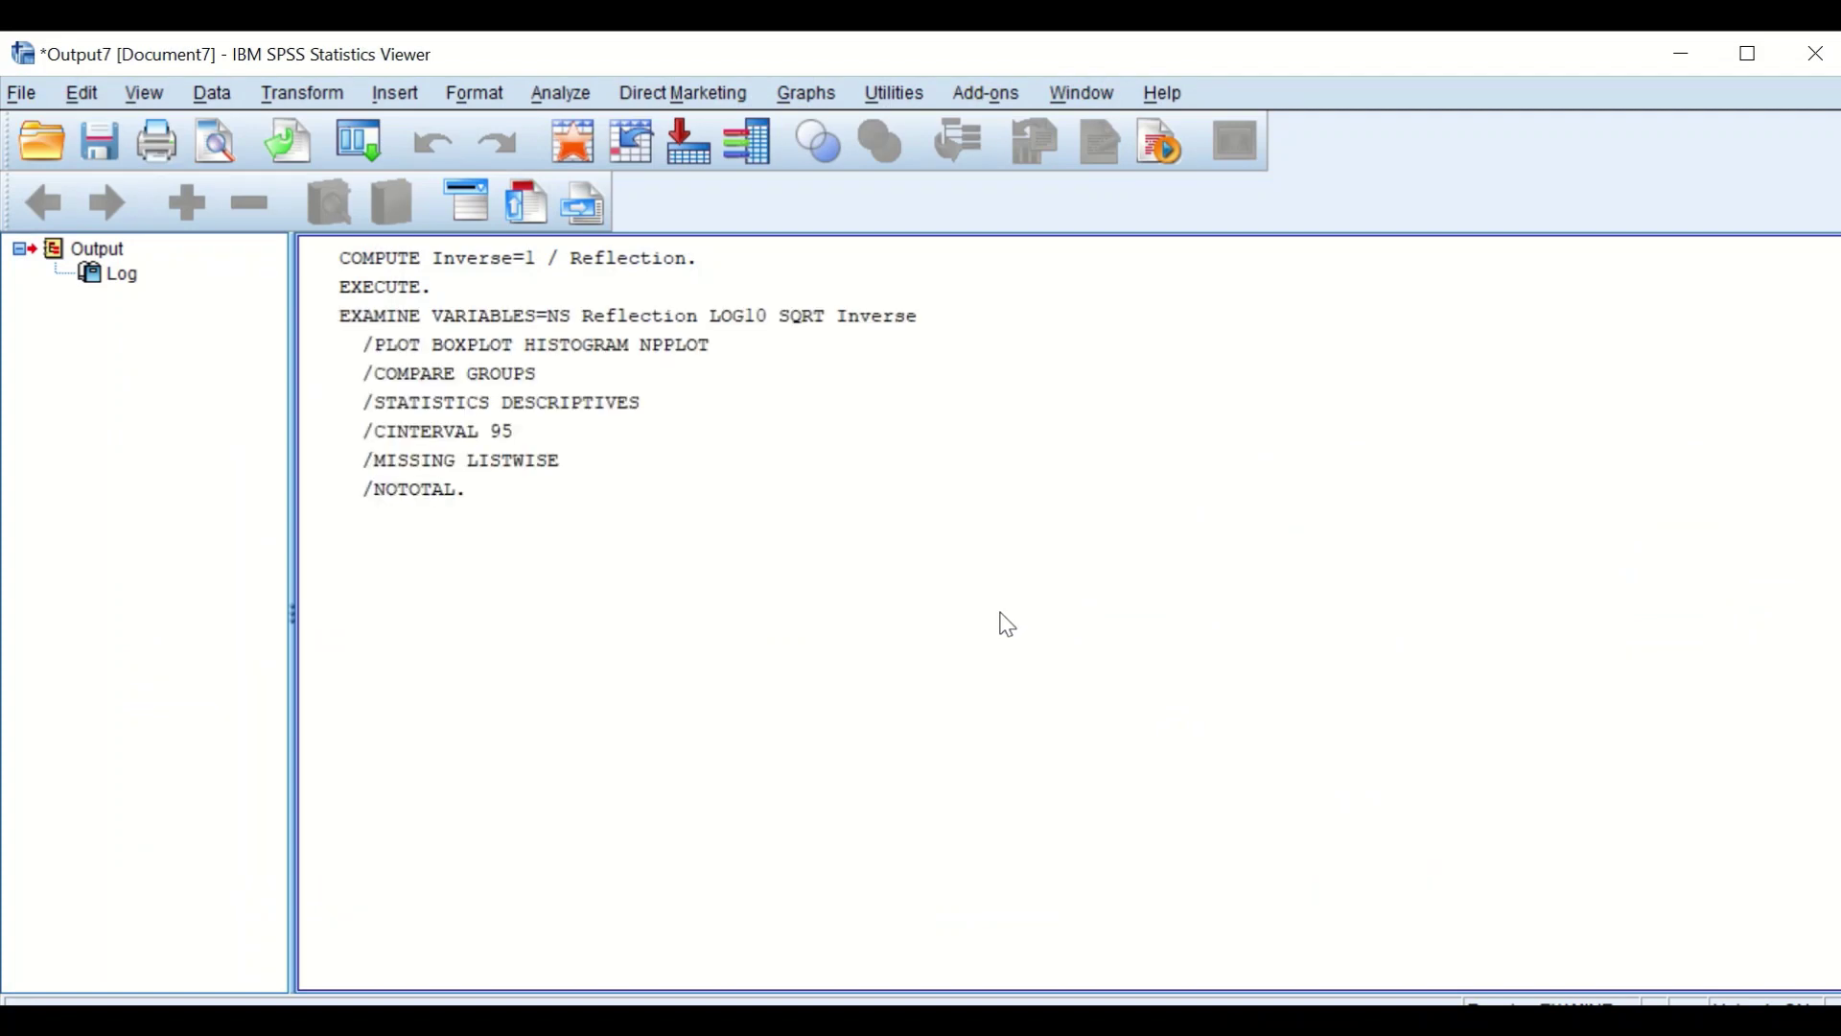
Examine the skewness and kurtosis of all five variables in the Descriptives table and their significance values in the Tests of Normality table
scroll(999, 620, "down", 6)
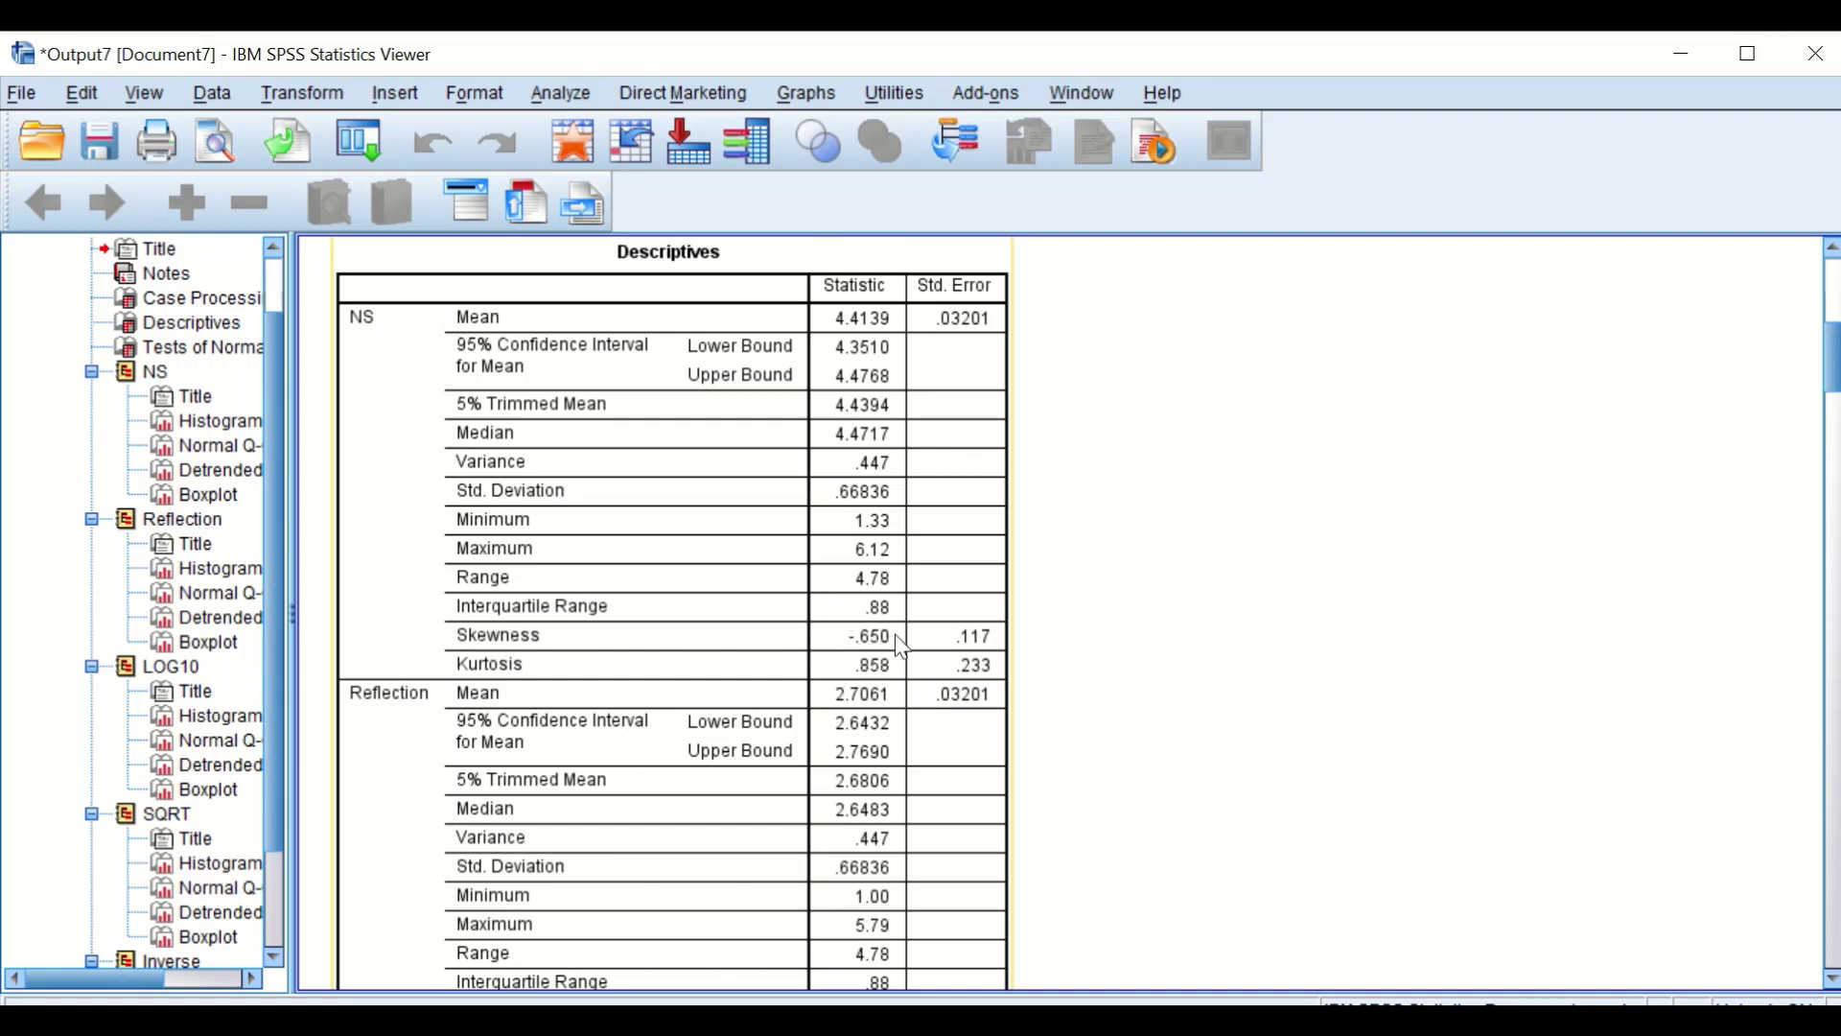
scroll(870, 642, "down", 6)
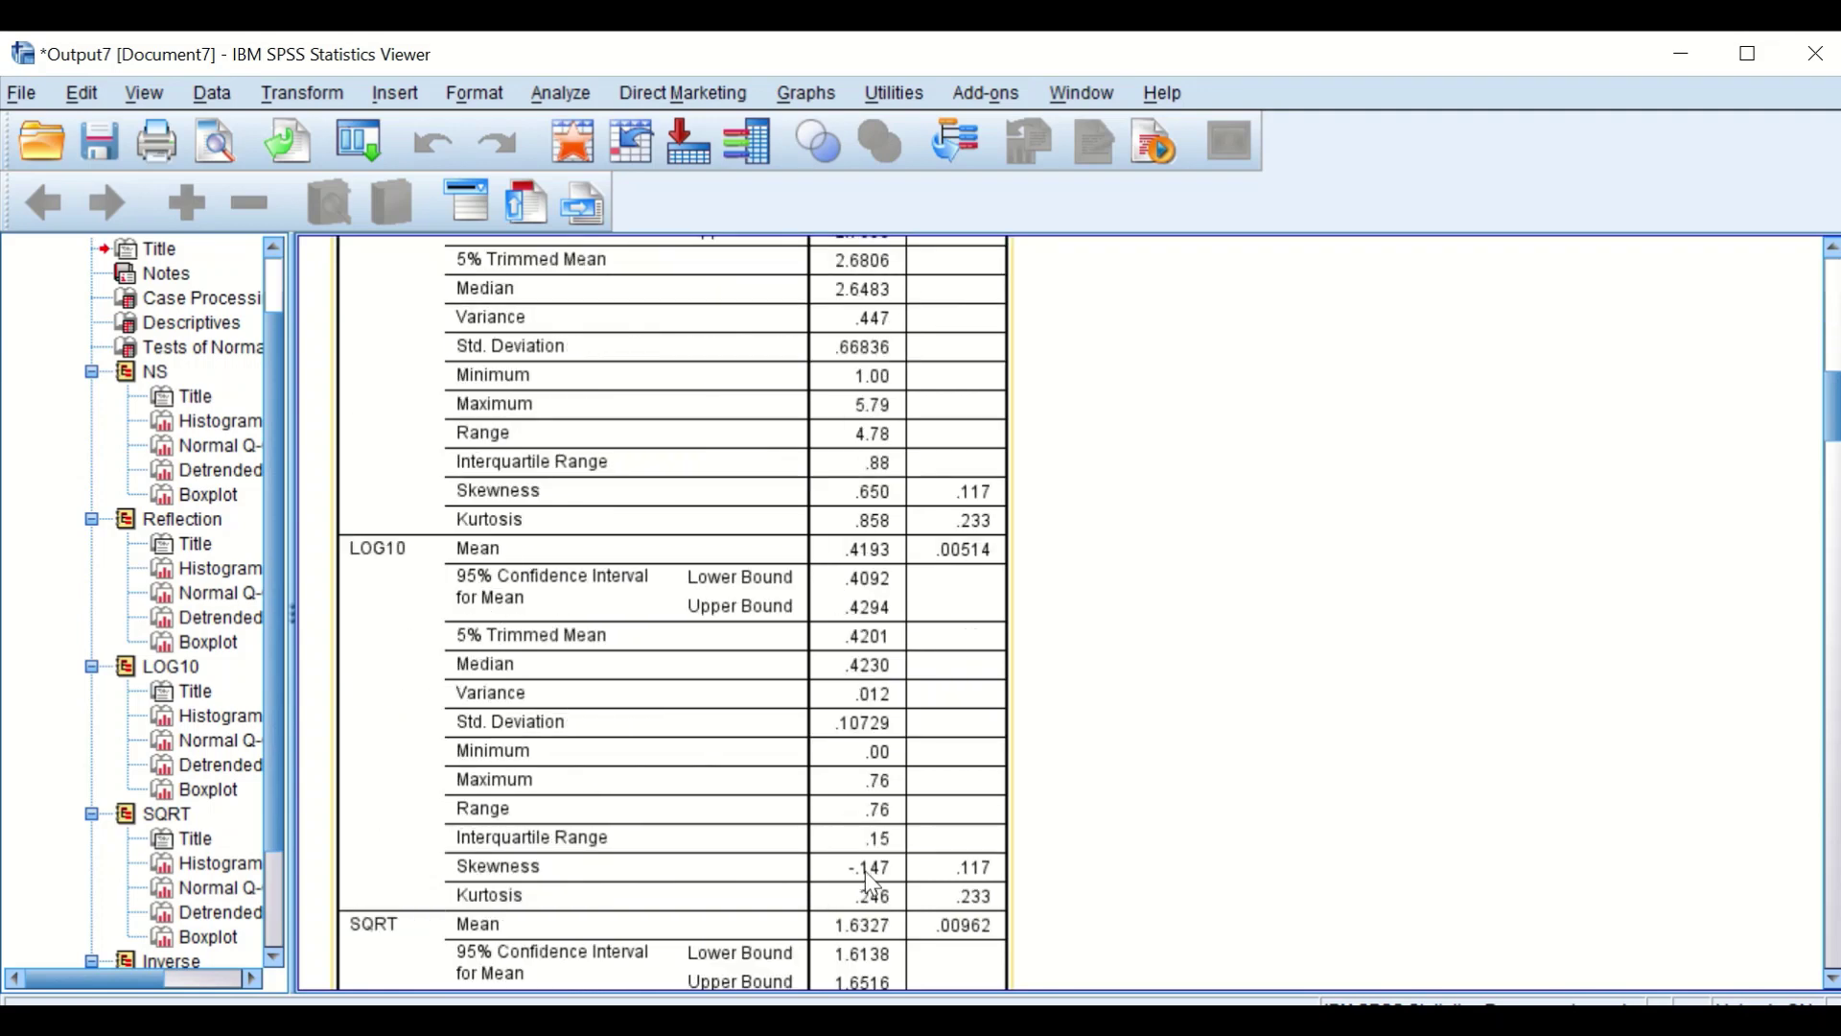
scroll(900, 854, "down", 3)
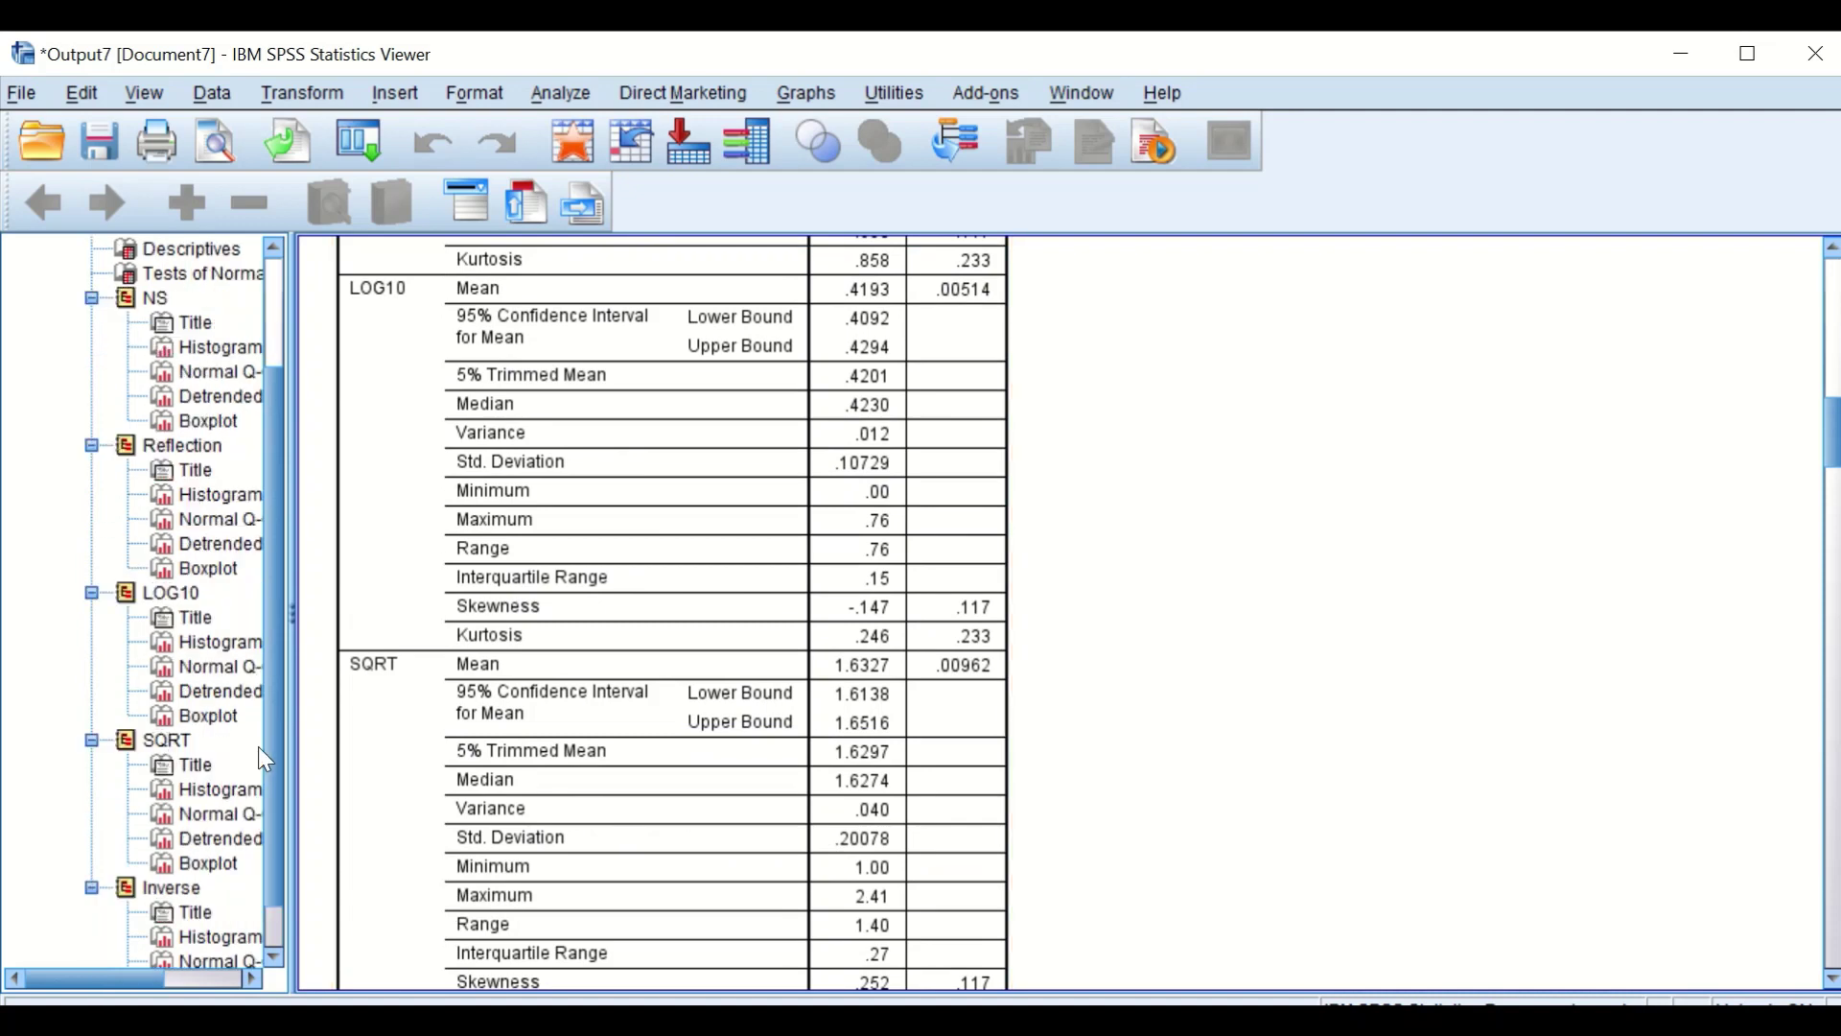
scroll(377, 666, "down", 3)
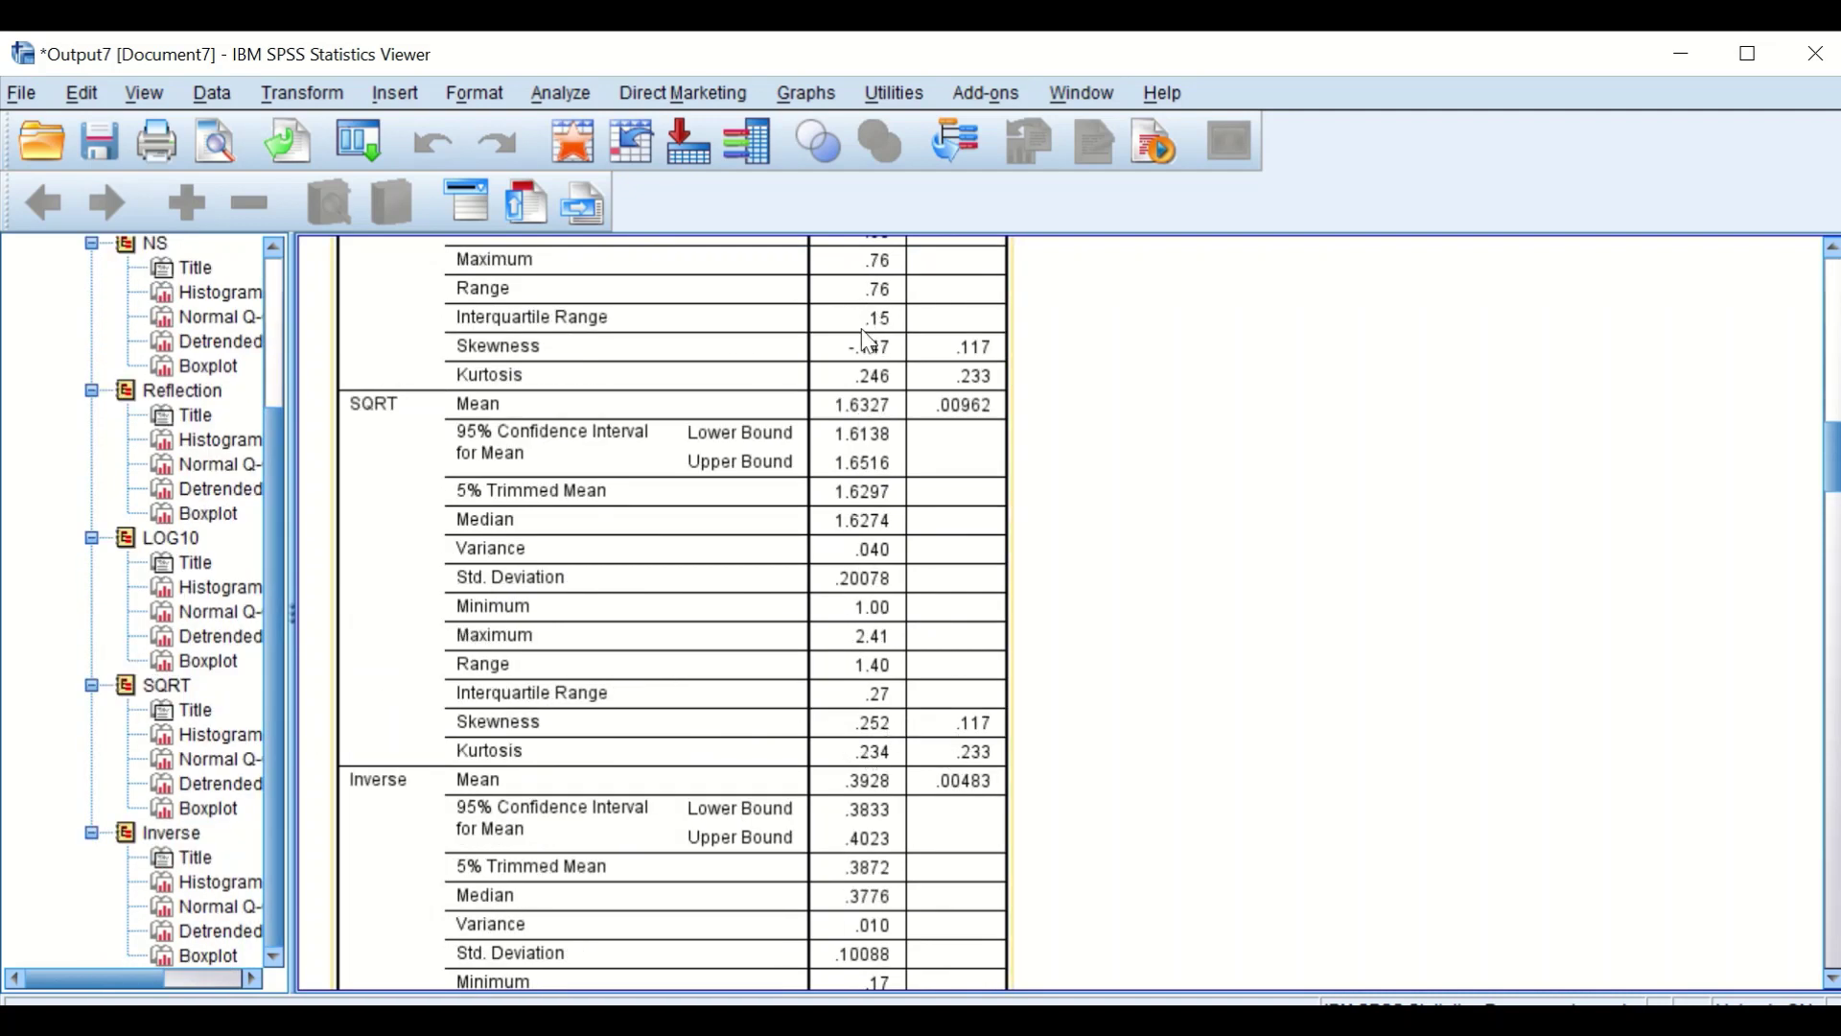
scroll(873, 738, "down", 4)
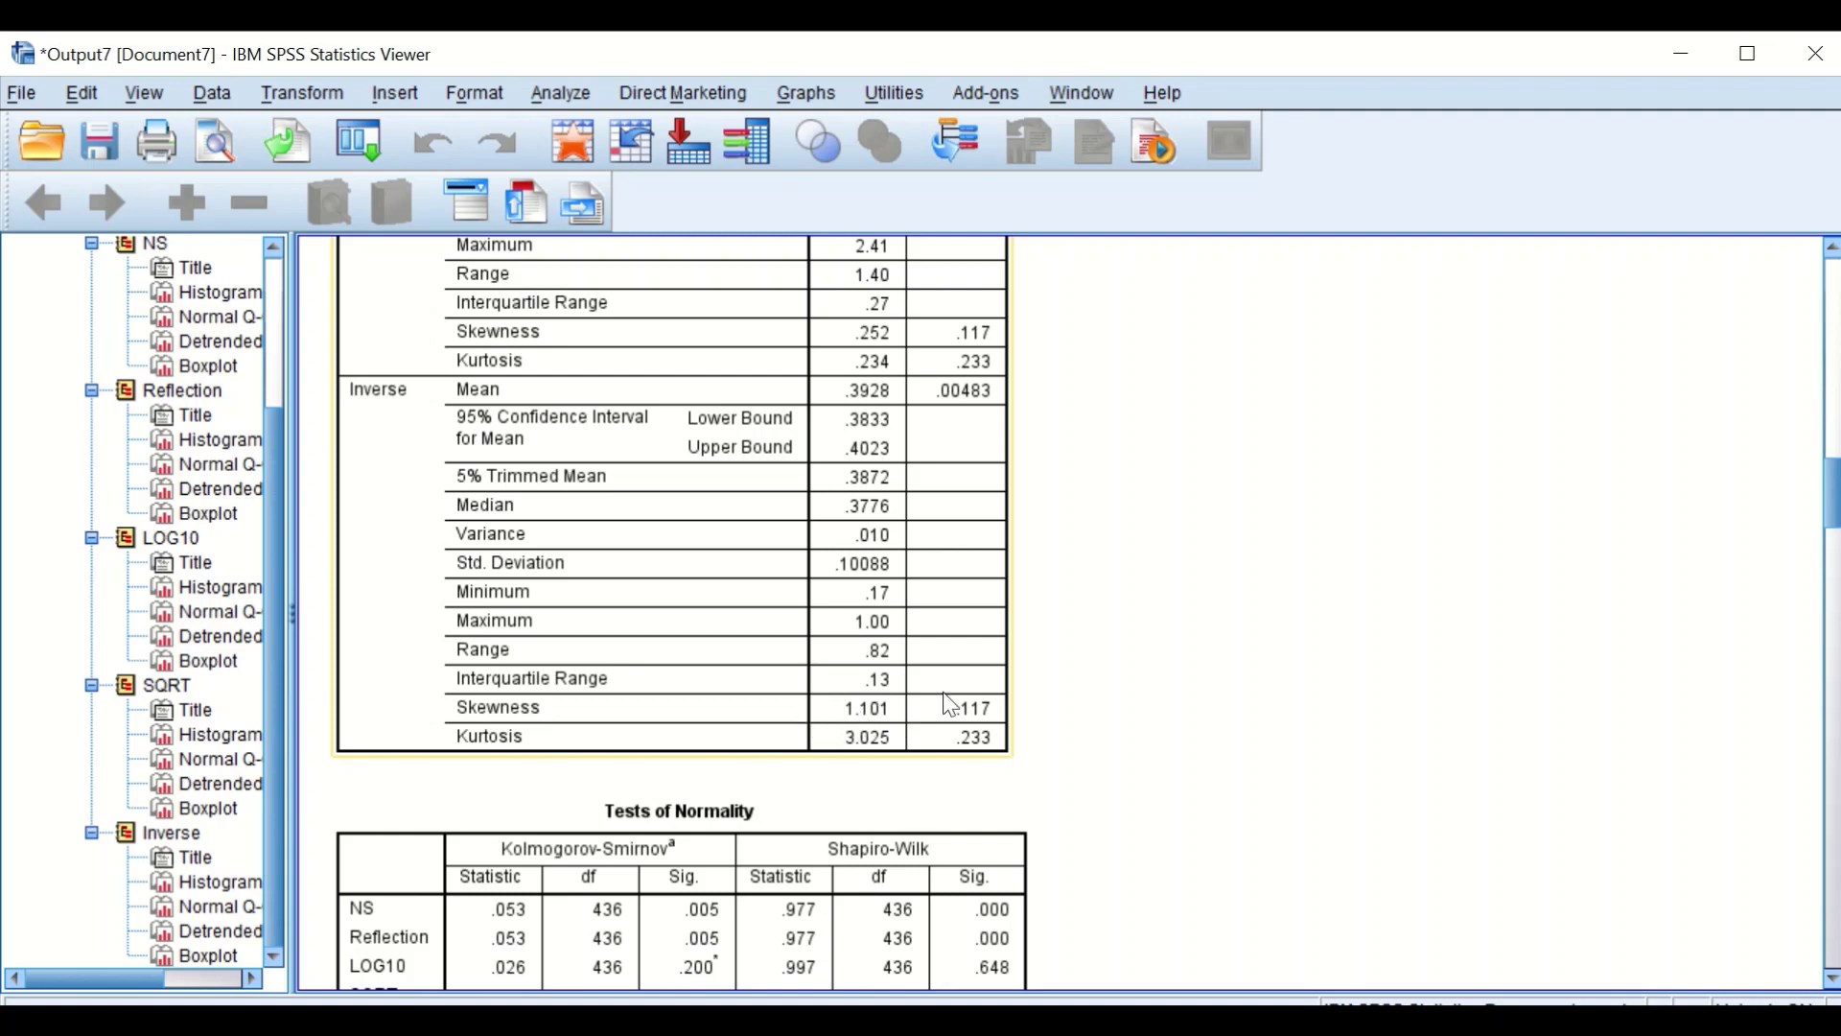
scroll(804, 737, "down", 3)
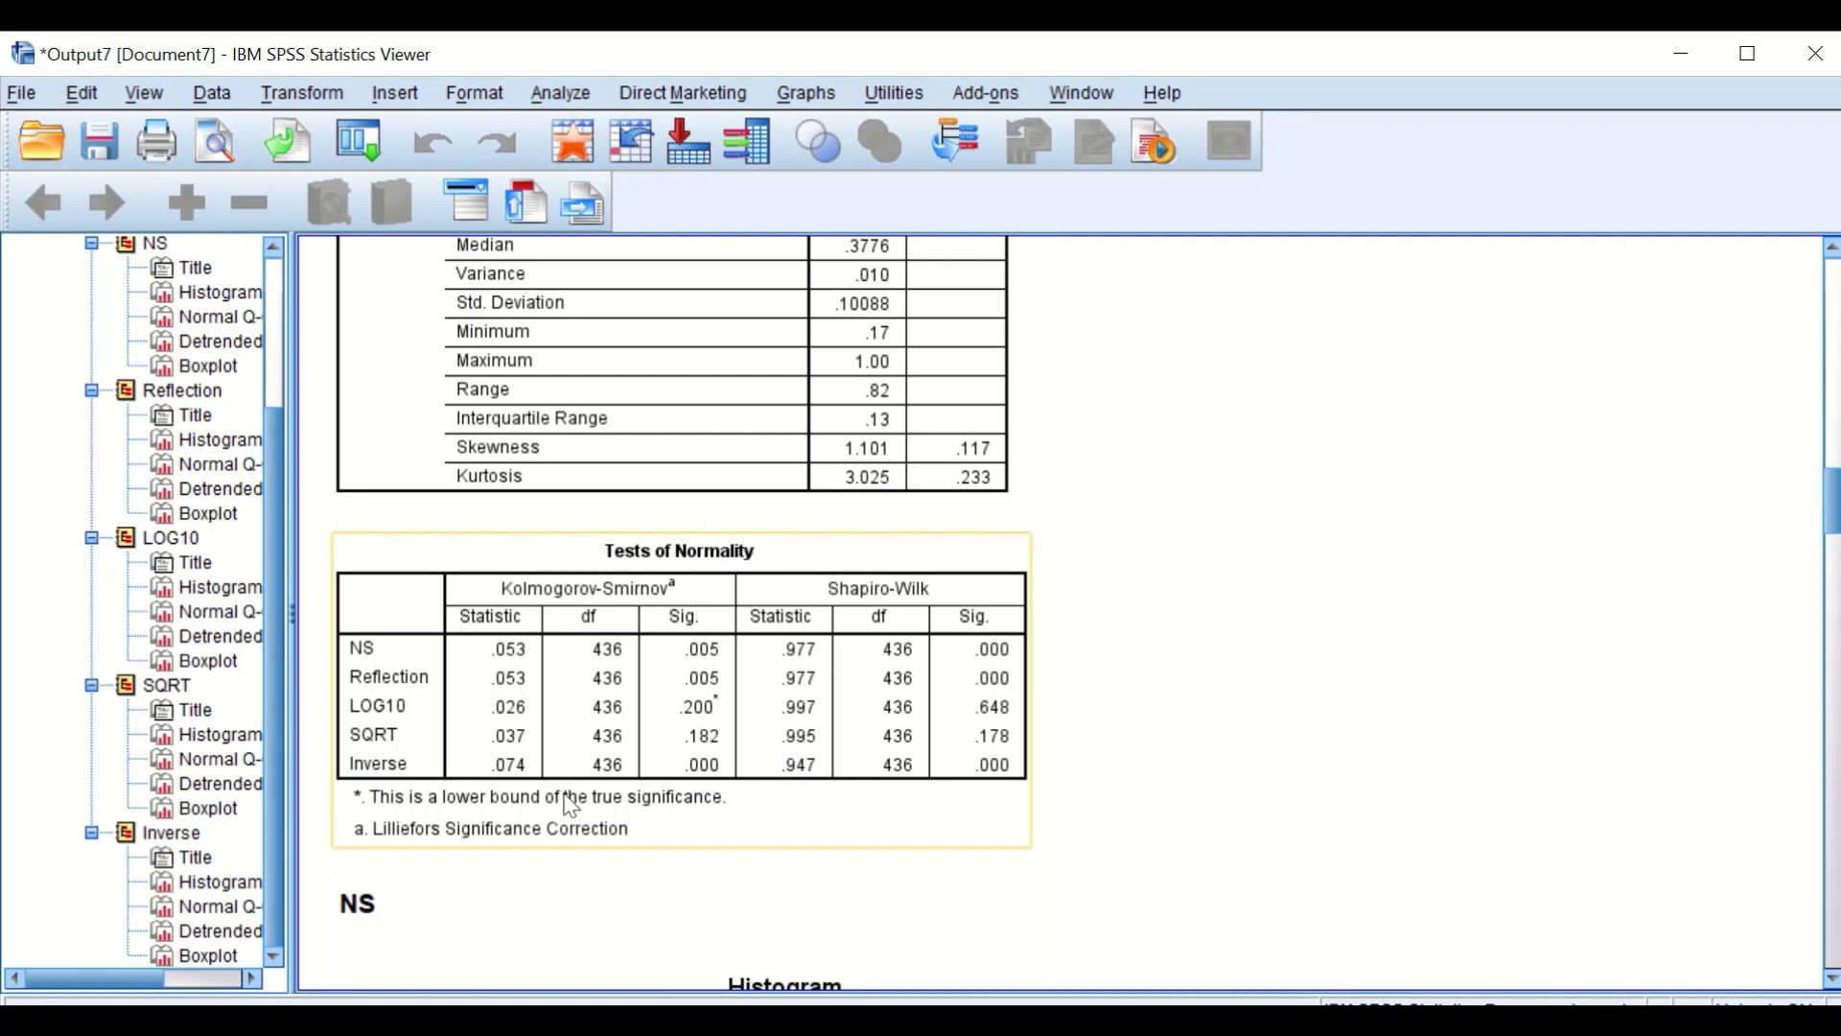
scroll(571, 805, "down", 2)
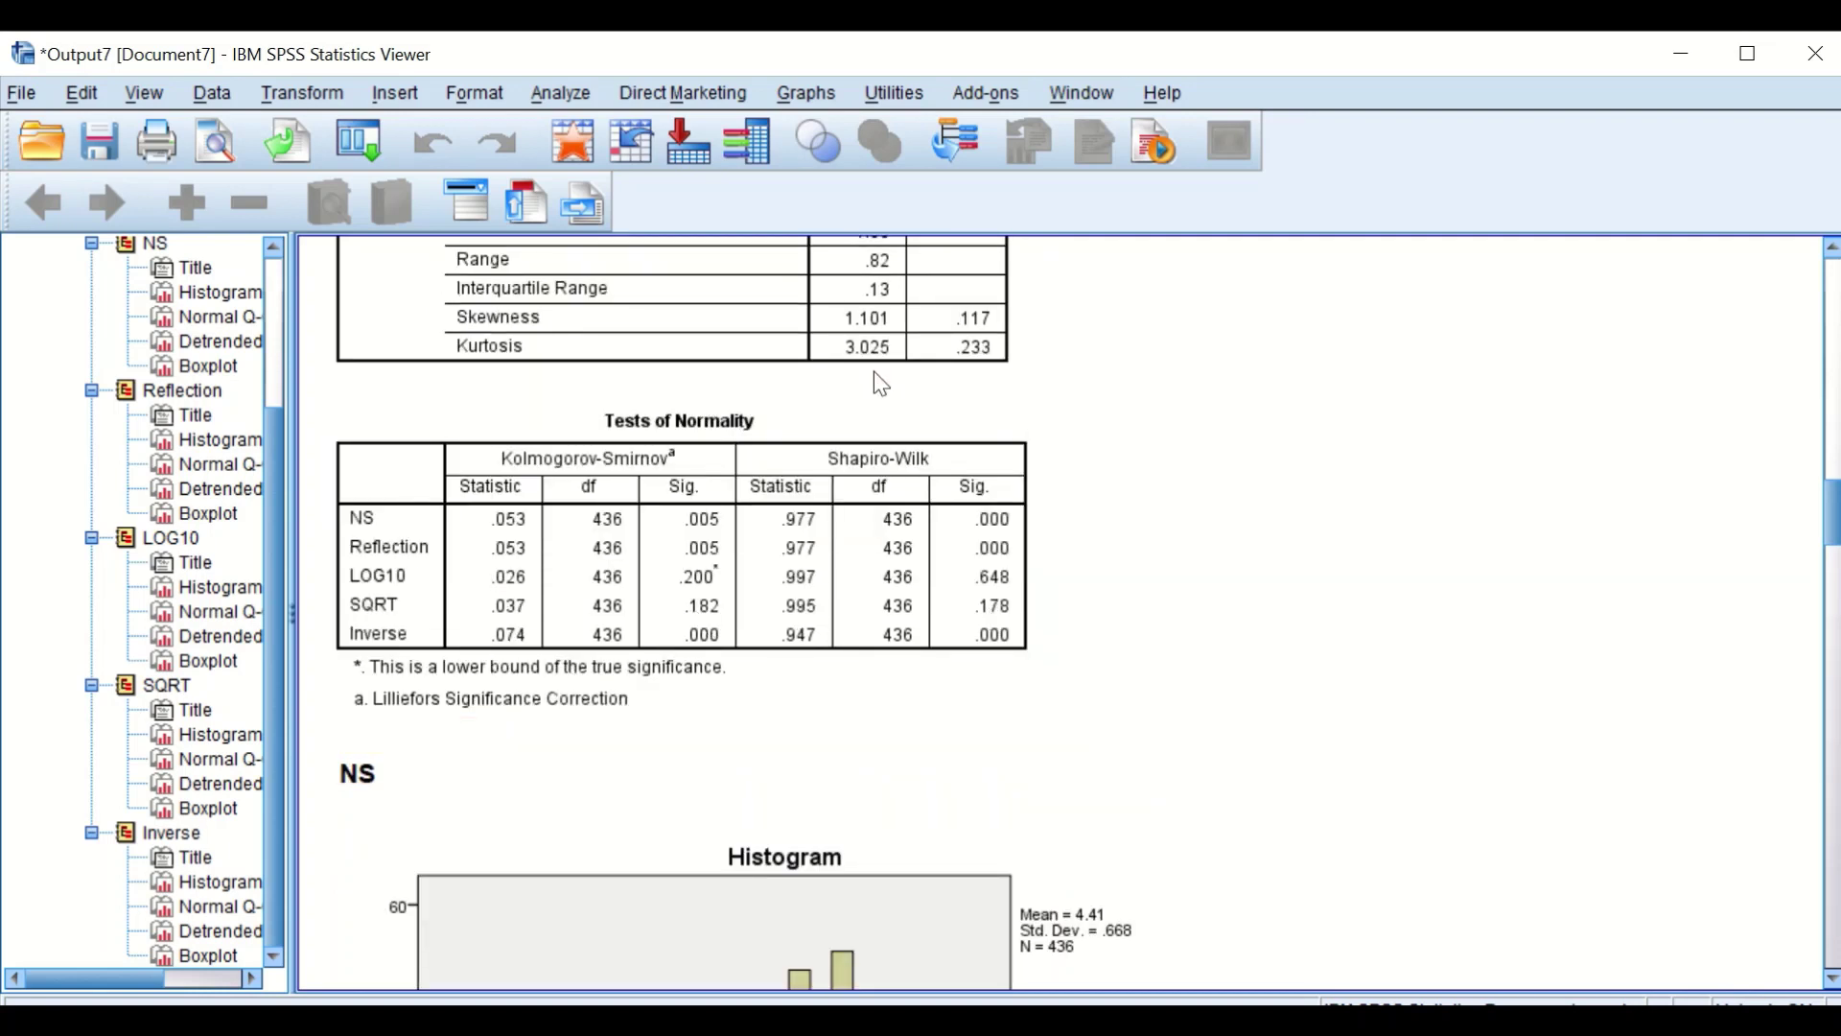
left_click(614, 513)
Examine the histogram and normal Q-Q plot of Inverse, and return to the data sheet
left_click_drag(1834, 528, 1834, 947)
scroll(1710, 770, "up", 3)
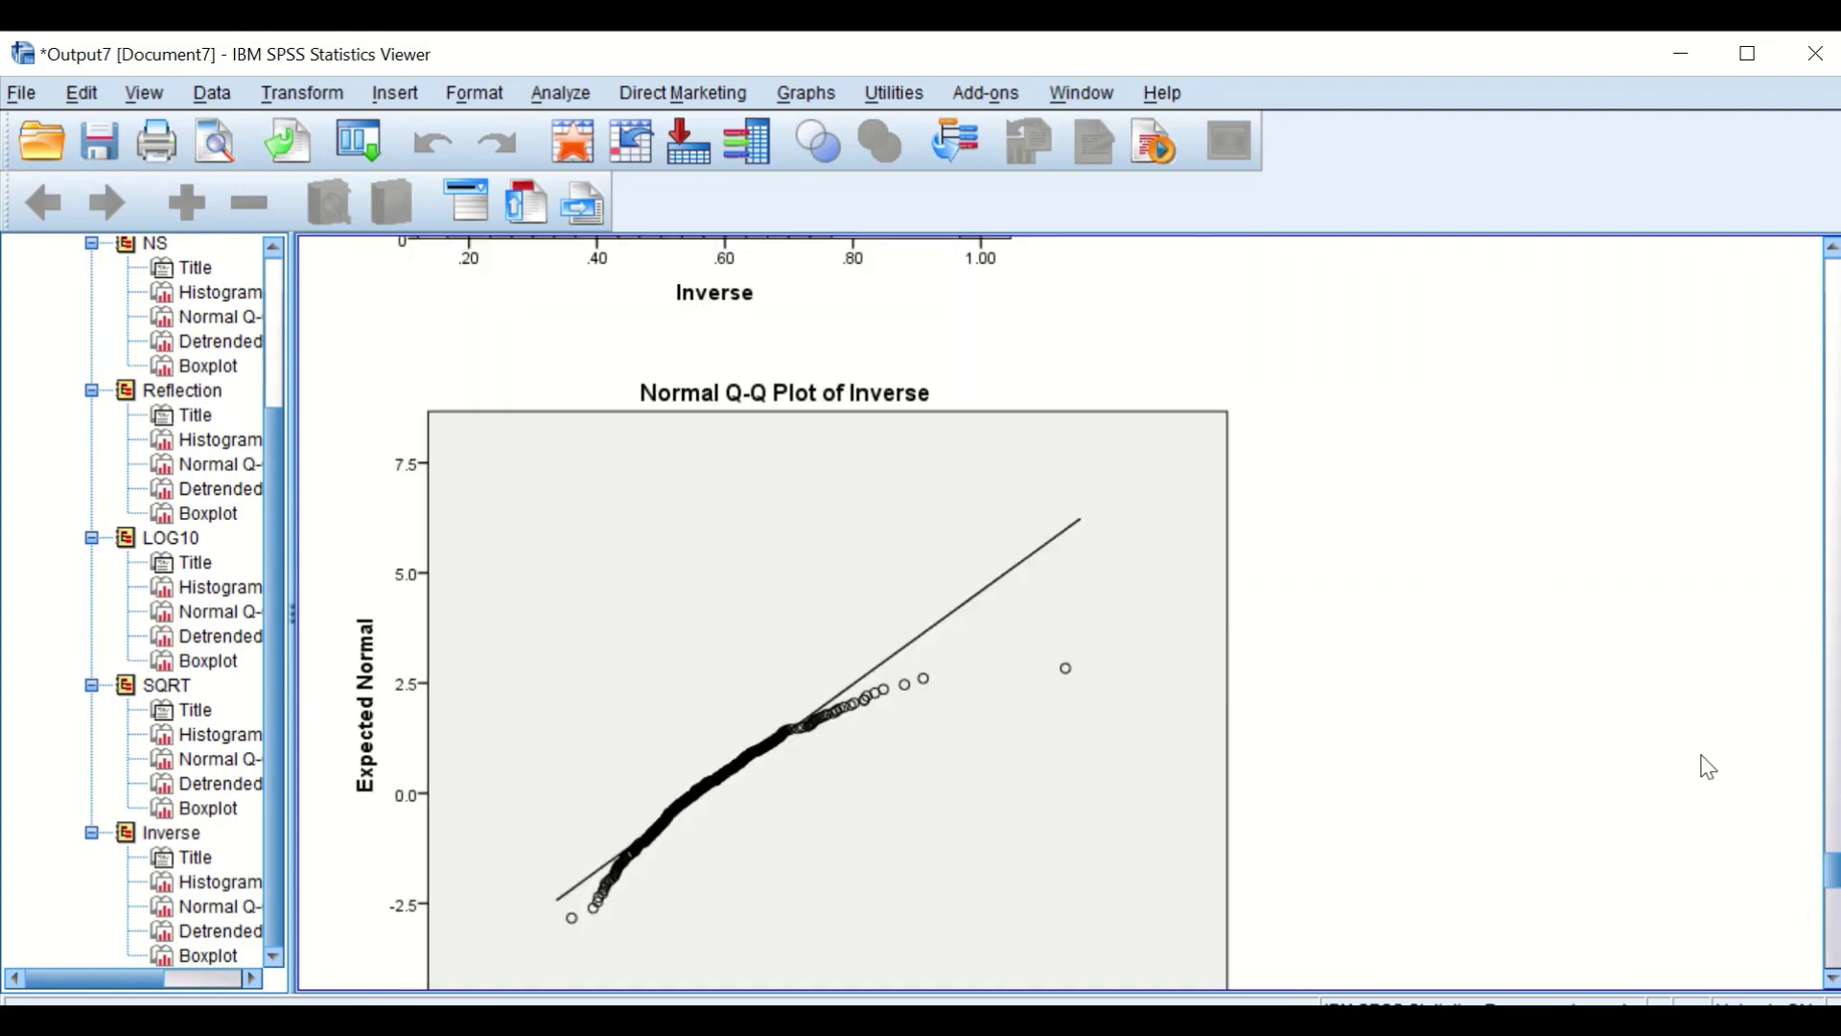
scroll(1710, 770, "down", 4)
scroll(1712, 768, "up", 15)
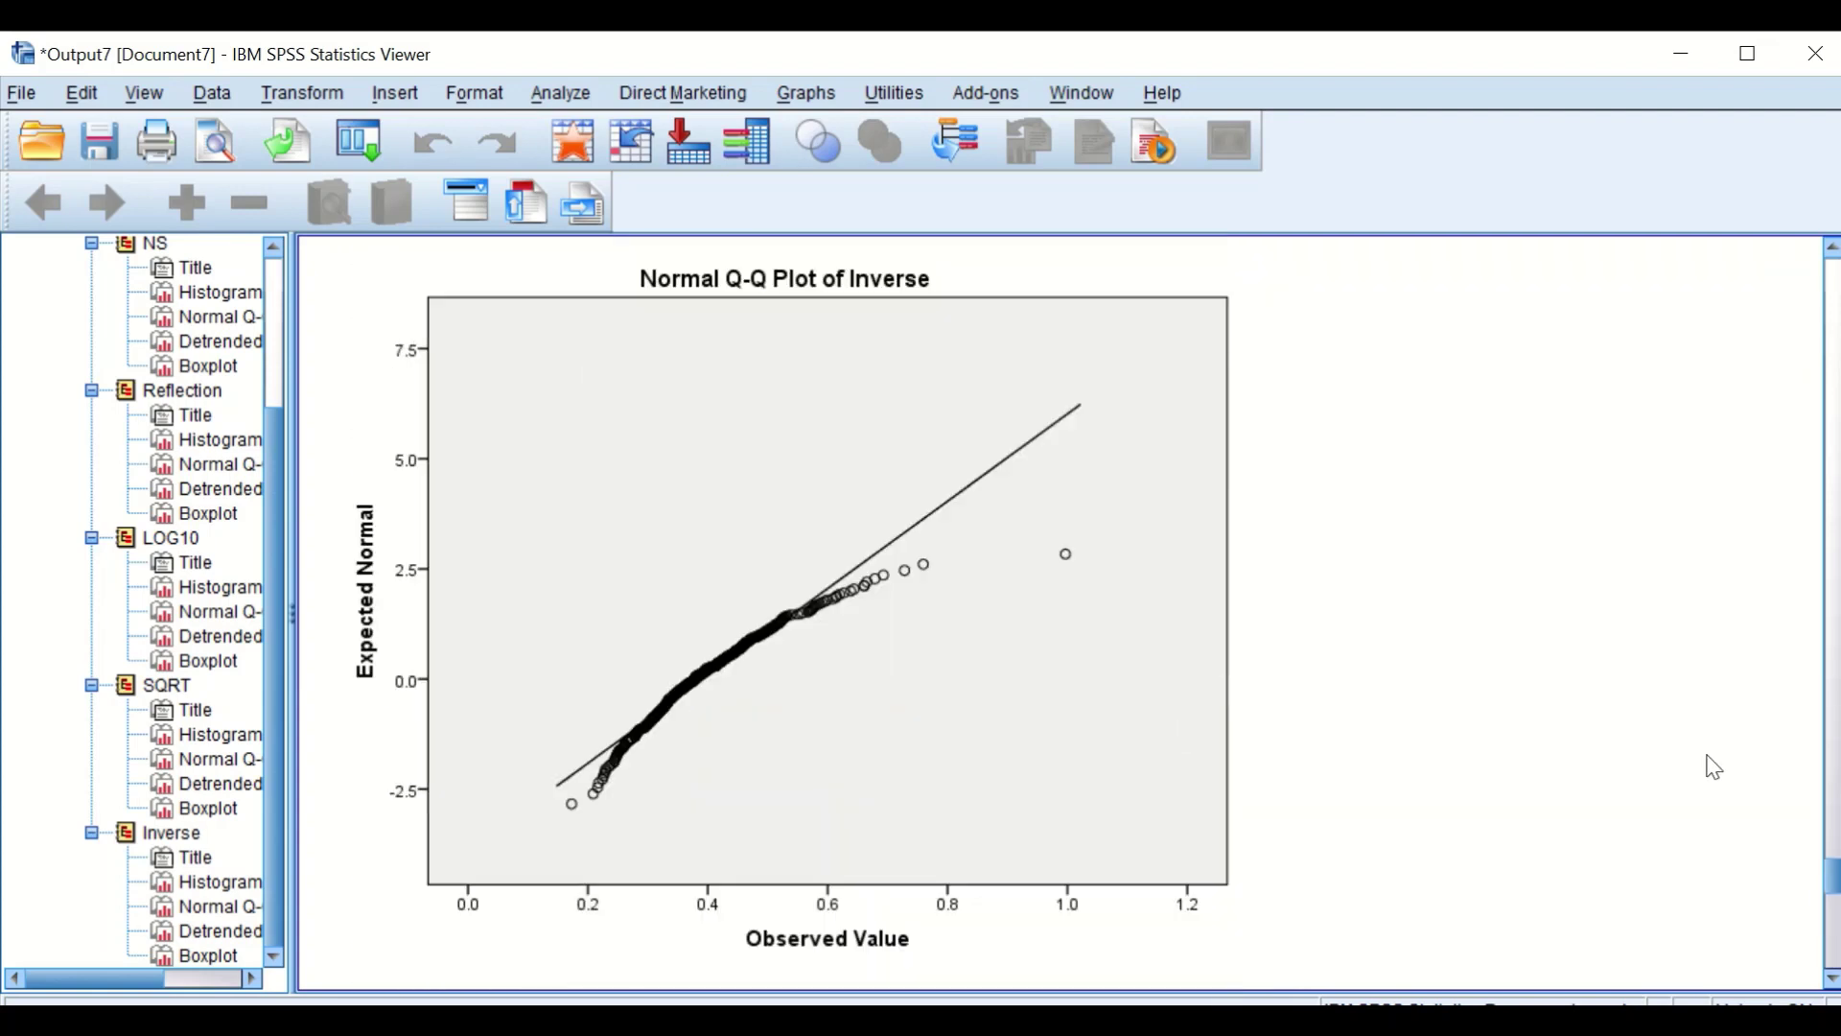
left_click(817, 700)
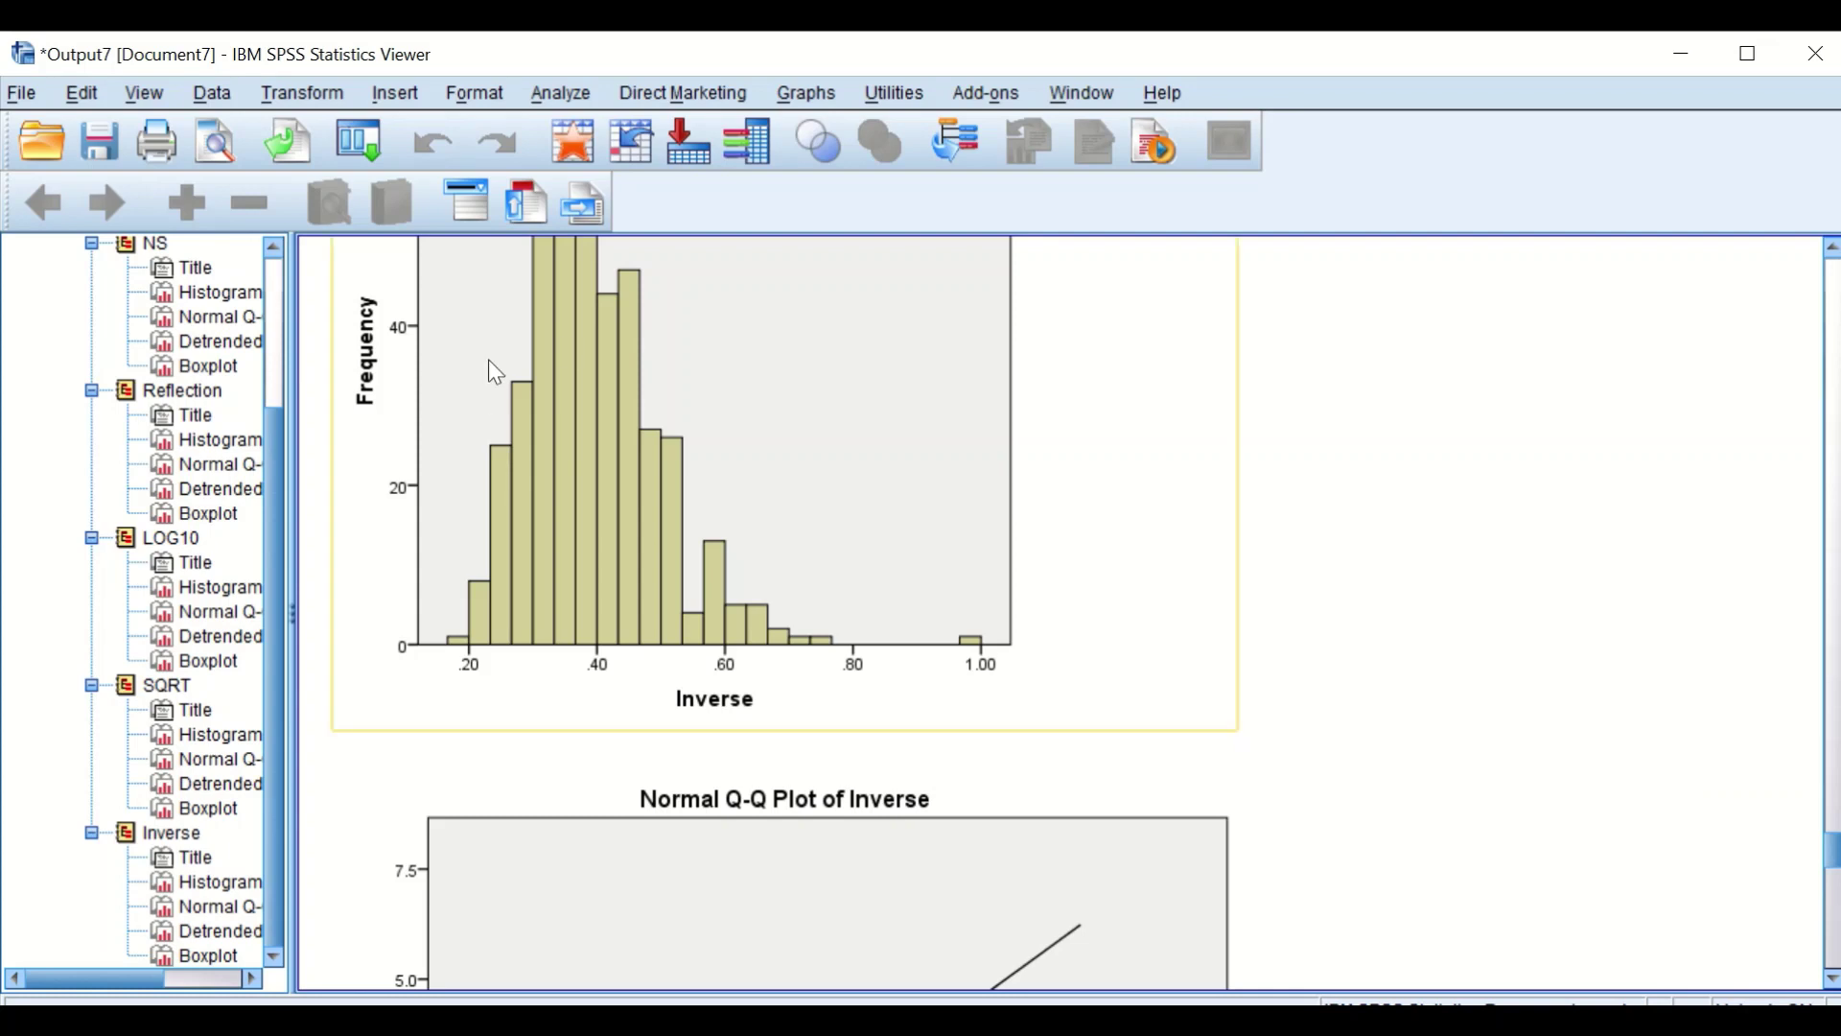
scroll(600, 369, "up", 3)
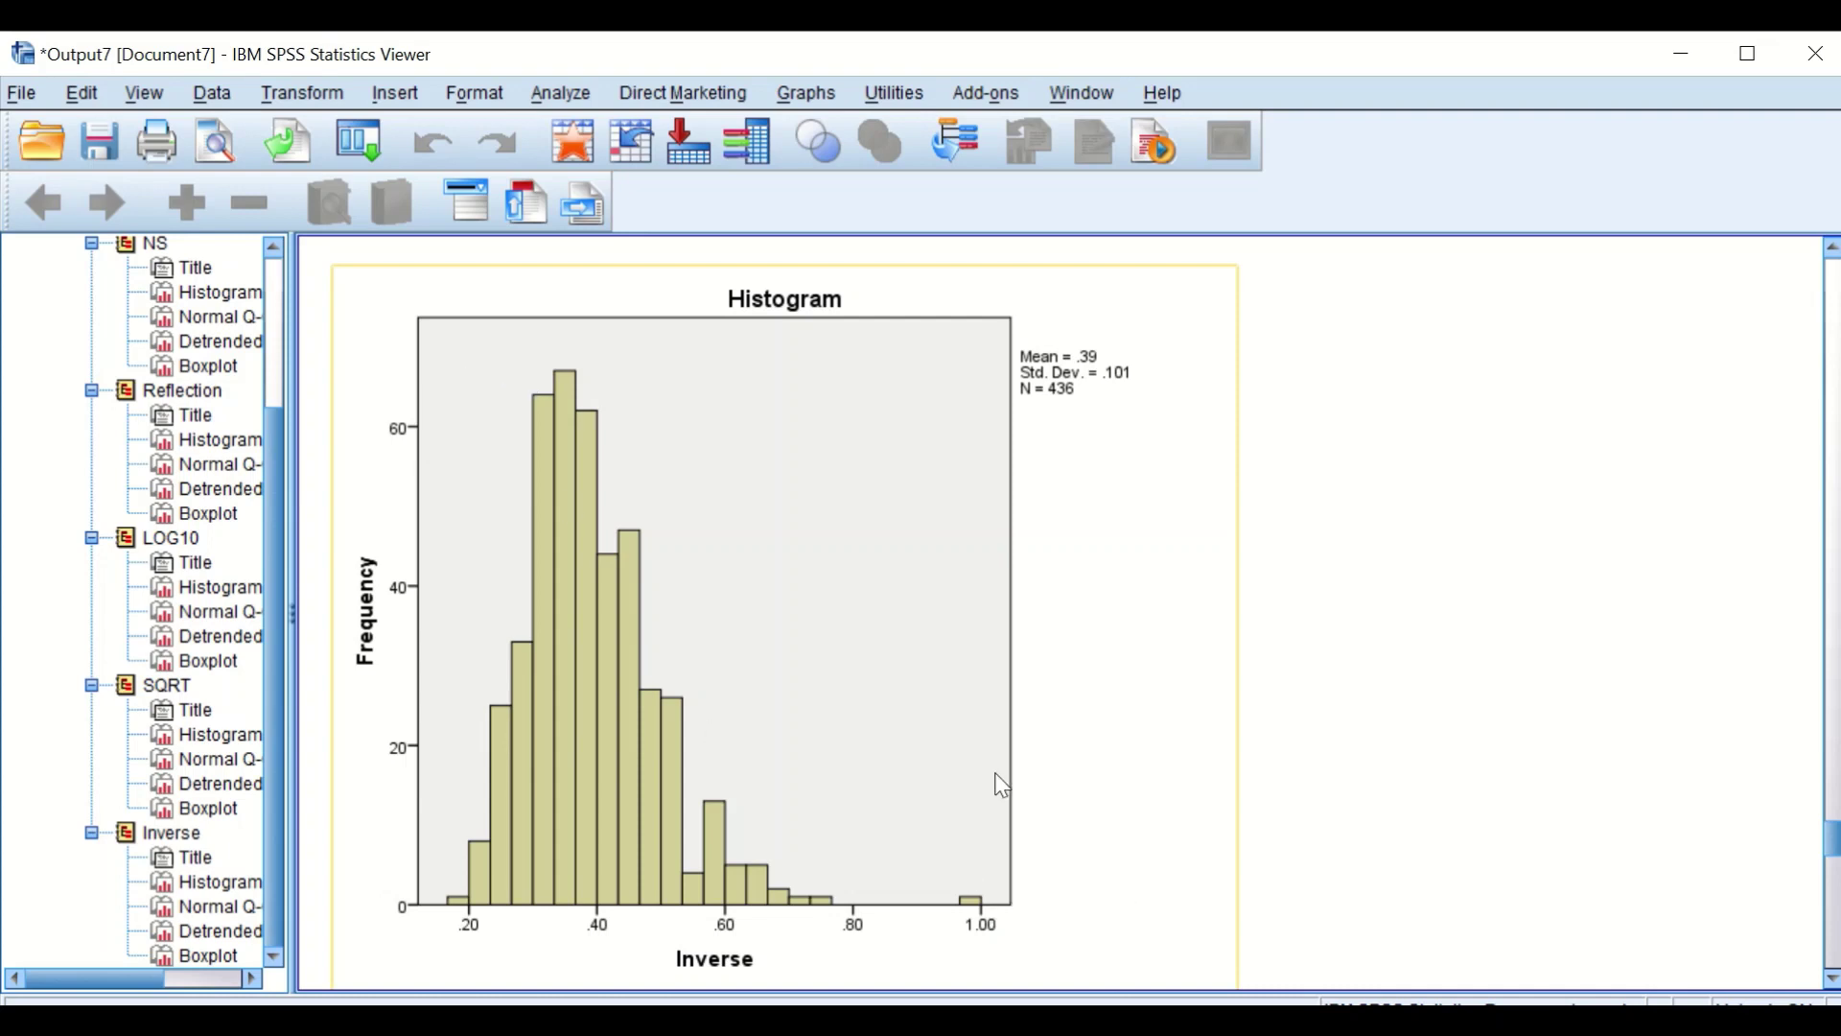
left_click(1343, 624)
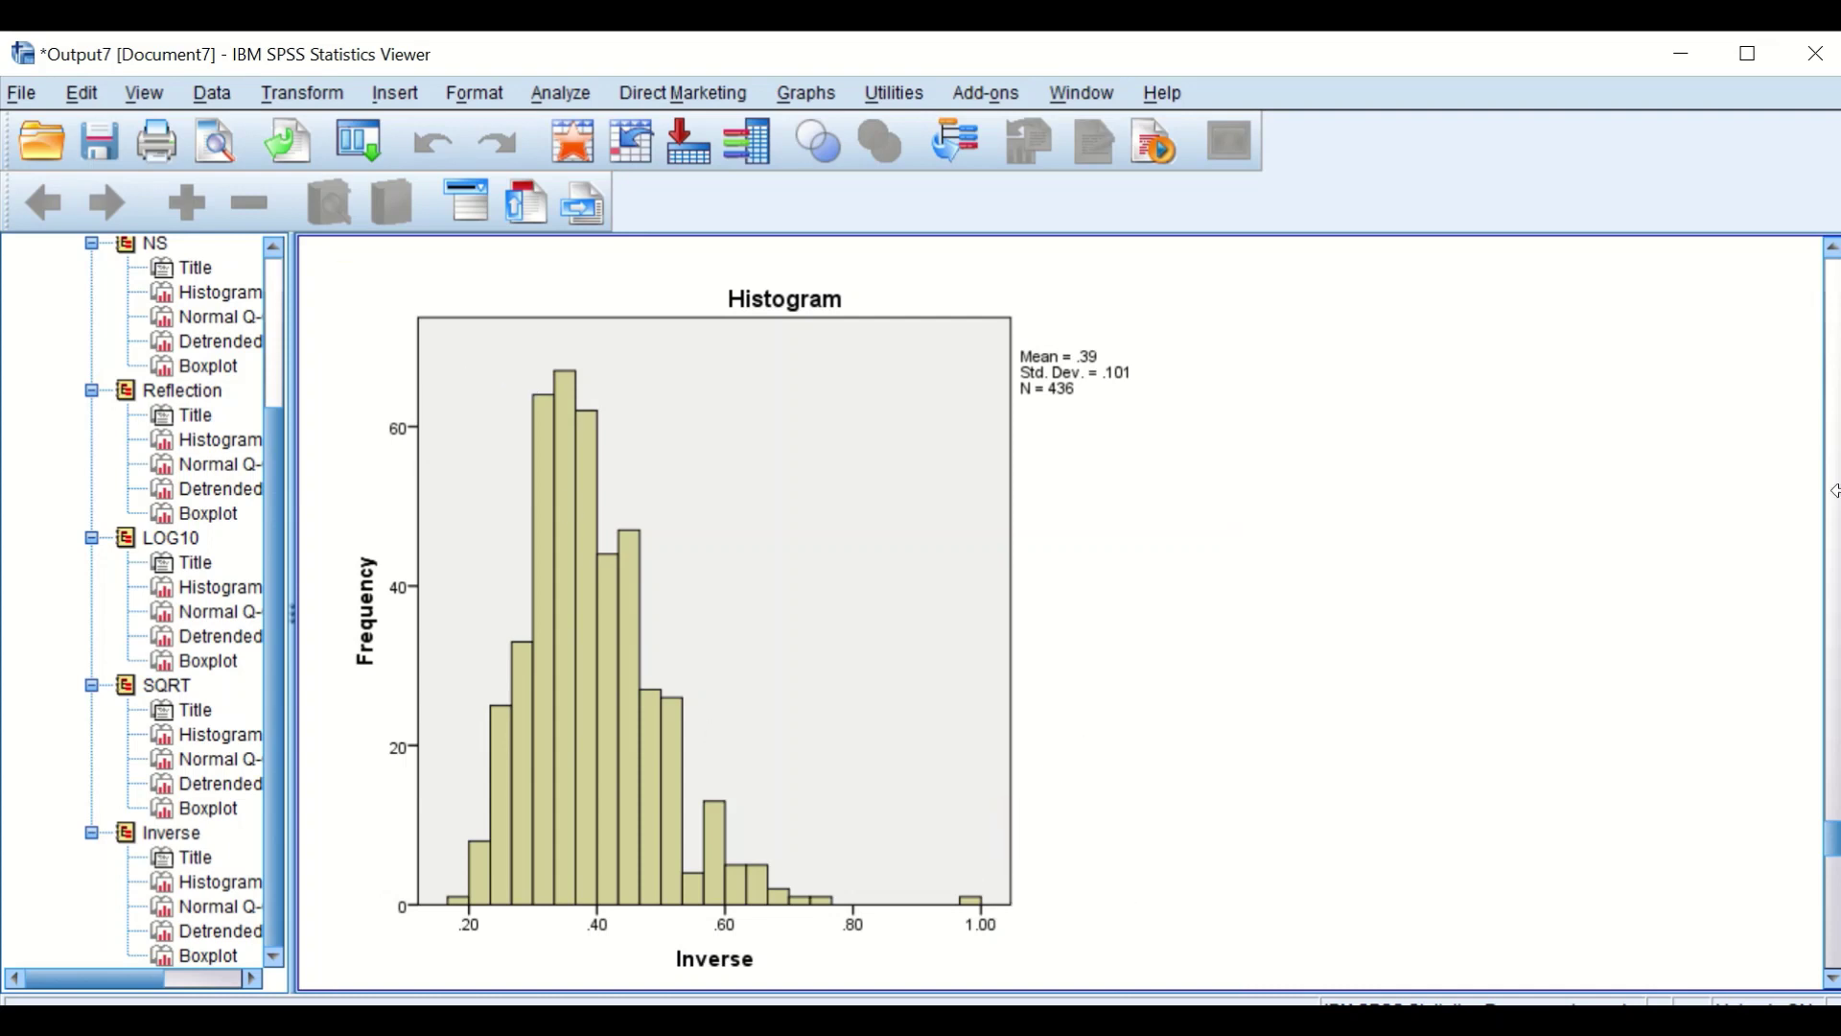
left_click(1686, 59)
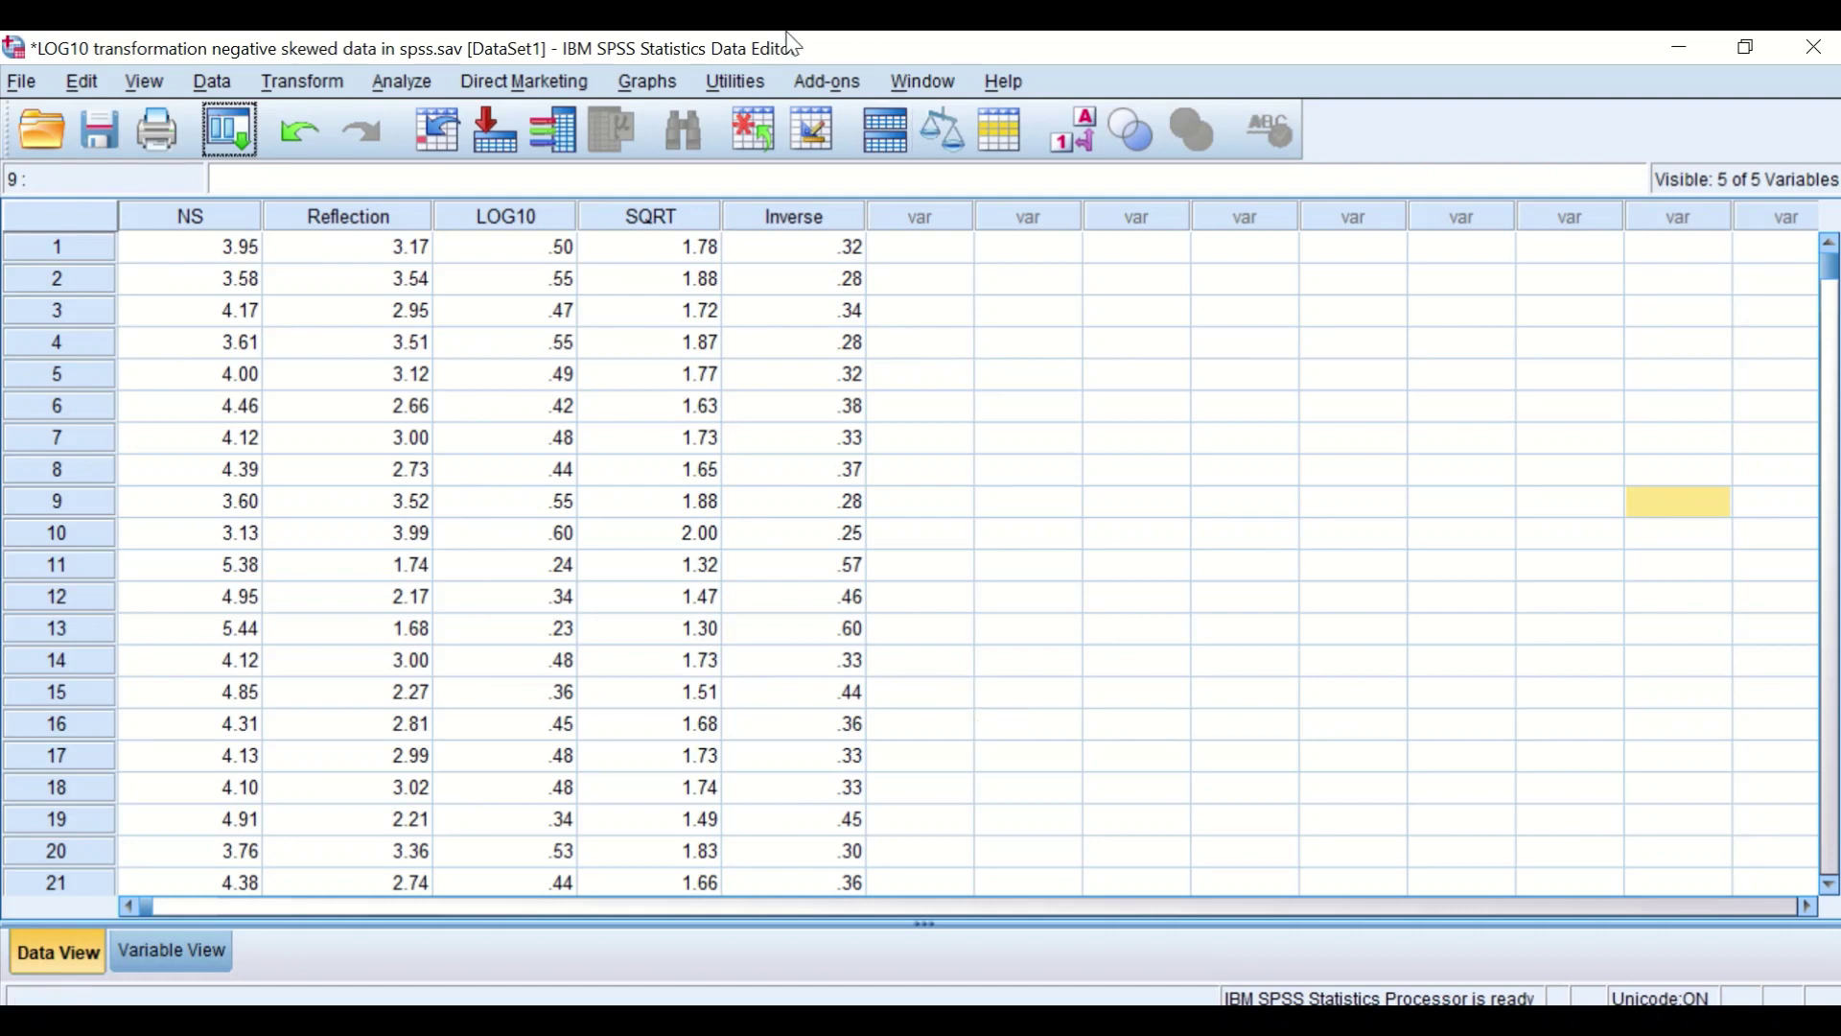
mouse_move(758, 43)
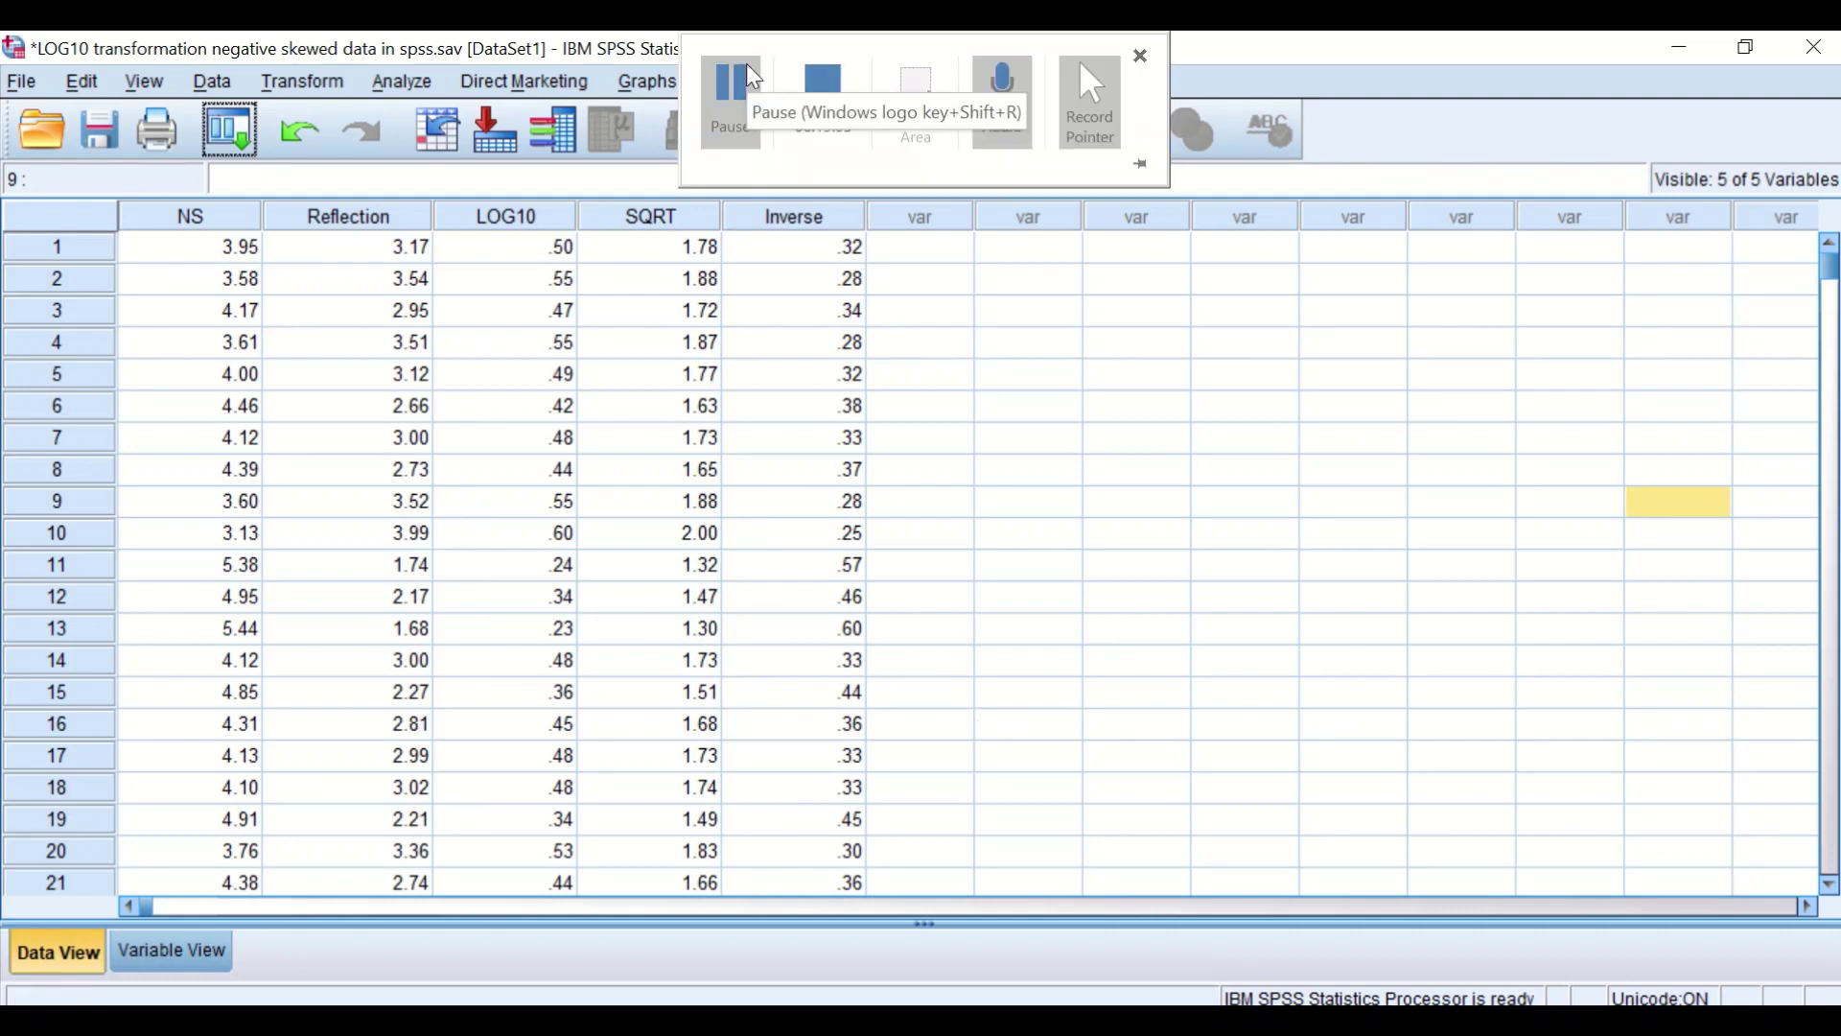